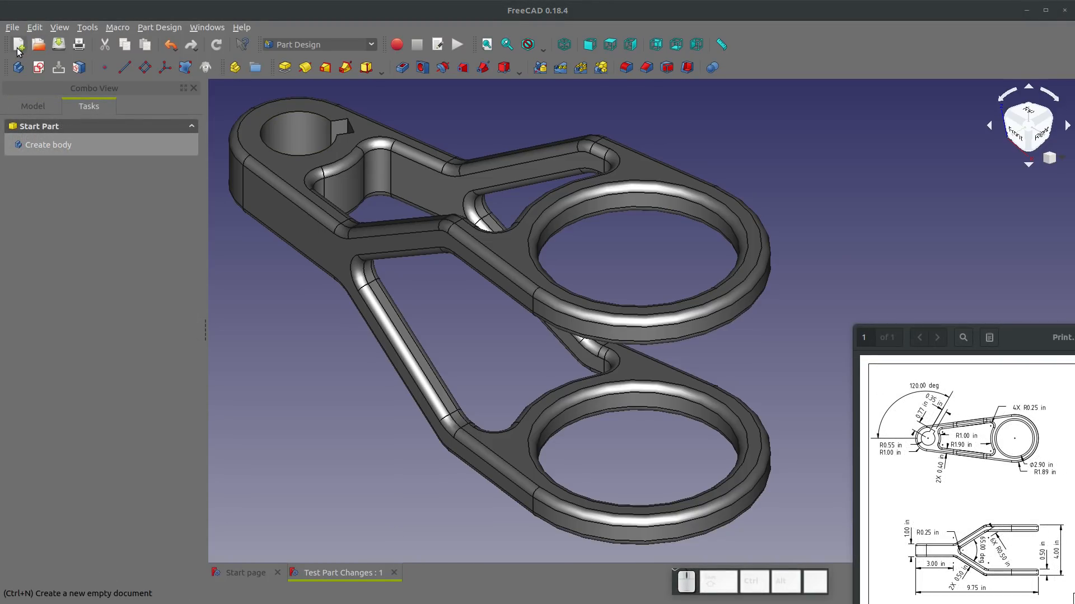
- Create a new document and start a sketch on the XY plane
click(18, 48)
click(40, 67)
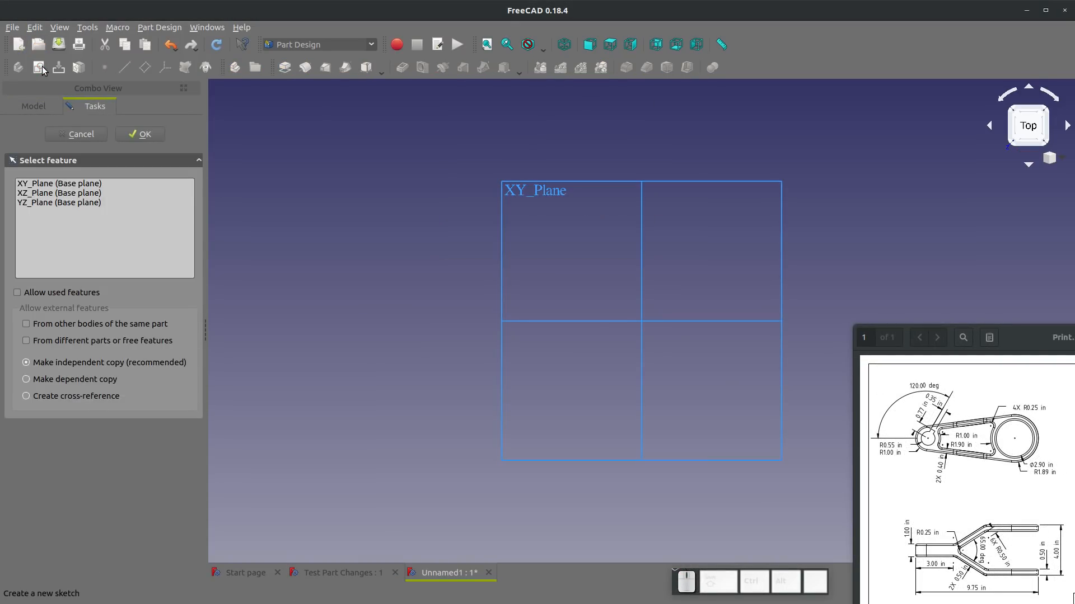
click(522, 184)
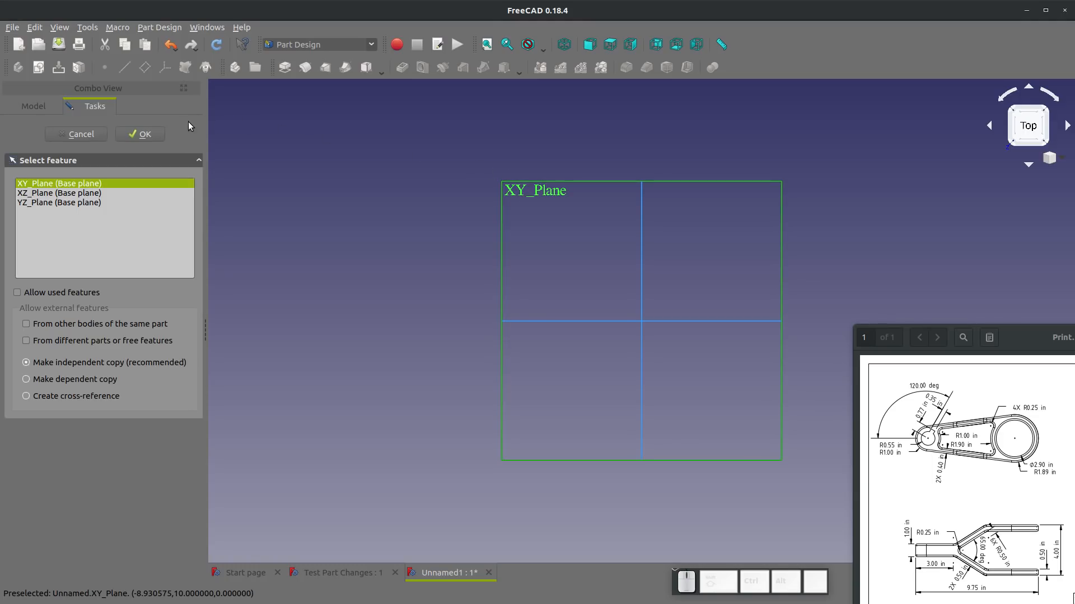
click(140, 134)
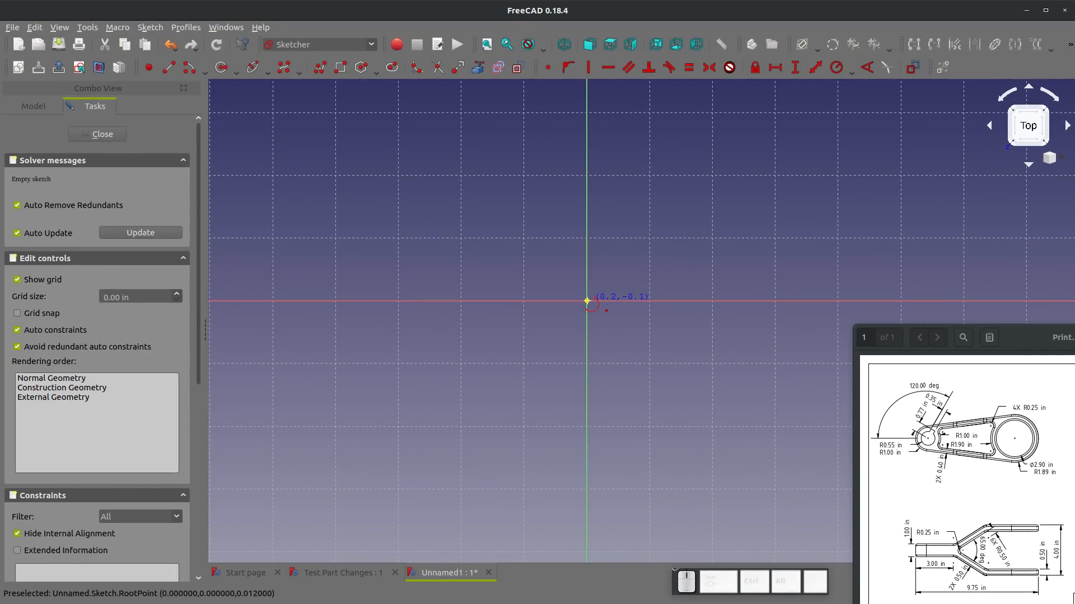
- Sketch a nearly closed arc centred on the origin with a gap at its upper right, and constrain its radius to 0.55 in
click(194, 62)
click(630, 152)
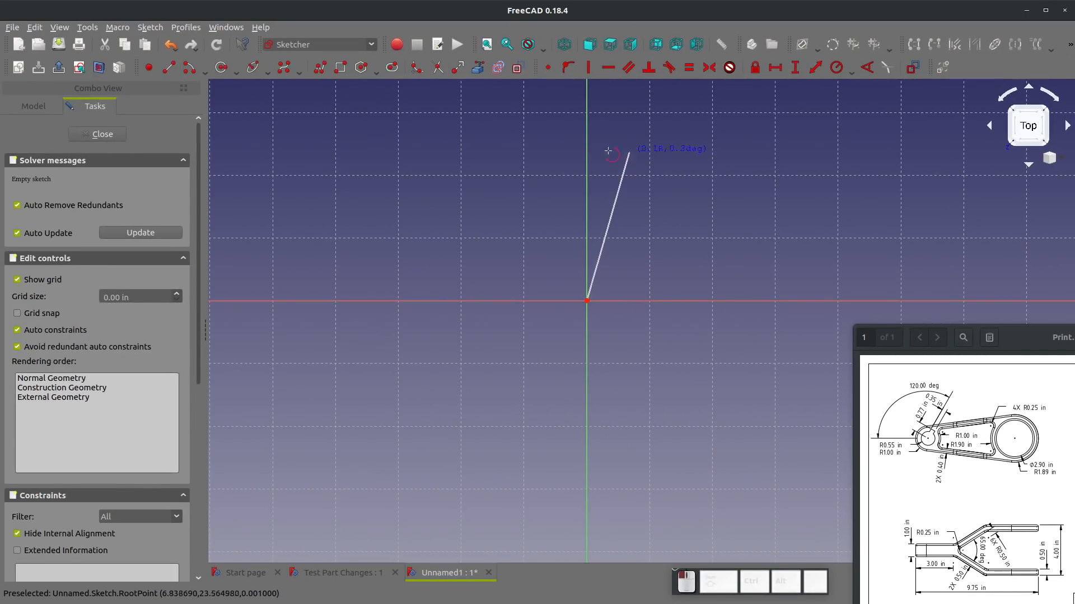
click(683, 181)
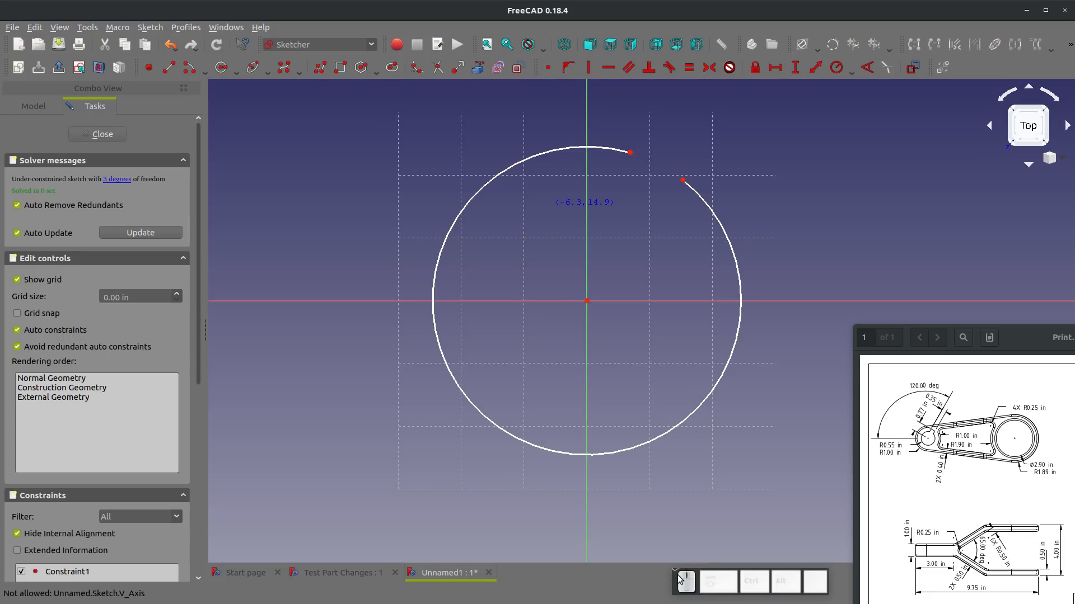
mouse_move(679, 580)
mouse_down()
mouse_move(557, 399)
mouse_move(630, 581)
mouse_move(644, 581)
mouse_up()
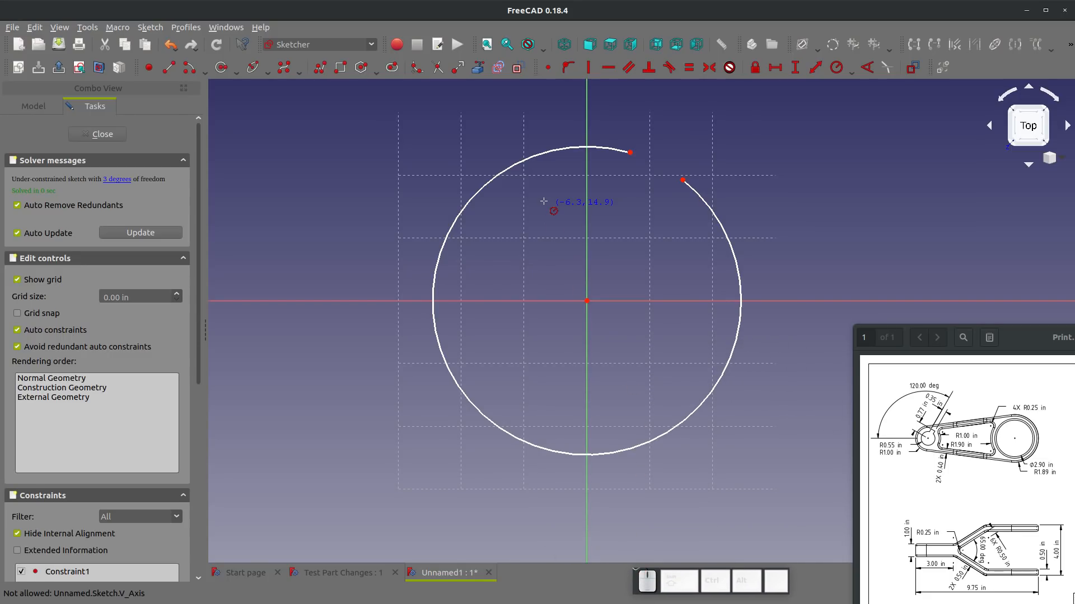
click(495, 178)
text(.)
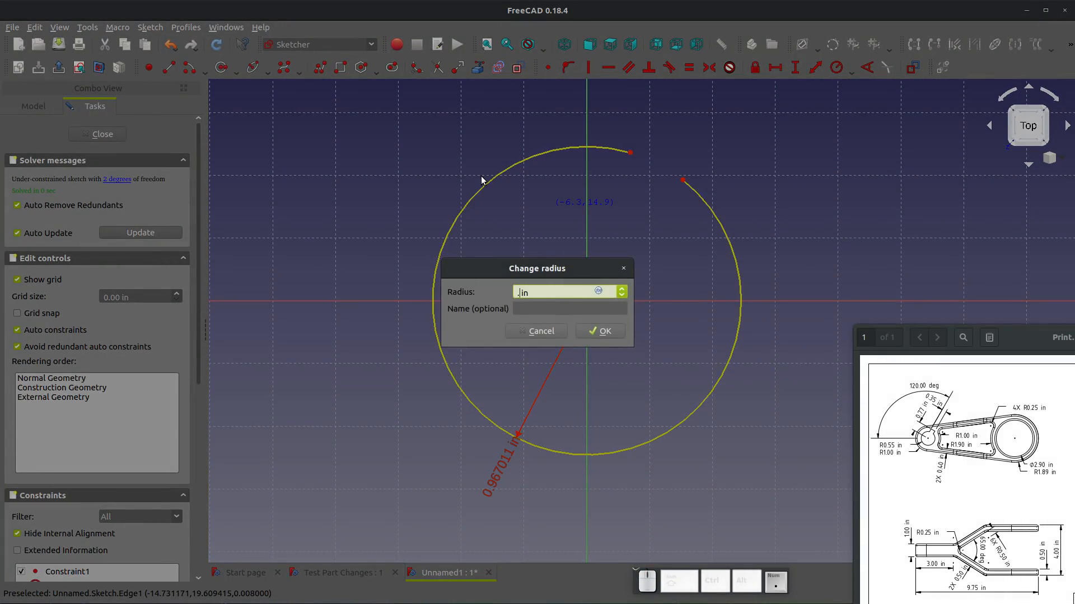
text(55)
key(Return)
- Draw three connected lines from one arc end to the other, forming a narrow keyway notch that projects outward across the gap
scroll(661, 213, up, 5)
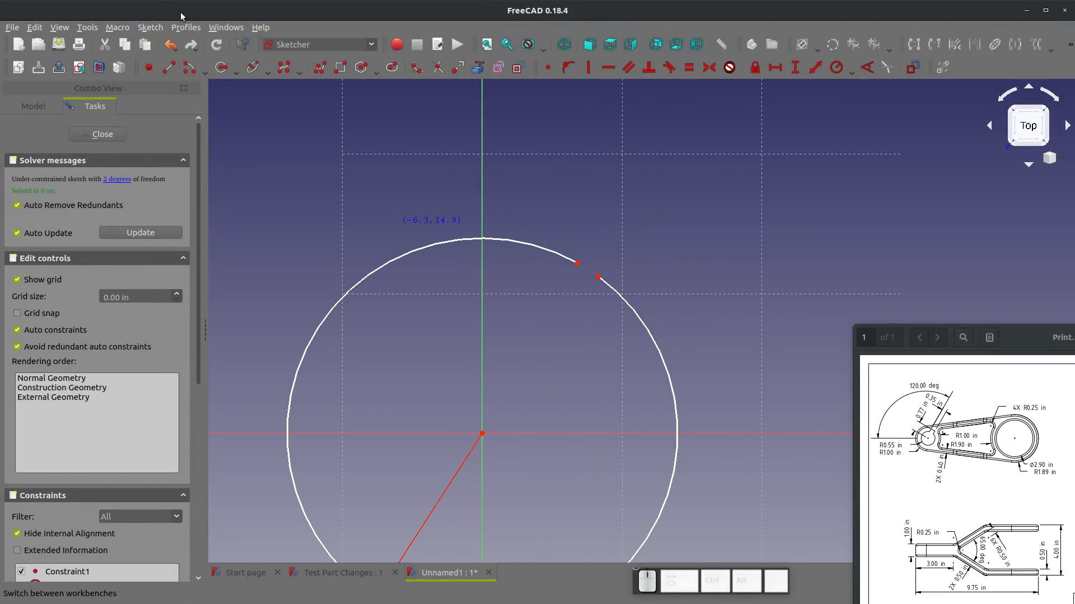
click(169, 67)
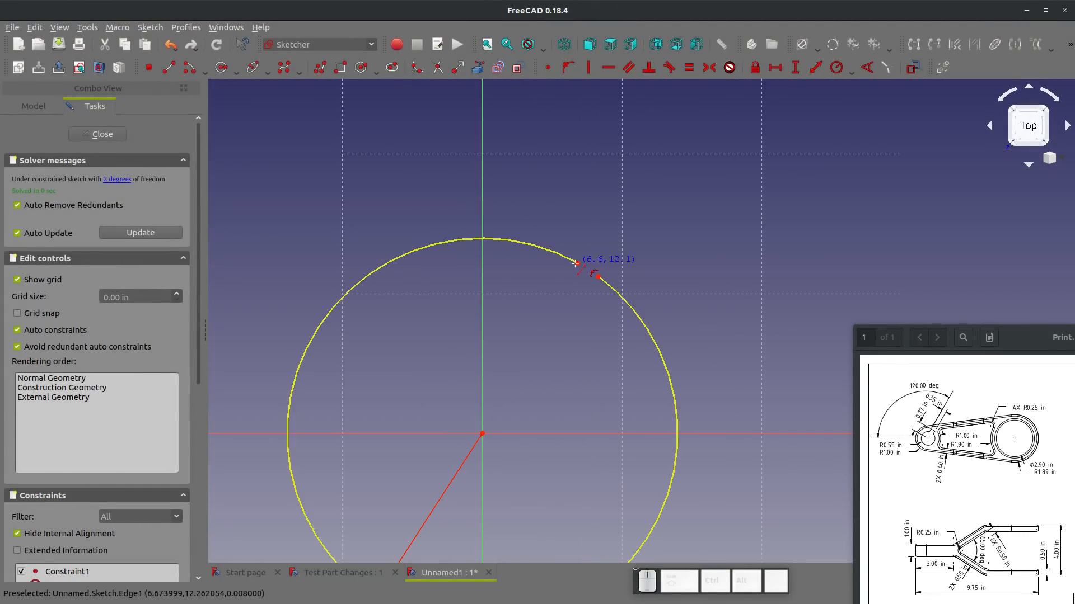
click(577, 263)
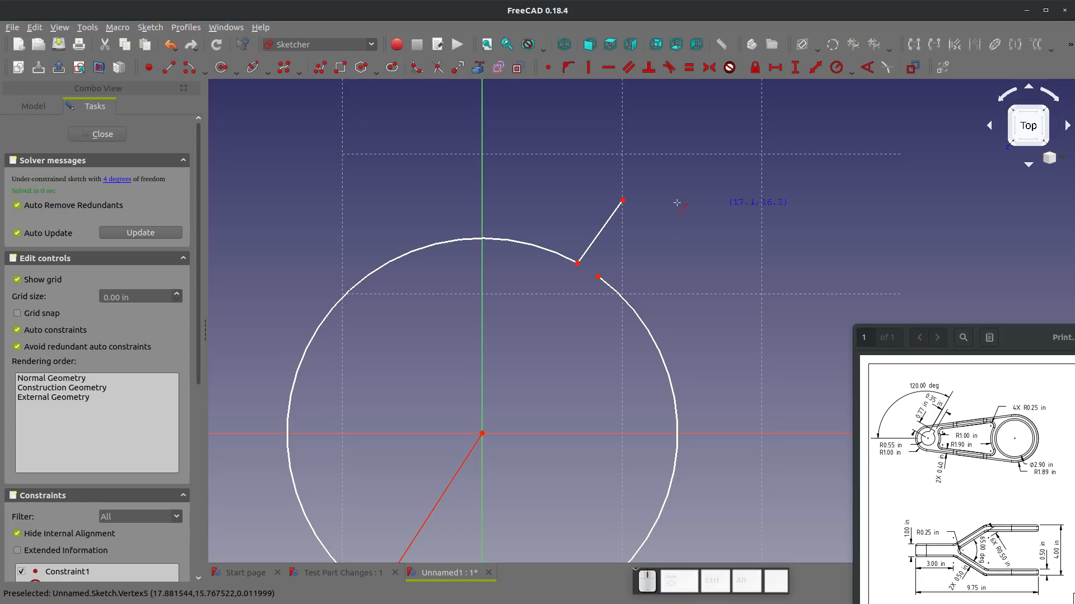
click(623, 200)
click(623, 200)
click(598, 276)
key(Escape)
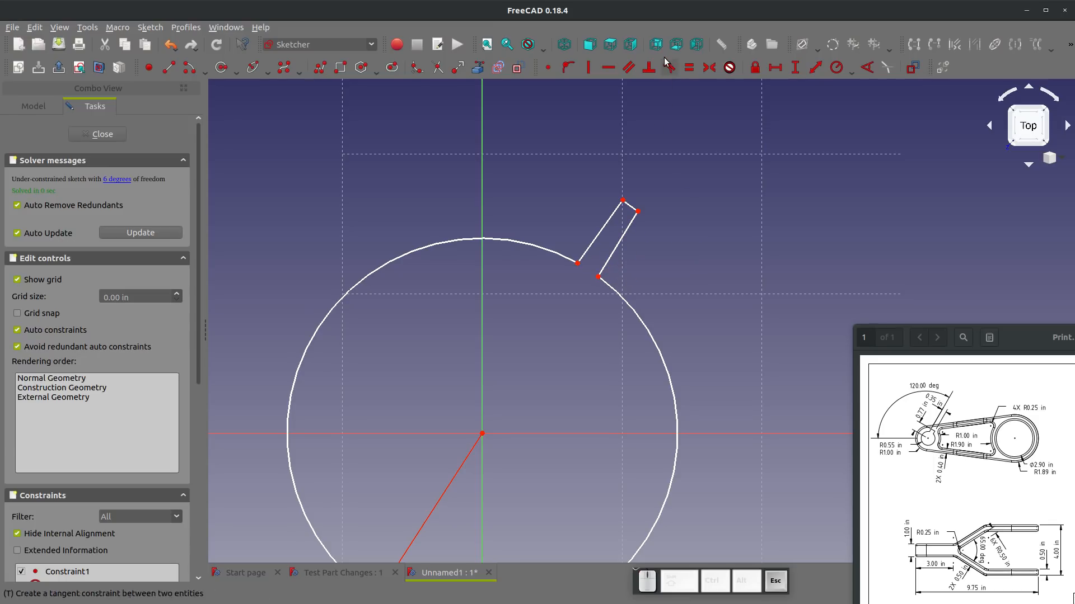
- Constrain the two long sides of the keyway parallel and its short end line perpendicular to the adjoining side
click(616, 219)
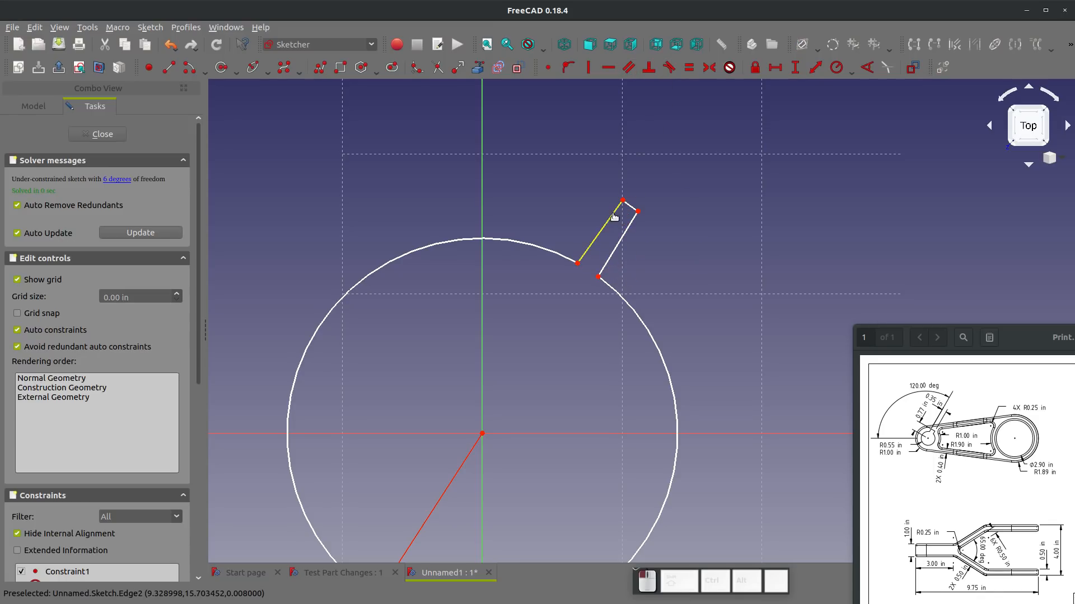
click(623, 228)
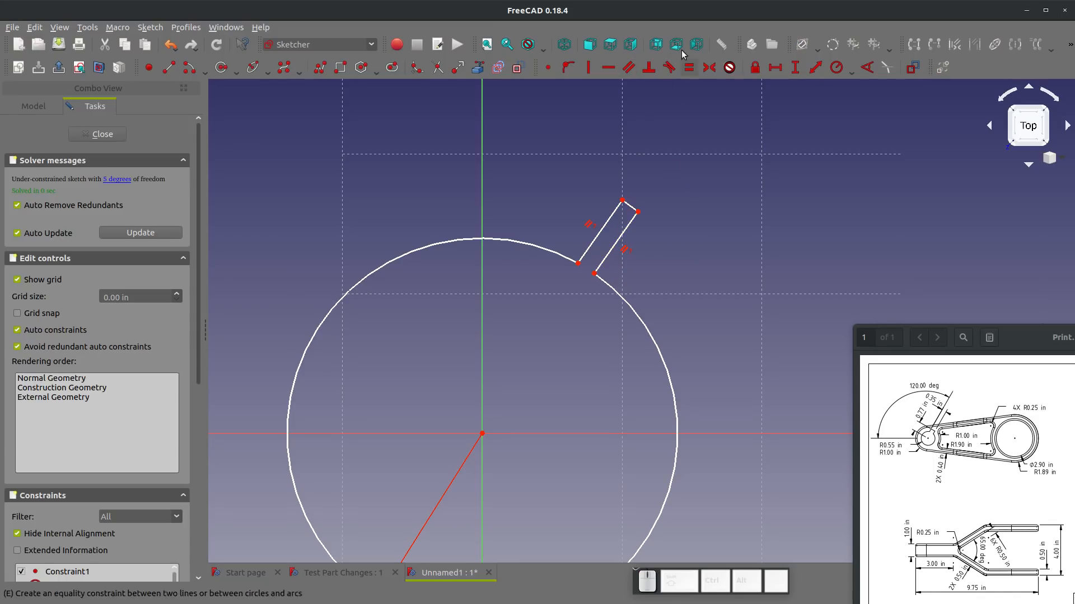
click(650, 67)
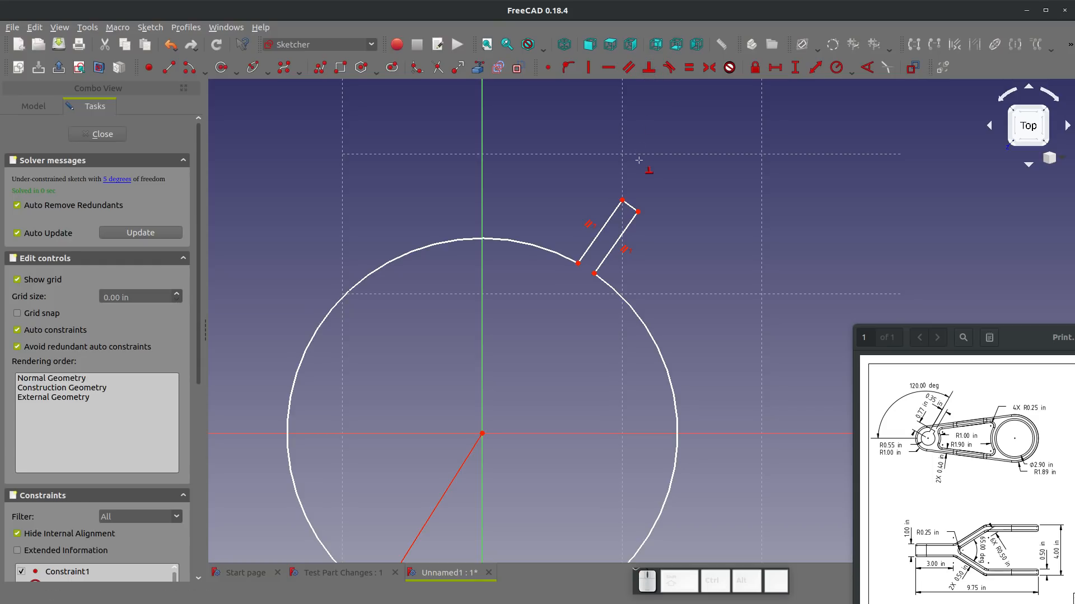
click(634, 218)
key(Escape)
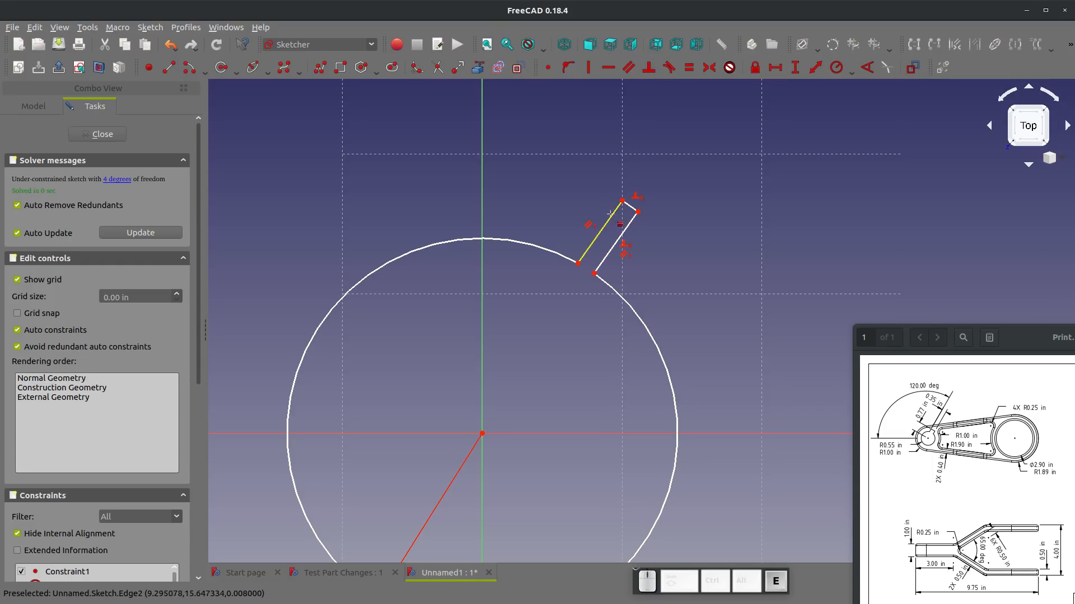
- Constrain the two long sides of the keyway to equal length
click(610, 217)
click(629, 225)
key(e)
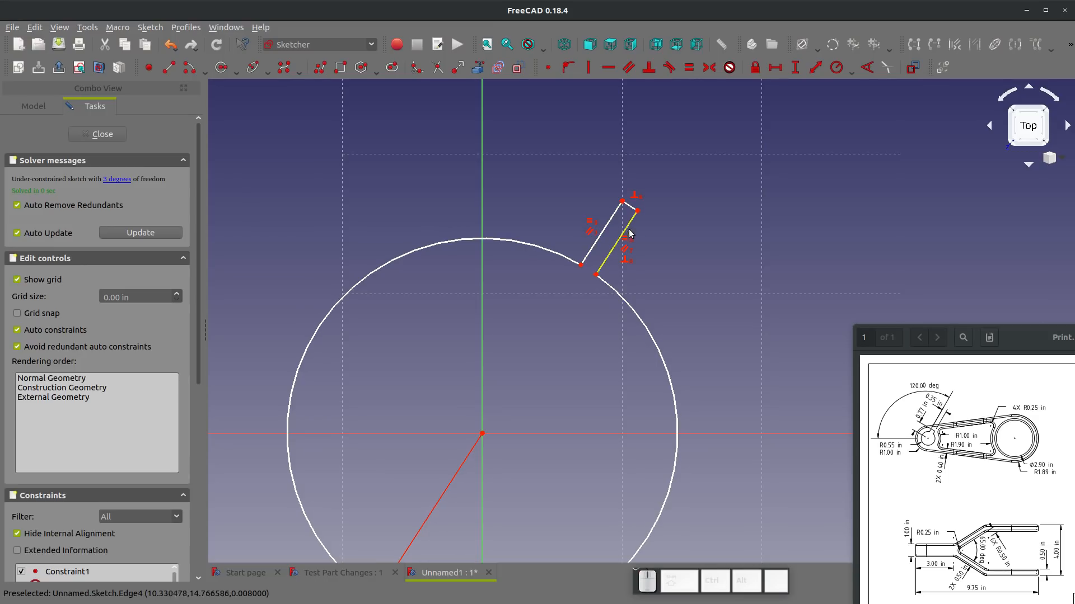
key(Escape)
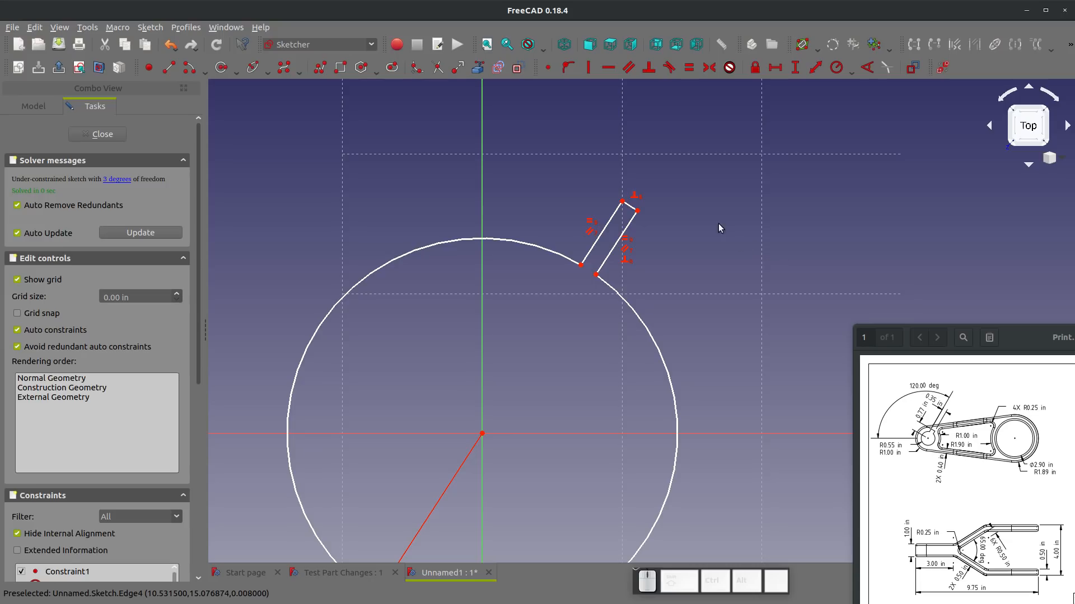
- Dimension the keyway's end line to 0.35 in and its distance from the arc centre to 0.77 in
click(814, 68)
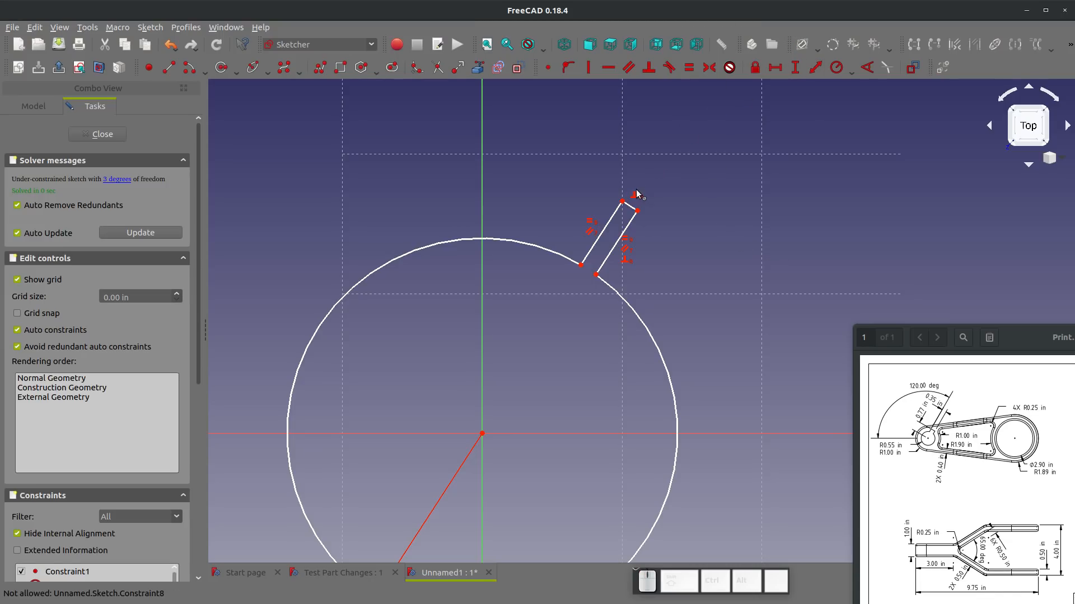
click(637, 209)
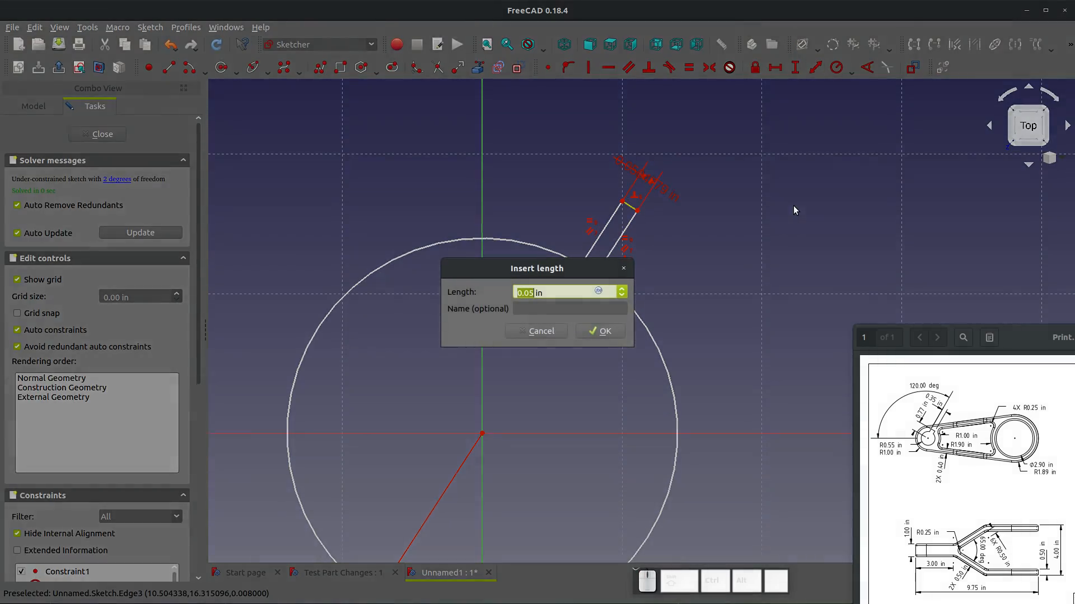
text(0.35)
key(Return)
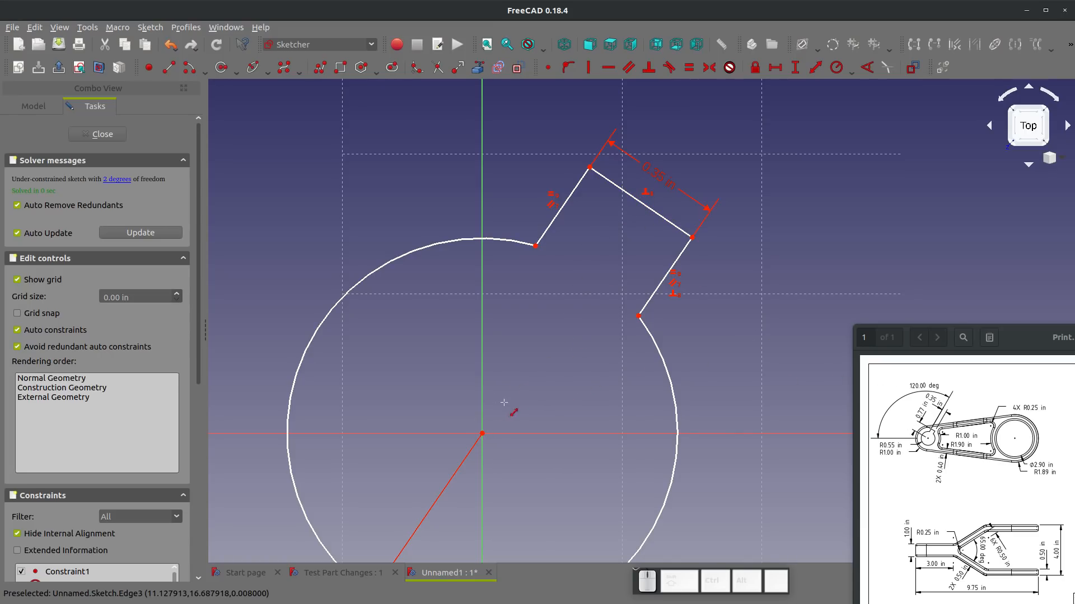
click(483, 435)
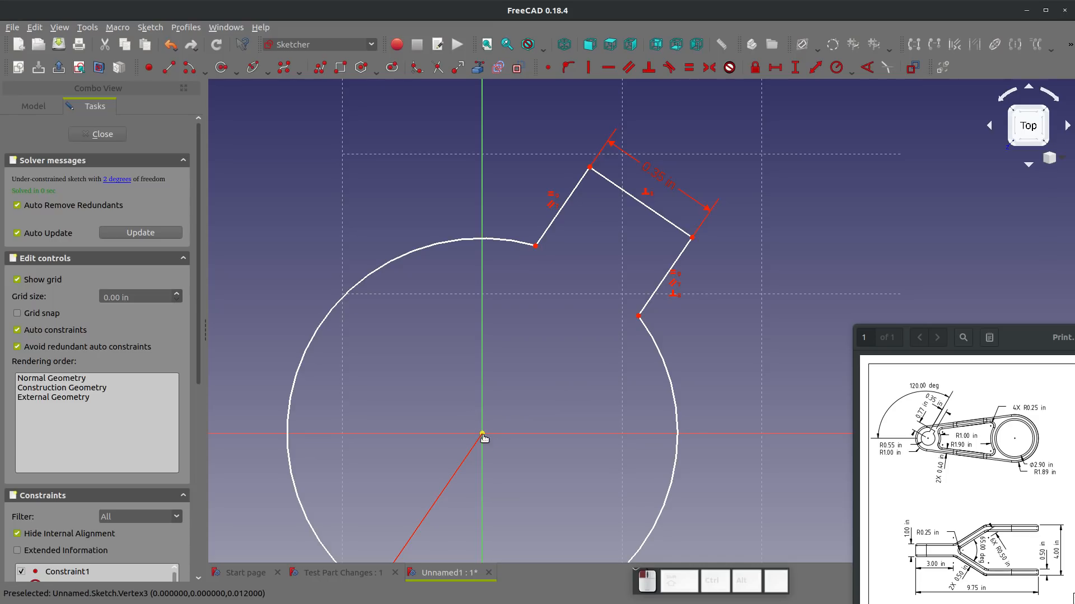
click(630, 195)
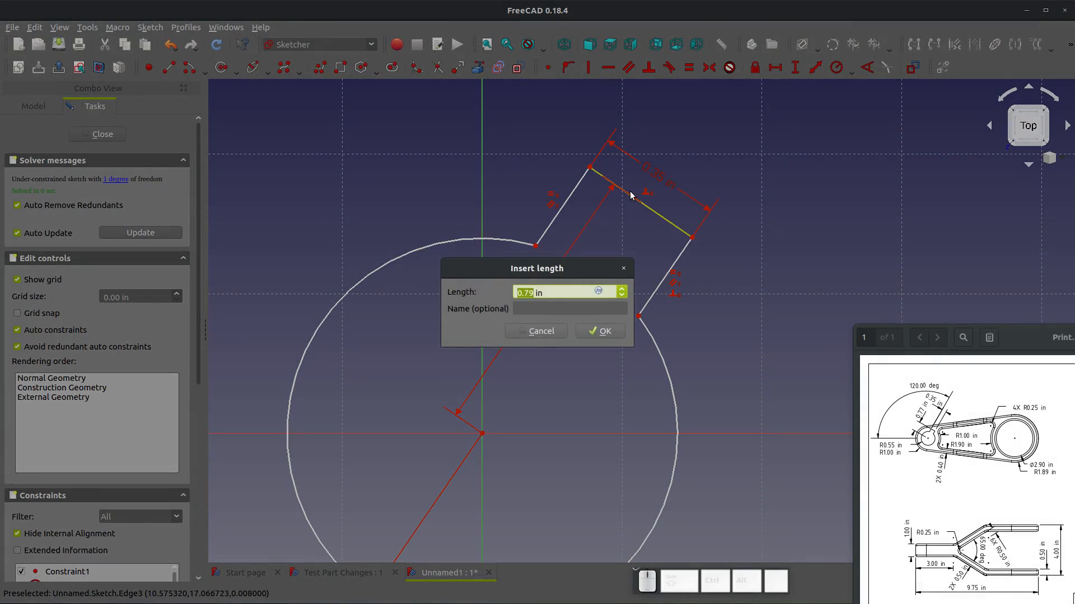
text(.77)
key(Return)
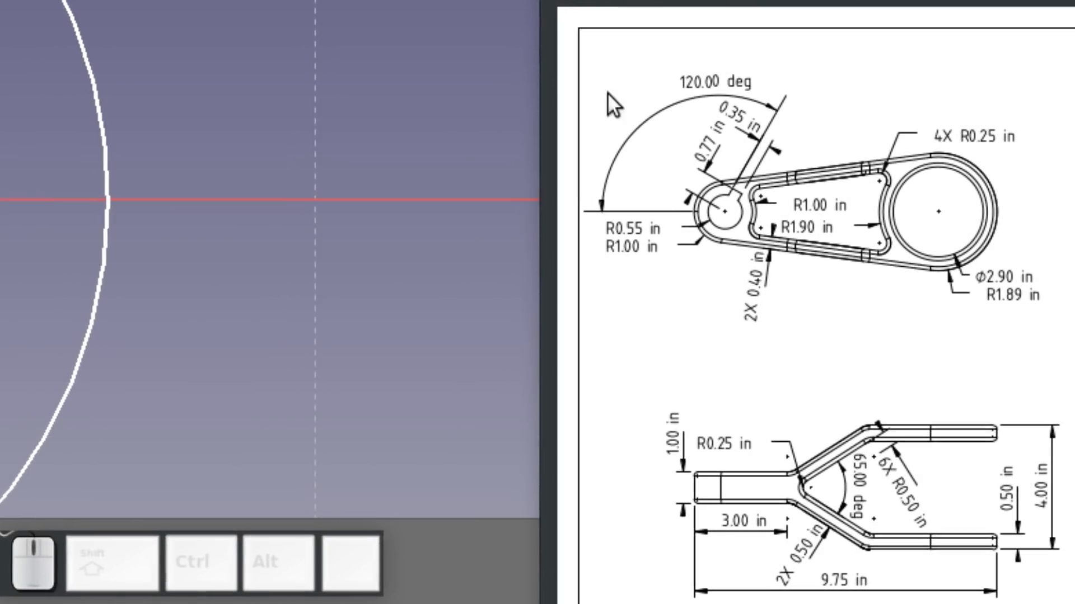
- Add a 120 deg angle constraint between the horizontal axis and the keyway's lower long side
key(a)
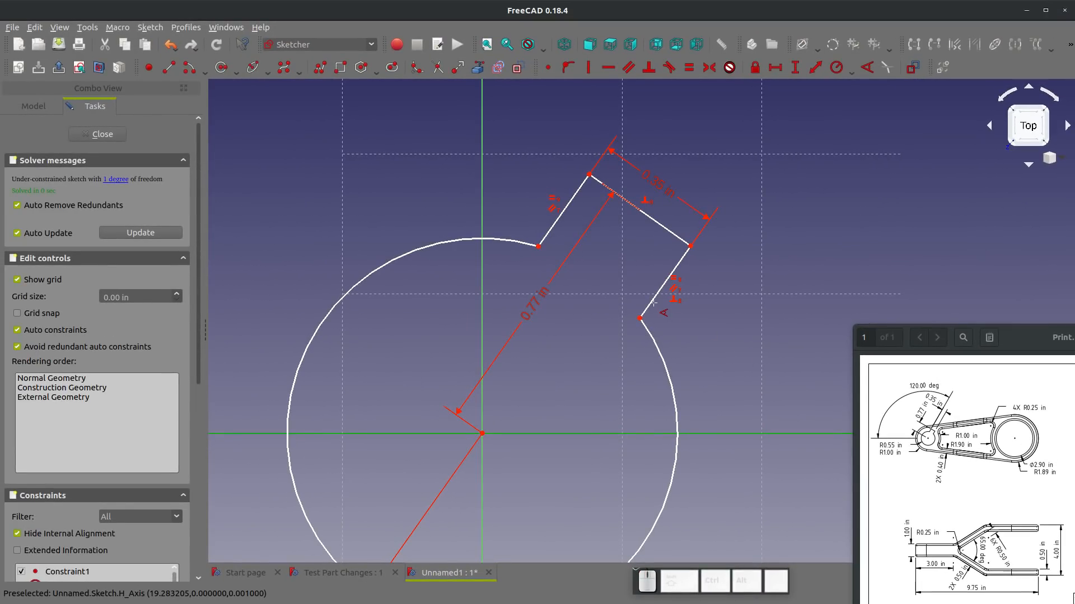
click(650, 303)
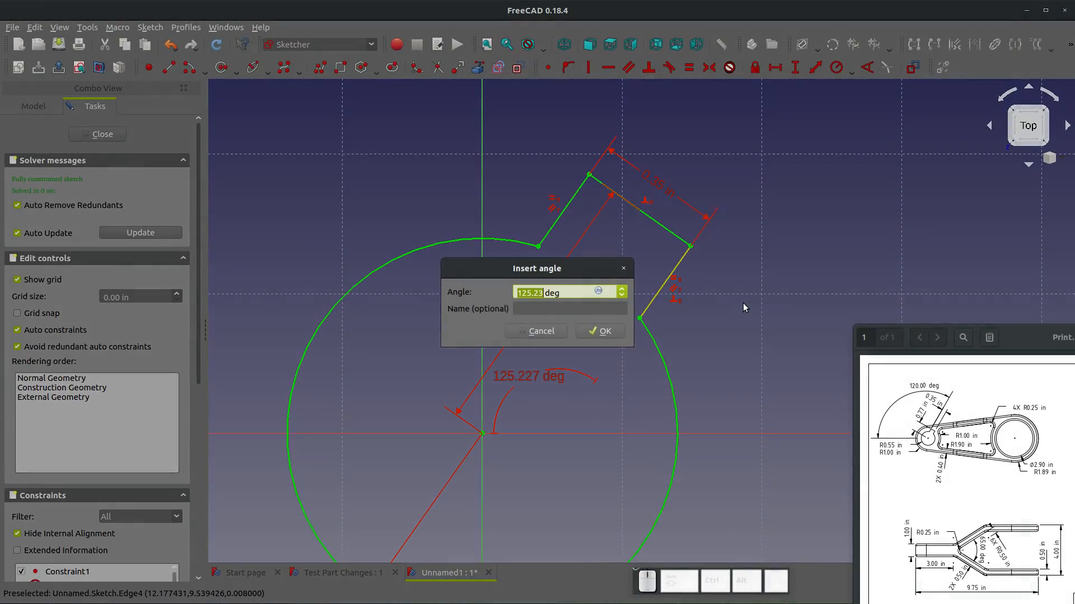
text(120)
key(Return)
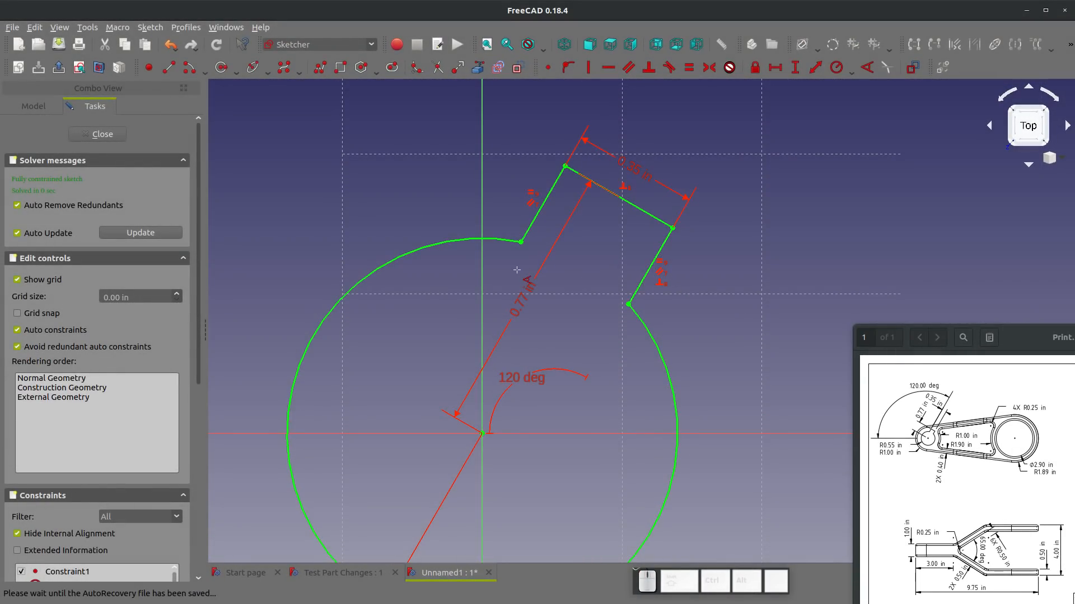
- Sketch a larger outer arc centred on the origin, wrapping around the left side of the keyed hole and open to the right
scroll(526, 293, down, 5)
scroll(526, 294, up, 4)
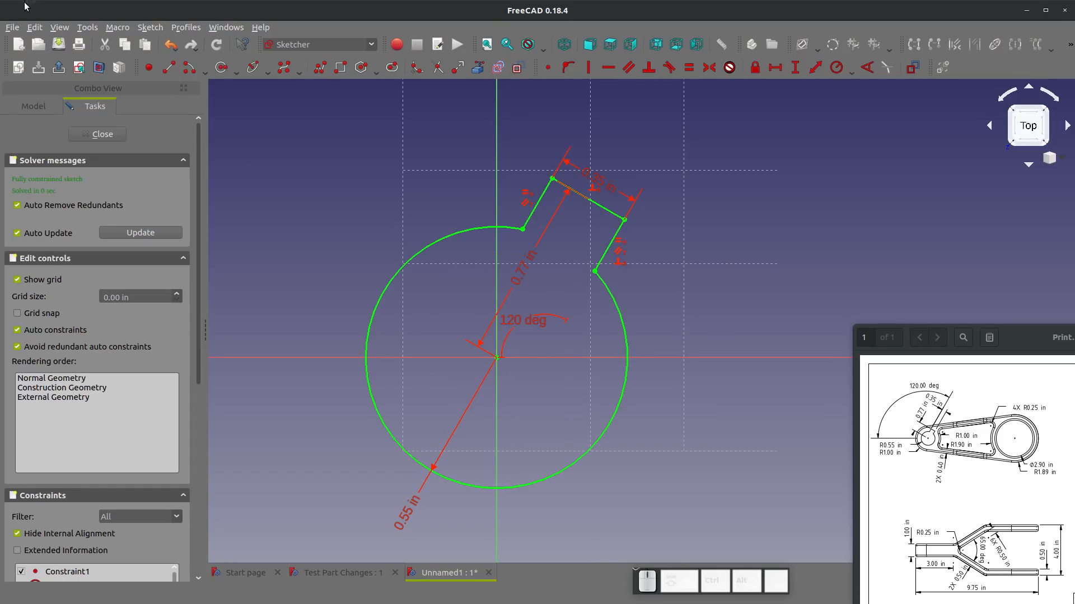
click(189, 68)
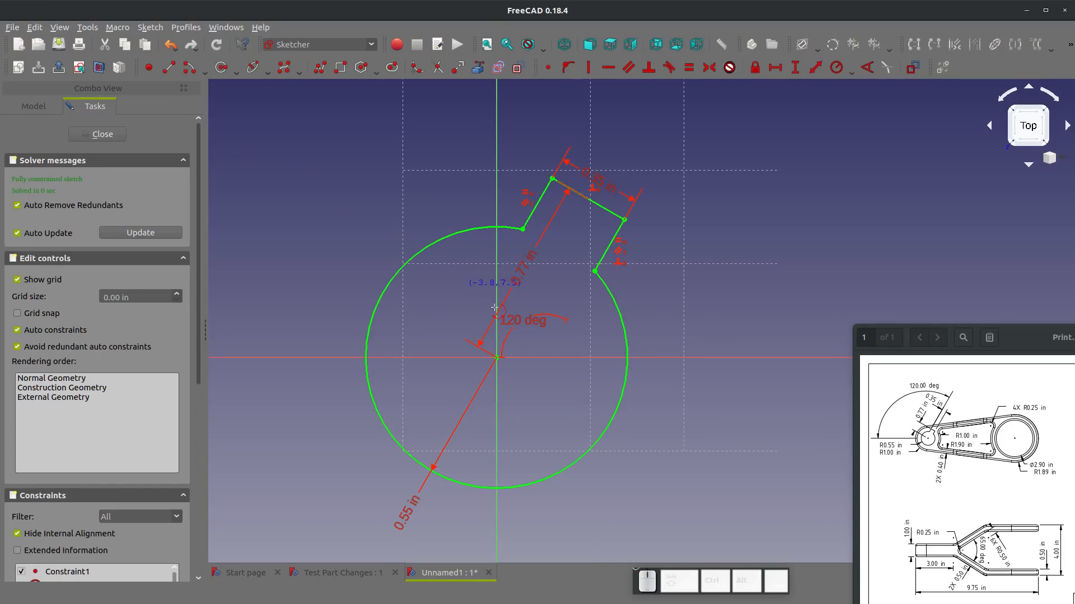
click(497, 358)
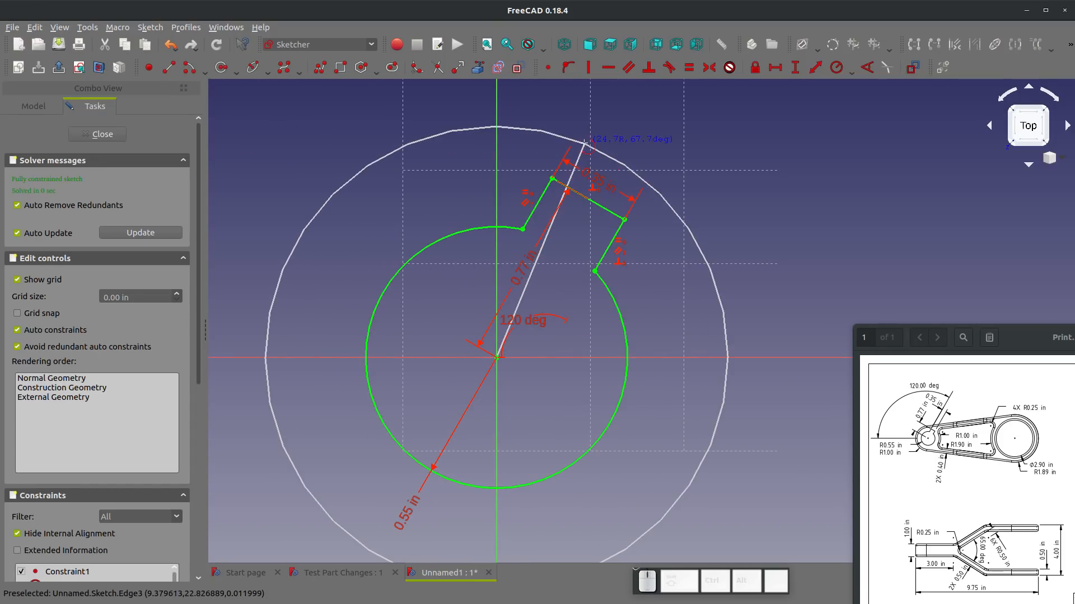
click(471, 117)
click(458, 548)
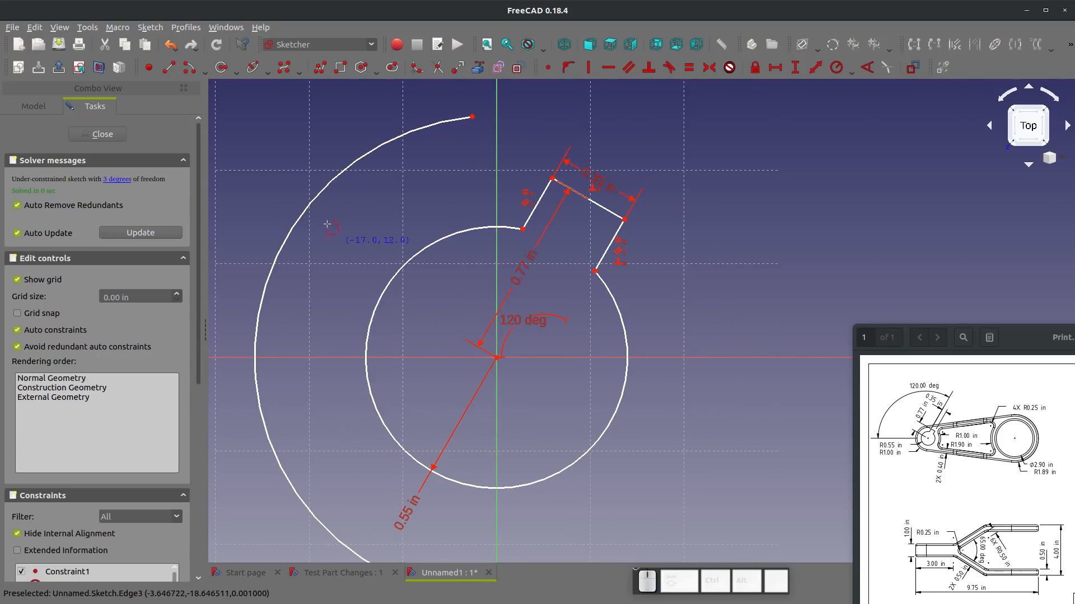
- Draw two diverging lines rightward from the outer arc's ends, finishing at about (64, 31) and (51, -33)
scroll(358, 237, down, 2)
click(169, 69)
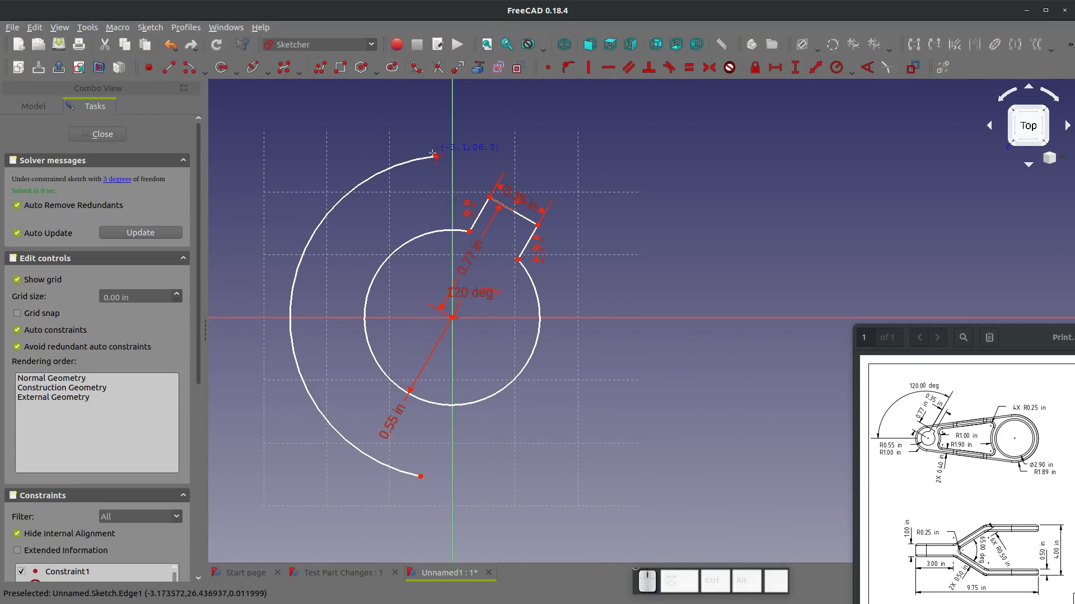
click(436, 157)
click(852, 119)
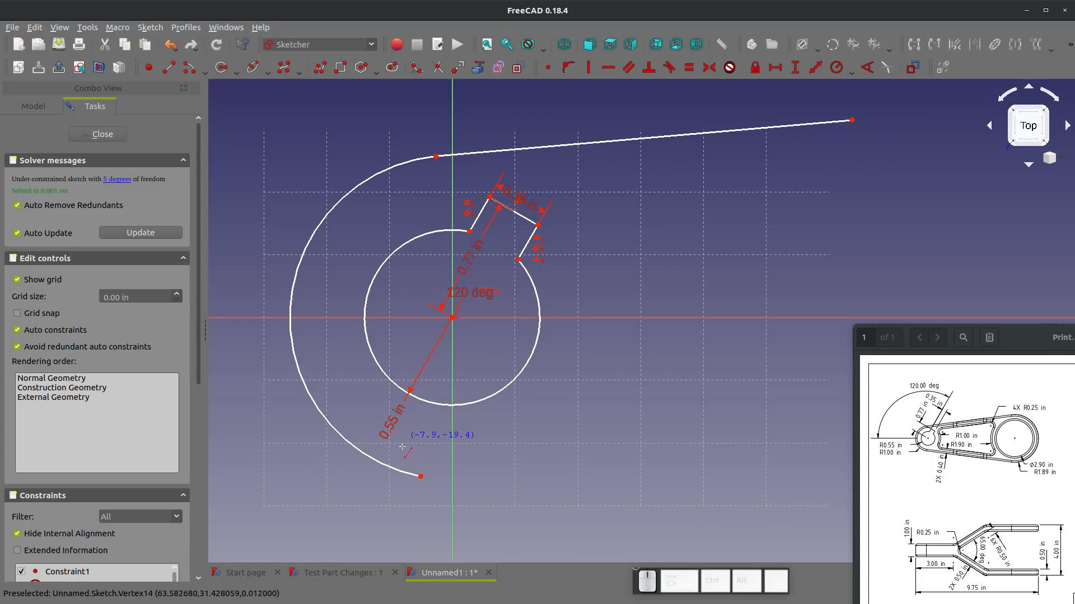
click(421, 476)
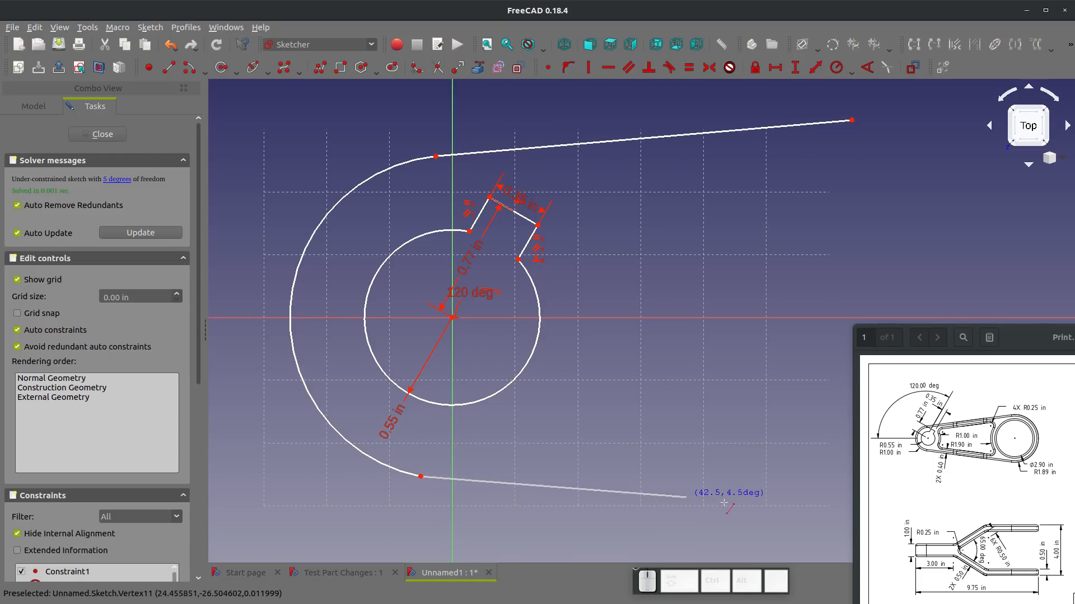
click(771, 526)
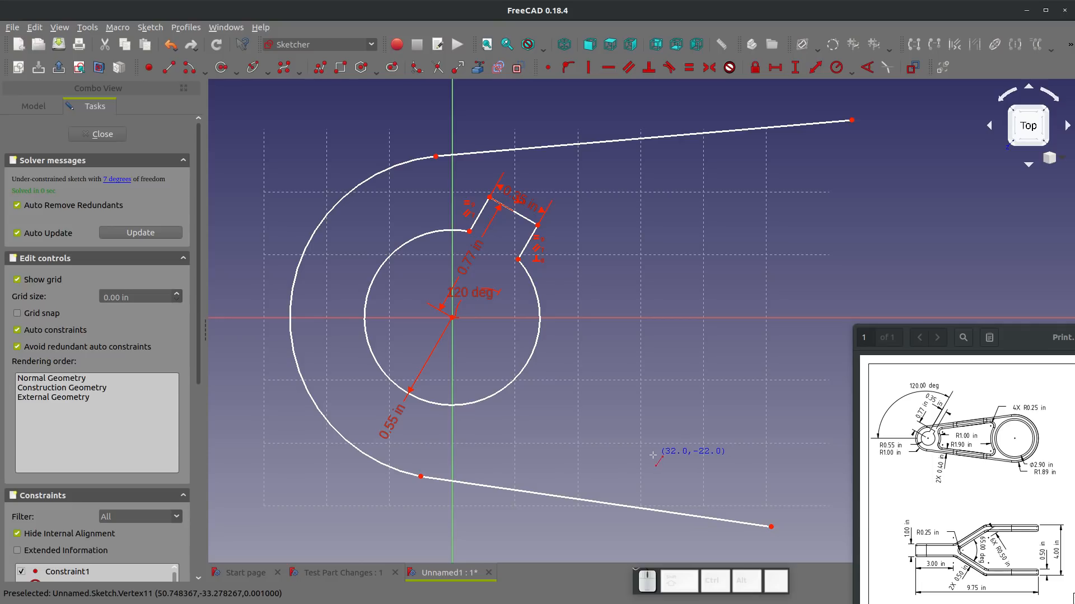
- Make the upper and lower lines tangent to the left outer arc at their shared endpoints
key(t)
click(429, 156)
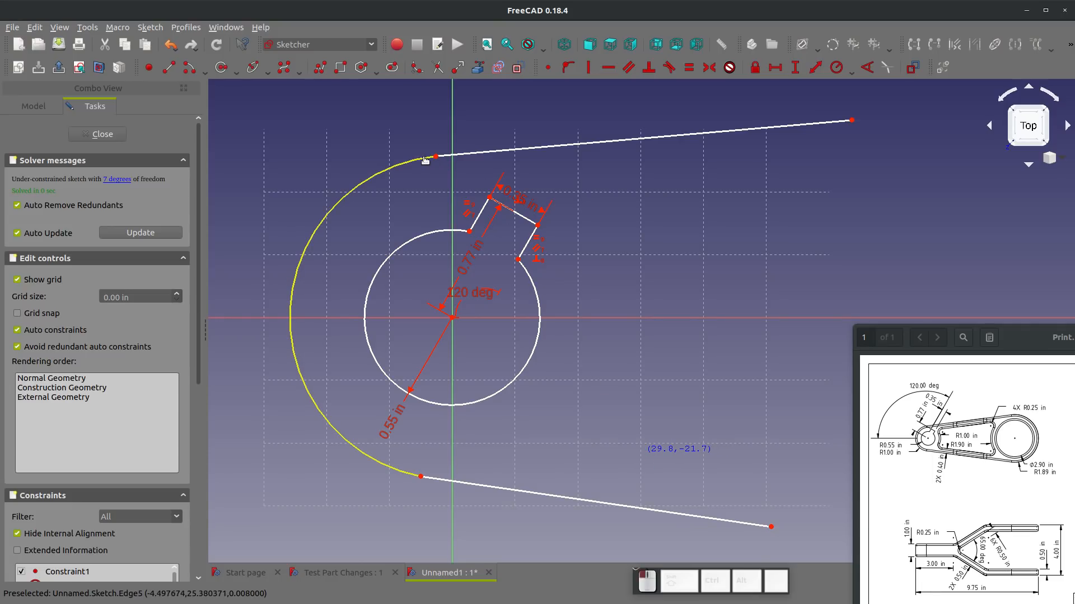
click(442, 155)
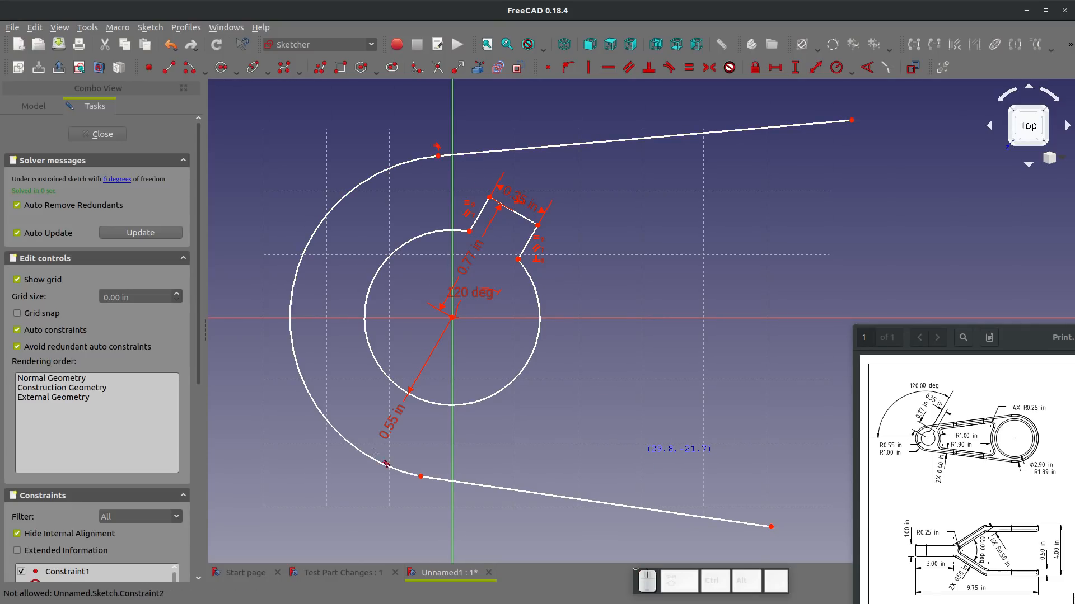
click(401, 476)
click(442, 480)
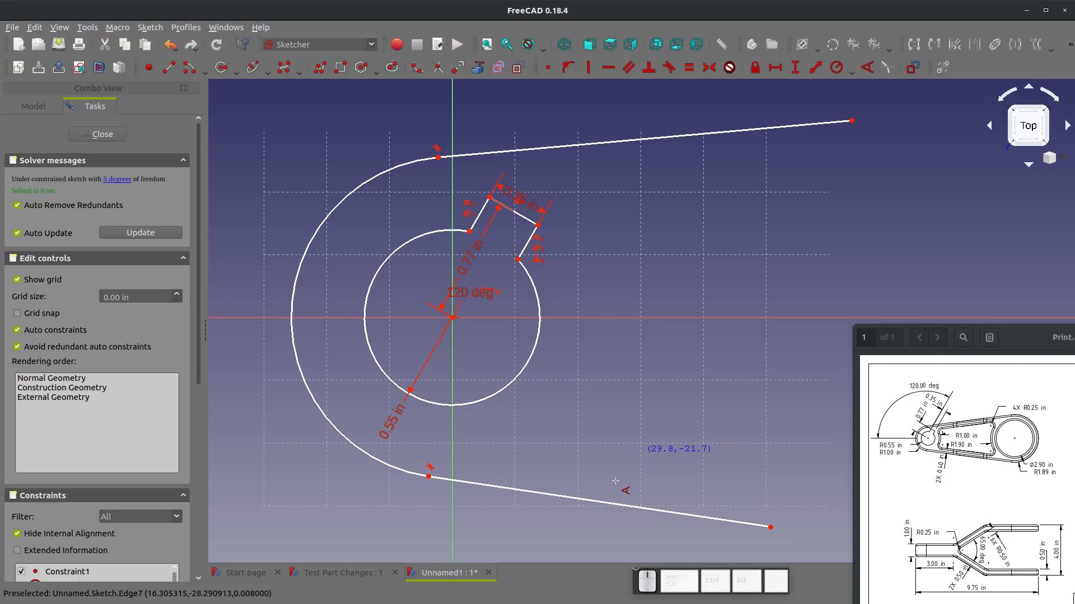
key(Escape)
- Draw an arc bulging to the right that joins the free ends of the upper and lower lines, with a radius of about 33
click(206, 75)
click(235, 96)
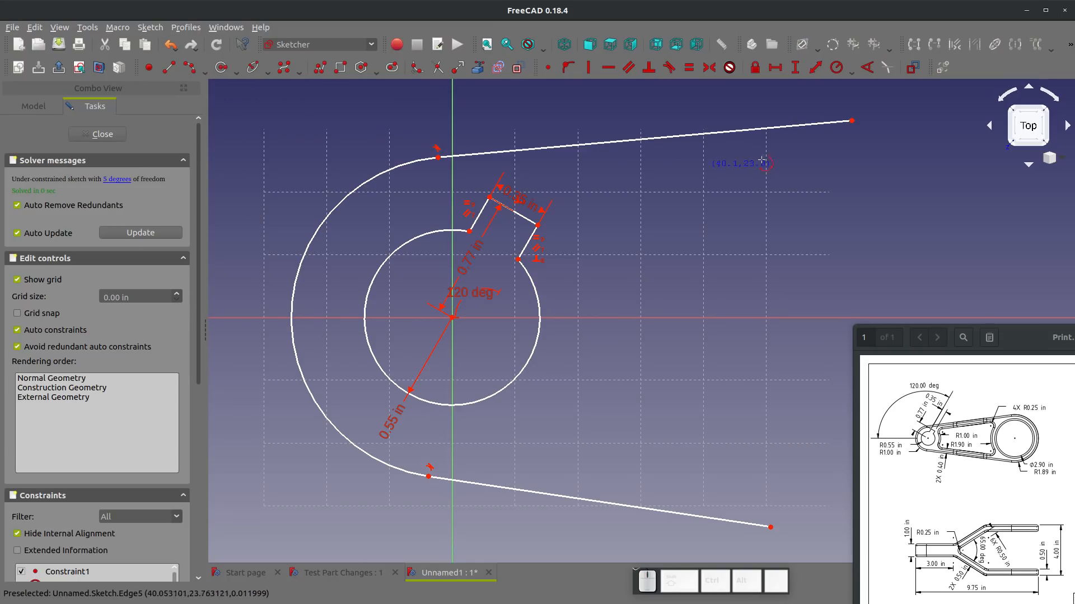
click(853, 121)
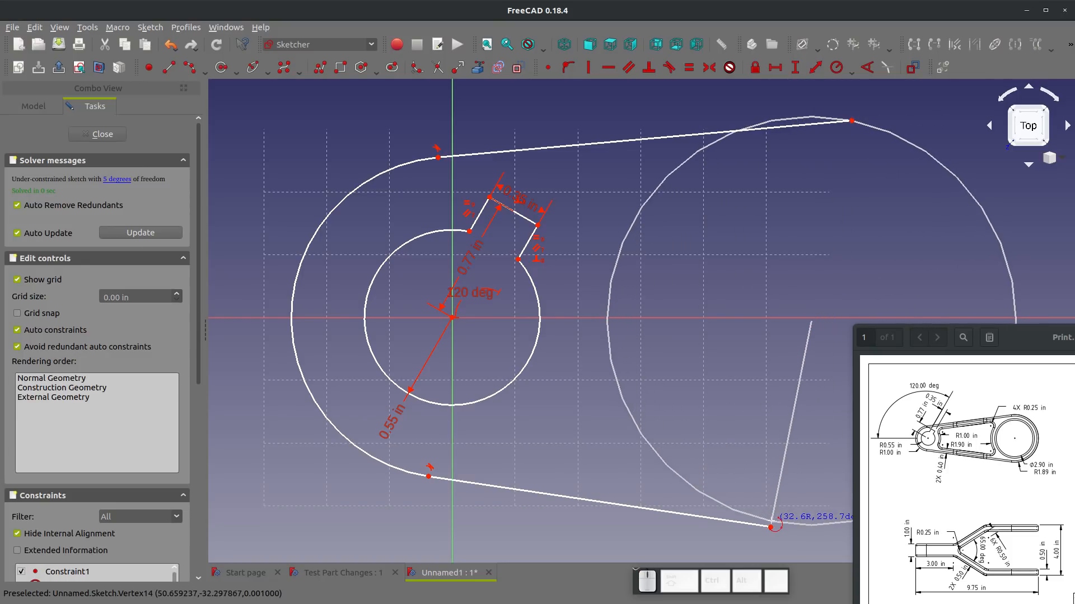
click(771, 527)
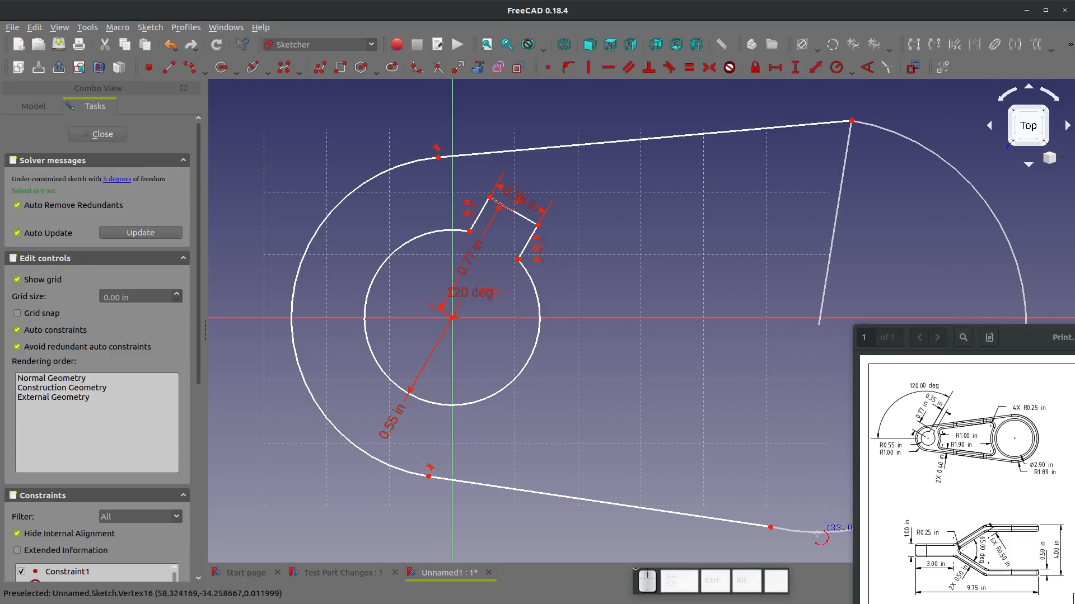
click(815, 535)
key(Escape)
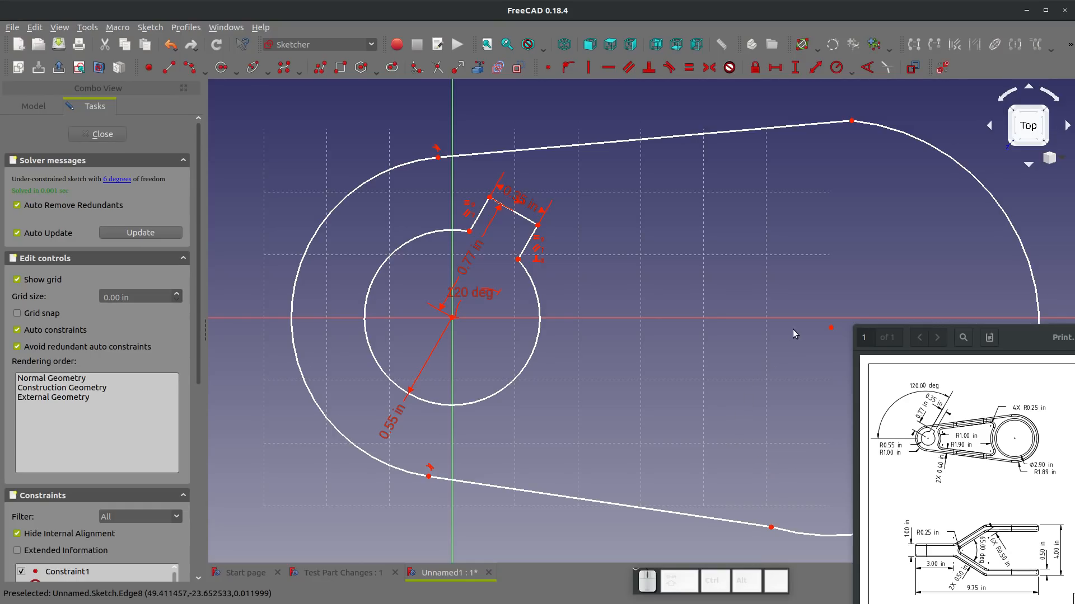
- Constrain the upper and lower outline lines to equal length
click(620, 505)
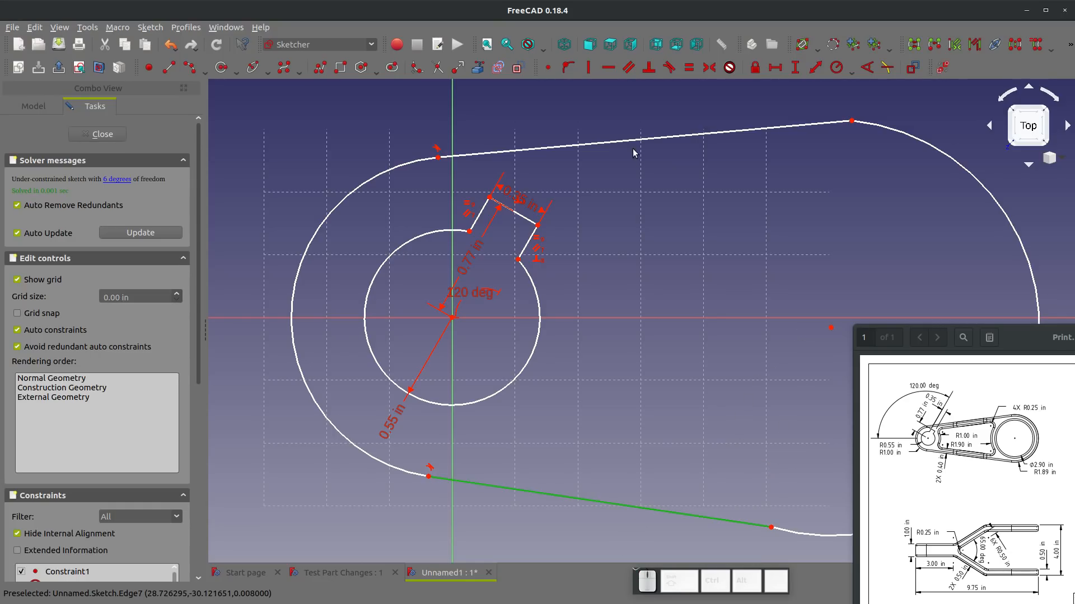
click(626, 140)
key(e)
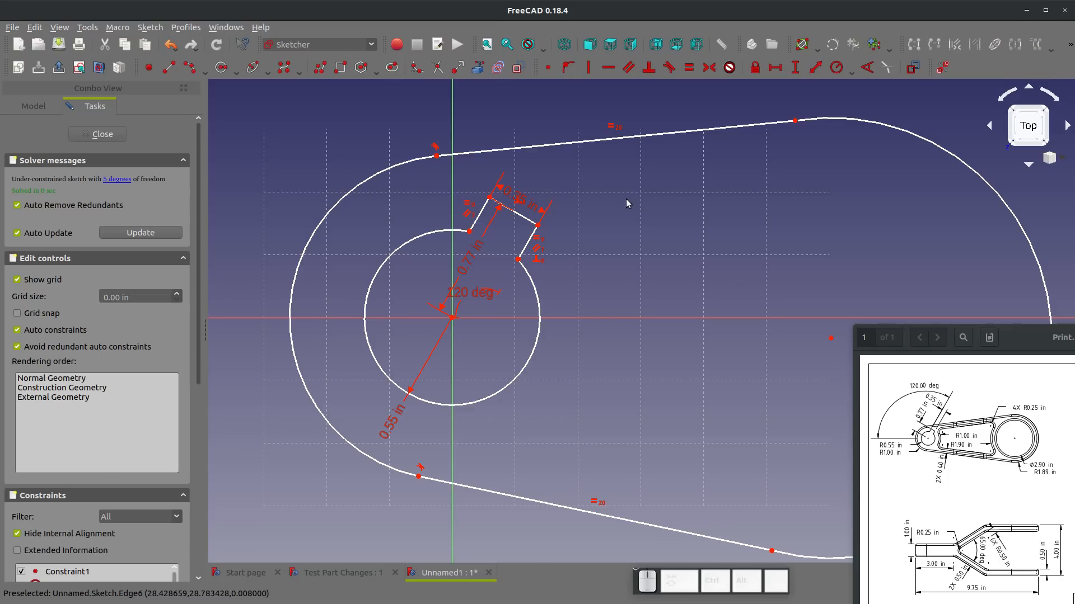
- Align the right arc's centre horizontally with the origin
scroll(623, 199, down, 4)
scroll(693, 257, up, 2)
click(713, 262)
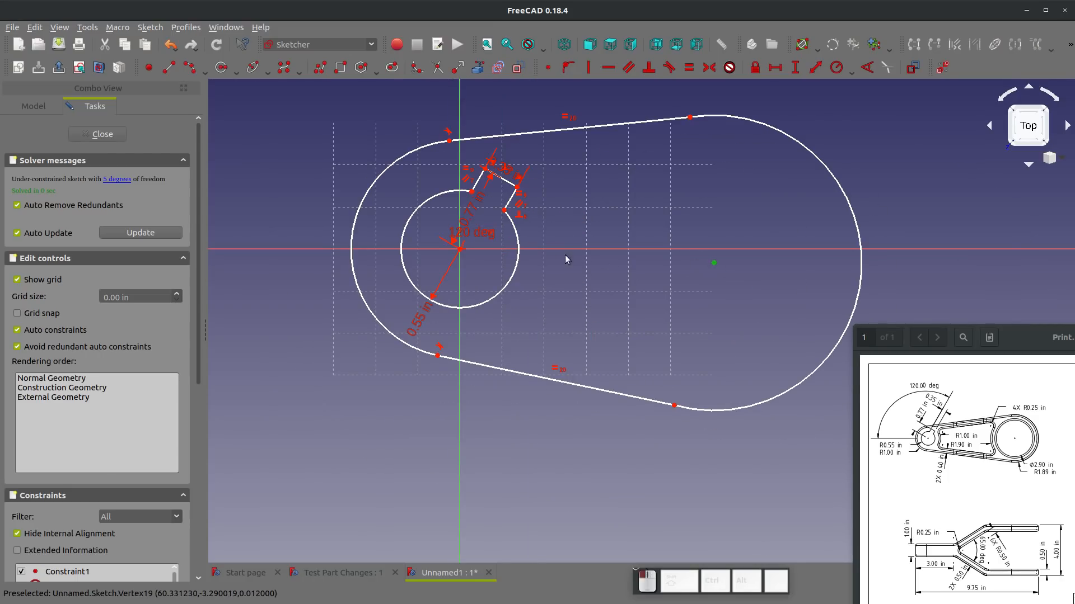
click(462, 250)
key(o)
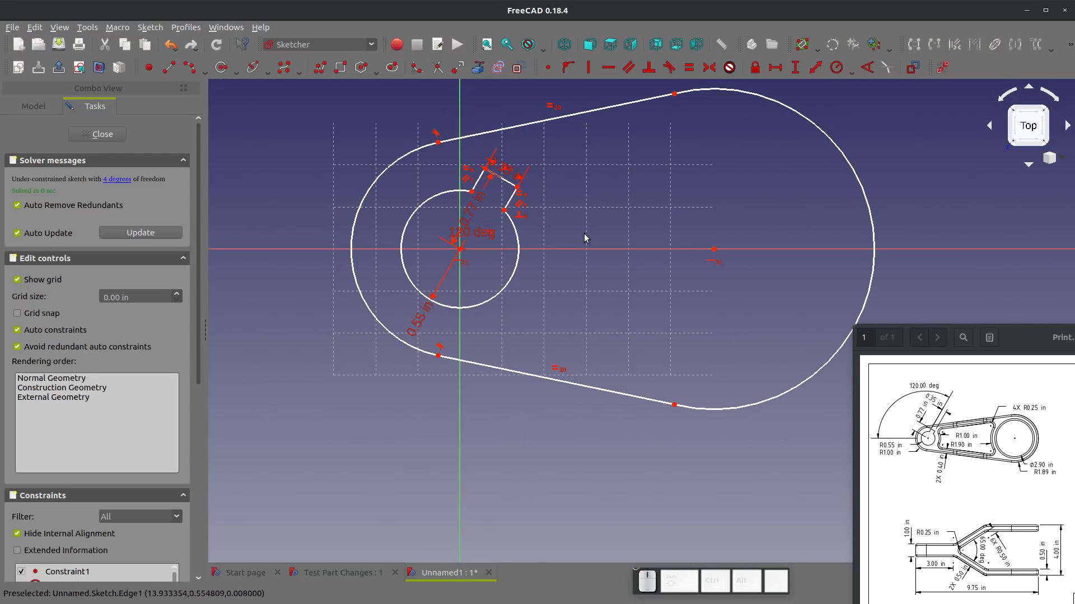
- Constrain the right arc's radius to 1.89 in
key(shift+r)
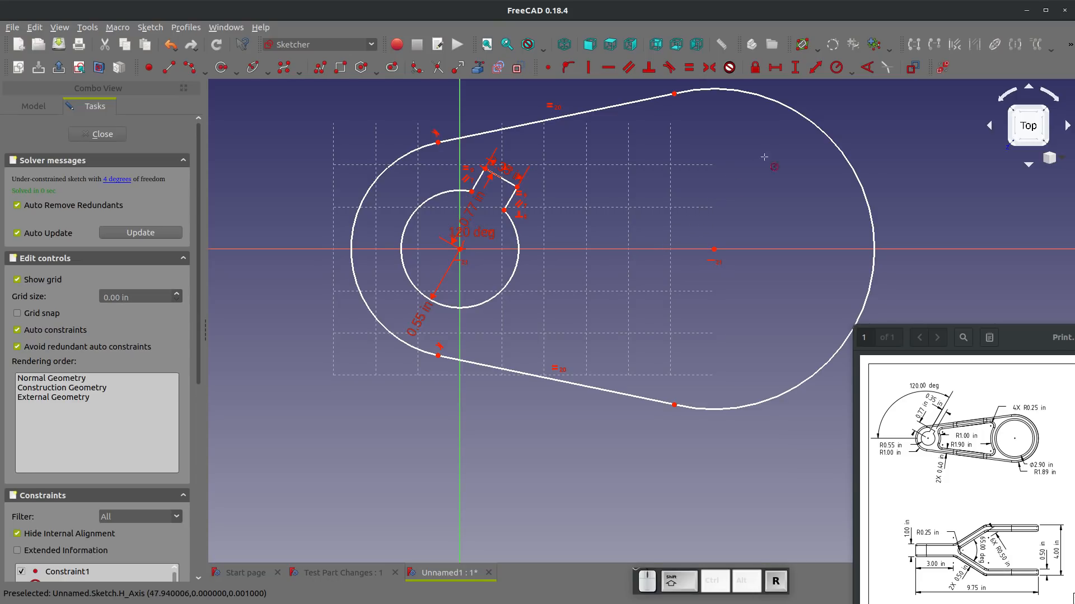
click(817, 129)
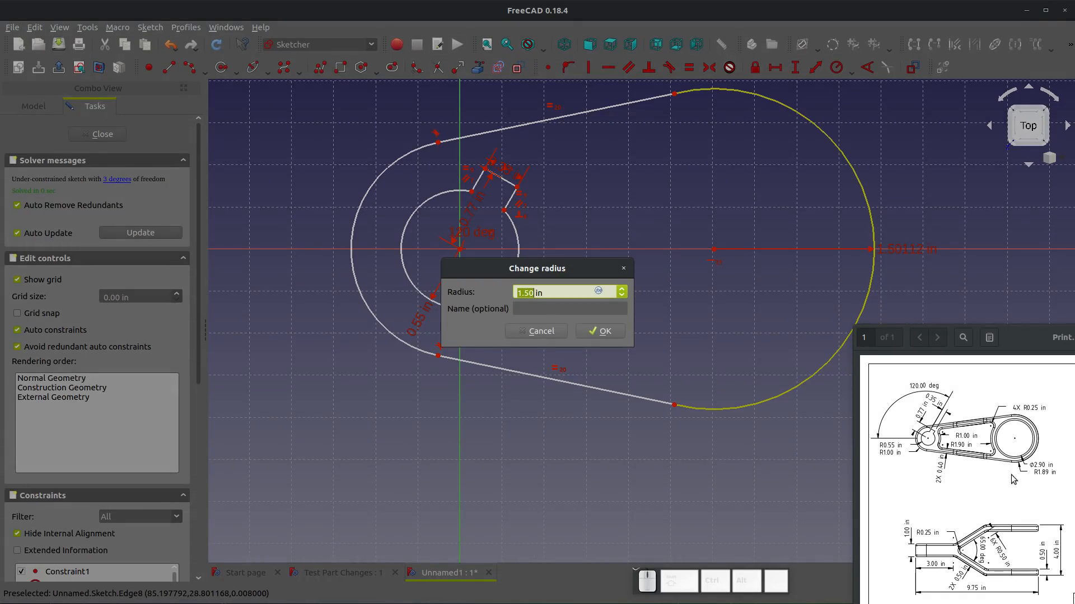
text(1.8)
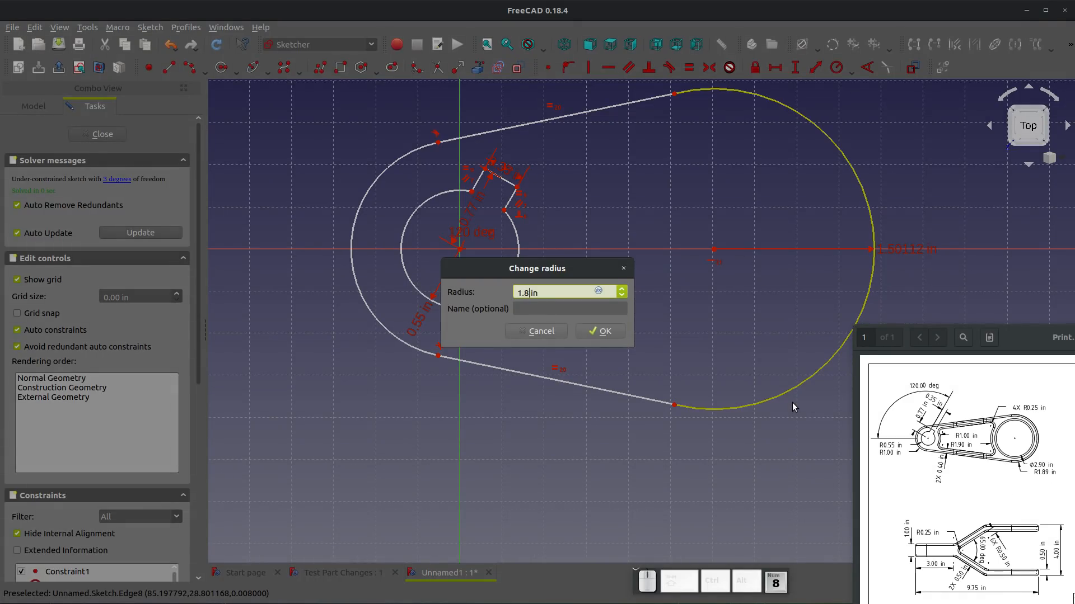
text(9)
key(Return)
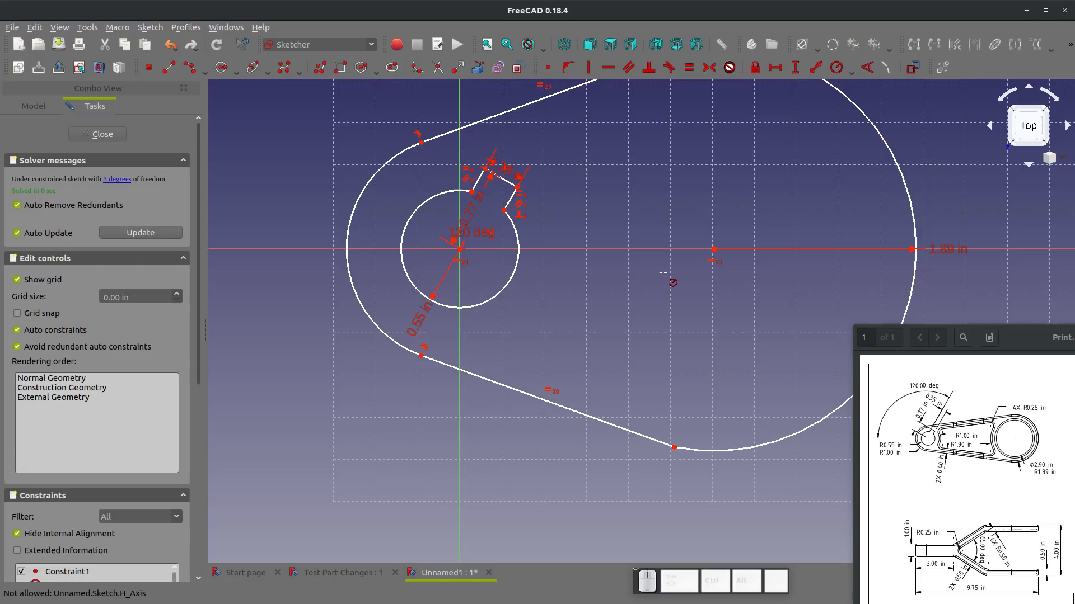
scroll(663, 272, down, 2)
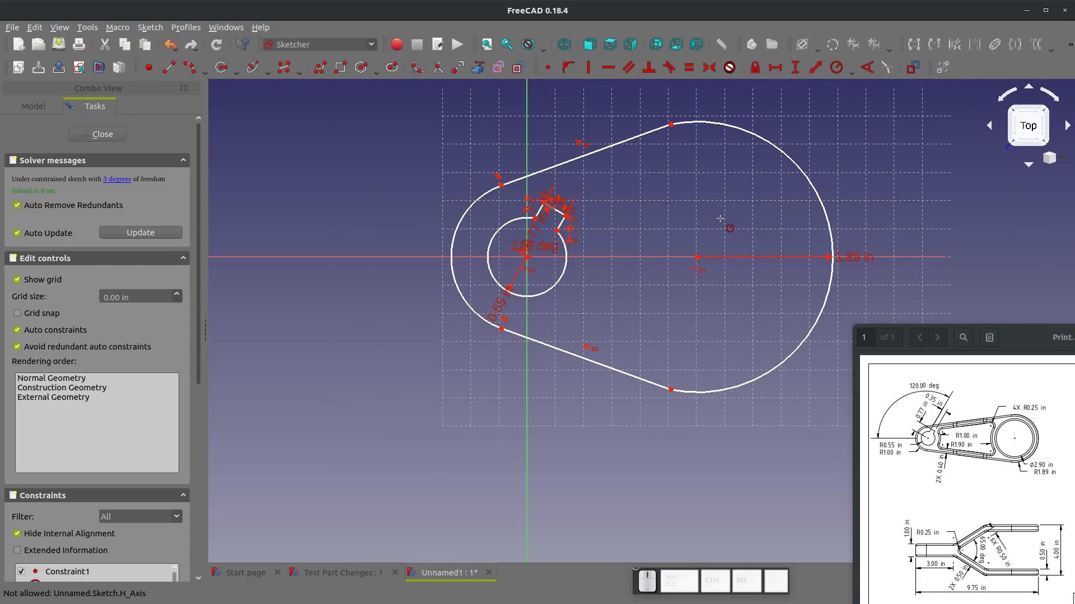
key(Escape)
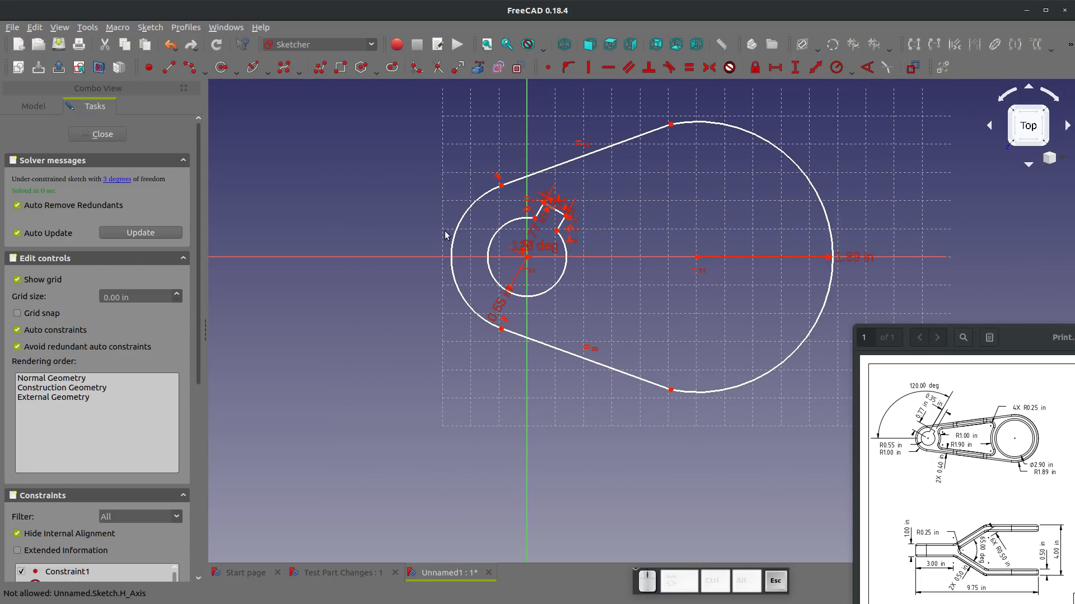
- Move the right arc's centre farther from the origin and make the upper line tangent to that arc
drag(698, 257, 782, 261)
key(r)
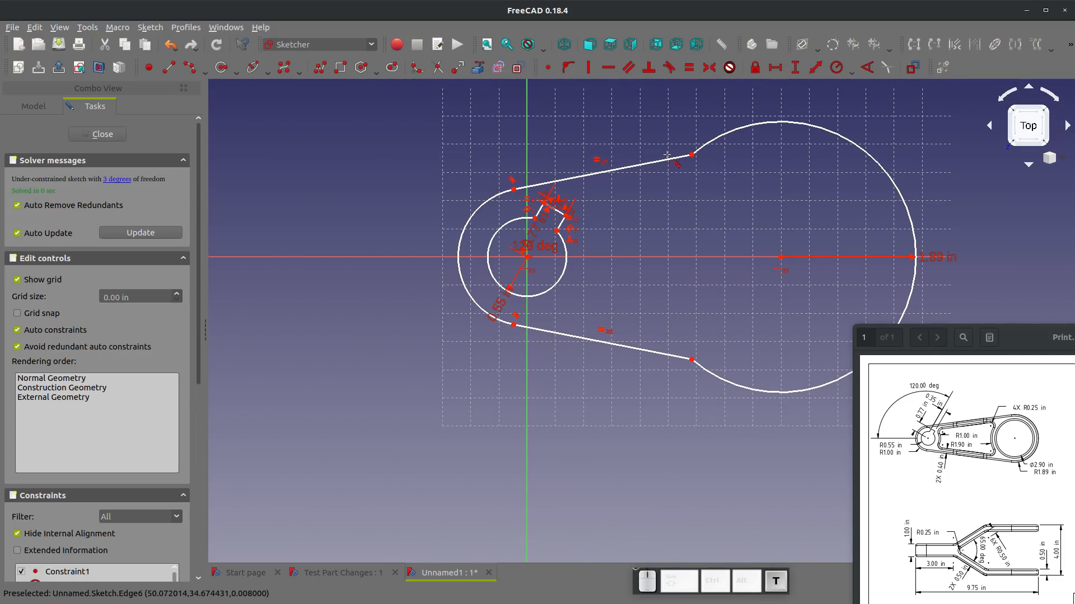
click(672, 158)
click(703, 146)
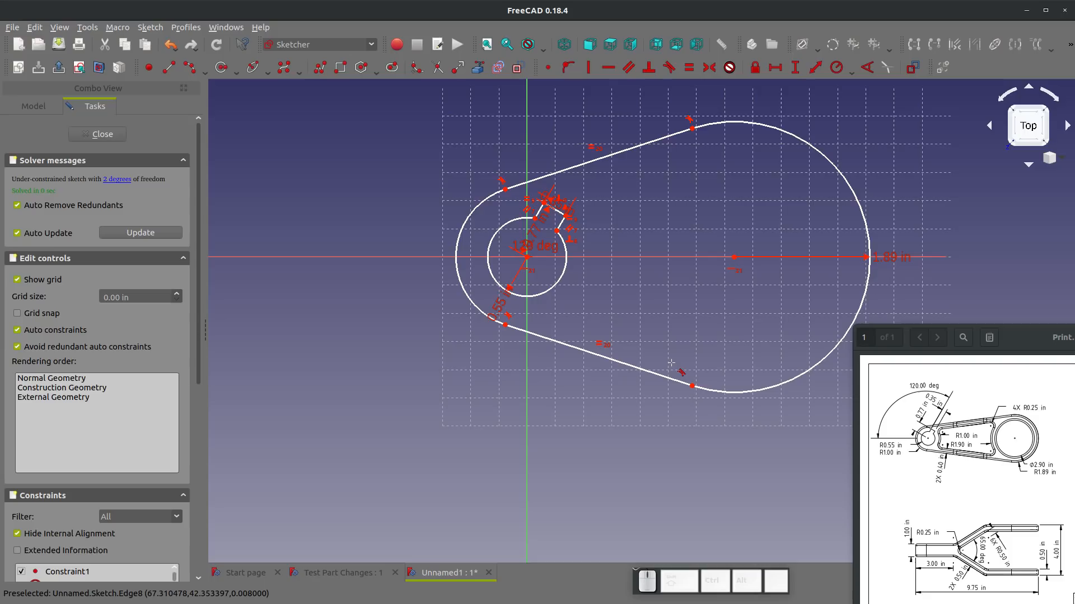
mouse_move(737, 259)
mouse_down()
mouse_move(927, 271)
mouse_move(665, 259)
mouse_move(751, 259)
mouse_up()
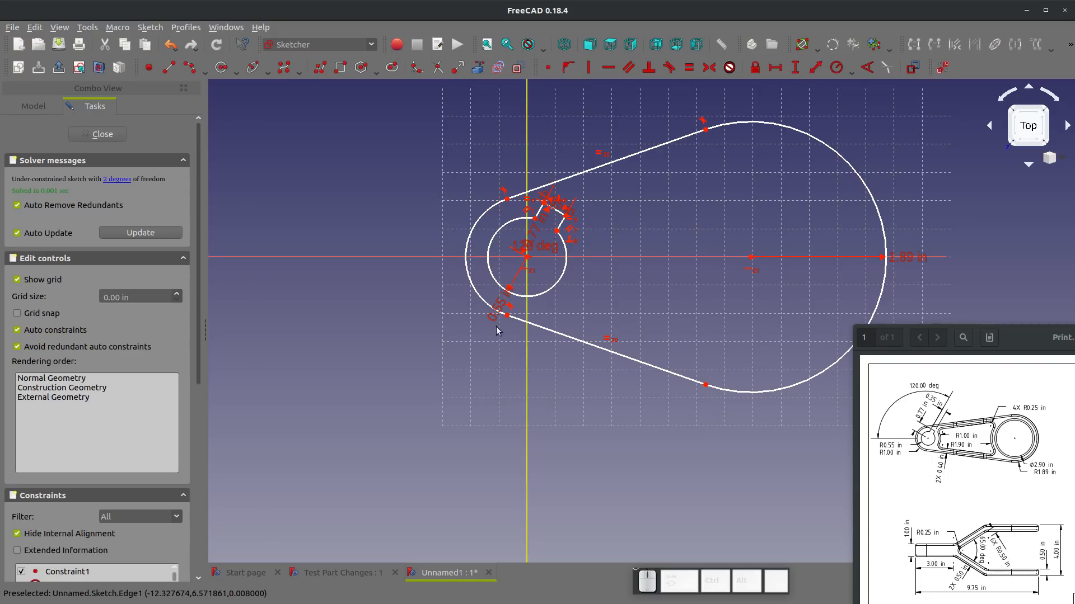
- Constrain the left outer arc's radius to 1 in and shift the right arc's centre slightly farther out
click(474, 248)
key(shift+r)
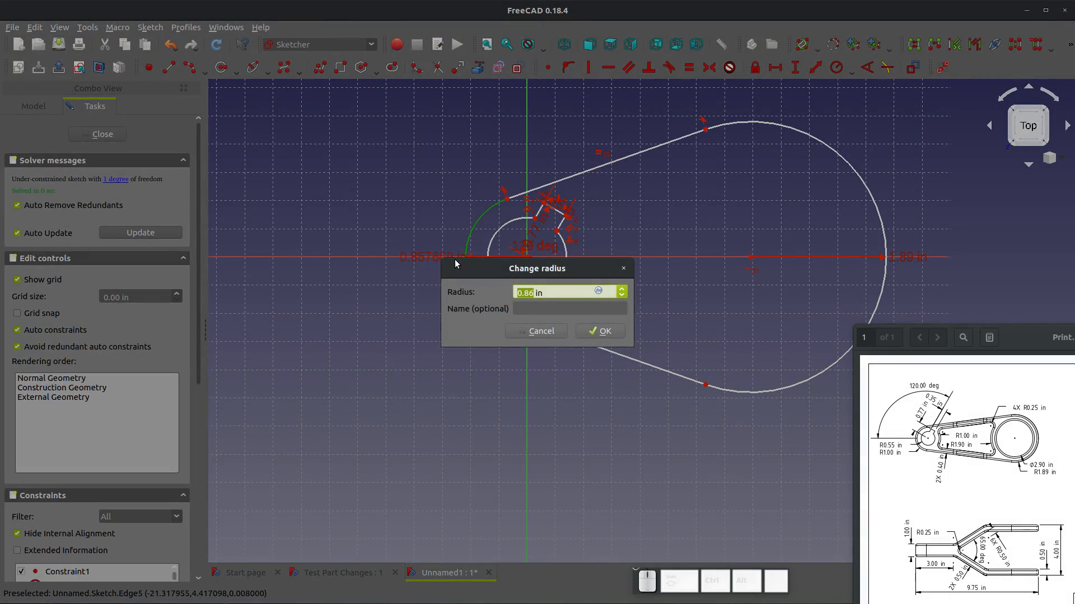
text(1)
key(Return)
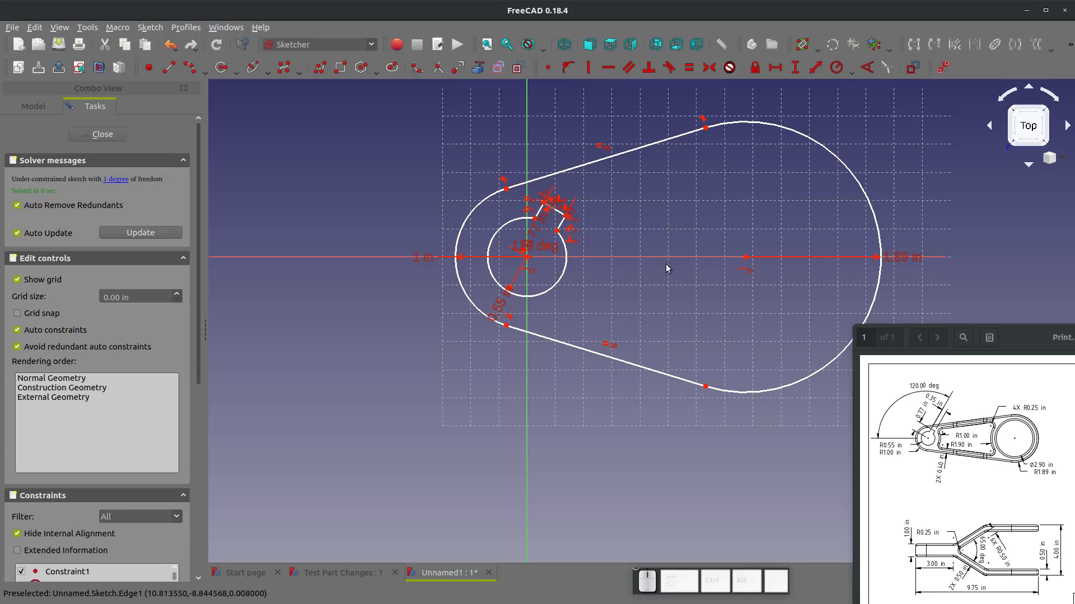
mouse_move(745, 258)
mouse_down()
mouse_move(1004, 260)
mouse_move(643, 259)
mouse_move(1006, 270)
mouse_move(523, 260)
mouse_move(753, 258)
mouse_up()
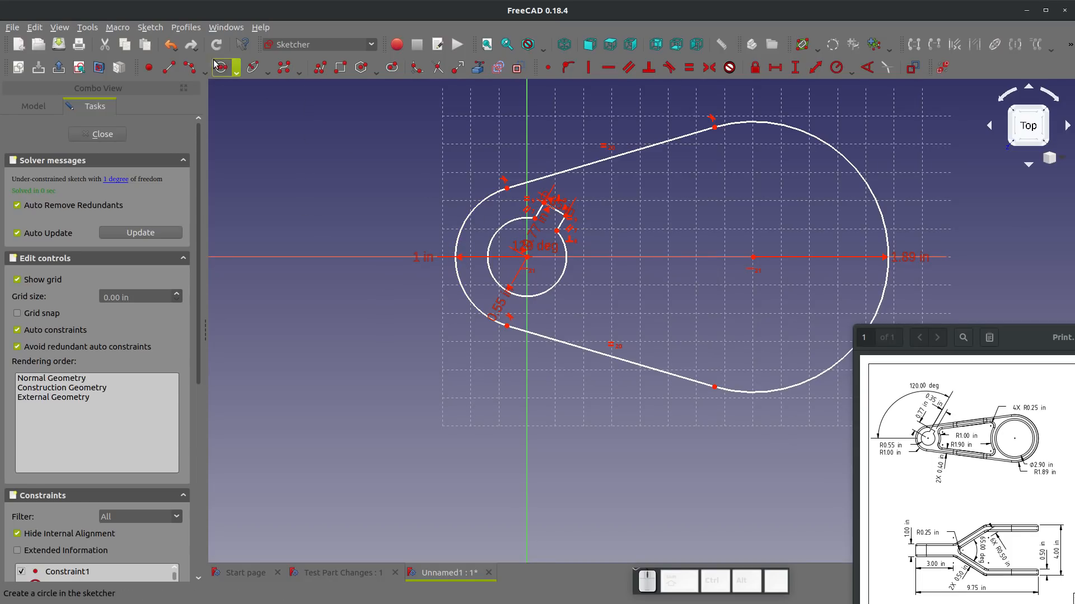
- Place one sketch point on the left outer arc and another on the right arc
click(149, 67)
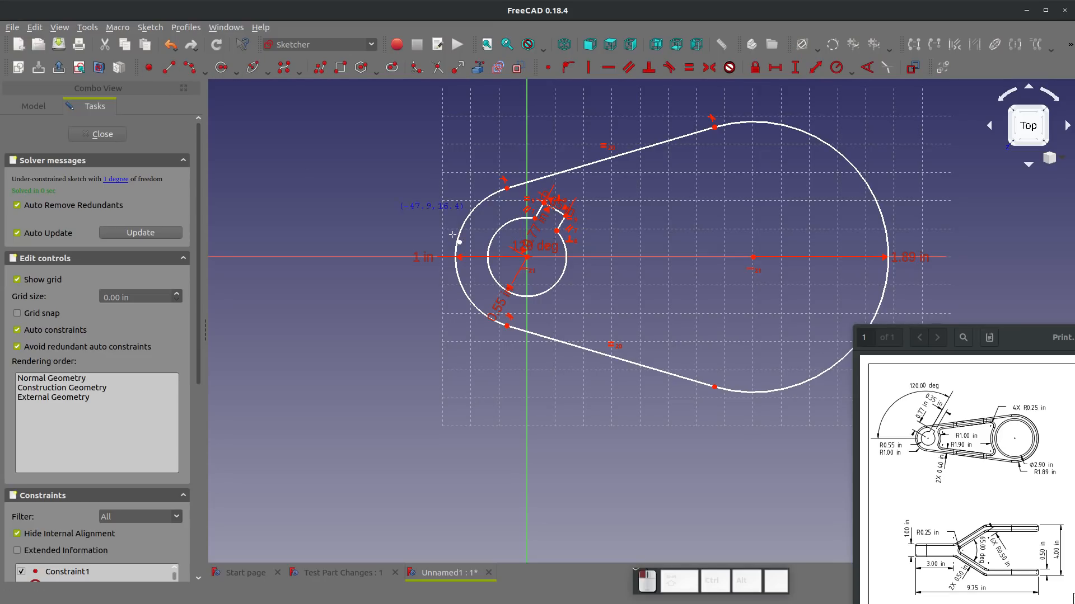
click(458, 235)
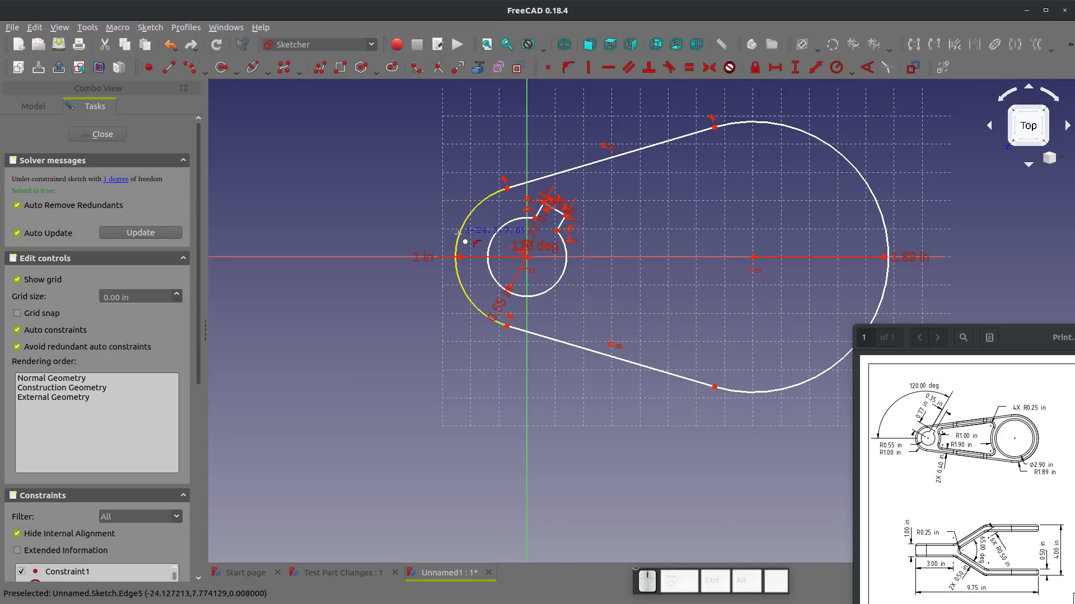
click(879, 206)
key(Escape)
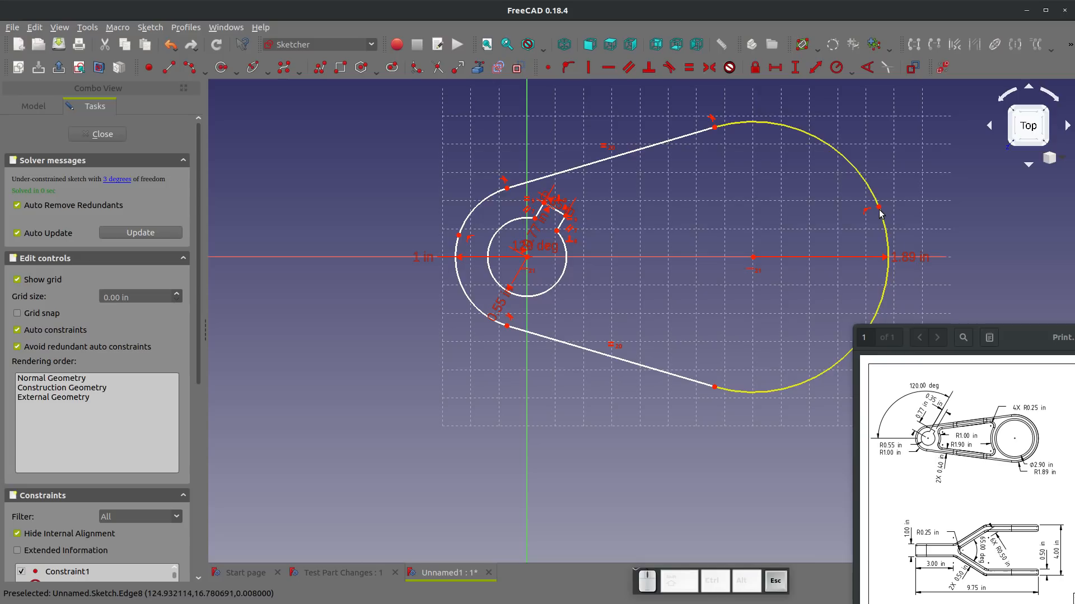
- Align the points on the left and right arcs horizontally with the origin
click(526, 257)
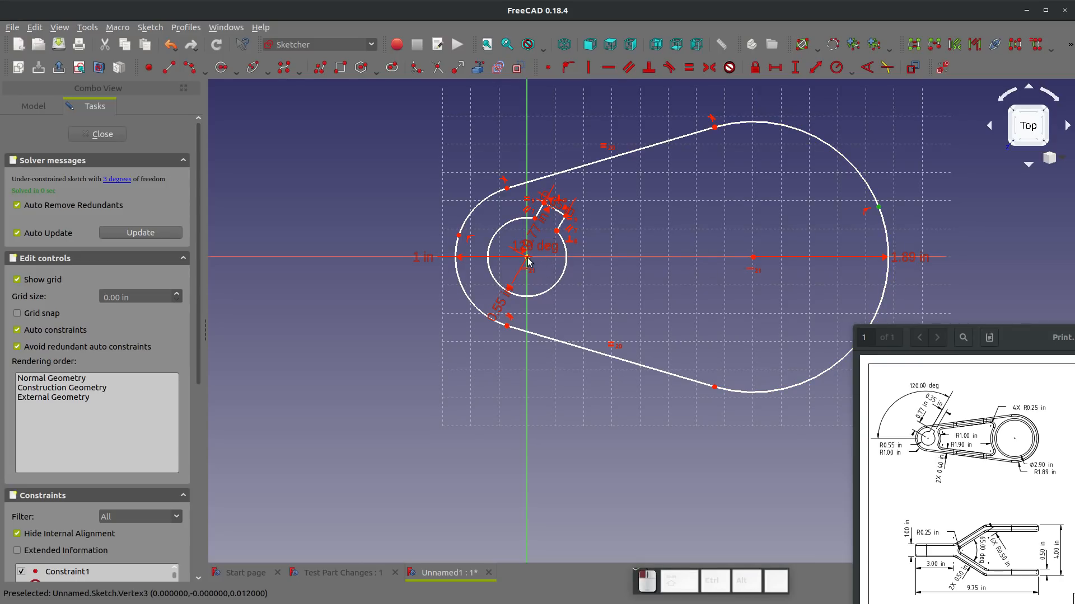
click(454, 239)
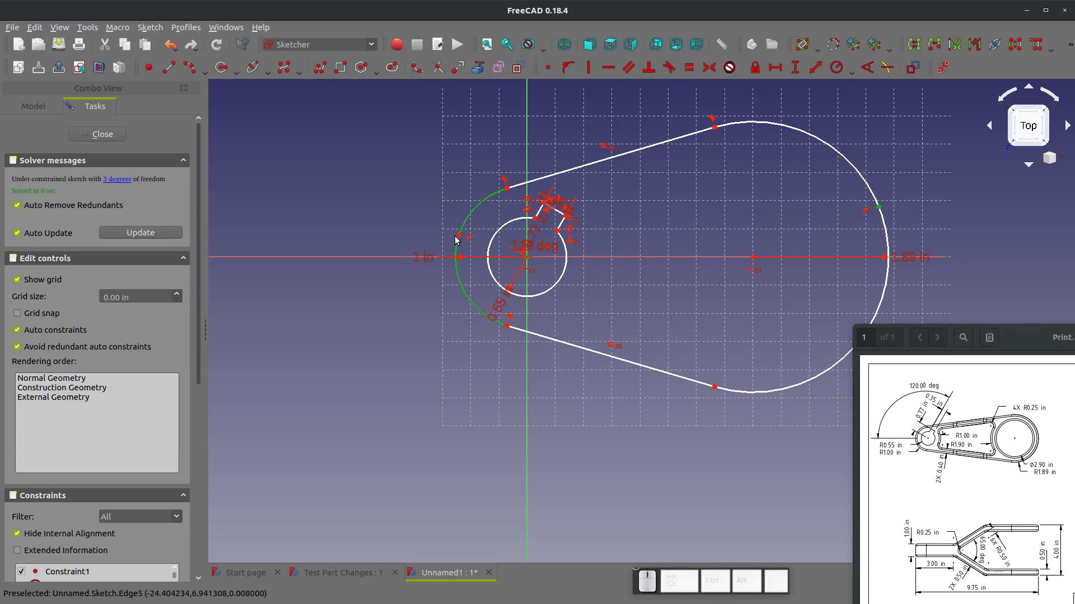
key(Escape)
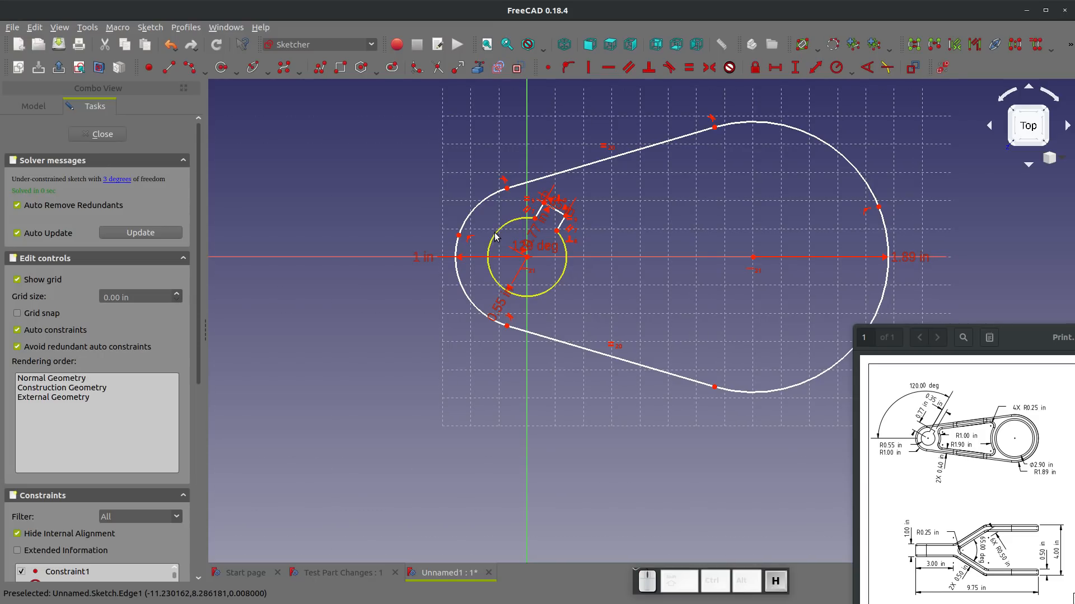
click(459, 236)
key(h)
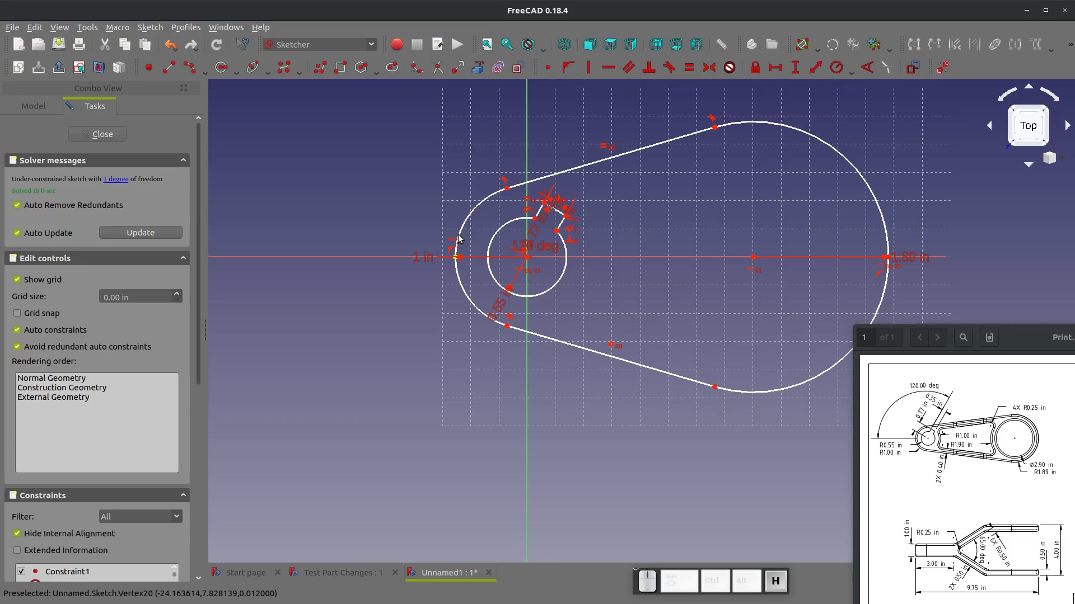
- Set the horizontal distance between the outline's leftmost and rightmost arc points to 9.75 in
click(888, 257)
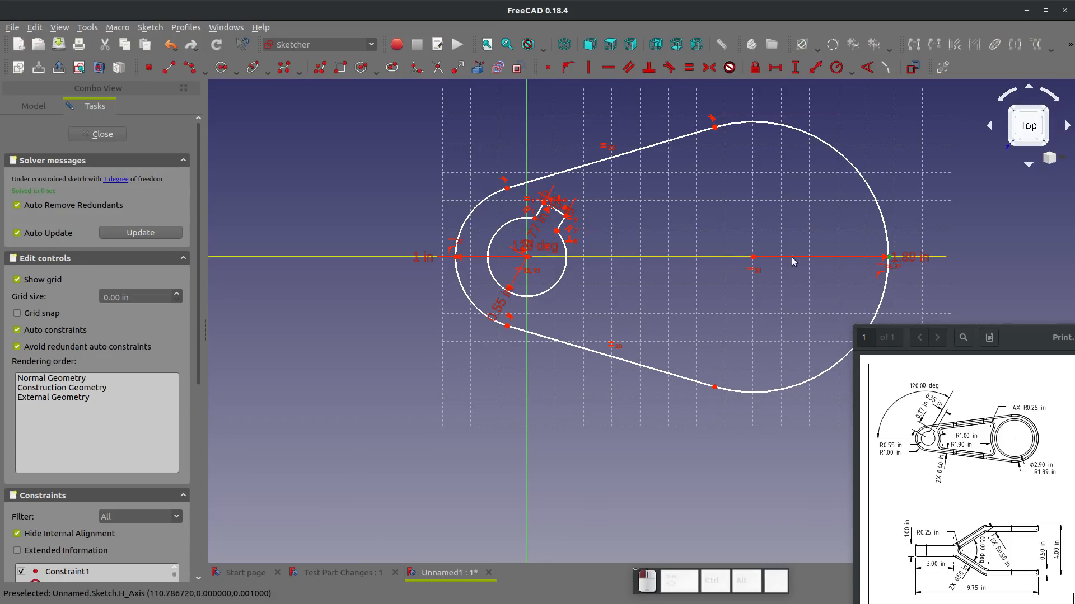
click(457, 257)
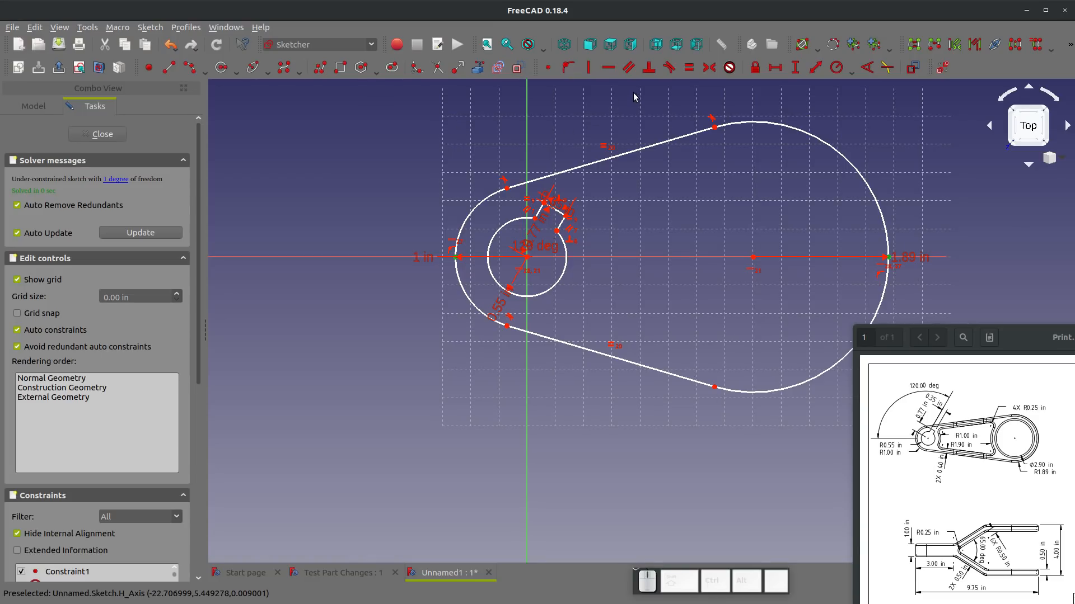
click(776, 68)
text(9.75)
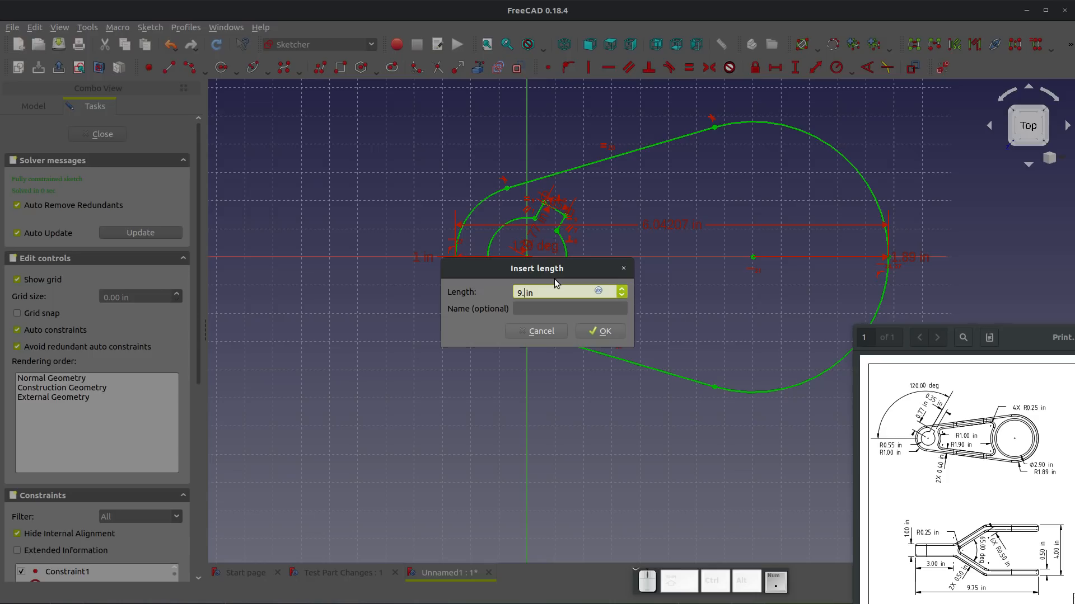
key(Return)
scroll(471, 271, down, 4)
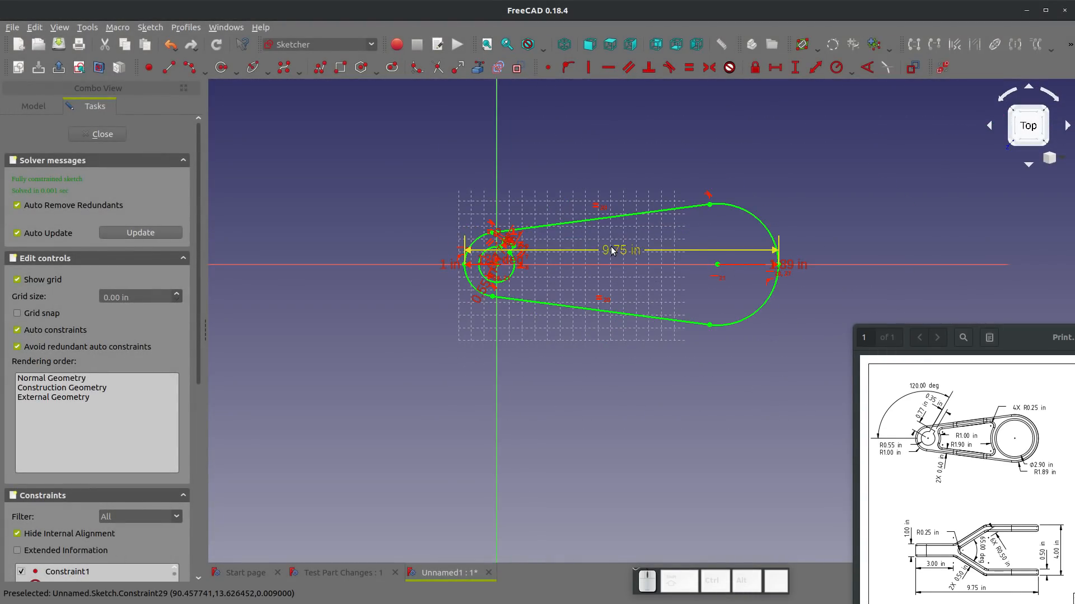
scroll(610, 246, up, 2)
scroll(654, 286, up, 2)
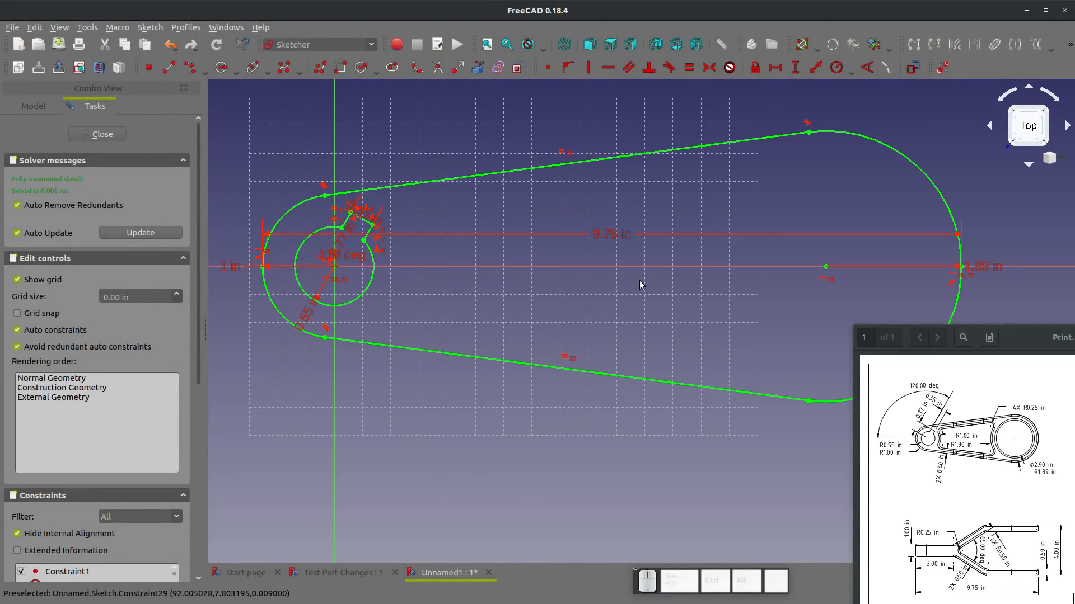
- Draw a circle centred on the right outer arc's centre and constrain its radius to 1.45 in
scroll(647, 281, down, 2)
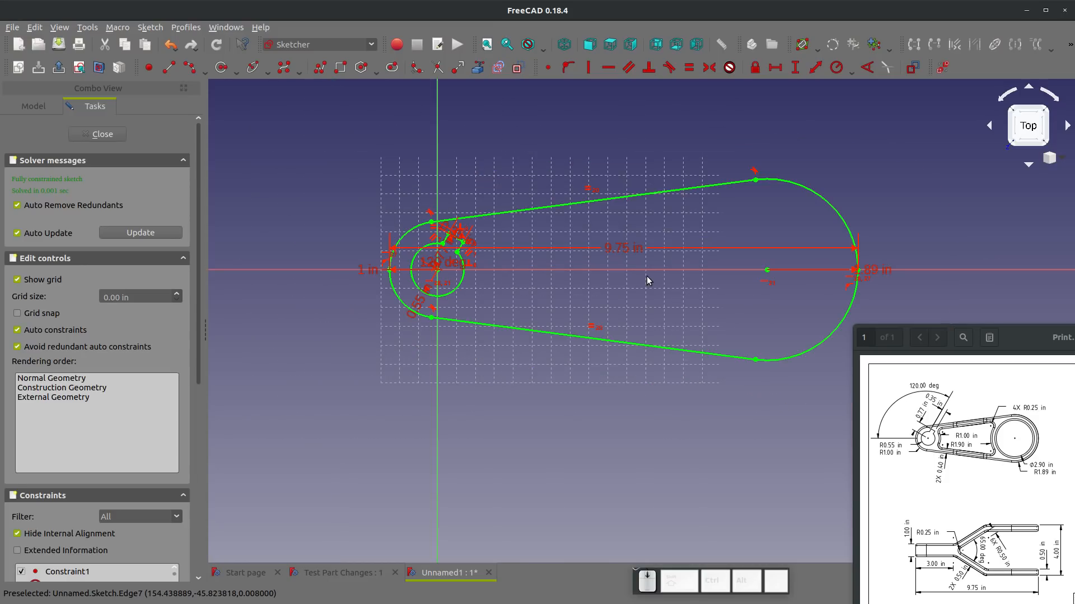
scroll(821, 254, up, 4)
click(252, 67)
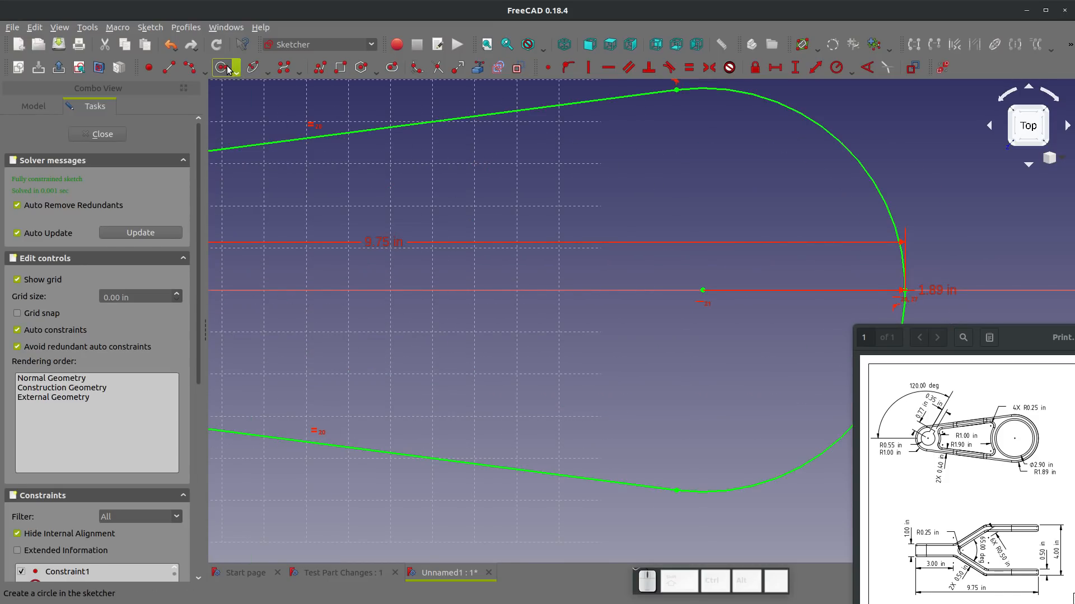
click(703, 290)
click(588, 380)
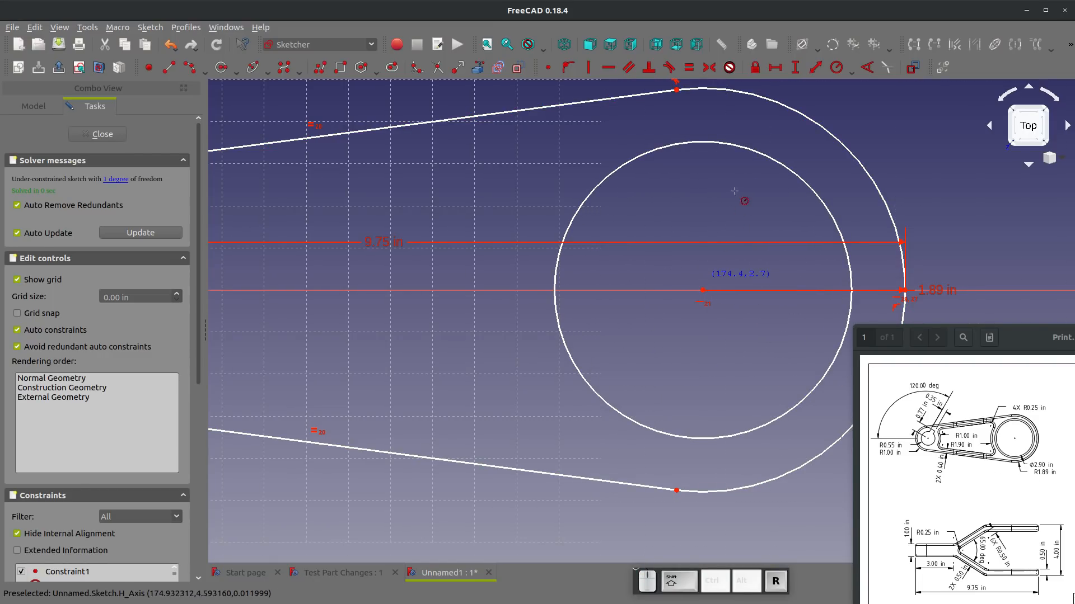
click(750, 154)
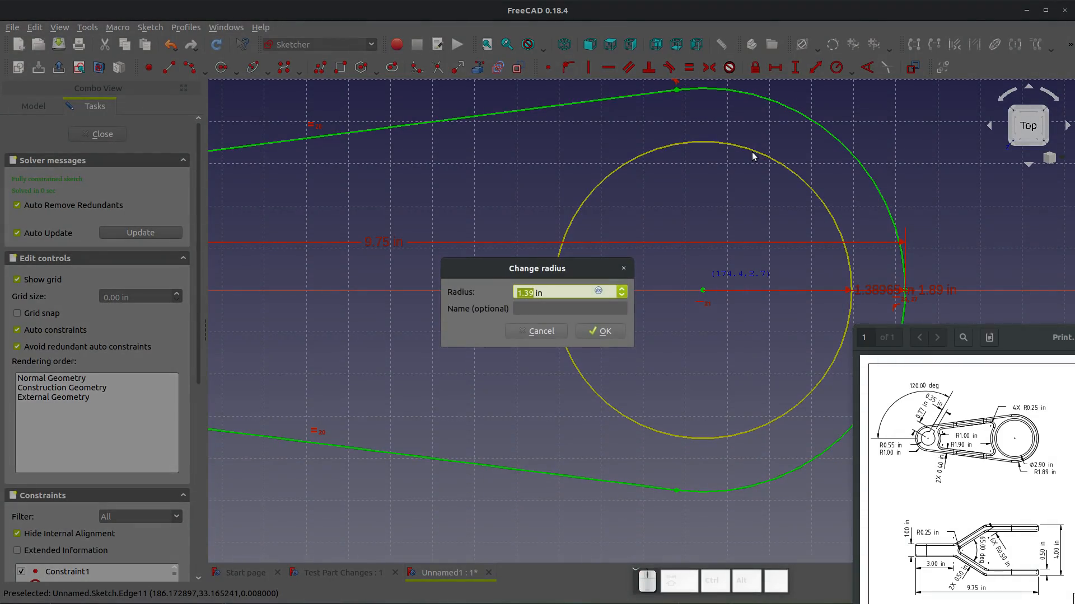
text(2.)
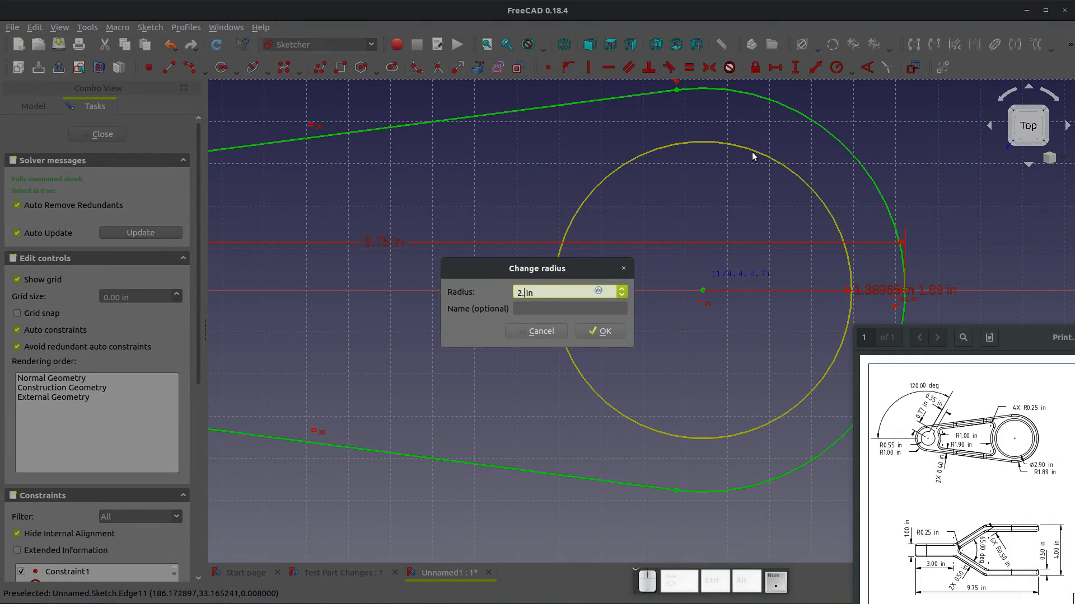
key(Return)
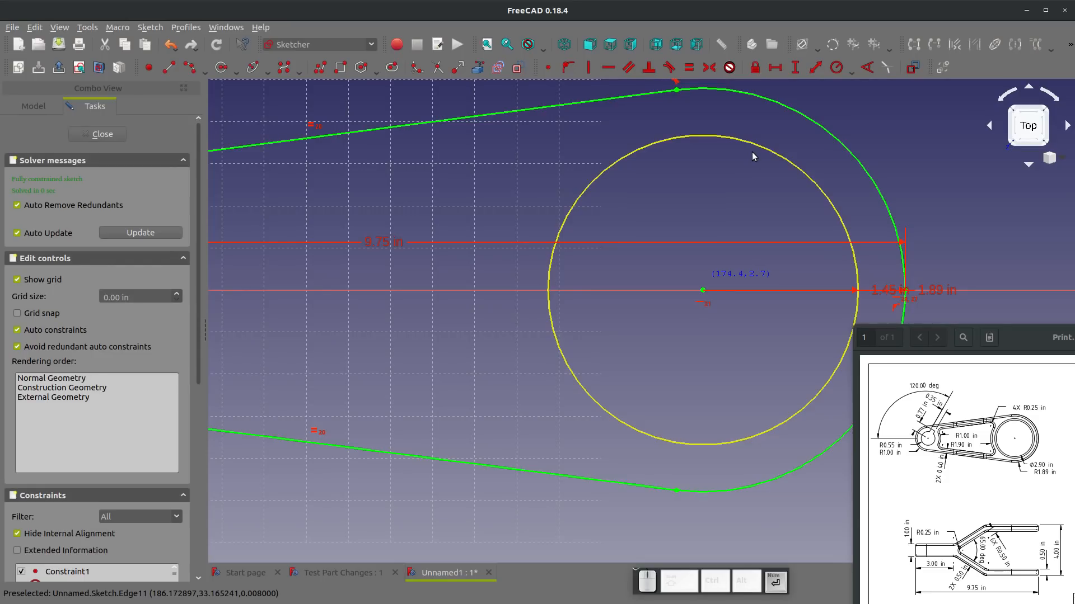
click(849, 73)
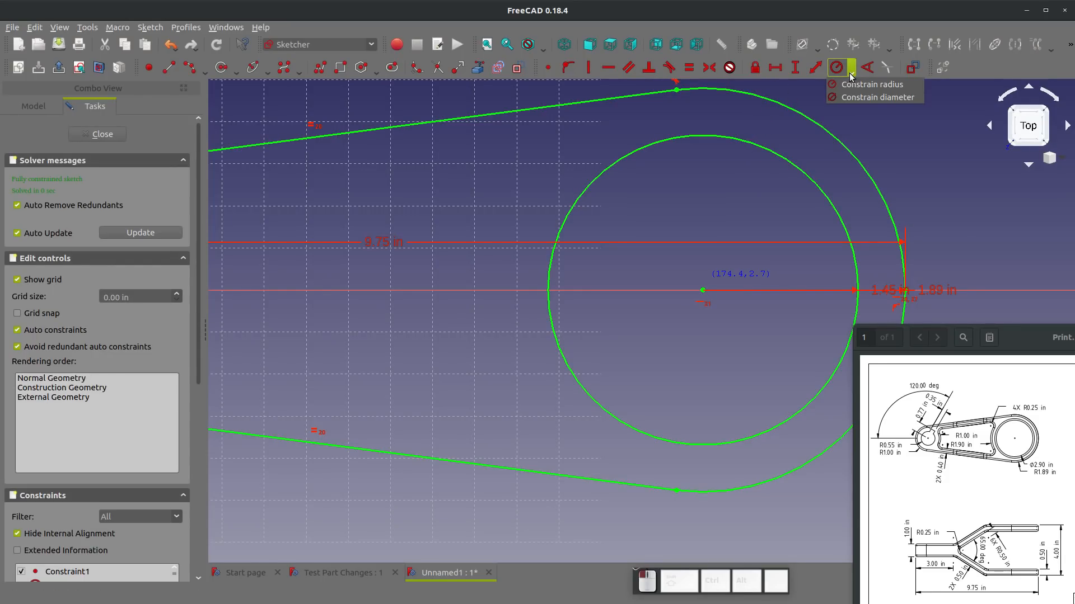
click(877, 97)
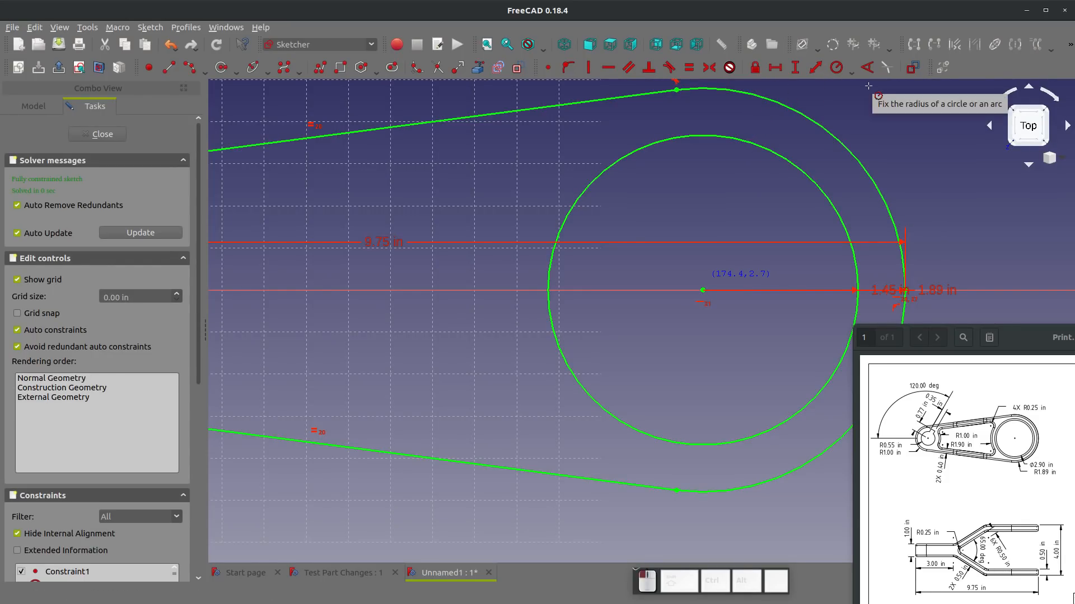
scroll(594, 287, down, 4)
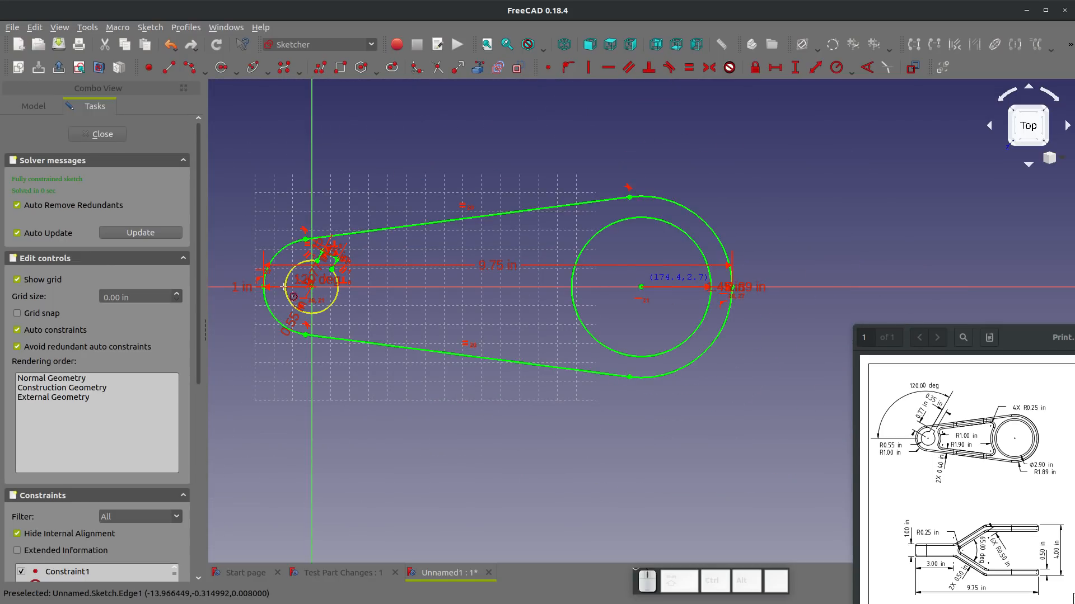
scroll(293, 244, up, 2)
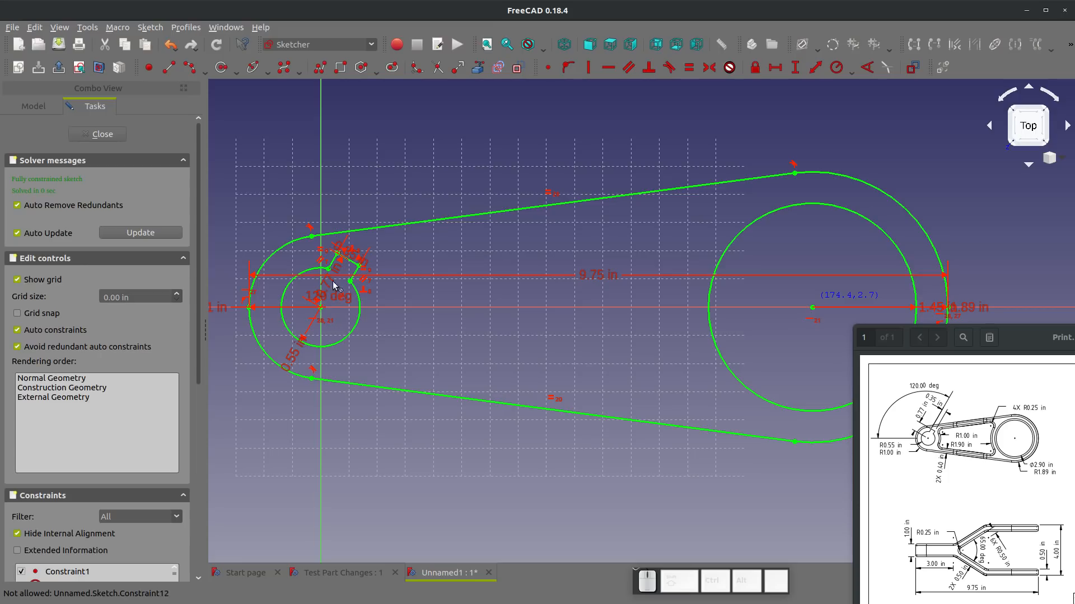
- Draw two centre-point arcs facing the arm's middle, one around the large circle's centre and one around the origin, each just outside its hole
click(203, 69)
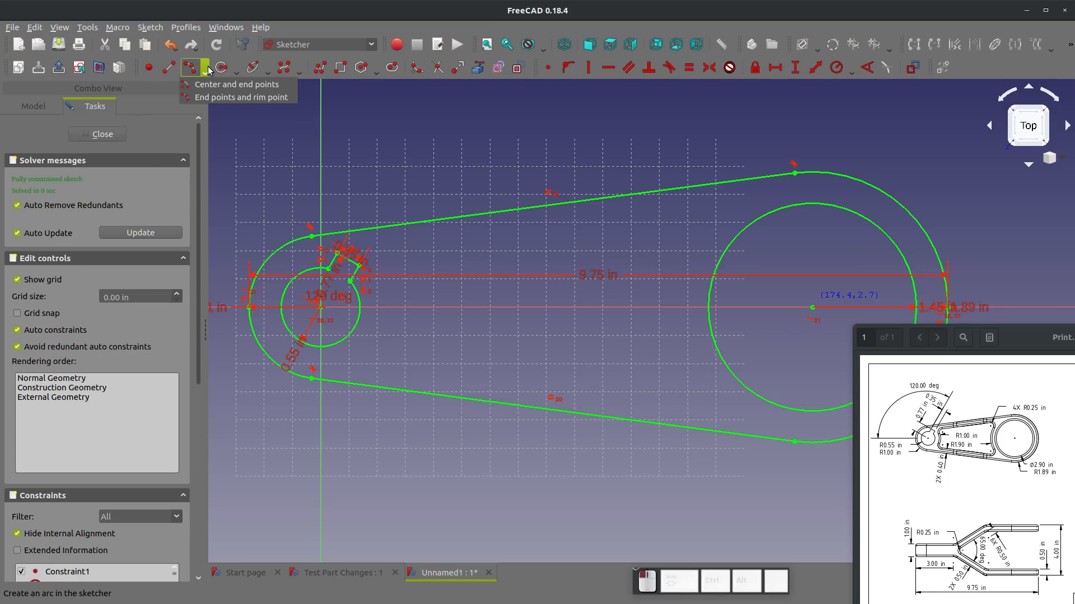
click(216, 79)
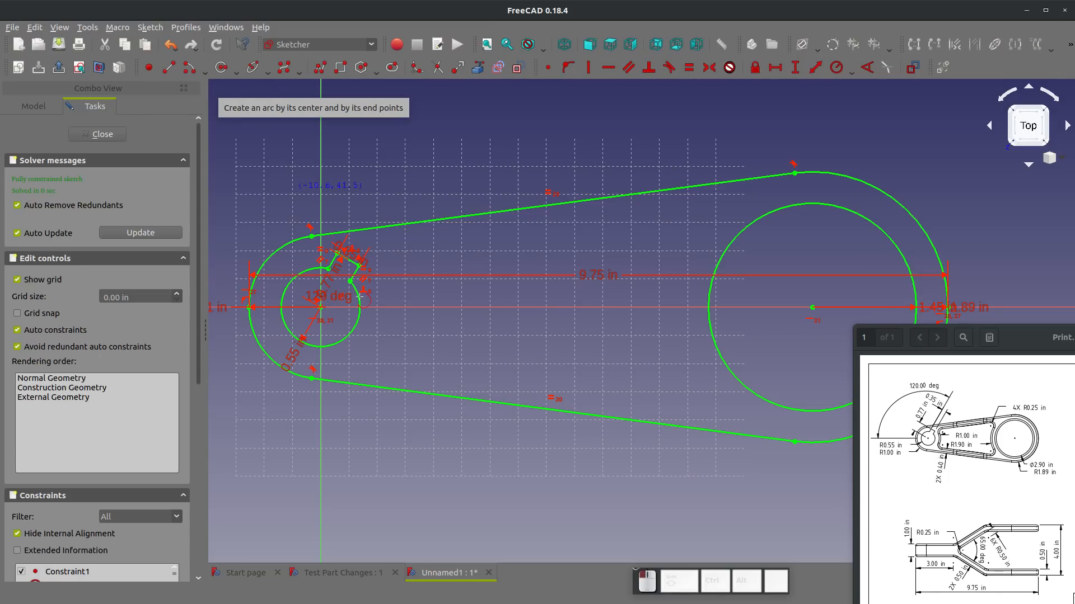
click(812, 307)
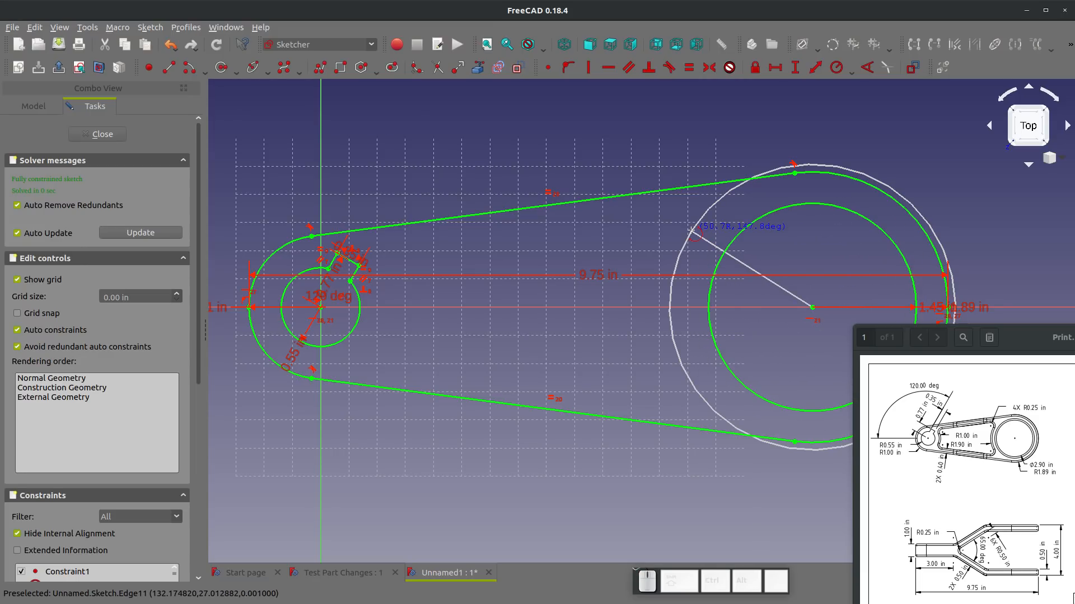
click(701, 226)
click(666, 395)
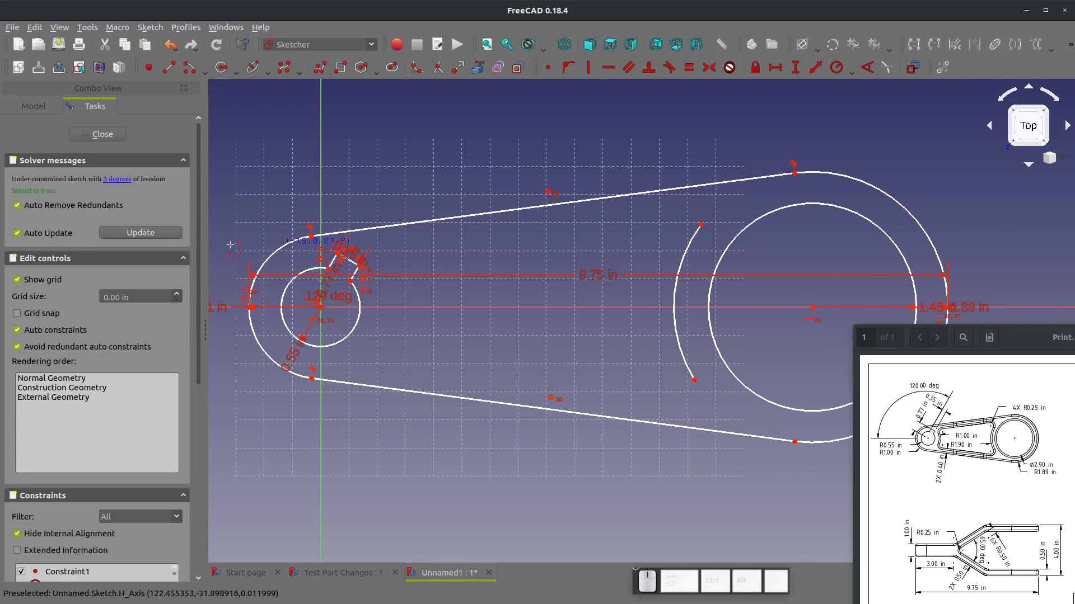
click(321, 307)
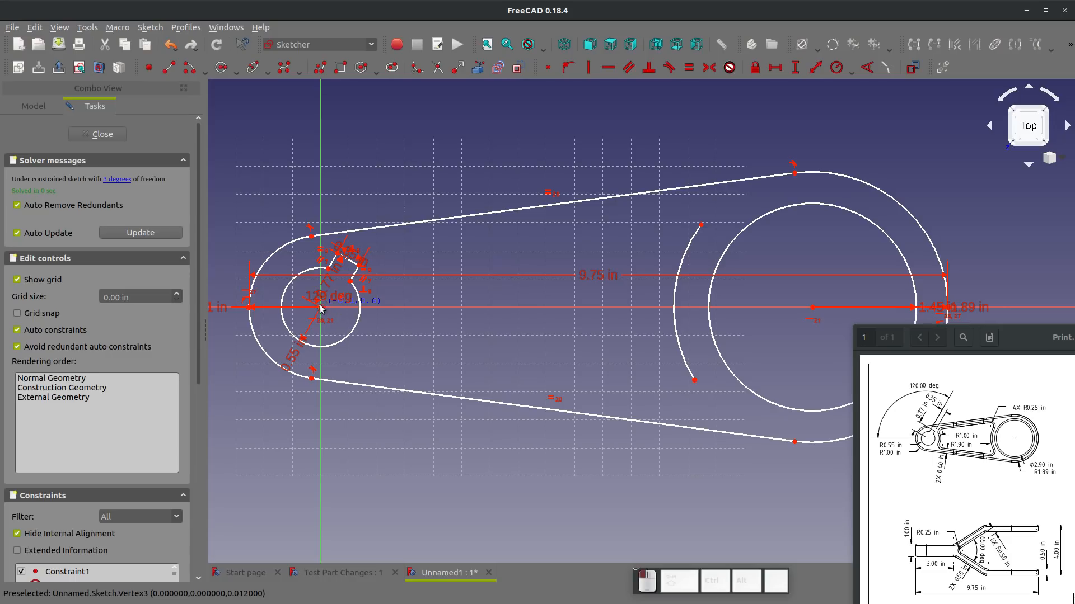
click(386, 266)
click(379, 356)
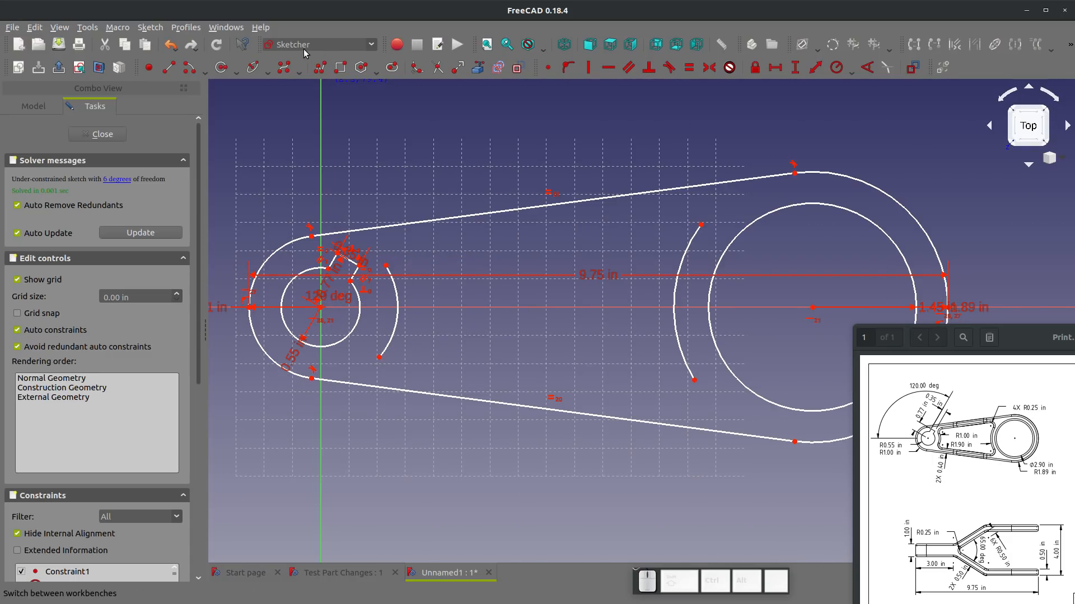
- Add a small three-point corner arc at each end of the left inner arc, curving towards the arm's middle
click(206, 72)
click(207, 98)
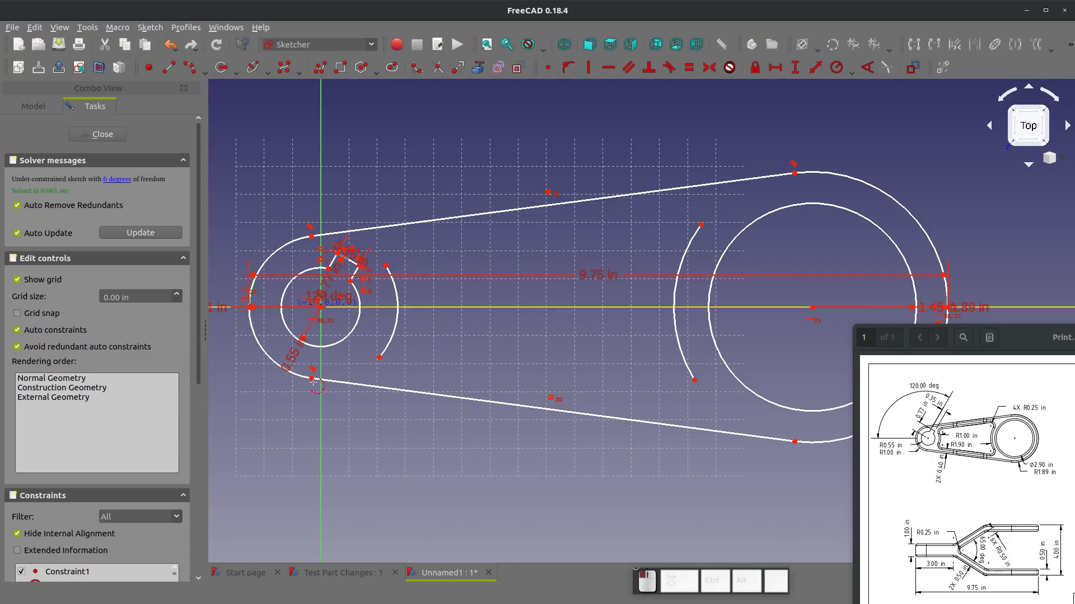
click(386, 265)
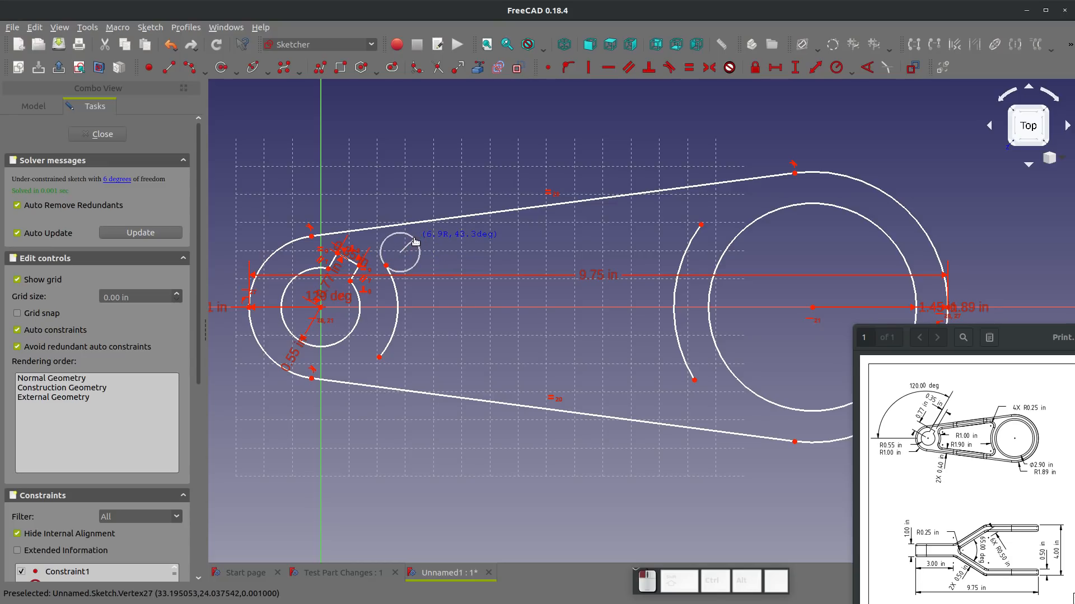
click(414, 239)
click(382, 253)
click(379, 357)
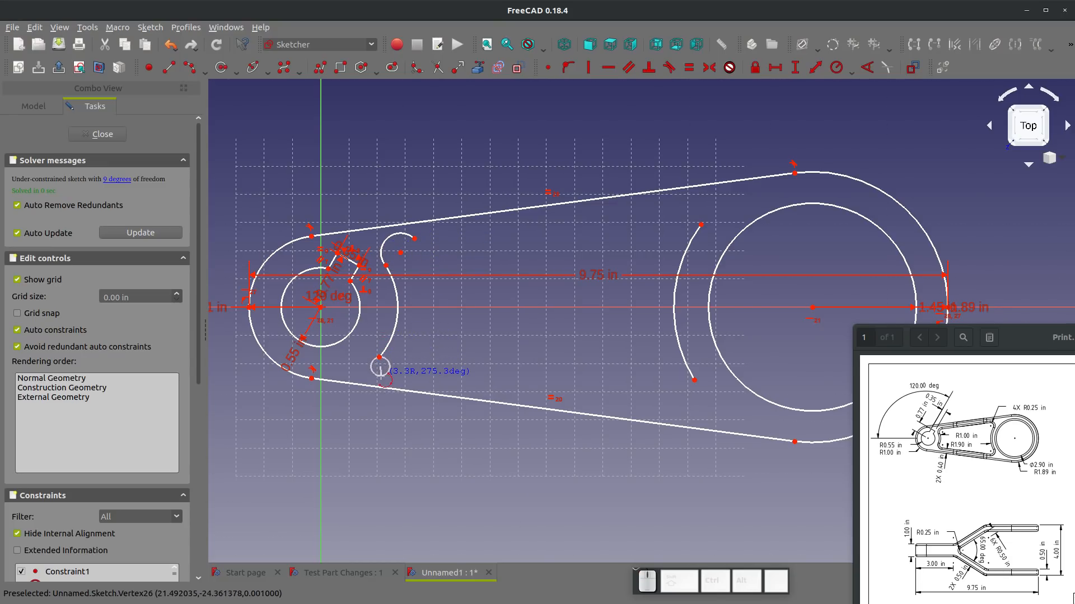
click(382, 376)
click(375, 367)
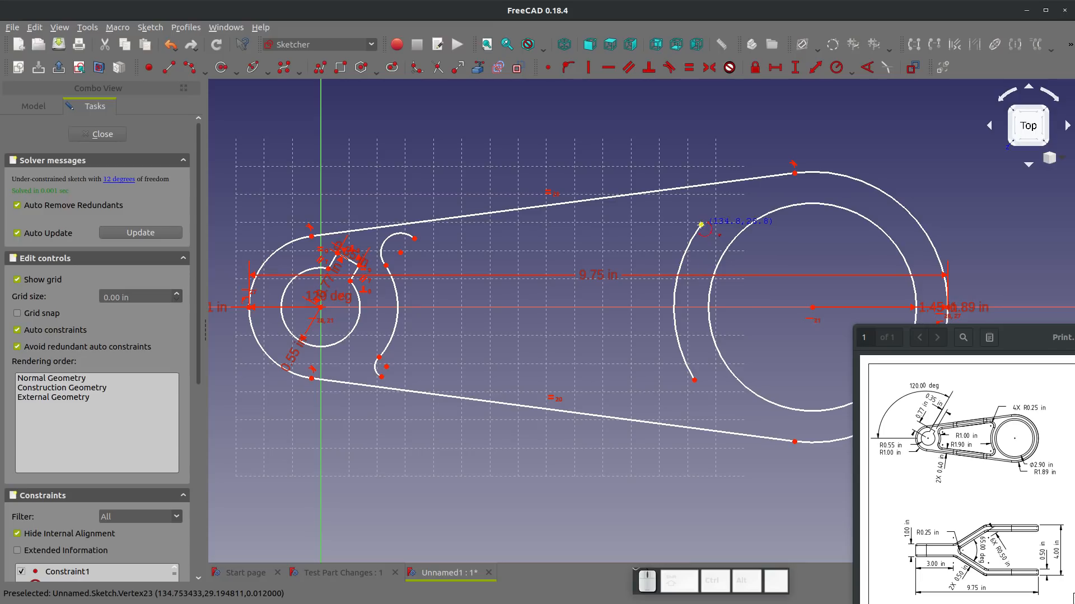
- Add a small three-point corner arc at the upper and lower ends of the right inner arc
click(700, 224)
click(700, 212)
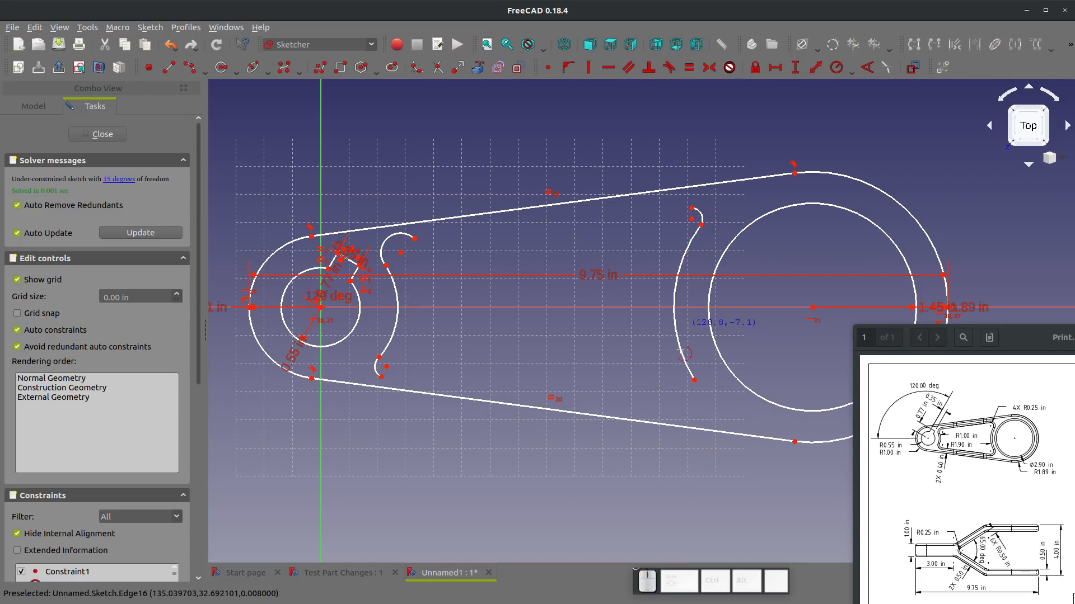
click(694, 381)
click(677, 406)
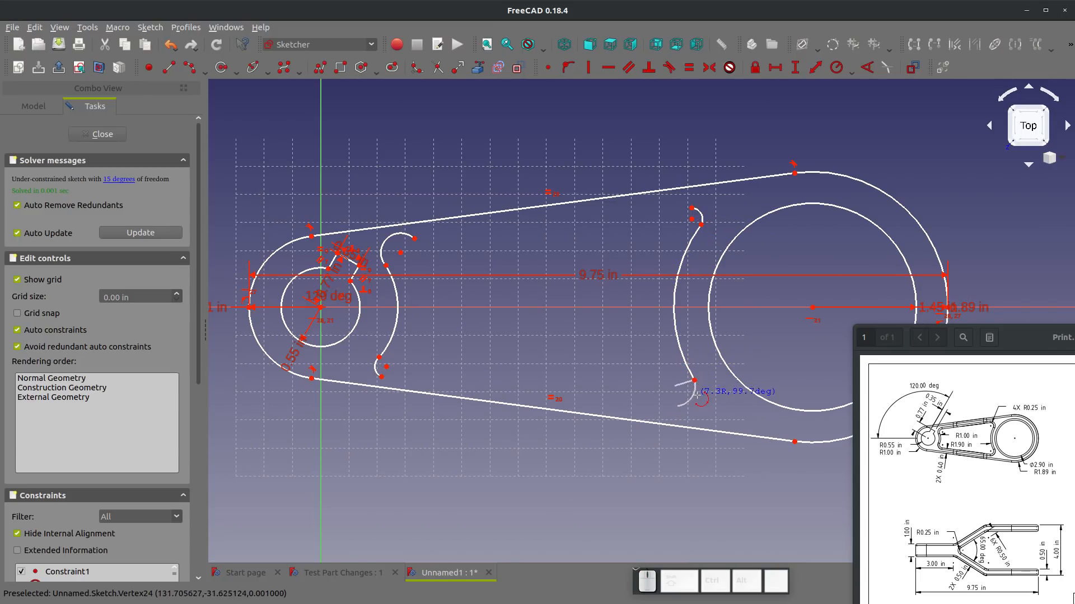
click(698, 396)
key(Escape)
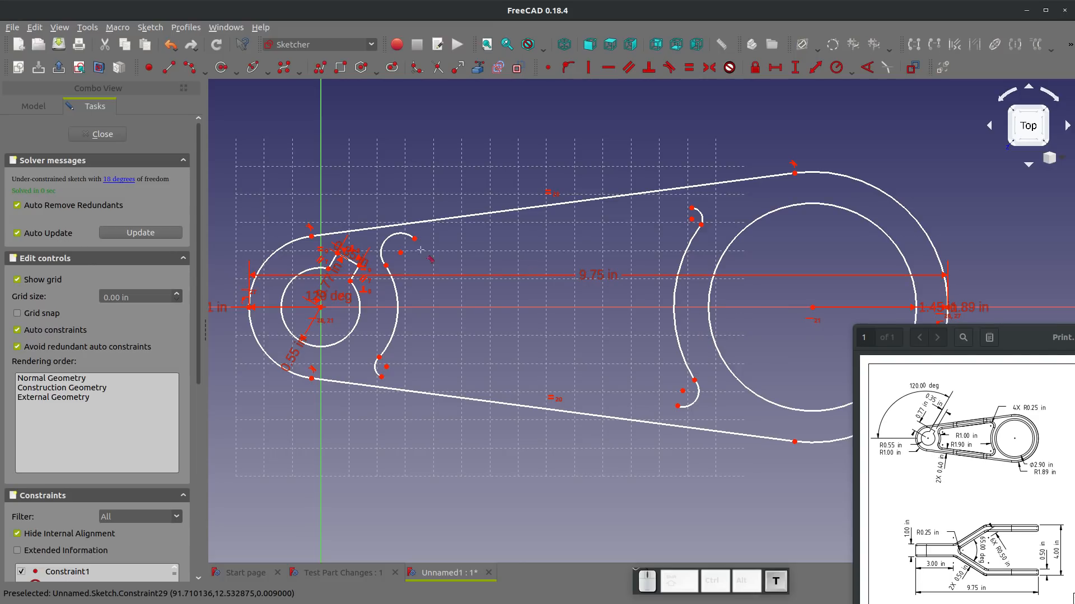
- Make the four small corner arcs tangent to the left and right inner arcs they join
click(394, 291)
key(t)
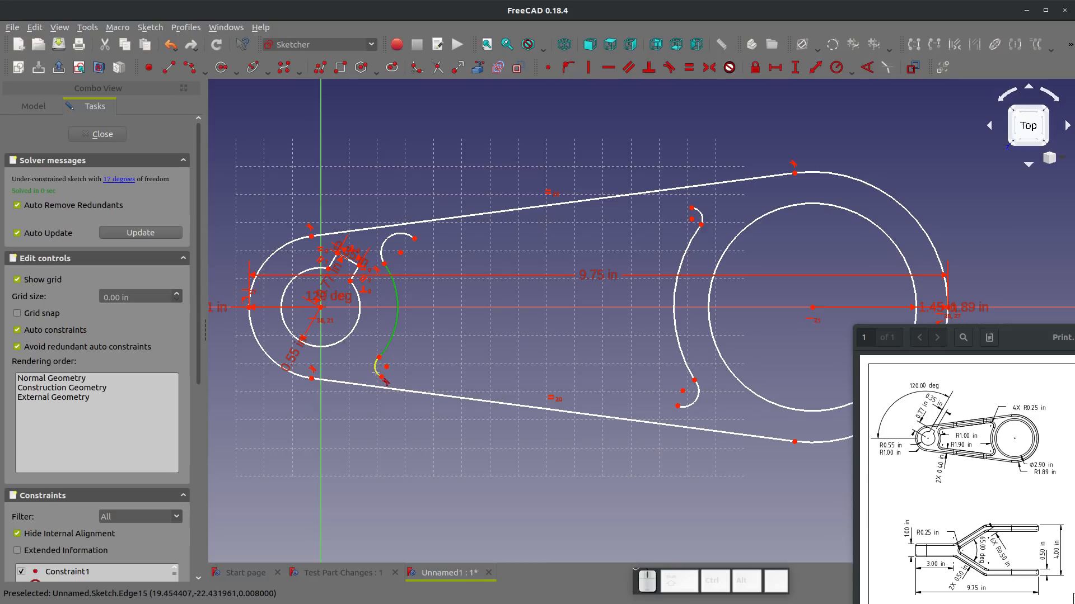
click(376, 372)
key(t)
click(690, 364)
key(t)
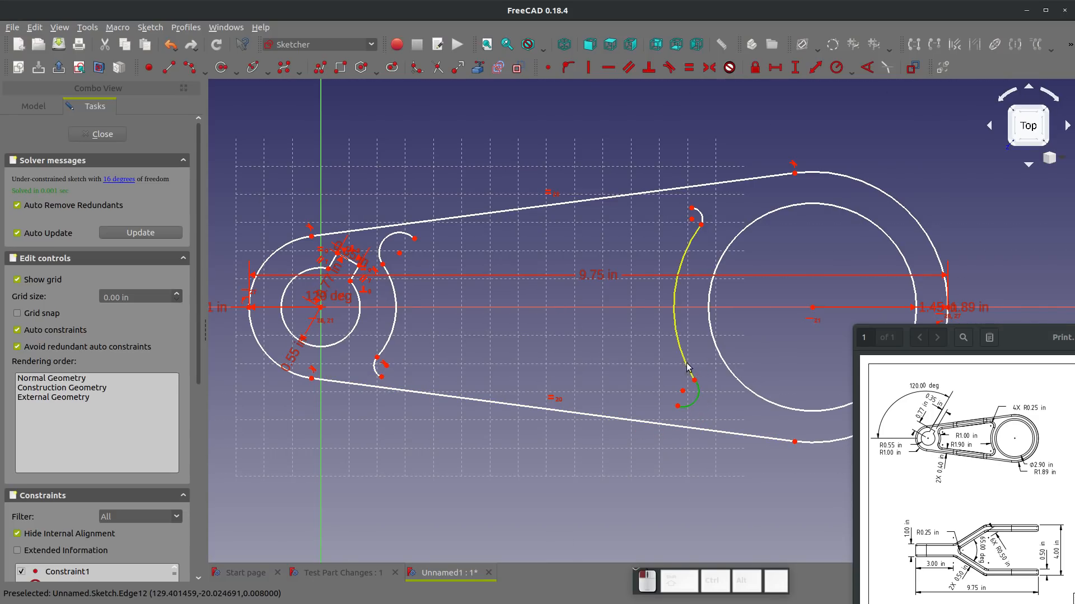
click(689, 239)
key(t)
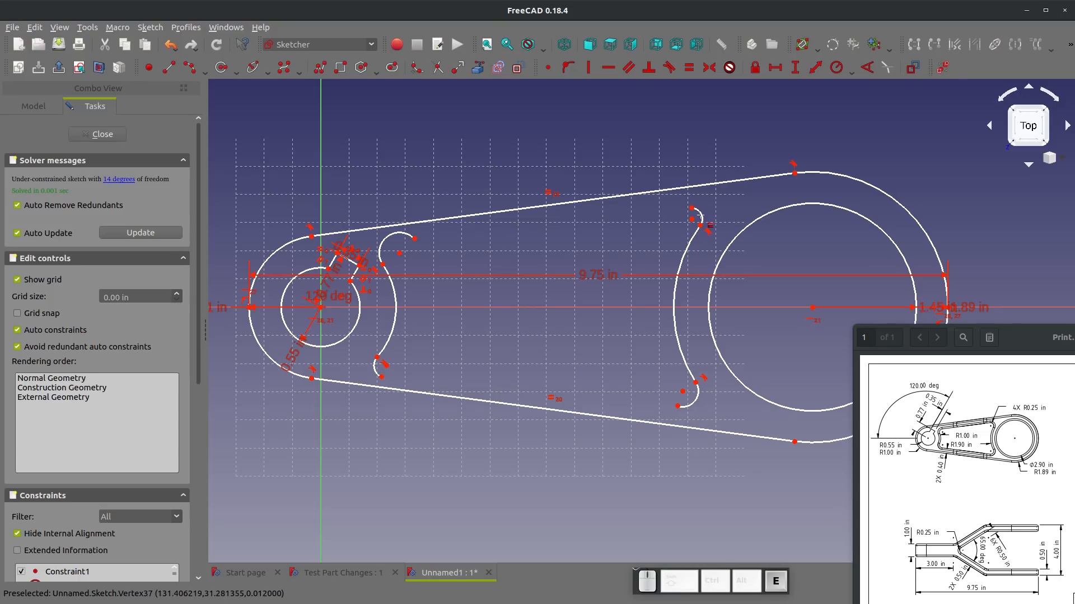
- Constrain all four small corner arcs to equal radii
click(699, 217)
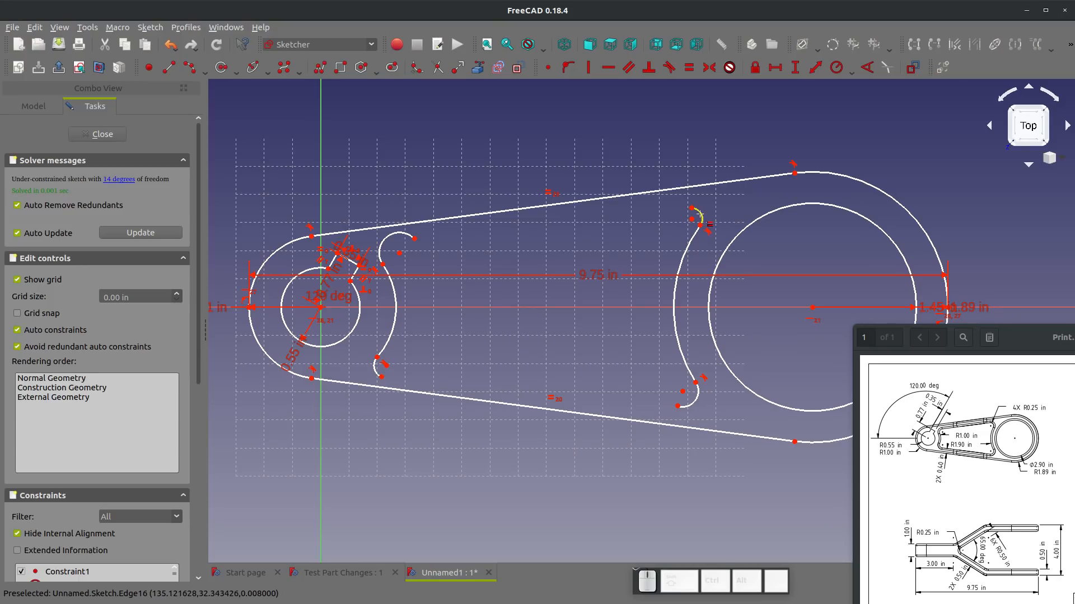
click(689, 400)
click(393, 234)
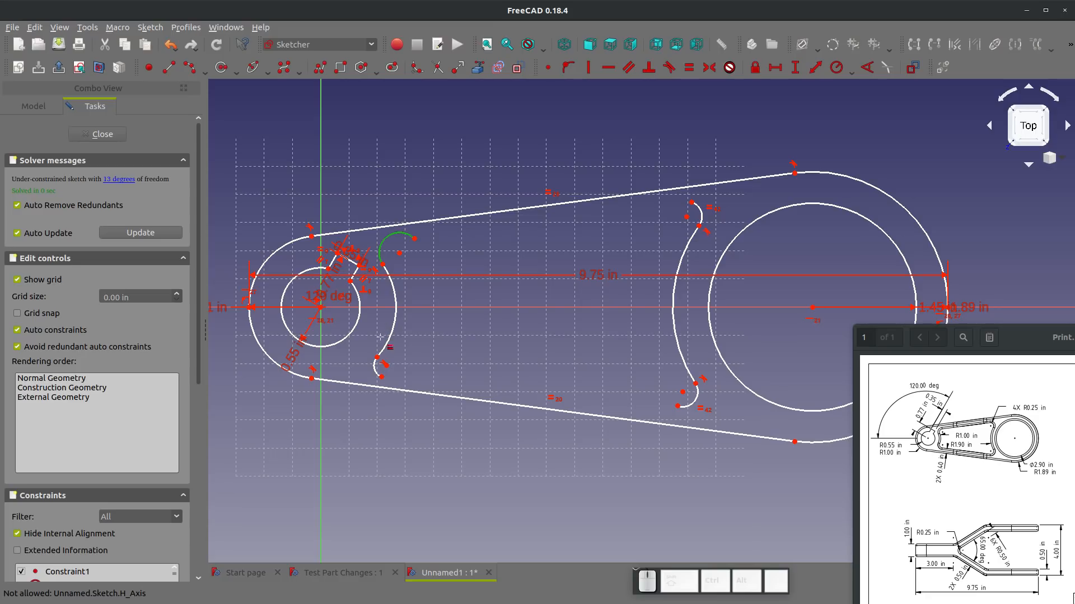
click(377, 362)
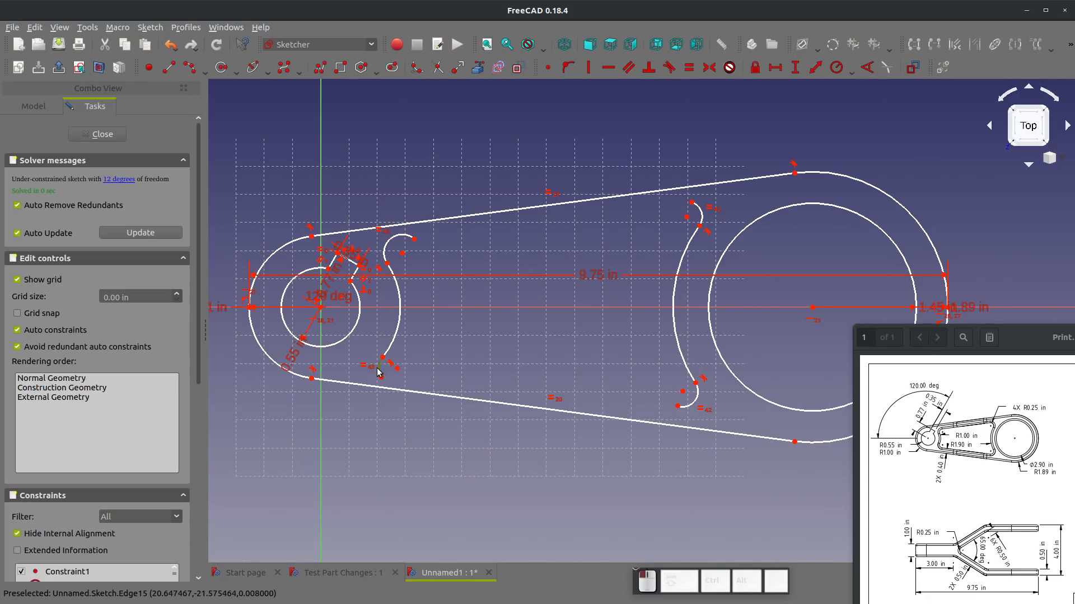
click(379, 371)
click(697, 395)
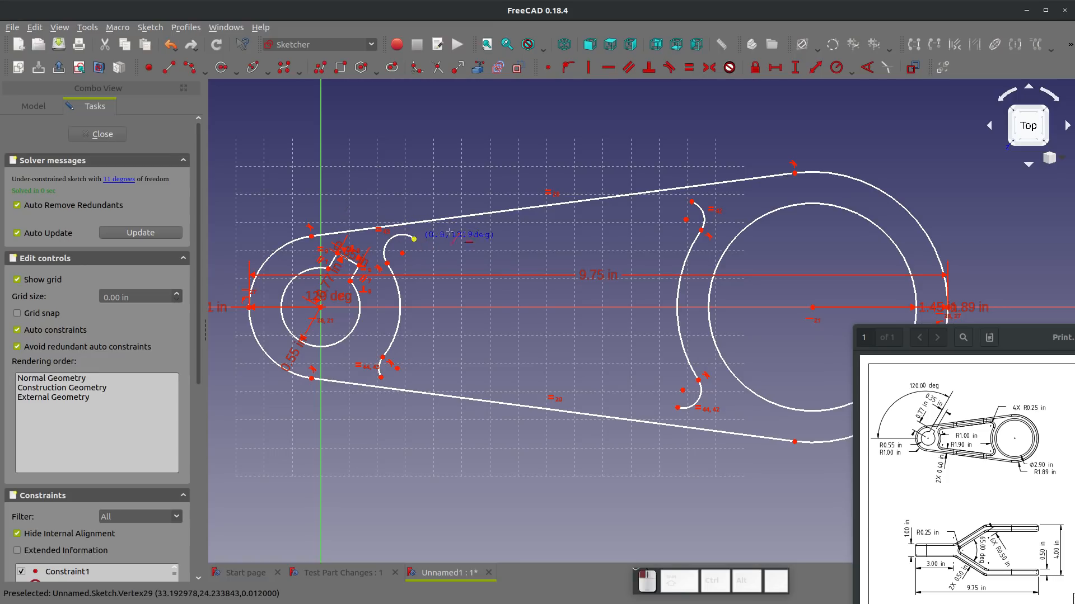
- Draw two straight lines joining the free ends of the upper corner arcs and of the lower corner arcs, closing the inner pocket
click(692, 202)
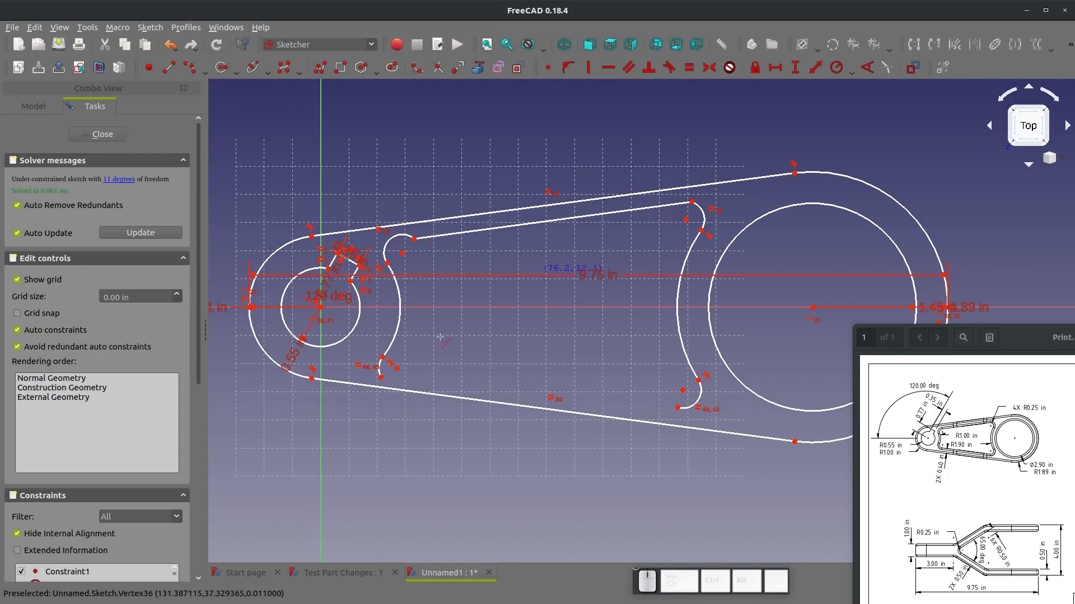
click(381, 378)
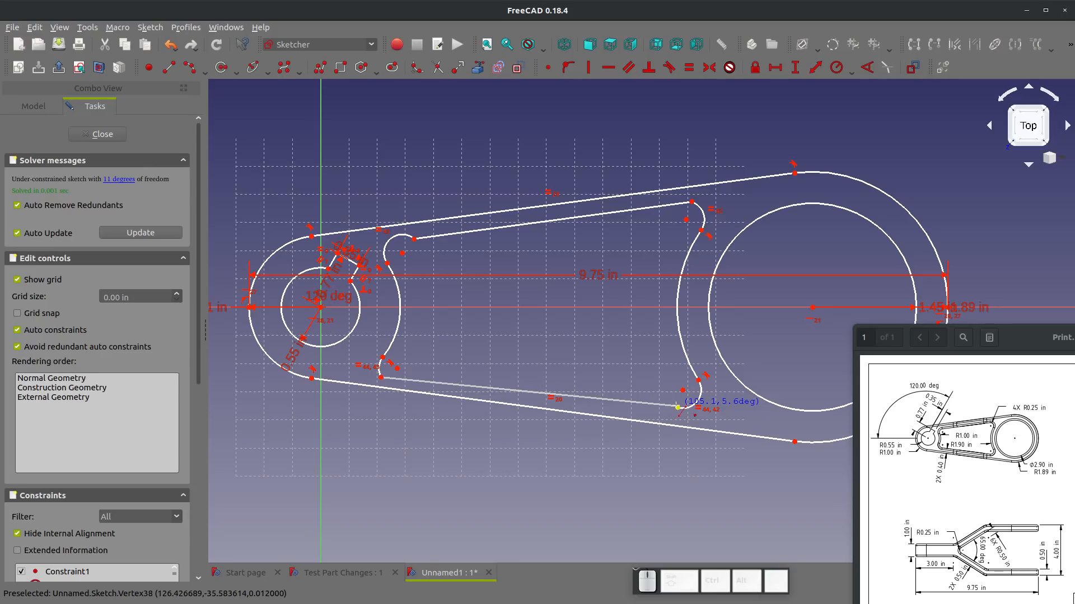
click(678, 407)
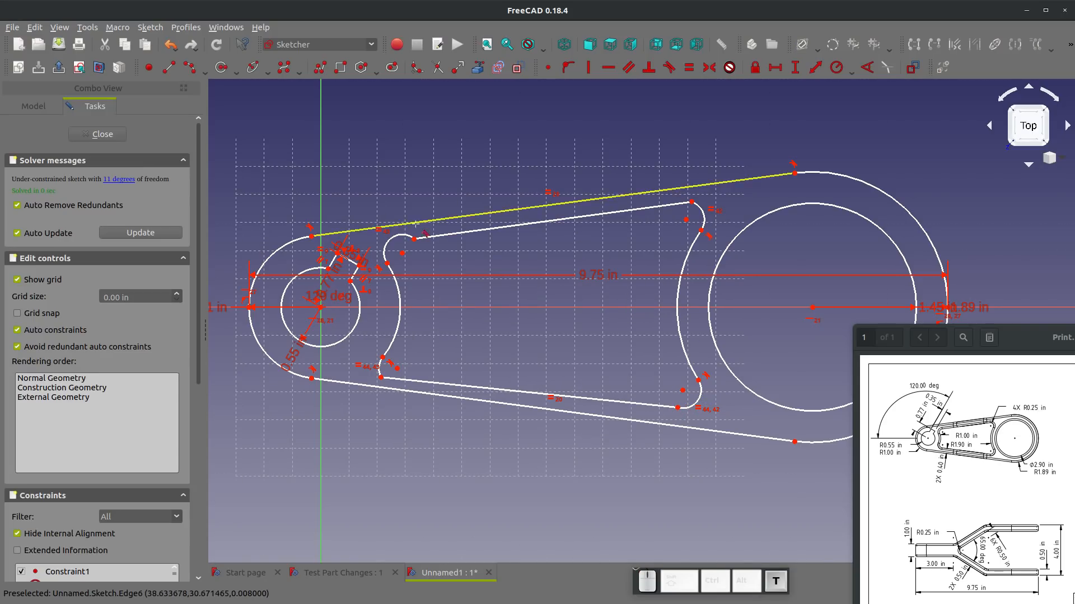
- Make the pocket's upper line tangent to the corner arcs at both of its ends
click(404, 234)
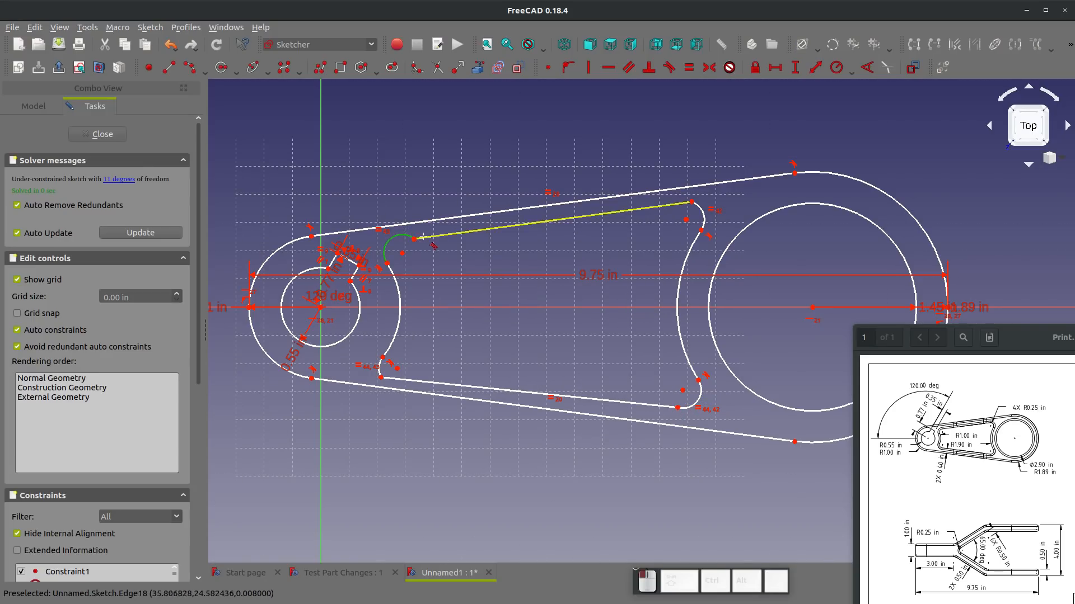
click(626, 210)
click(700, 215)
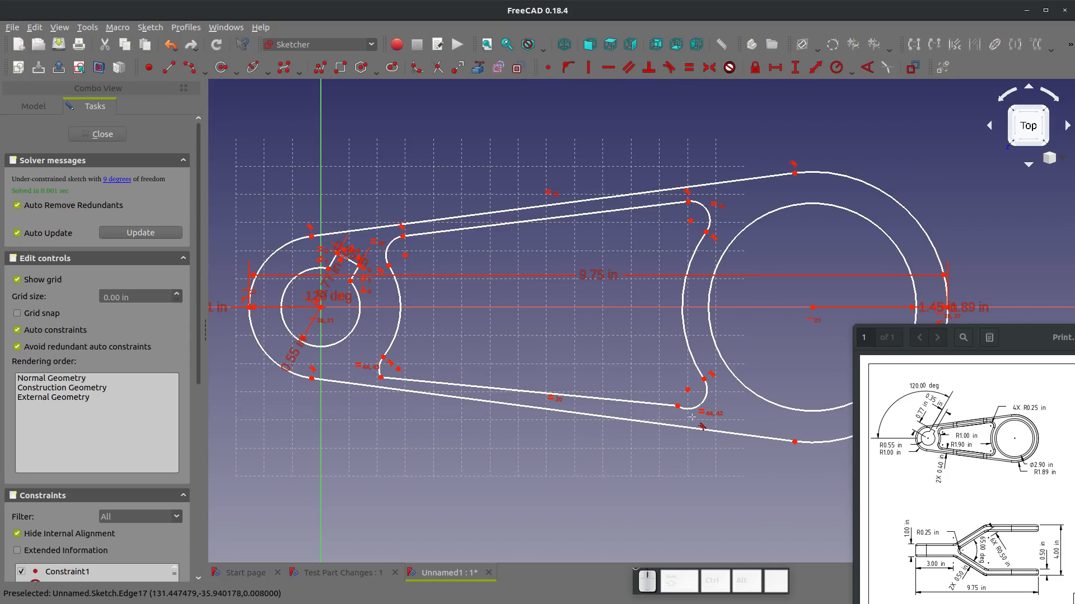
- Make the pocket's lower line tangent to the corner arcs at both ends, and both pocket lines parallel to their neighbouring outline lines
click(659, 404)
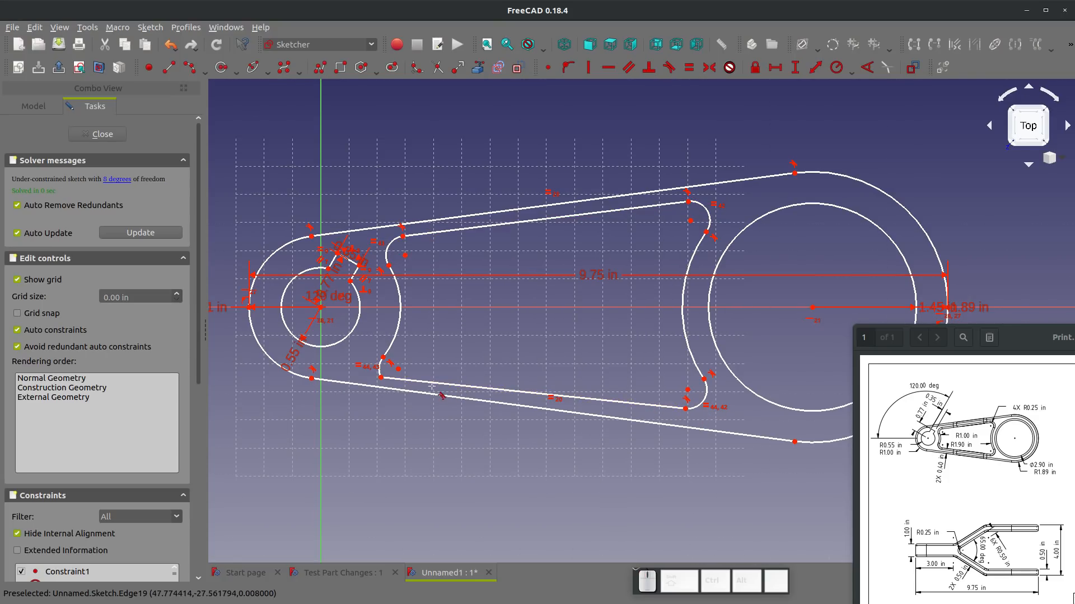
click(381, 371)
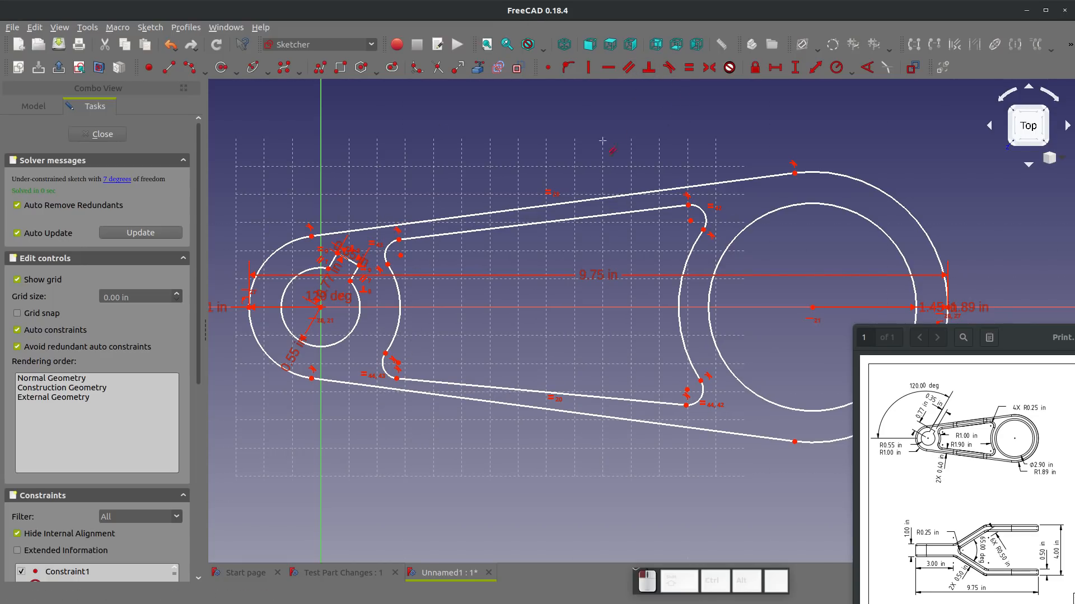
click(562, 219)
click(563, 210)
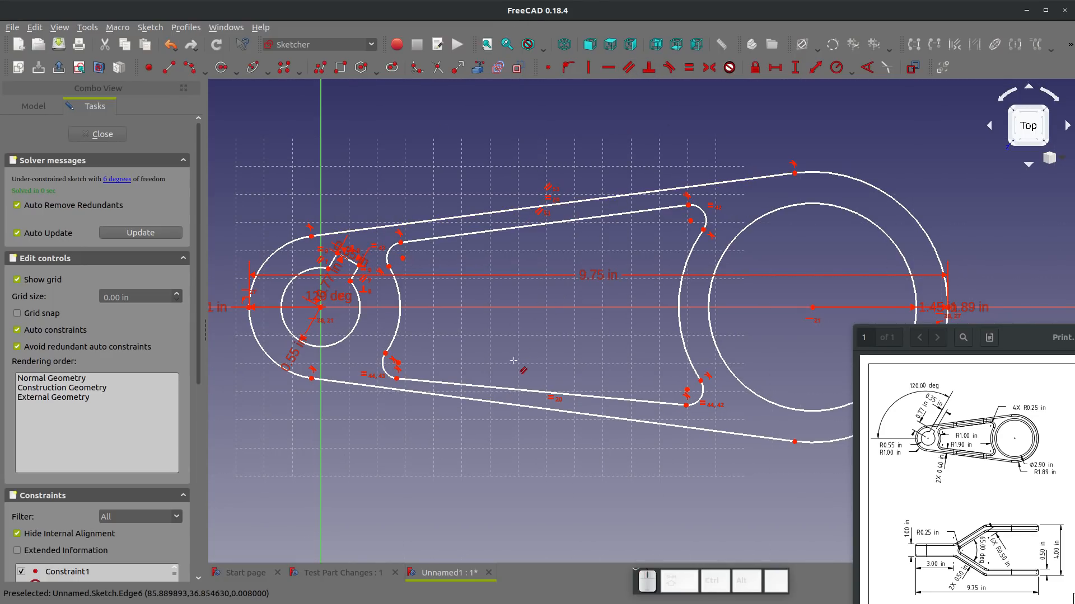
click(511, 397)
click(512, 401)
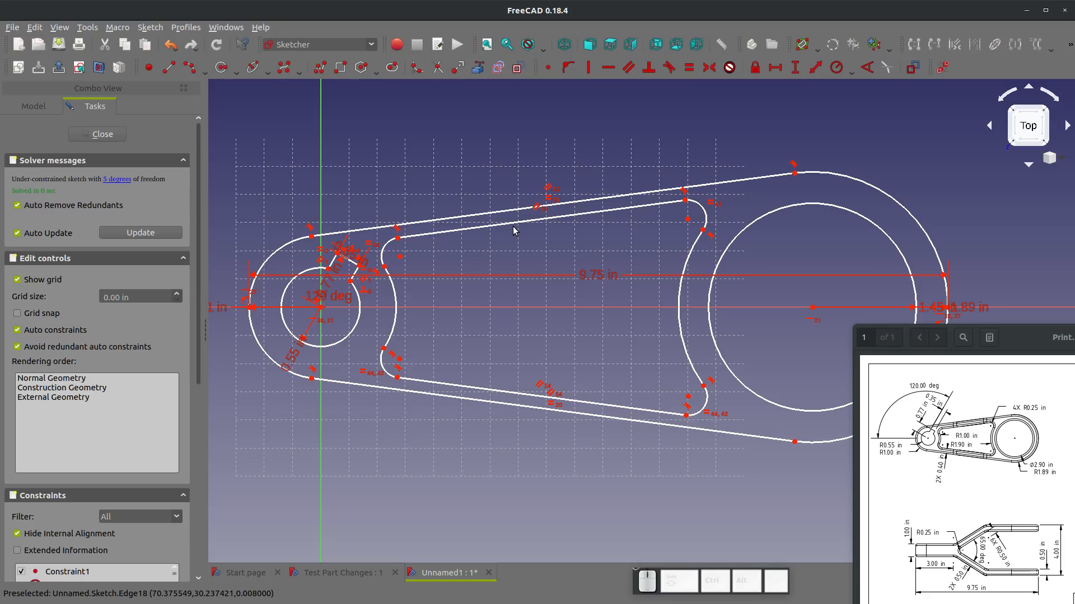
- Constrain the pocket's upper-right corner arc to a radius of 0.25 in
key(shift+r)
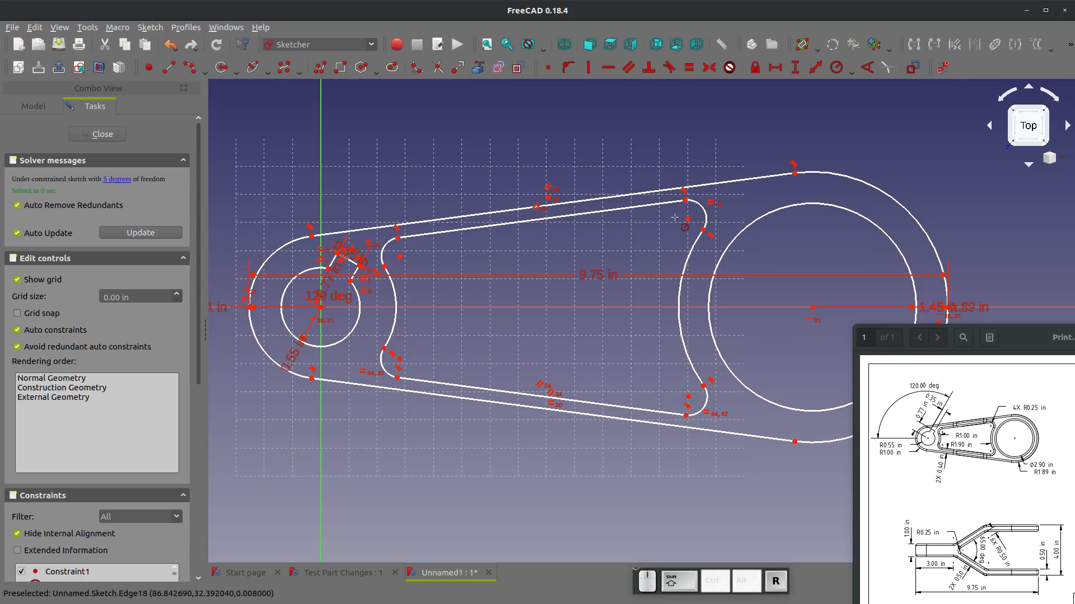
click(703, 214)
text(0.25)
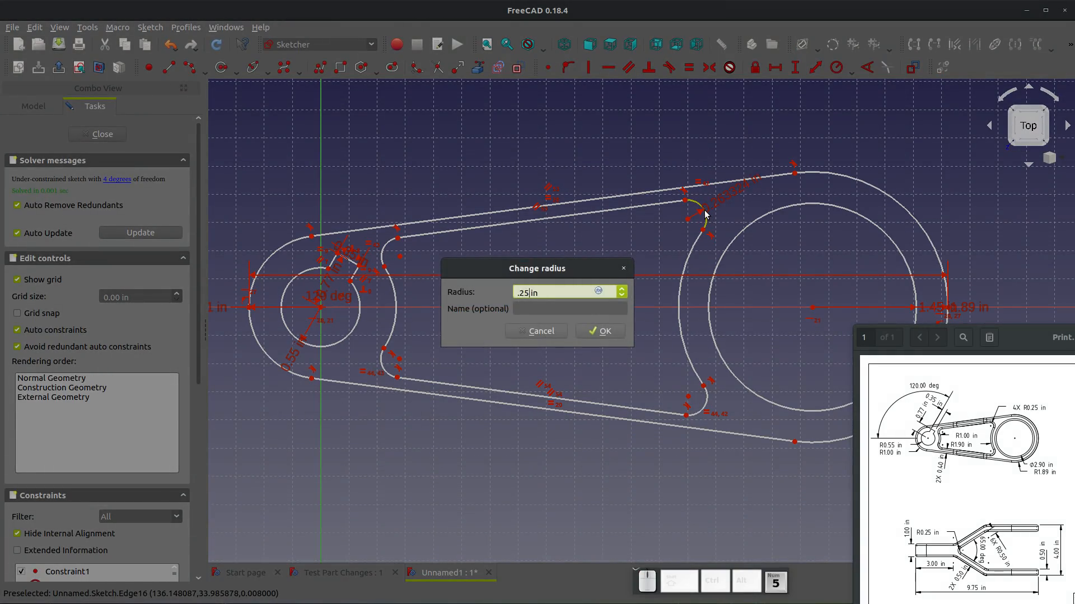
key(Return)
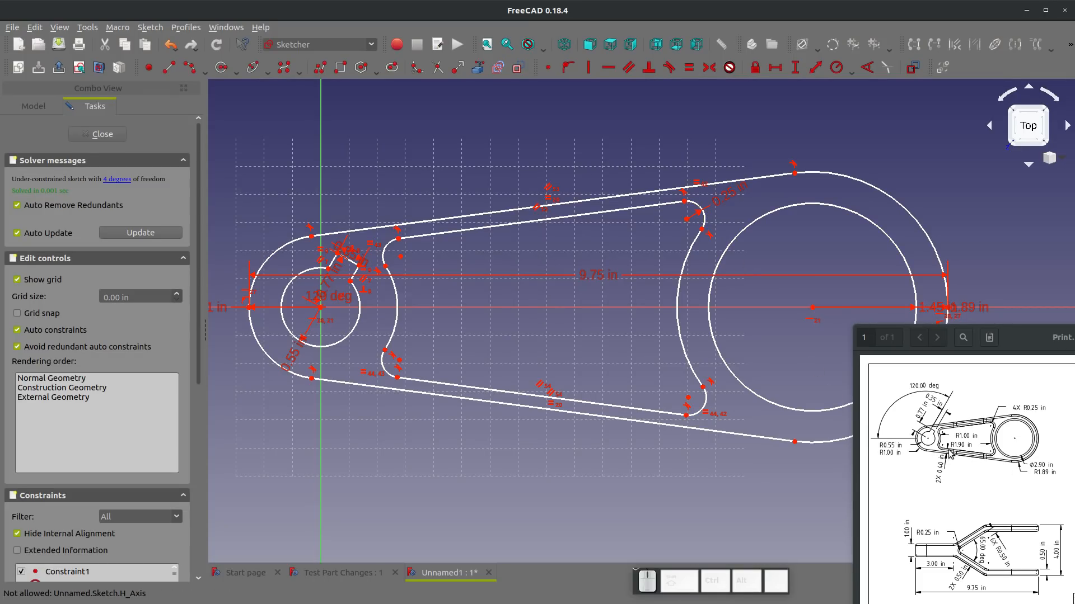
- Set the radius of the pocket's right inner arc to 1.9 in and of its left inner arc to 1 in
click(665, 312)
text(1.9)
key(Return)
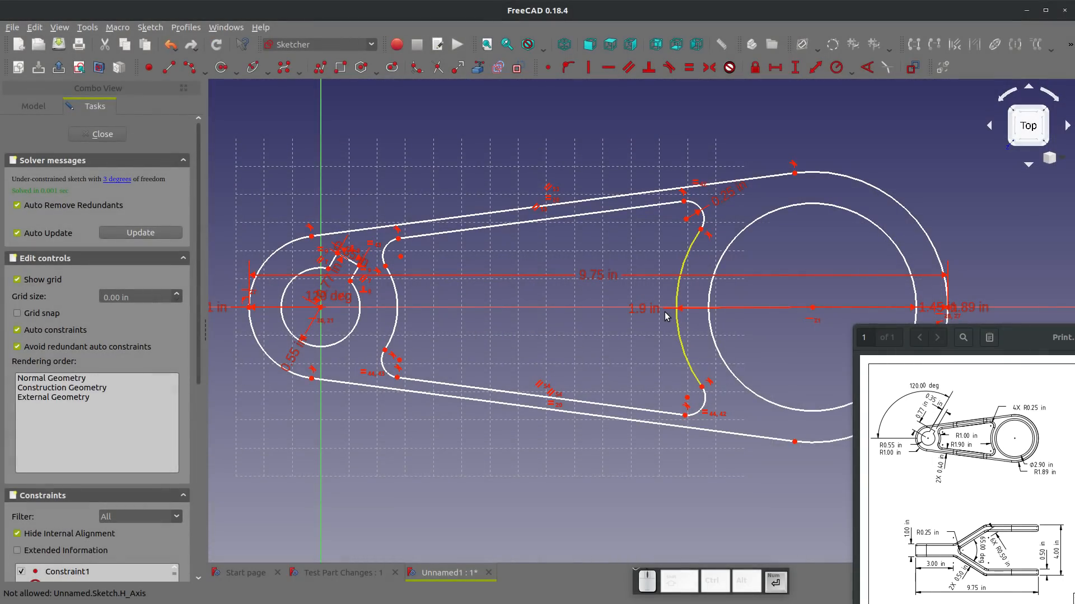
click(396, 304)
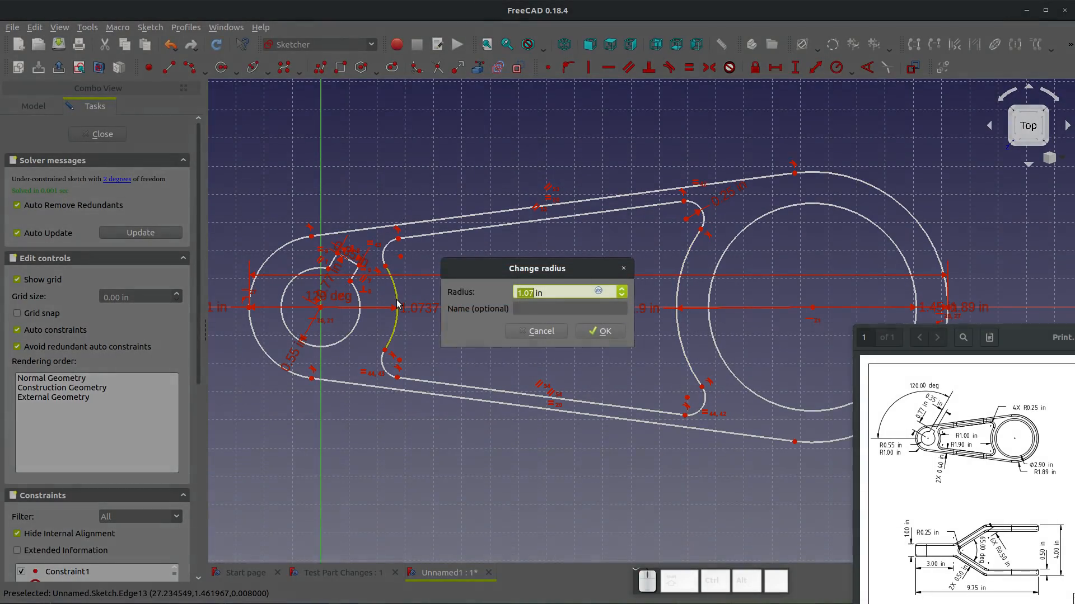
text(1)
key(Return)
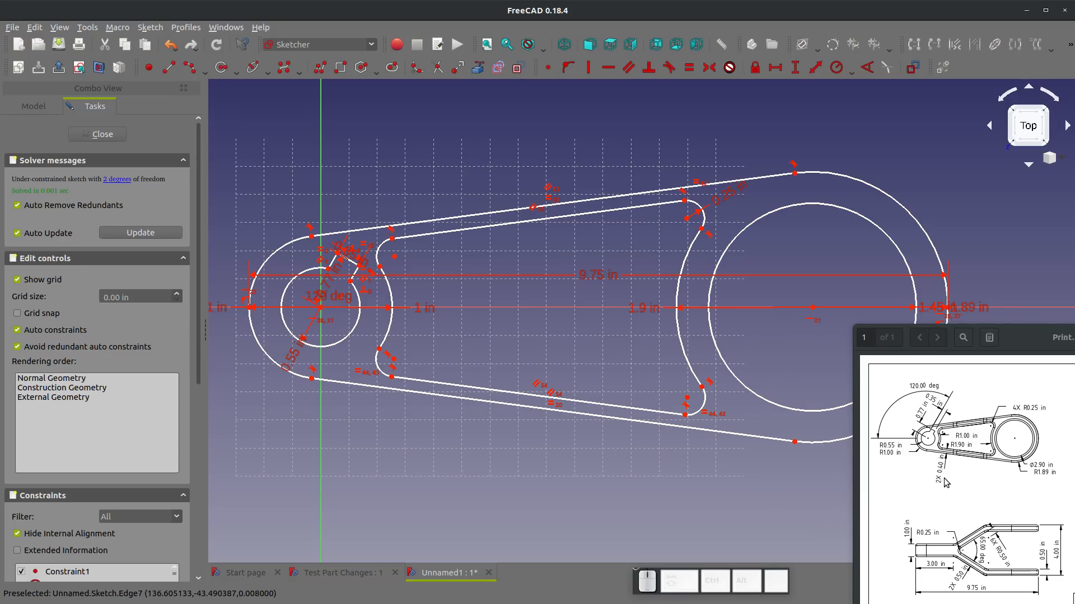
- Draw a short line from the left end of the pocket's lower line to the lower outline line, perpendicular to the pocket line
scroll(363, 343, up, 2)
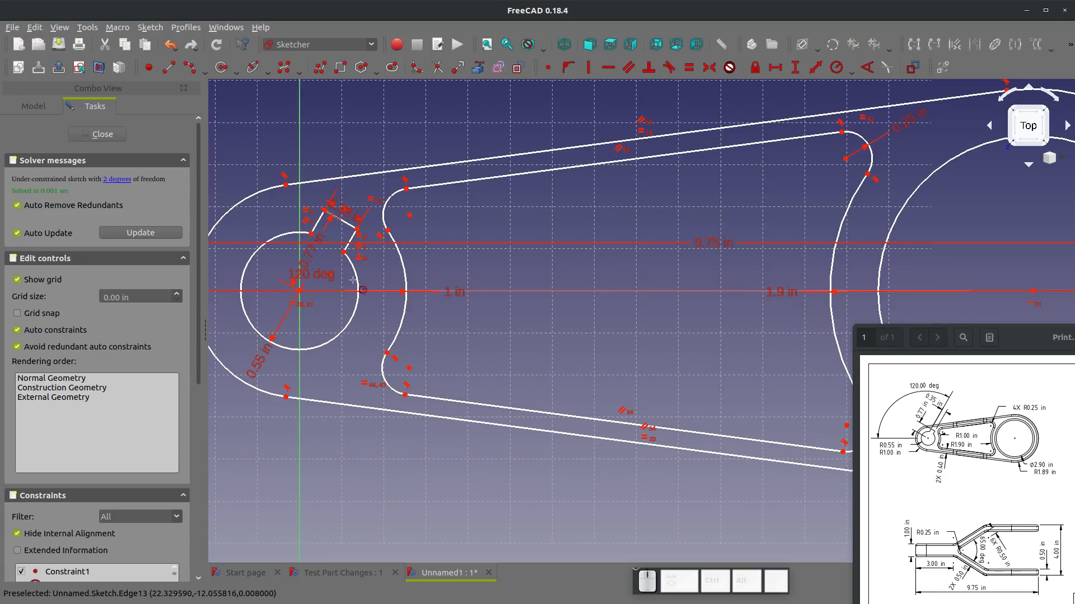
click(171, 69)
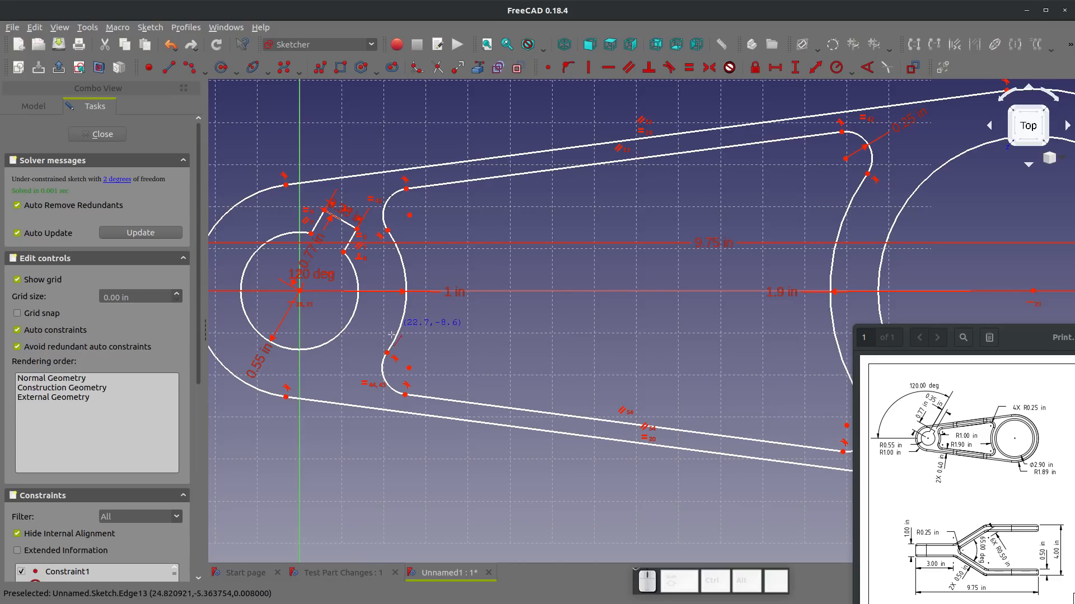
click(406, 394)
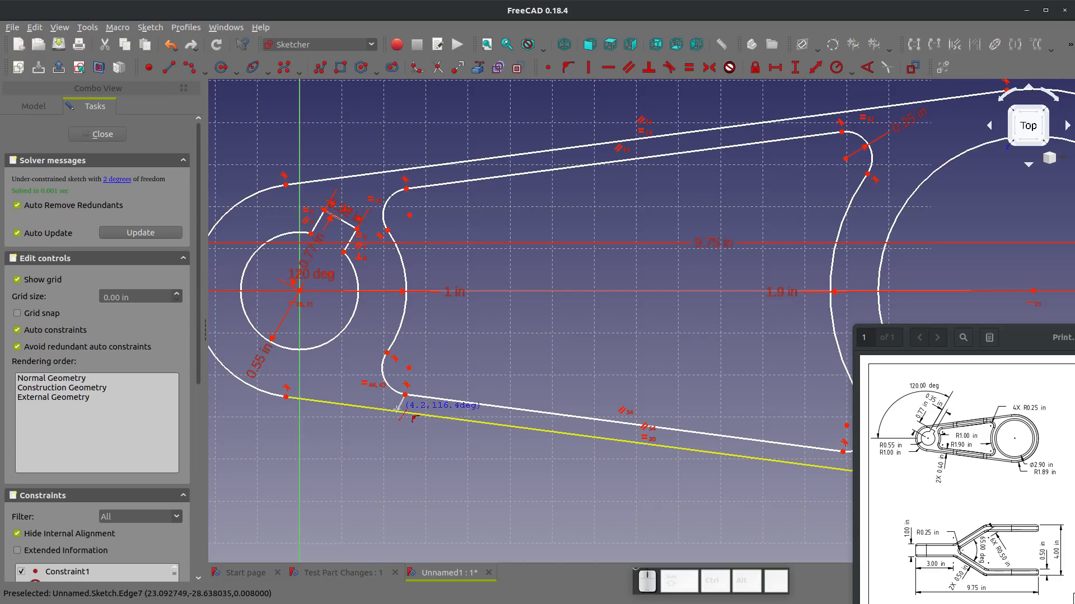
click(398, 413)
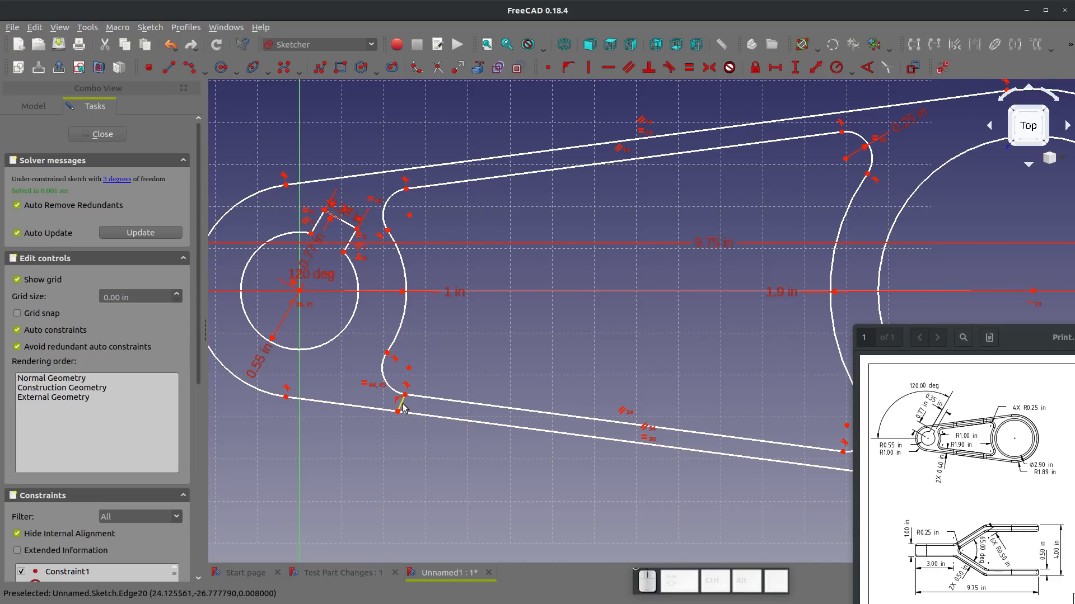
click(421, 395)
click(648, 69)
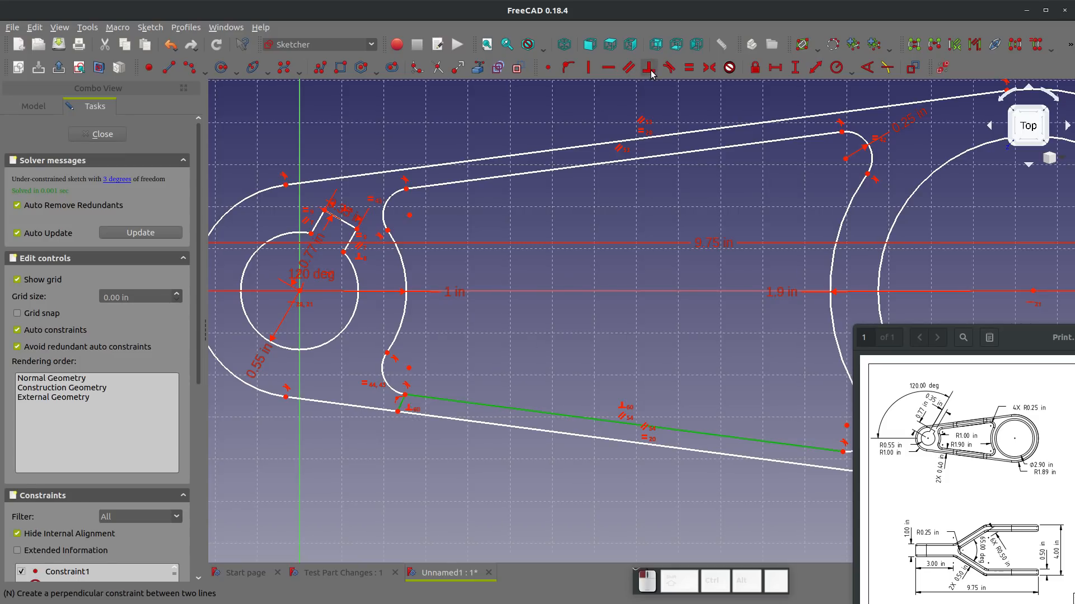
- Set the short perpendicular line's length to 0.4 in and turn it into construction geometry
click(815, 67)
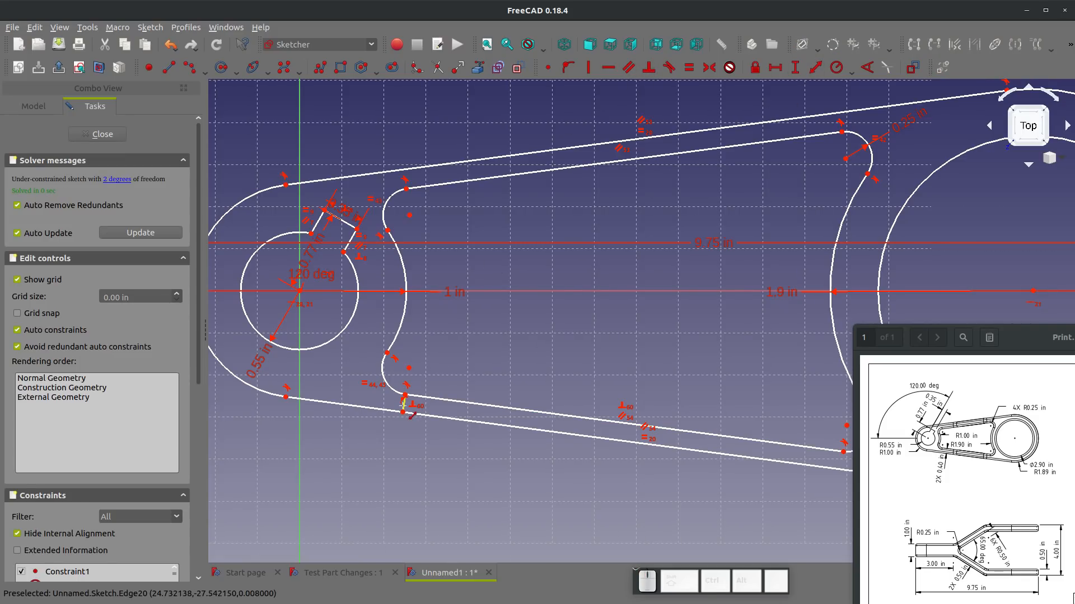
click(402, 402)
key(BackSpace)
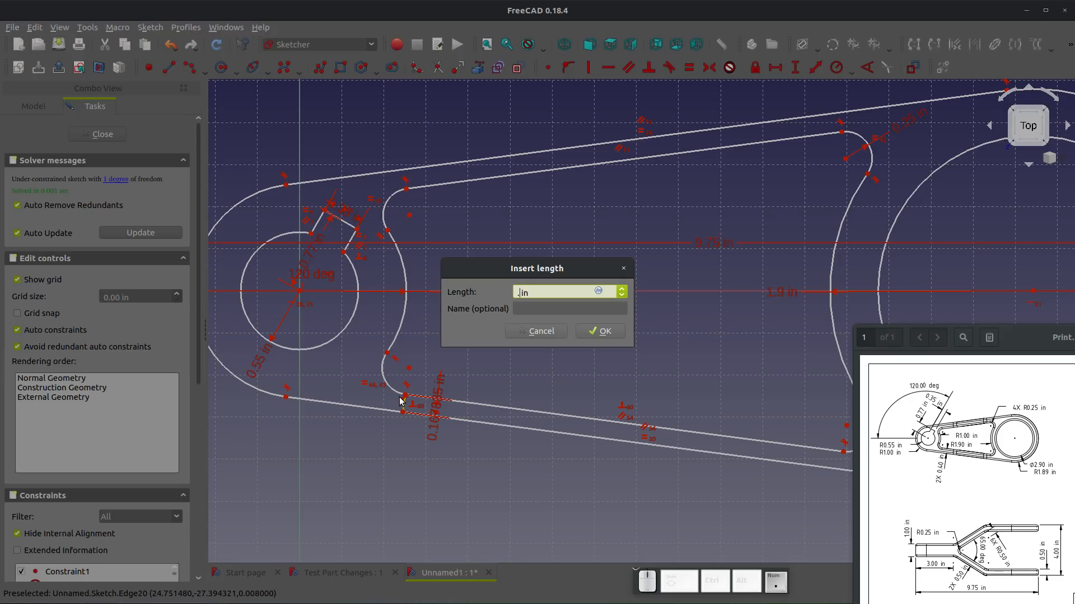
text(.4)
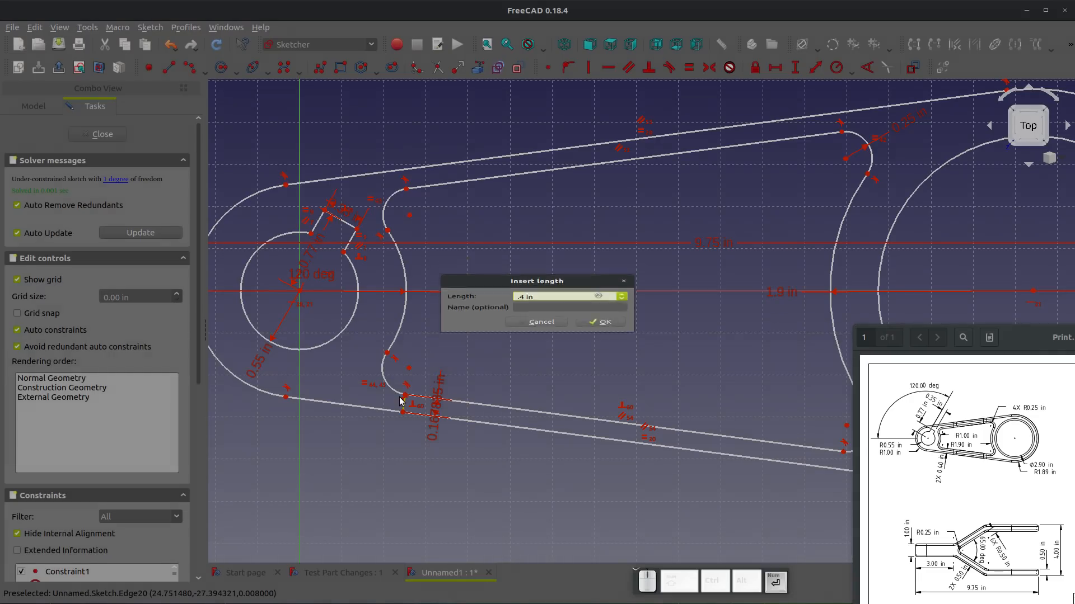
key(Return)
key(v)
key(f)
scroll(427, 380, up, 2)
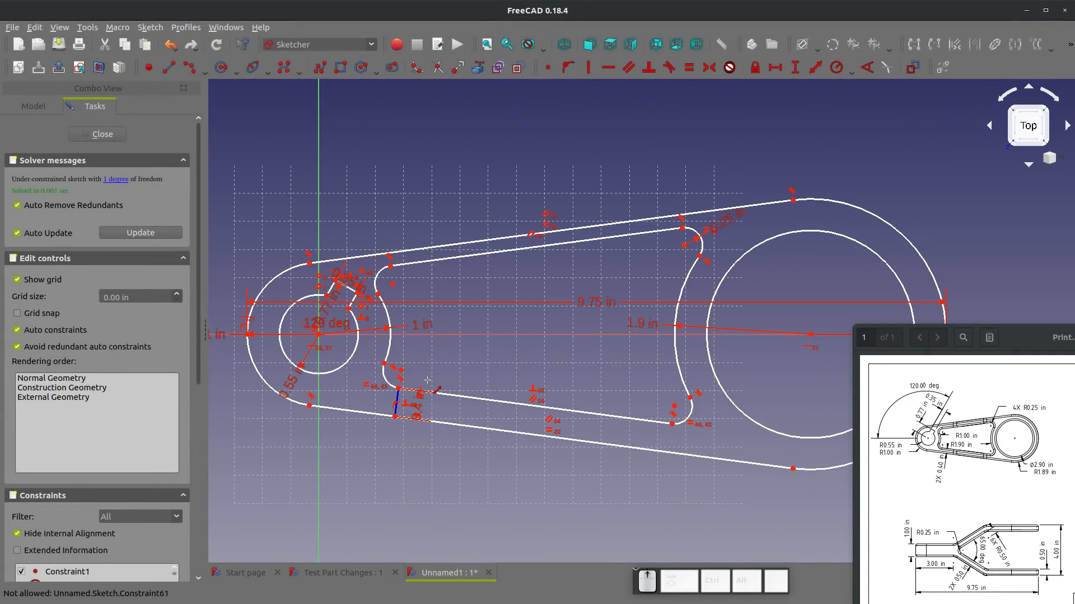
key(Escape)
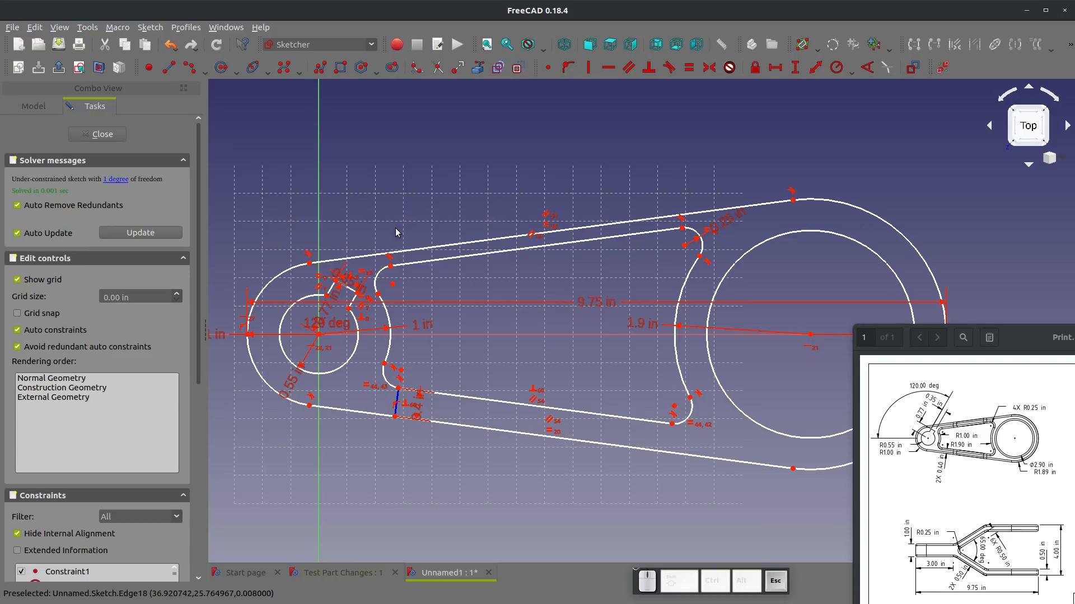
- Vertically align the two endpoints of the pocket's left inner arc
click(379, 294)
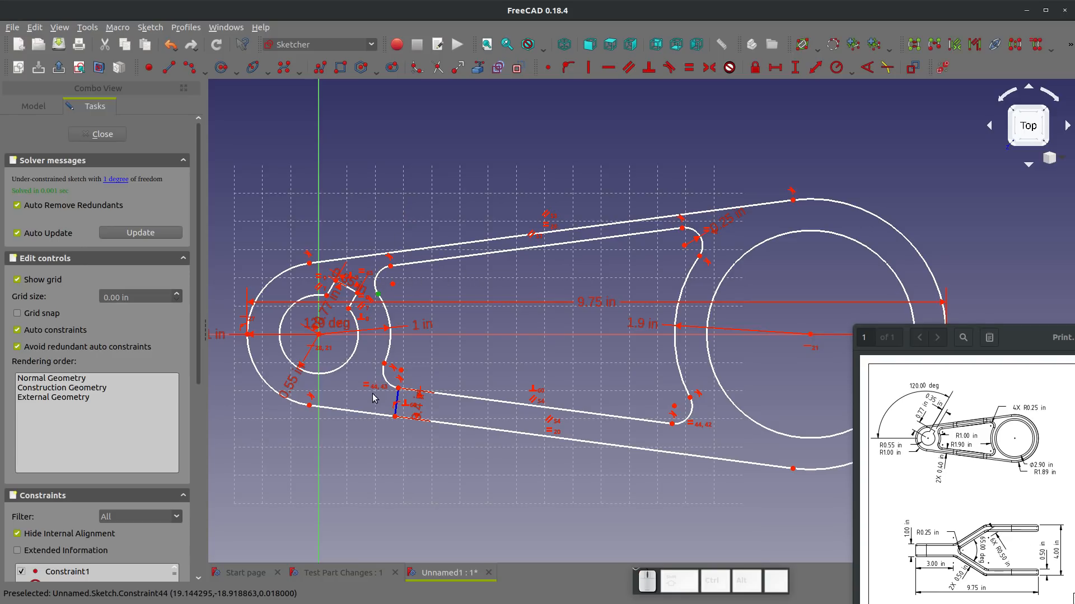
click(385, 365)
key(v)
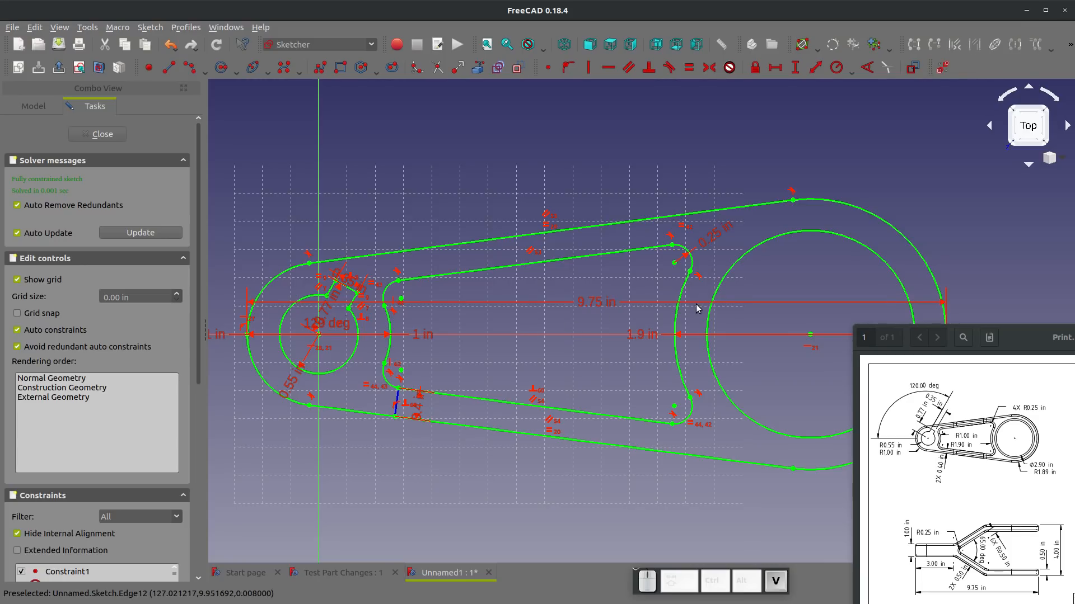
- Close the top-view profile sketch and view it at an oblique angle
scroll(505, 293, down, 2)
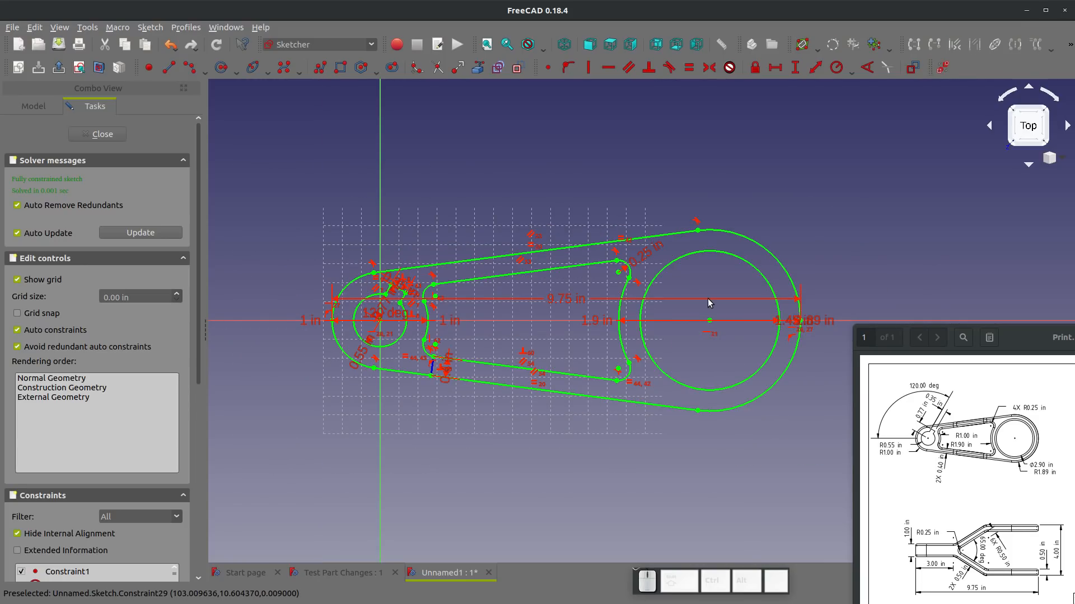
scroll(708, 303, up, 2)
scroll(708, 303, down, 2)
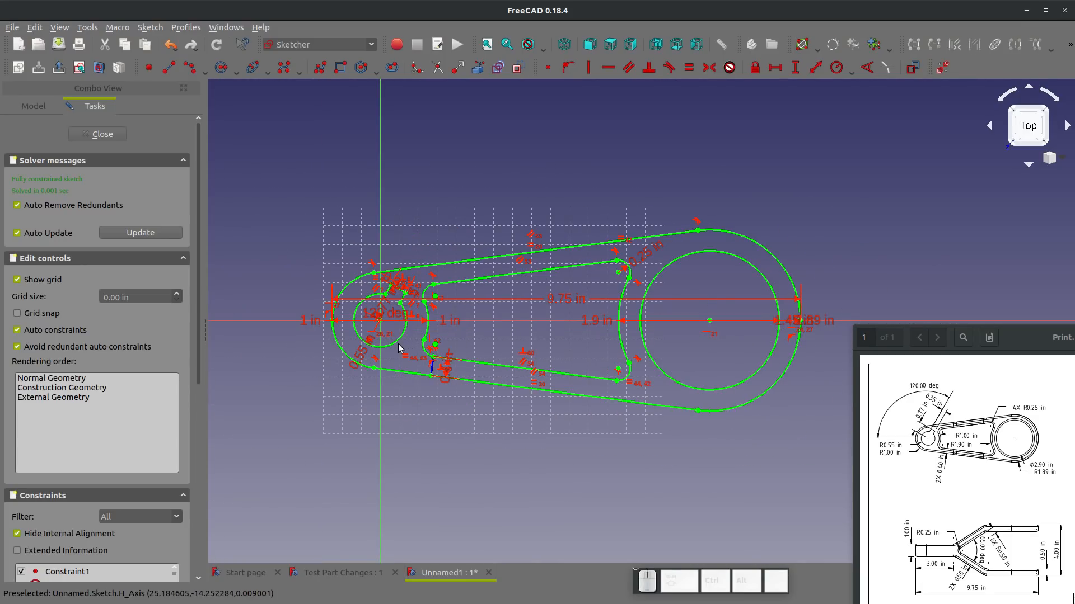
click(100, 134)
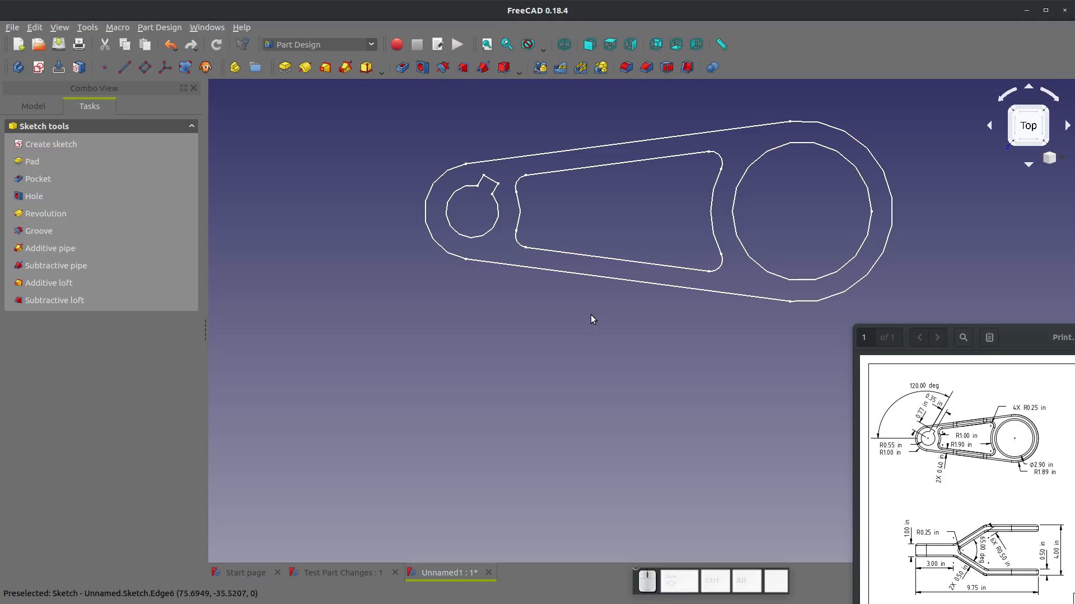
scroll(590, 314, down, 2)
middle_drag(487, 269, 489, 185)
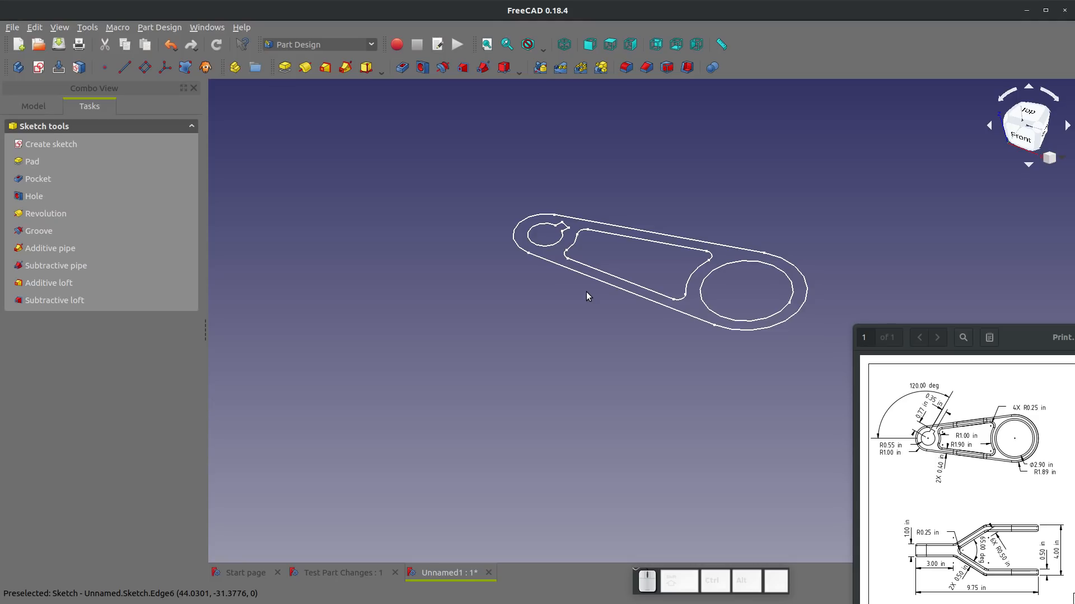
scroll(586, 291, down, 2)
scroll(641, 255, up, 2)
click(574, 210)
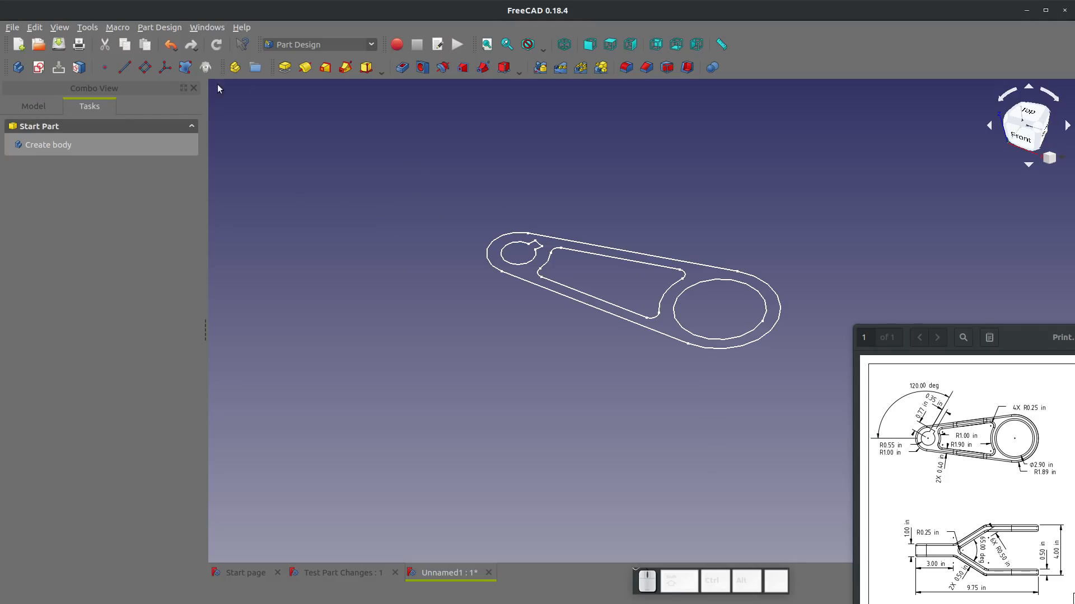
- Collapse the existing body in the model tree and create a second body in the document
click(19, 109)
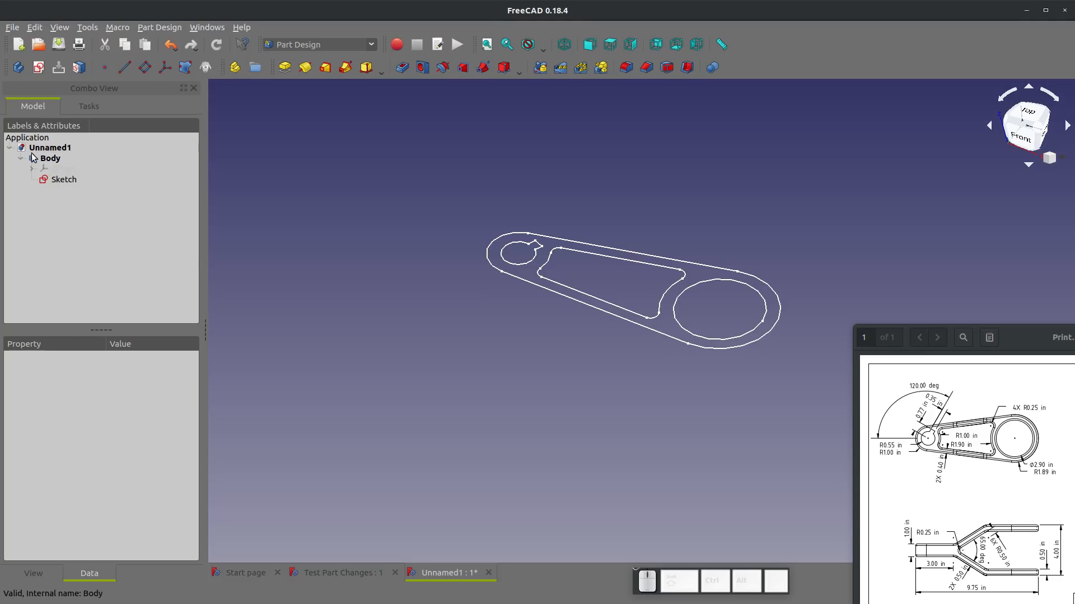
click(61, 182)
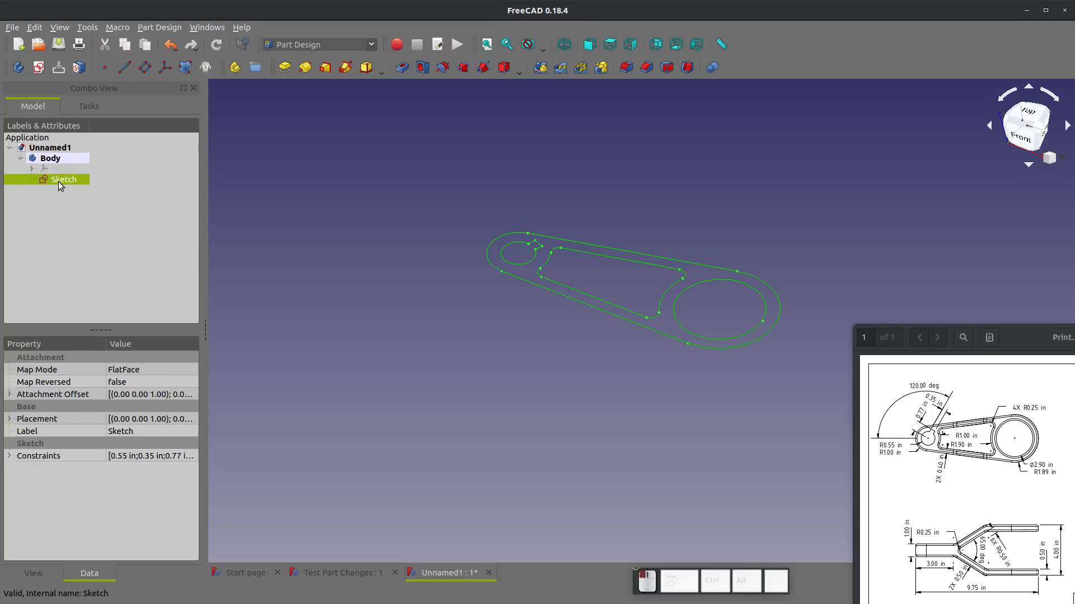
click(21, 159)
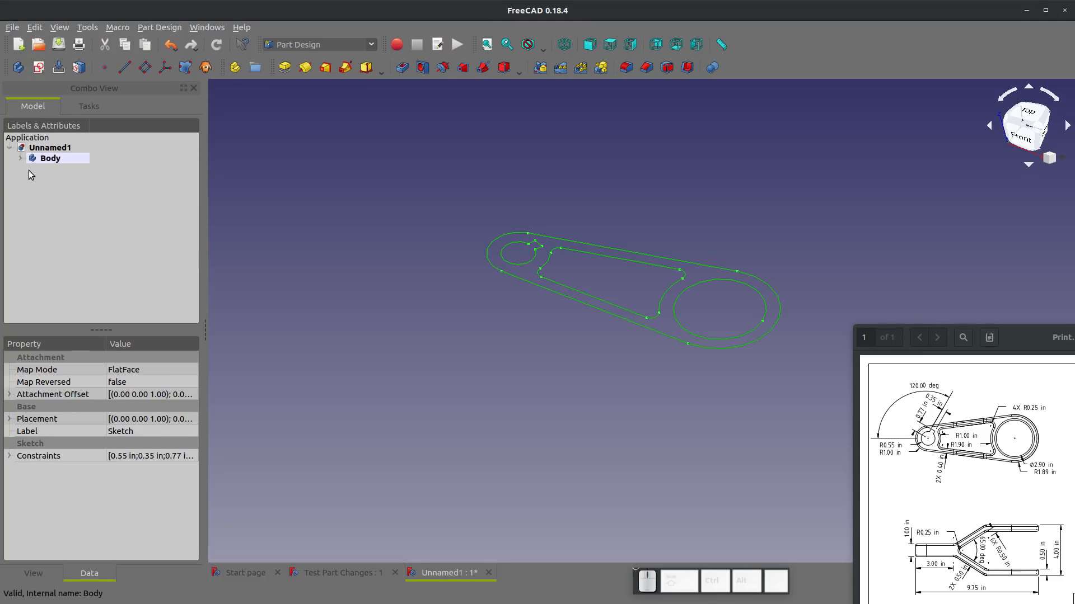
click(52, 178)
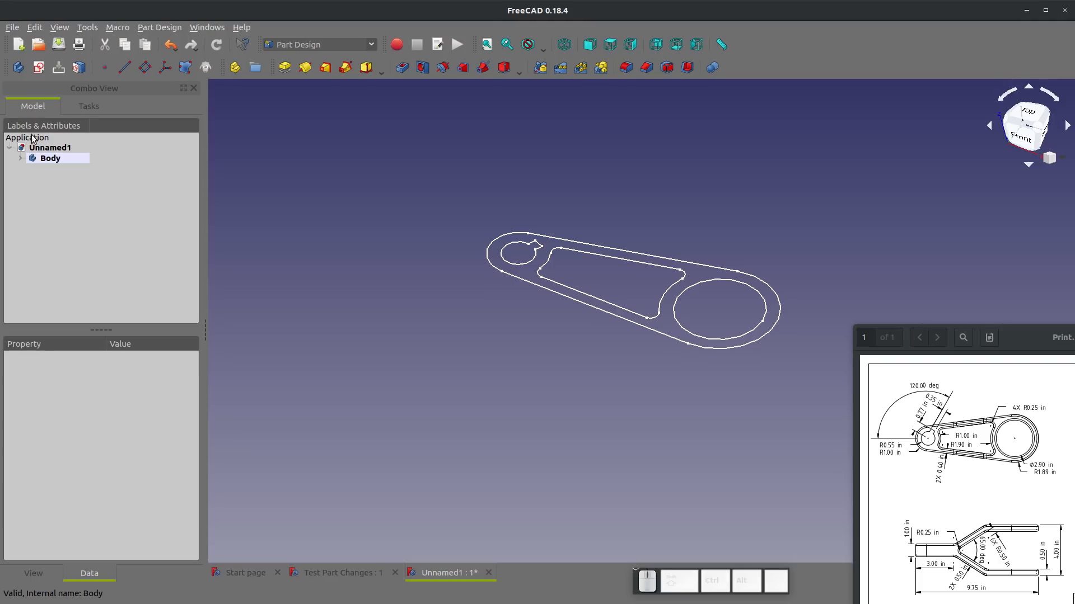
click(19, 72)
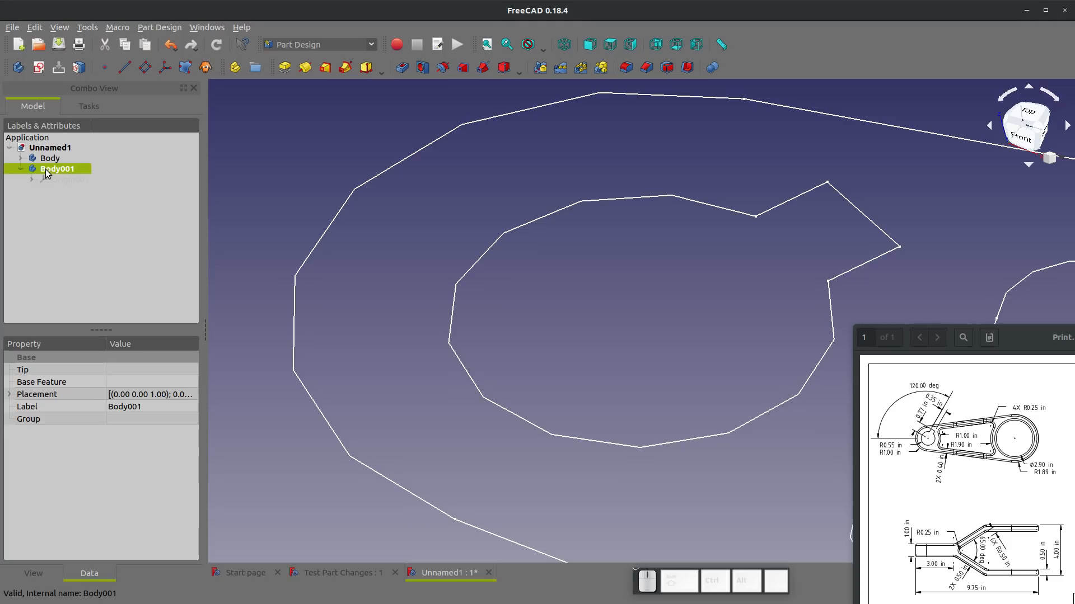
- Start a new sketch on the XZ base plane of the second body
scroll(327, 197, down, 10)
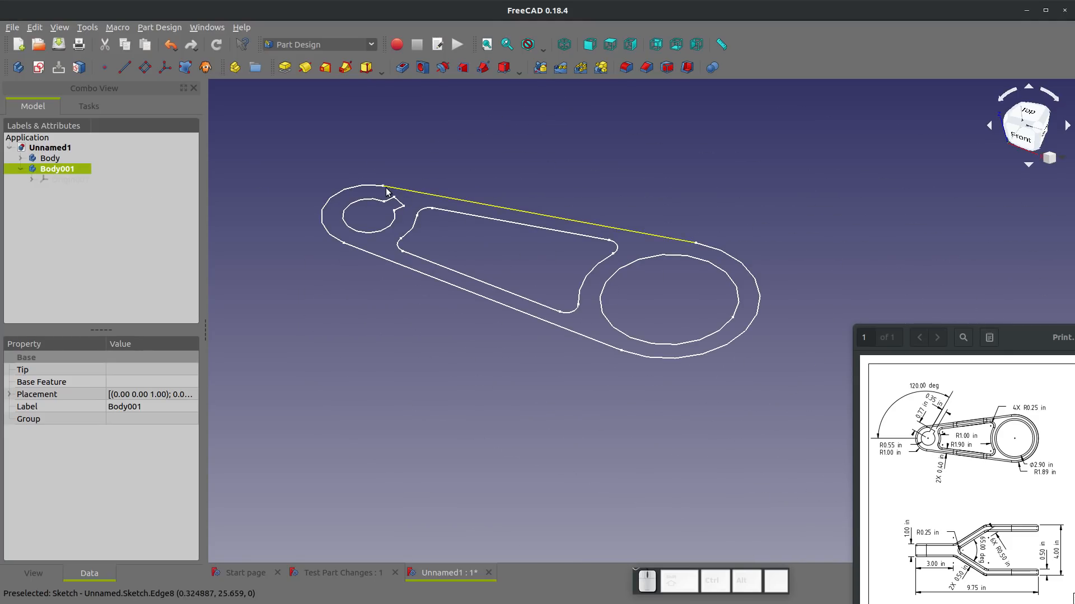
click(39, 67)
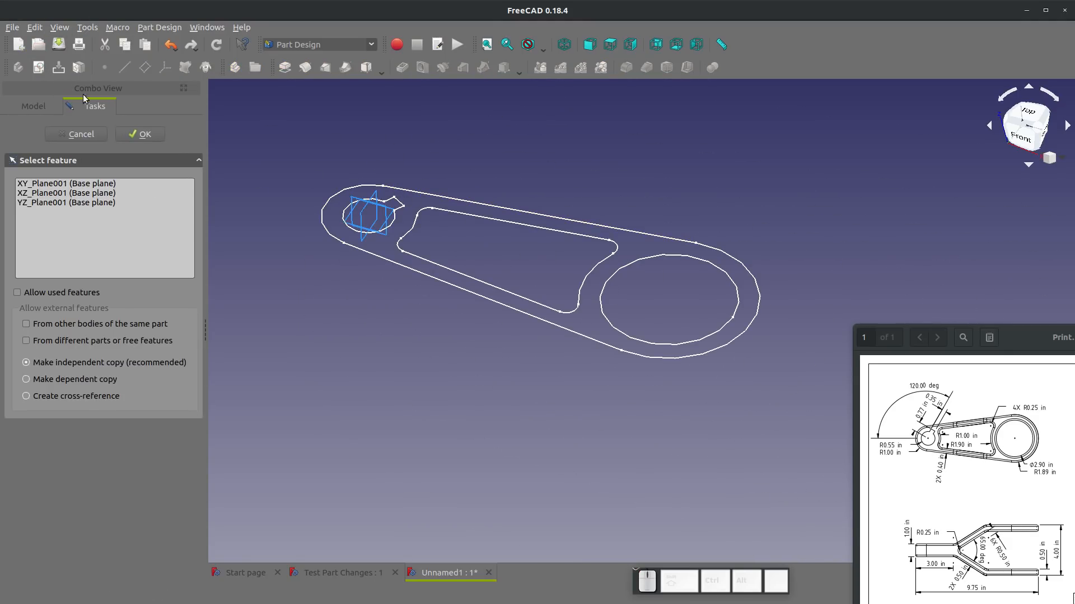
click(353, 209)
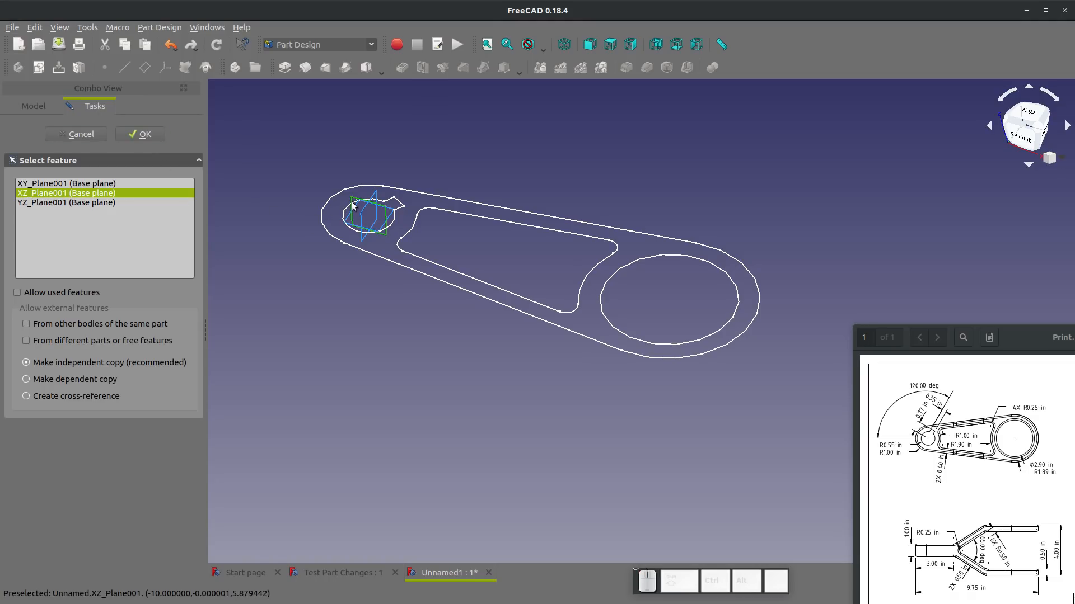
click(141, 140)
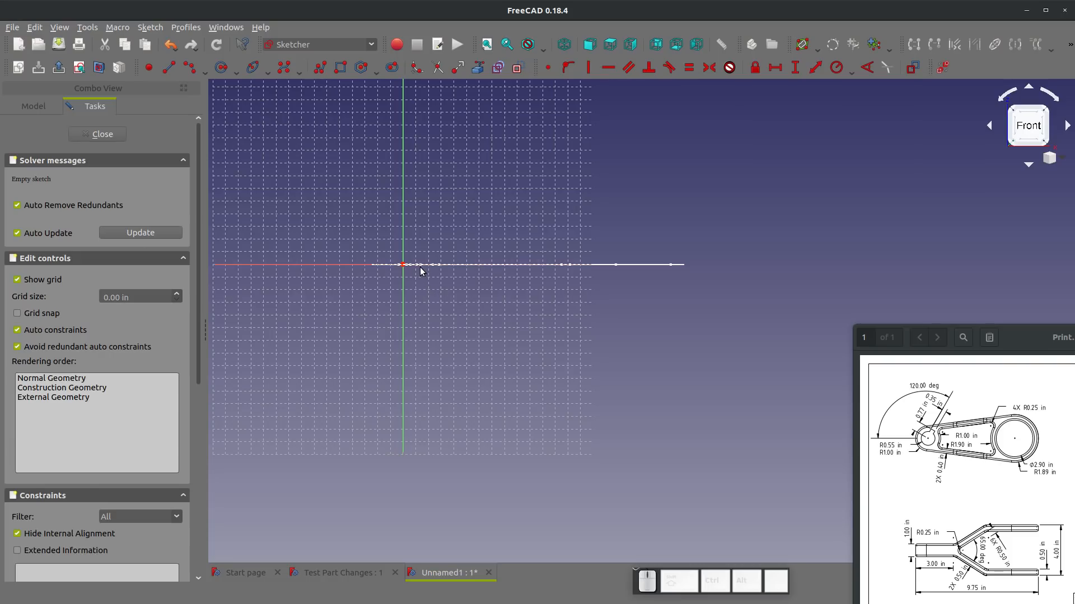
- Draw an open U-shaped polyline around the origin, closed on the left, about 45 mm long and 29 mm high
scroll(384, 203, up, 2)
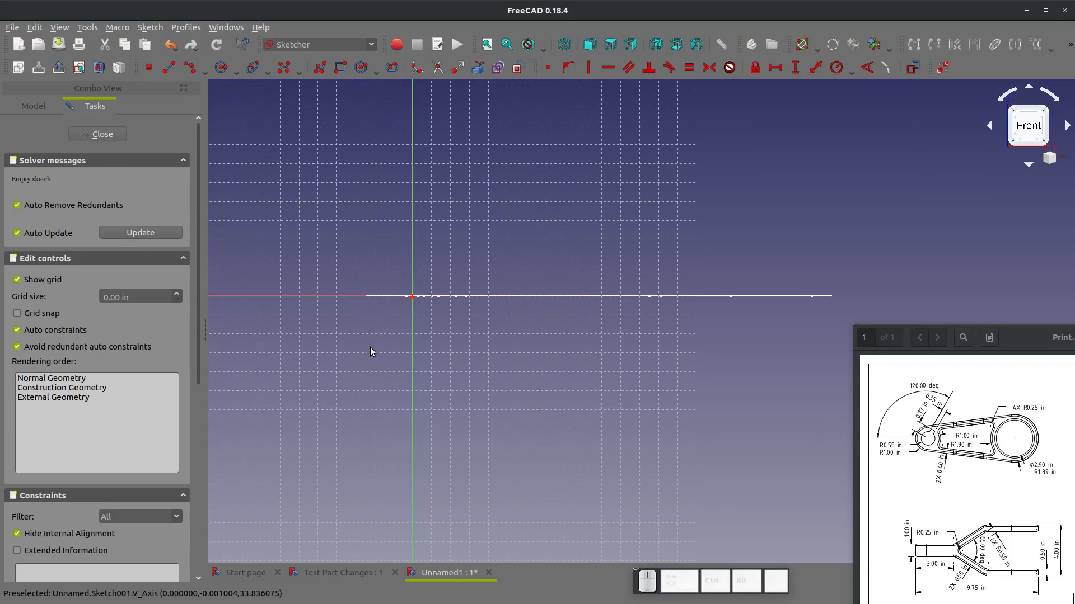
scroll(407, 313, up, 3)
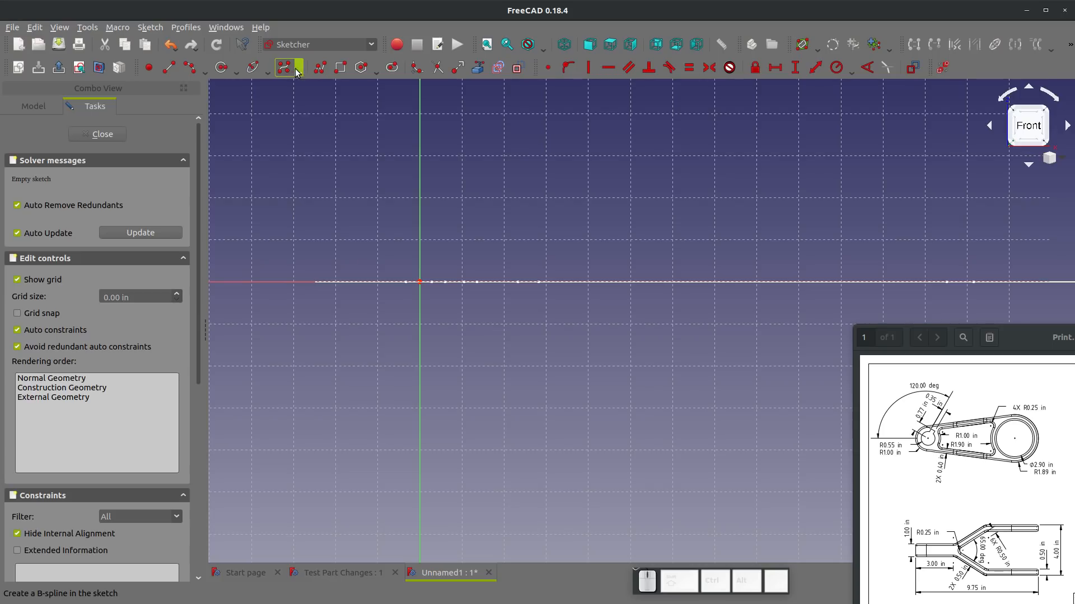
click(176, 71)
click(457, 213)
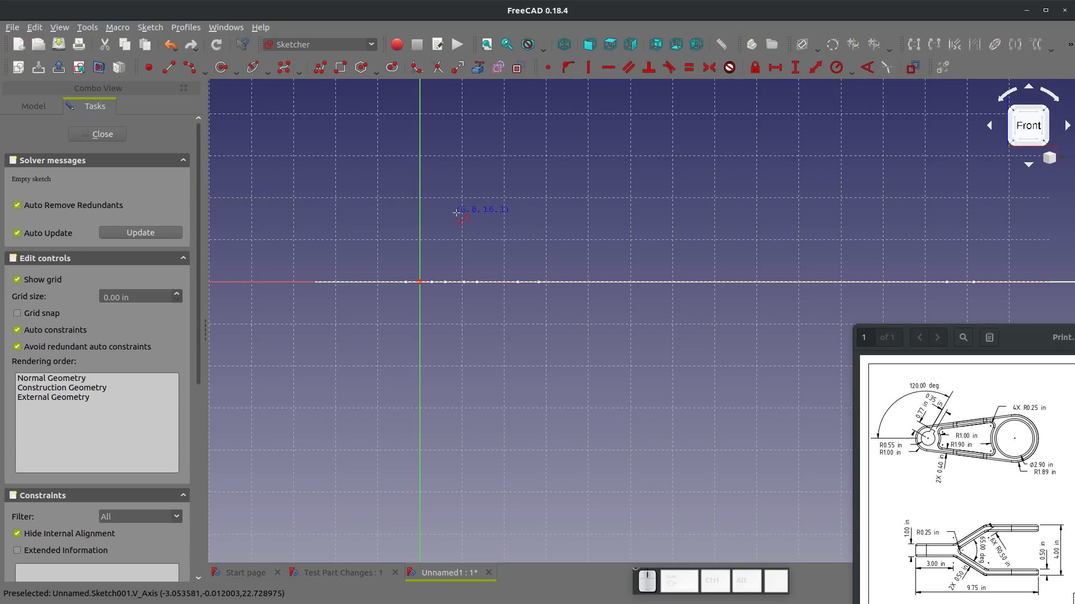
click(270, 214)
click(270, 213)
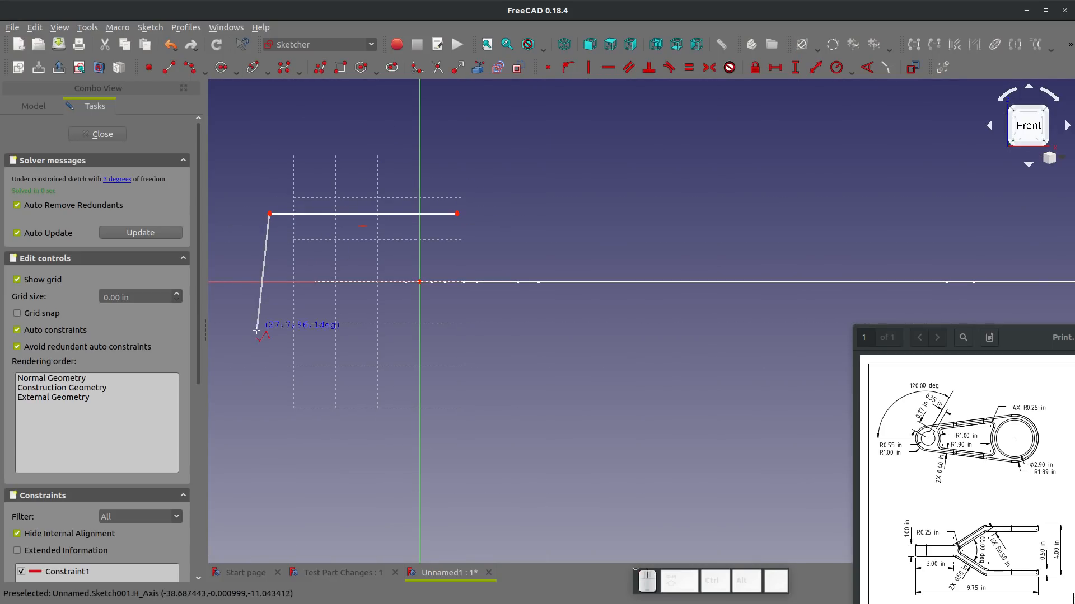
click(269, 336)
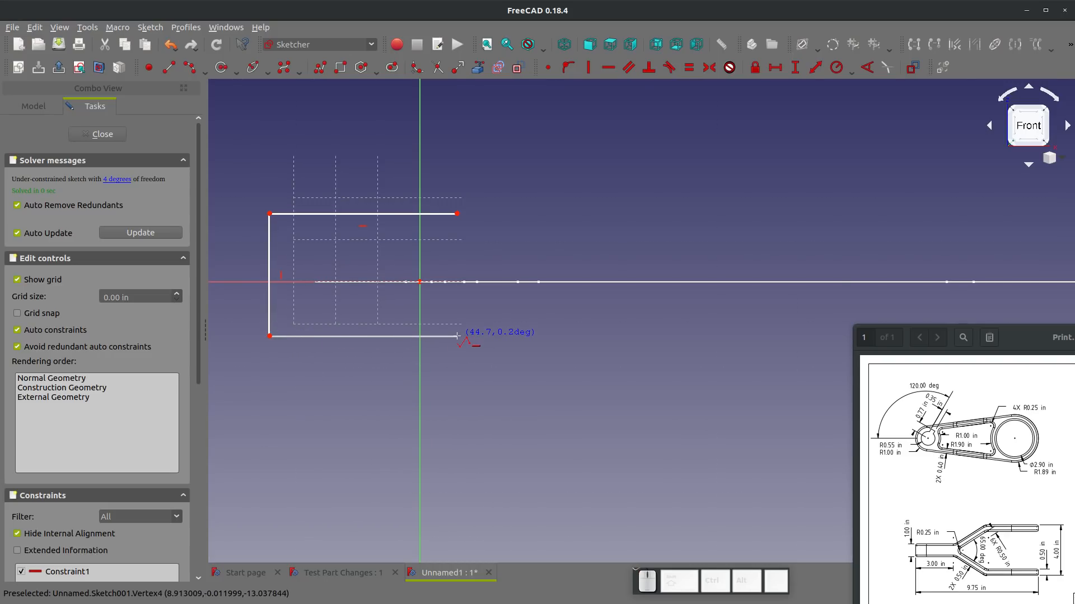
click(457, 336)
right_click(587, 360)
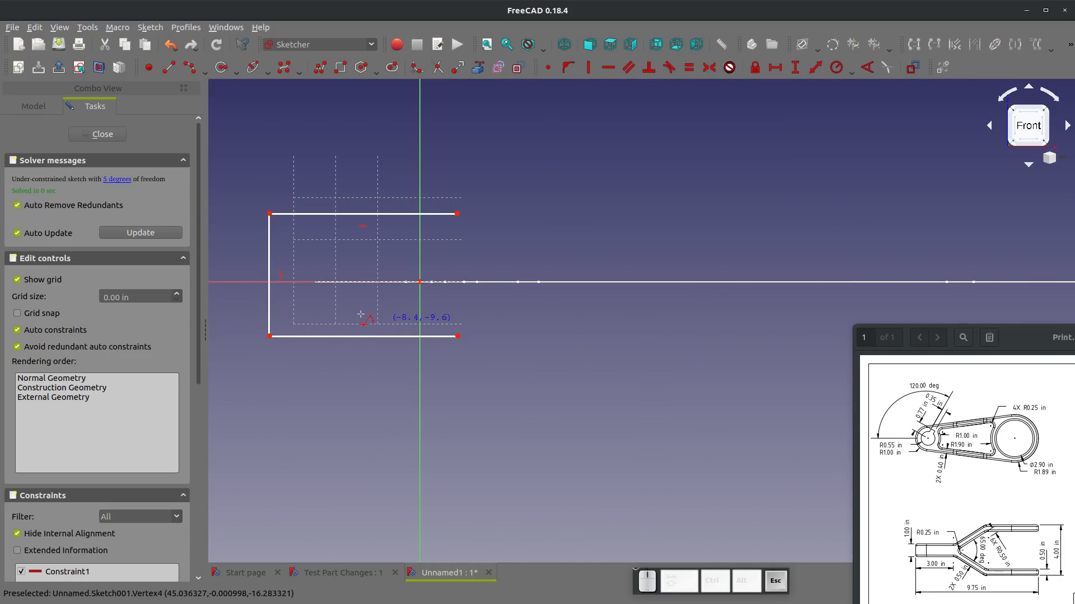
- Constrain the horizontal distance between the polyline's upper left corner and the origin to 1 in
scroll(361, 312, up, 2)
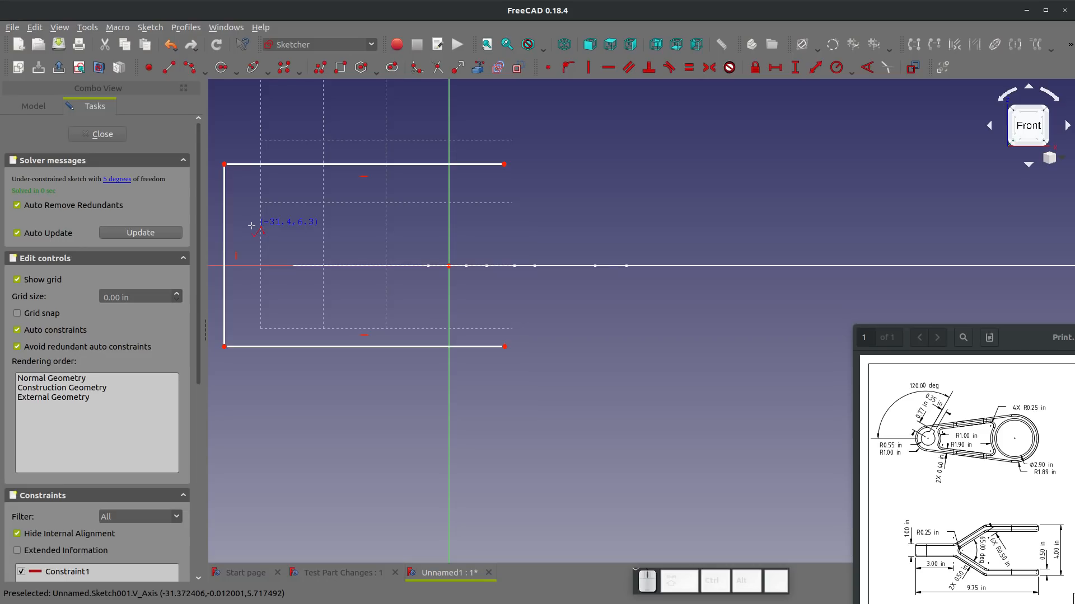
key(shift+h)
click(225, 165)
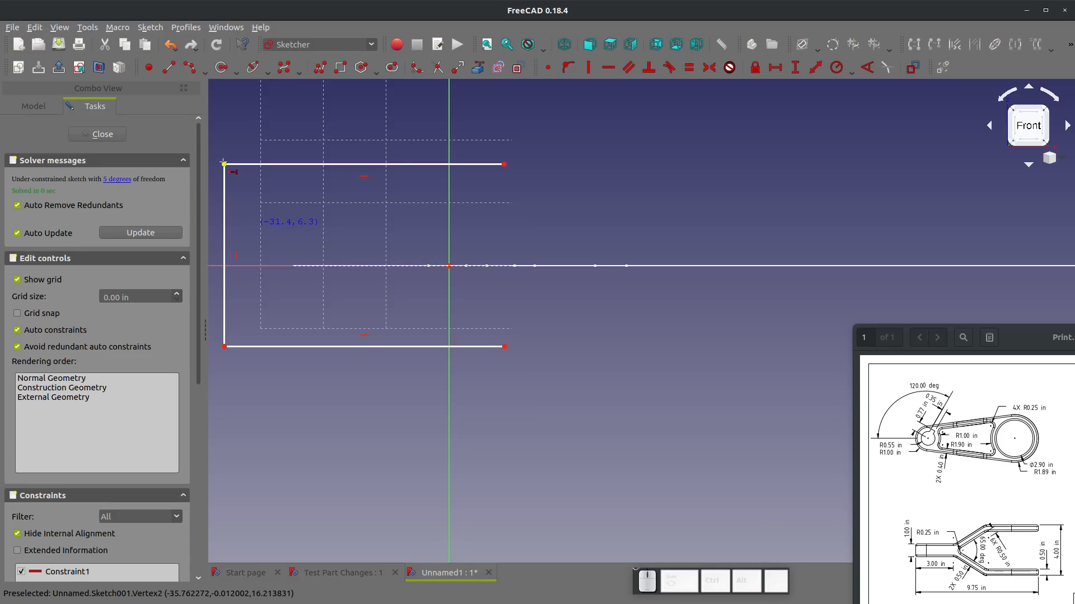
click(449, 266)
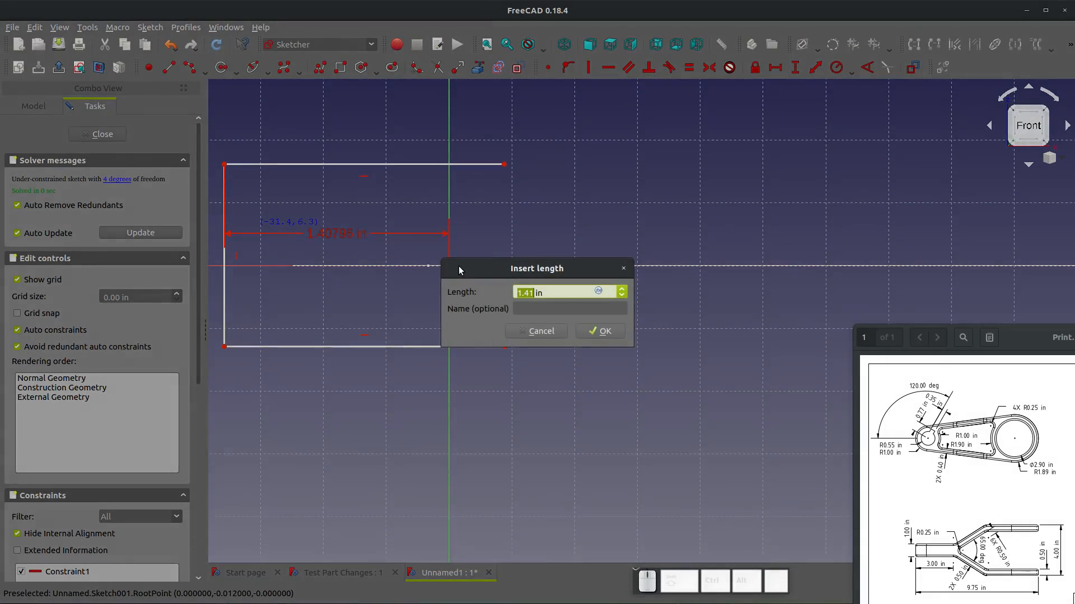
text(1)
key(Return)
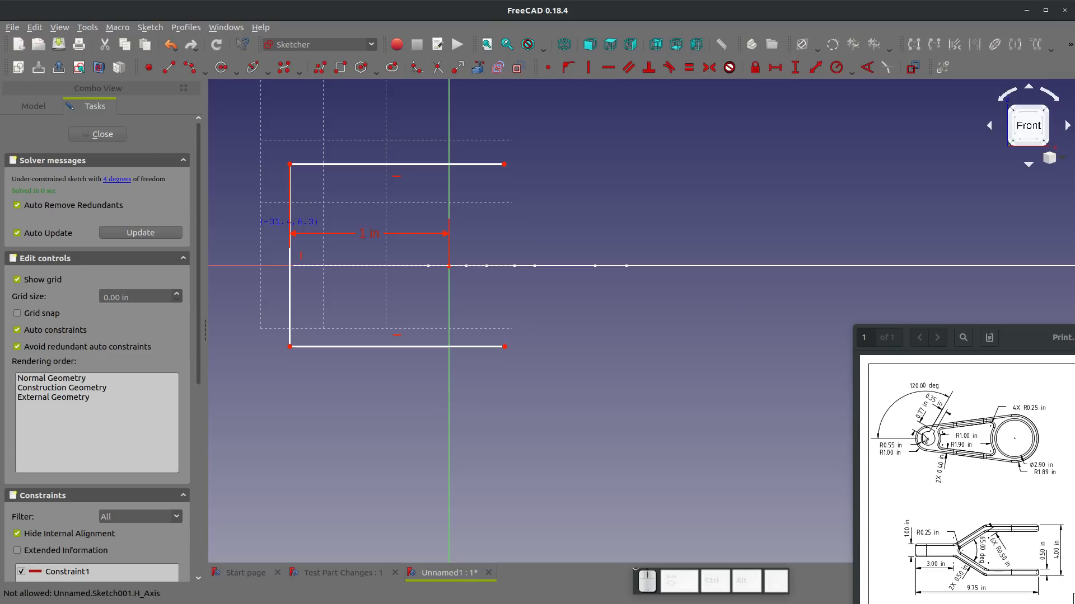
- Examine obliquely how the new sketch's left side lies against the top-view profile's small rounded end, finishing in the sketch's front view
scroll(427, 271, down, 4)
middle_drag(471, 262, 469, 306)
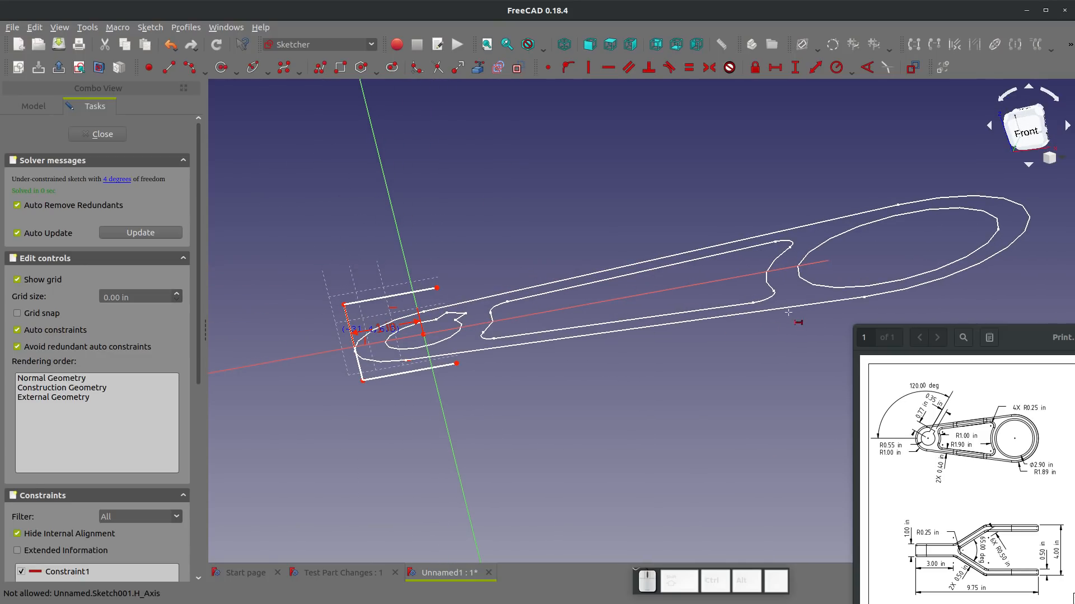
middle_drag(788, 312, 767, 357)
scroll(370, 304, up, 6)
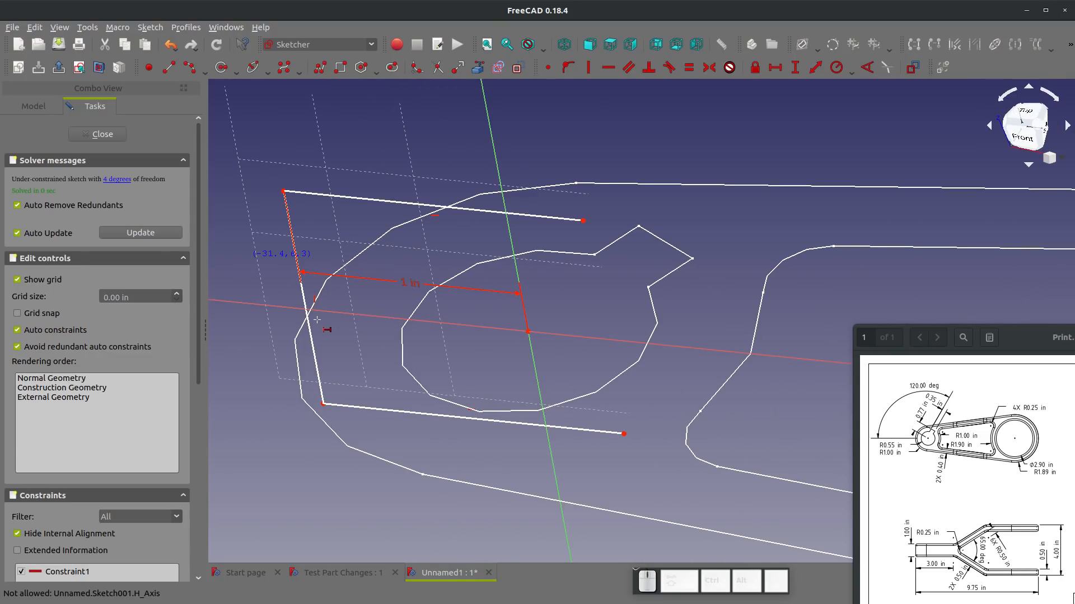
scroll(314, 318, up, 3)
scroll(319, 319, down, 5)
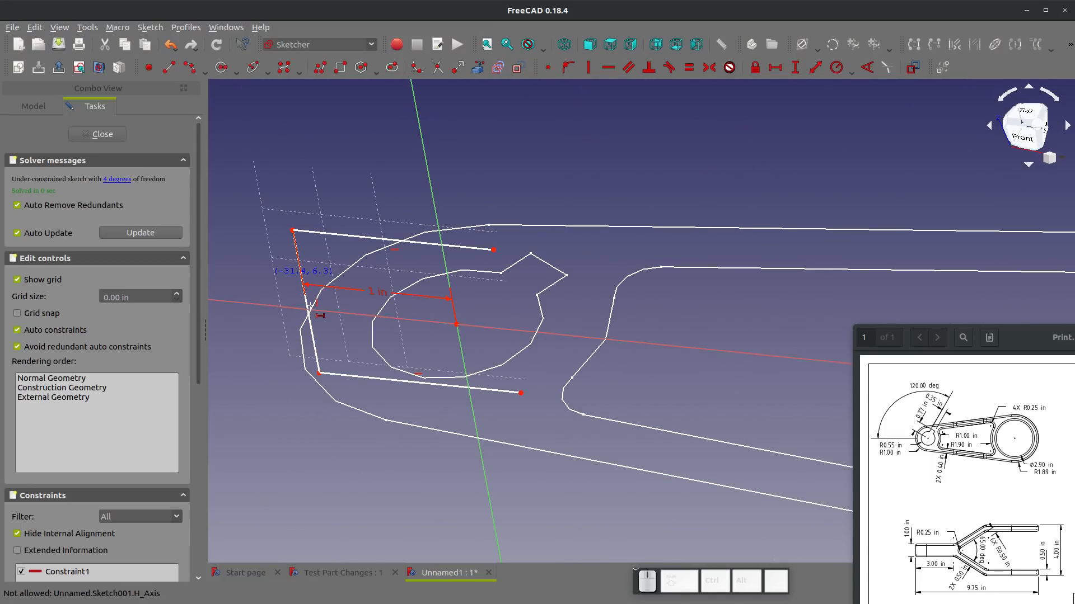
mouse_move(322, 313)
middle_down()
mouse_move(412, 376)
mouse_move(416, 350)
middle_up()
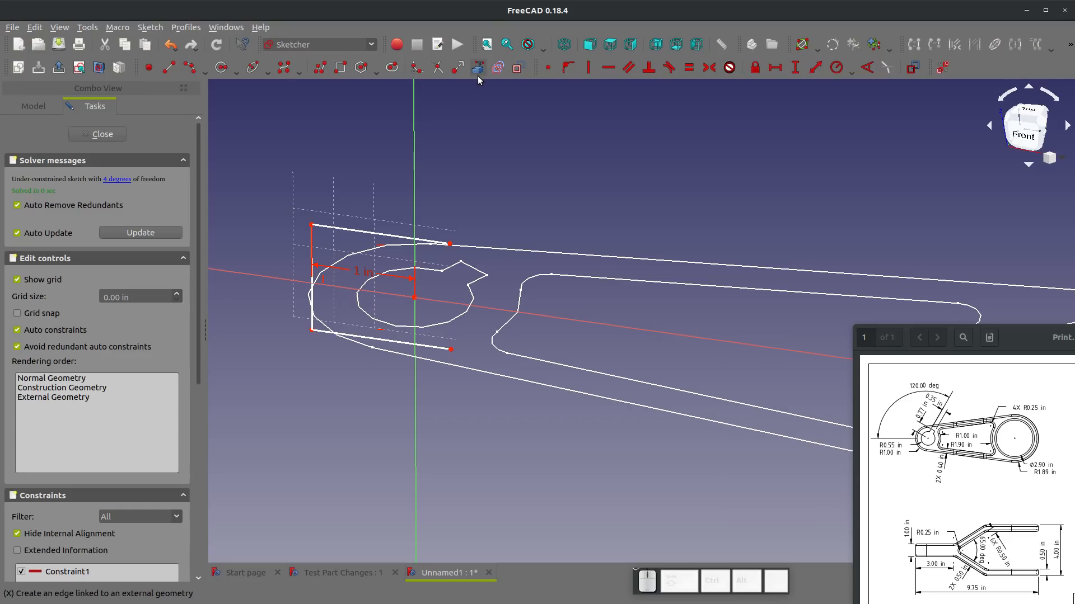
click(81, 71)
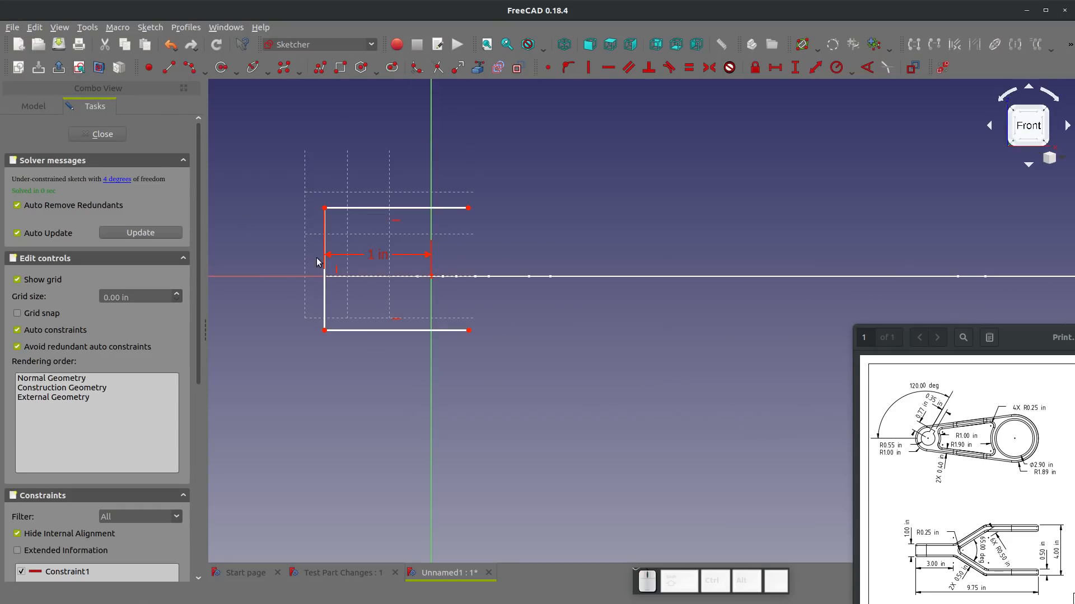
- Set the horizontal distance from the left side to the origin to 1.25 in and reposition its dimension label
double_click(373, 256)
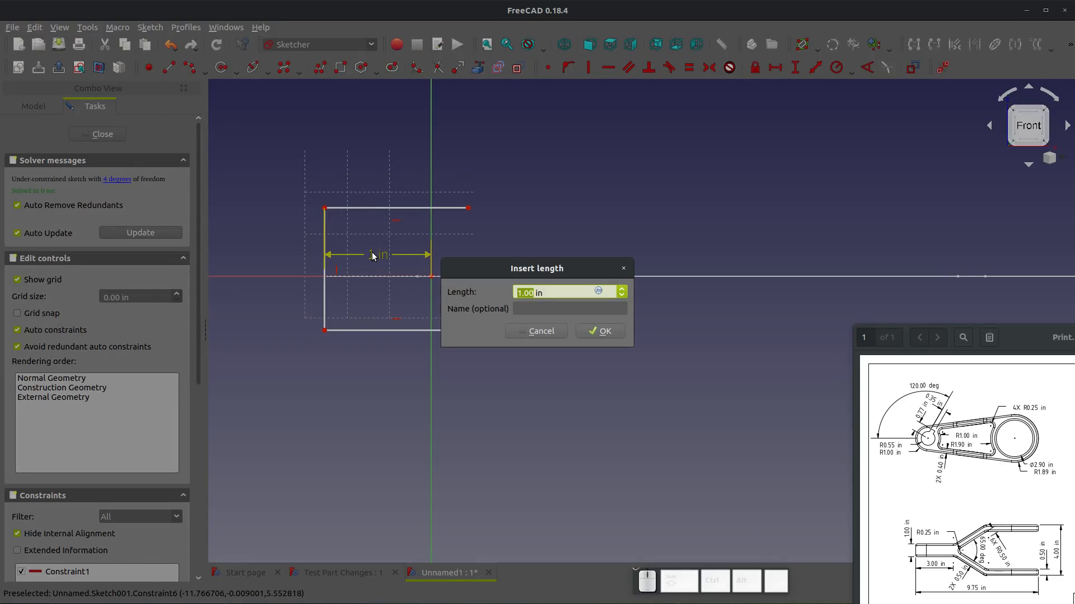
text(1.25)
key(Return)
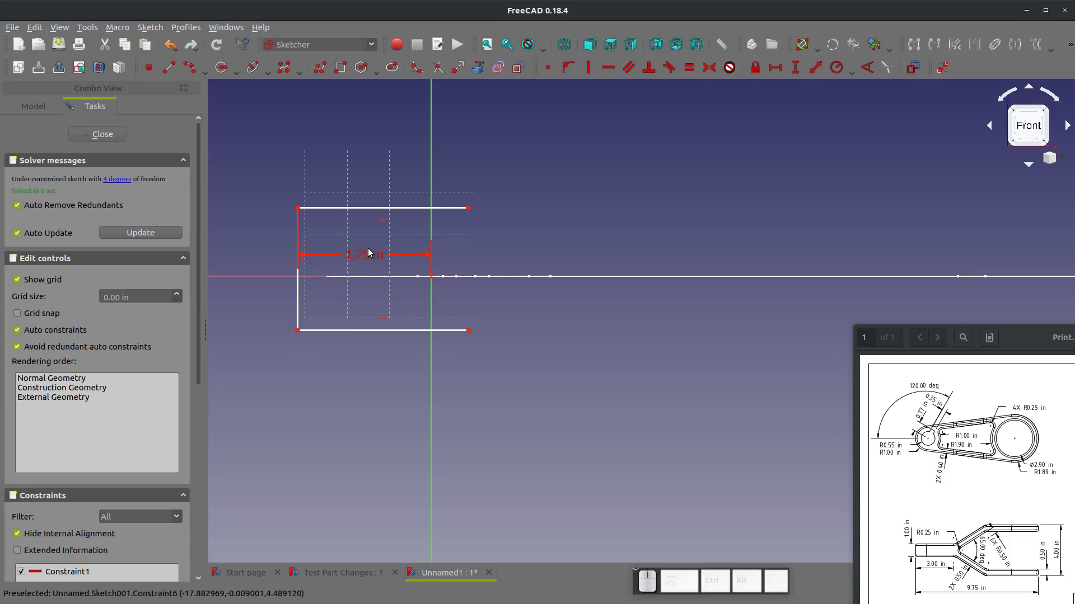
mouse_move(365, 258)
mouse_down()
mouse_move(353, 262)
mouse_move(364, 259)
mouse_up()
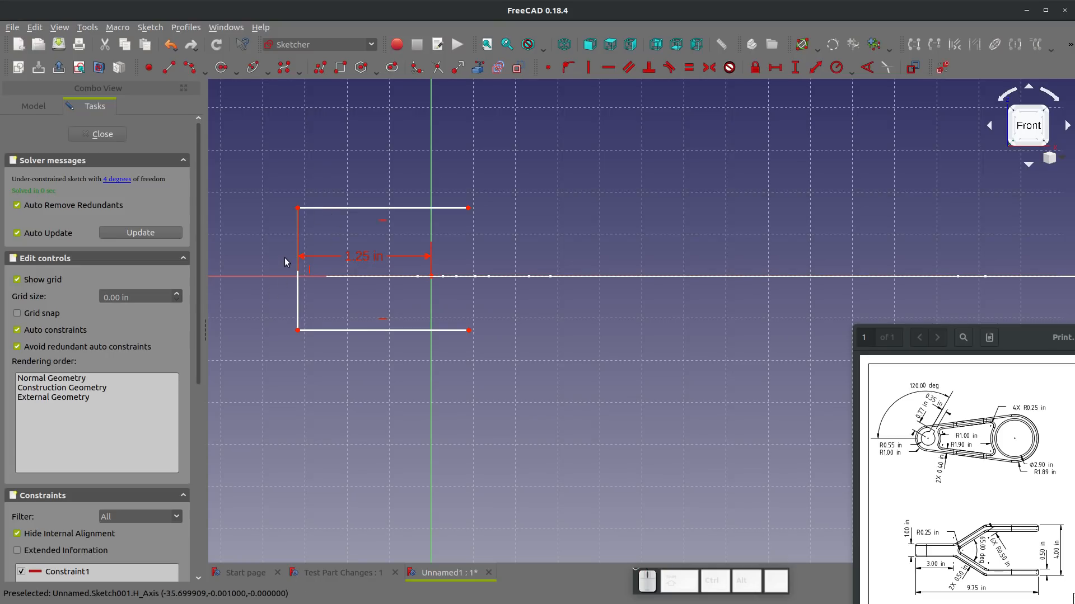
- Constrain the upper and lower horizontal lines to equal length
drag(366, 330, 366, 333)
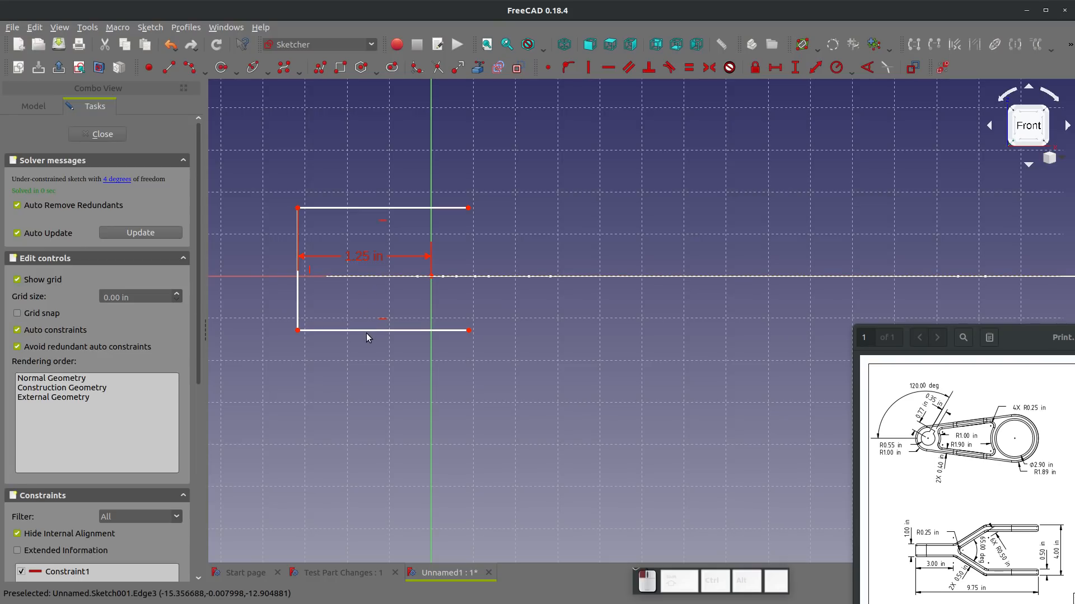
click(374, 208)
key(e)
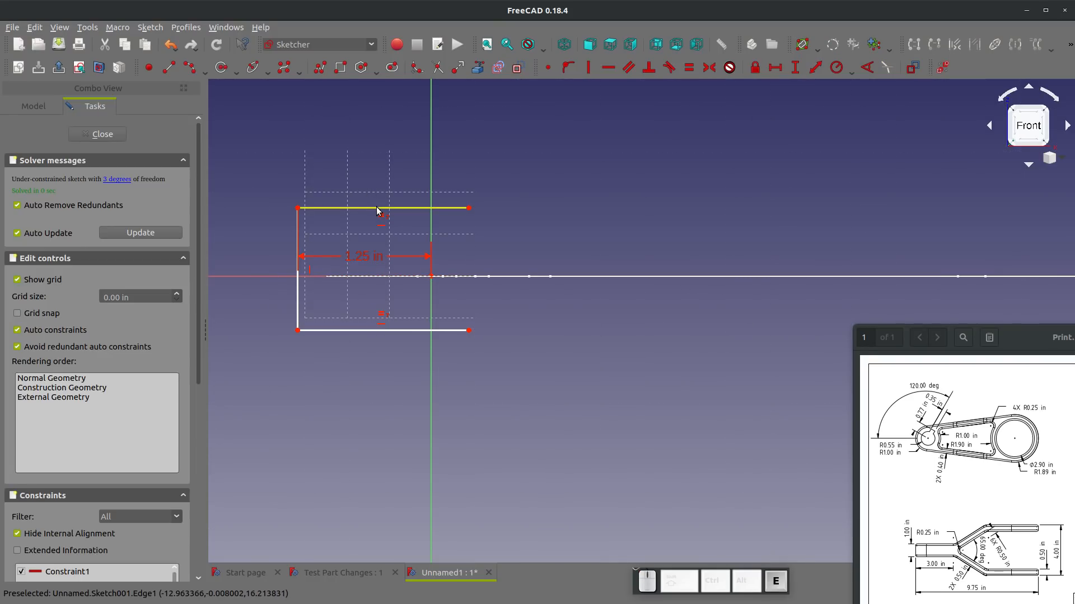
- Constrain the height of the polyline's vertical left side to 1 in
key(shift+v)
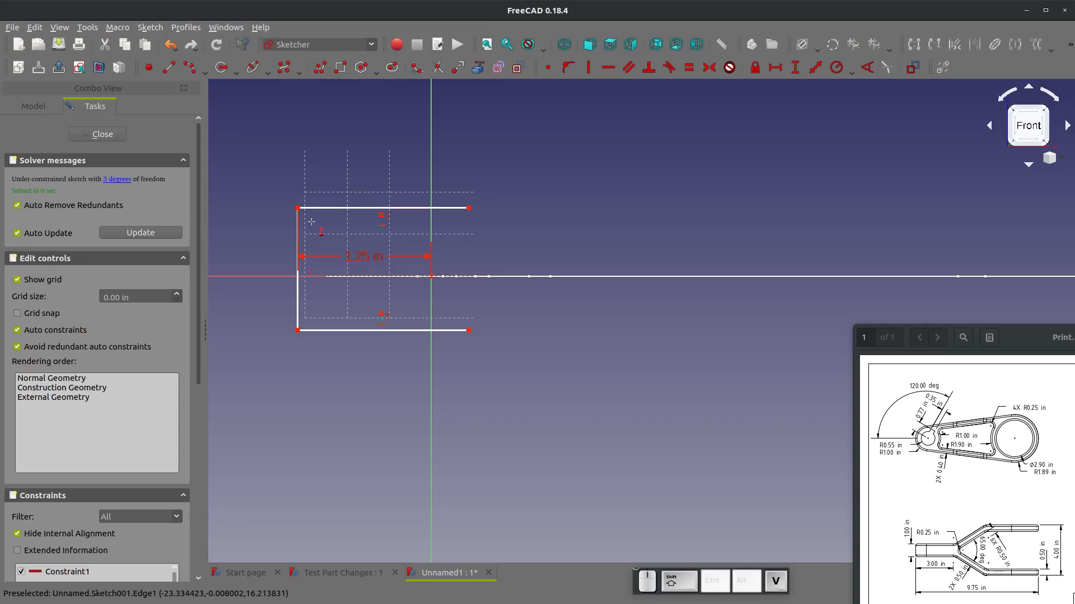
click(291, 319)
text(1)
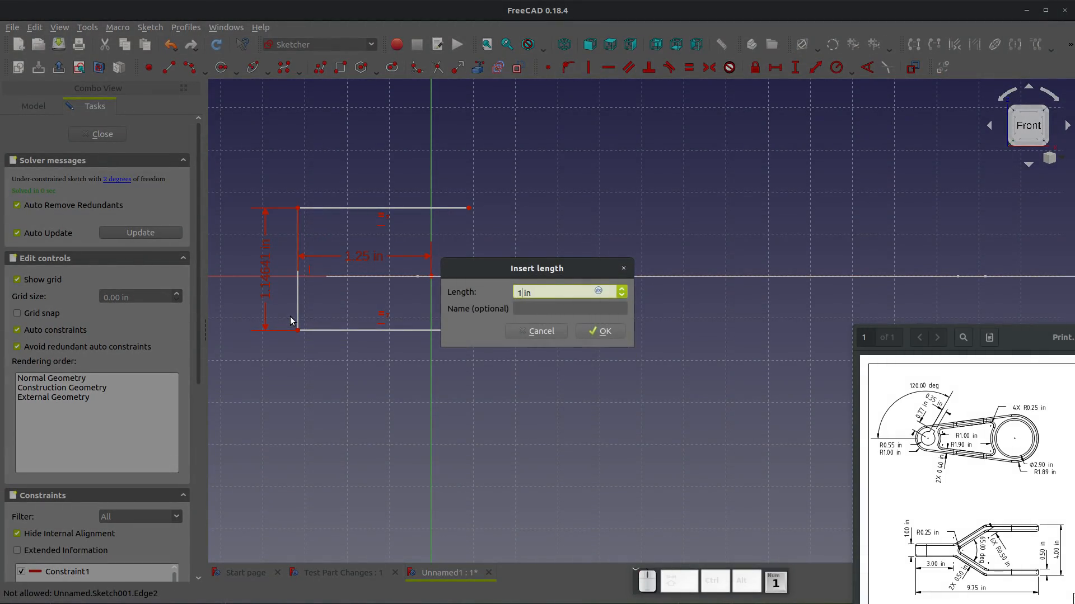
key(Return)
key(Escape)
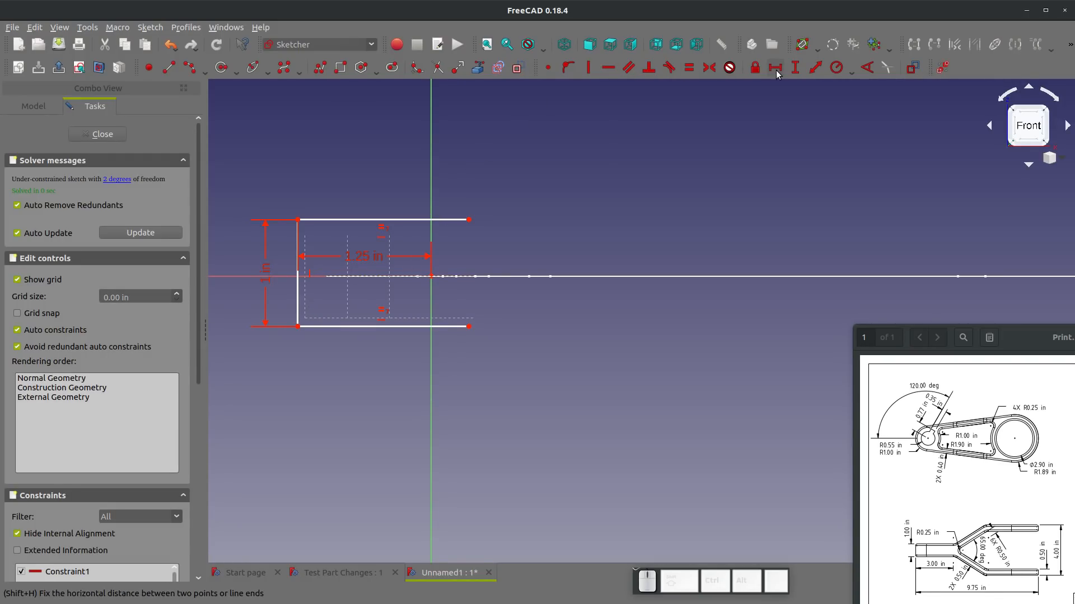
- Try to make the upper and lower horizontal lines symmetric about the horizontal axis by selecting the lines themselves
click(708, 68)
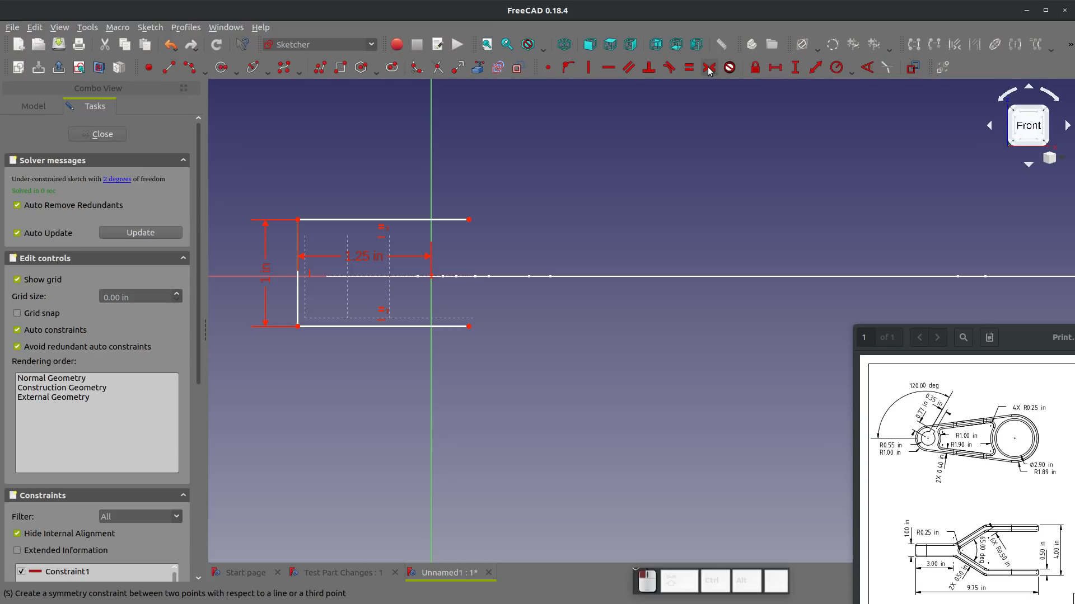
click(356, 220)
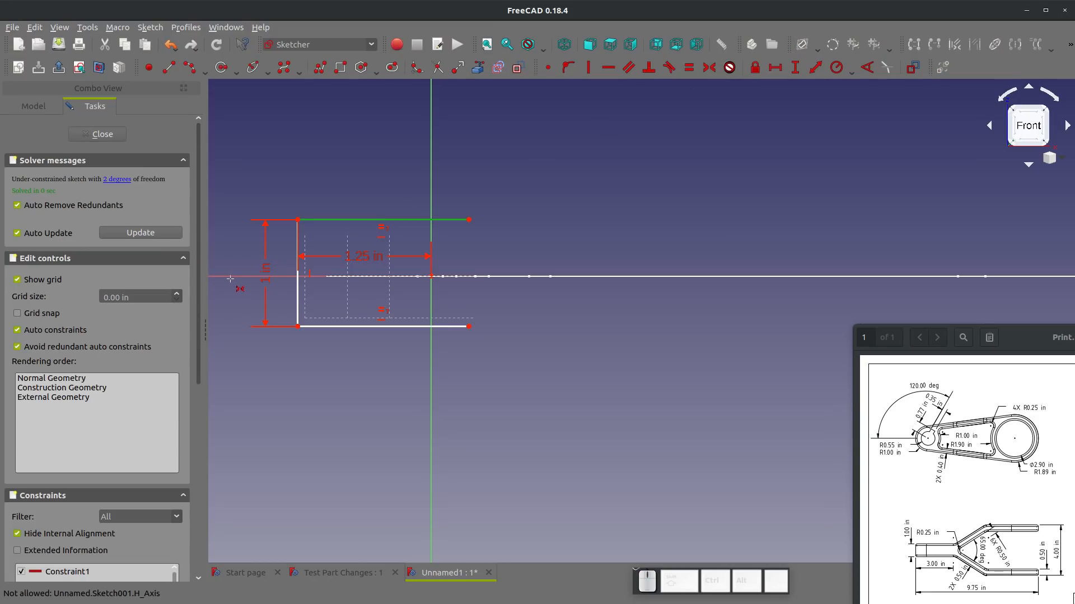
click(367, 328)
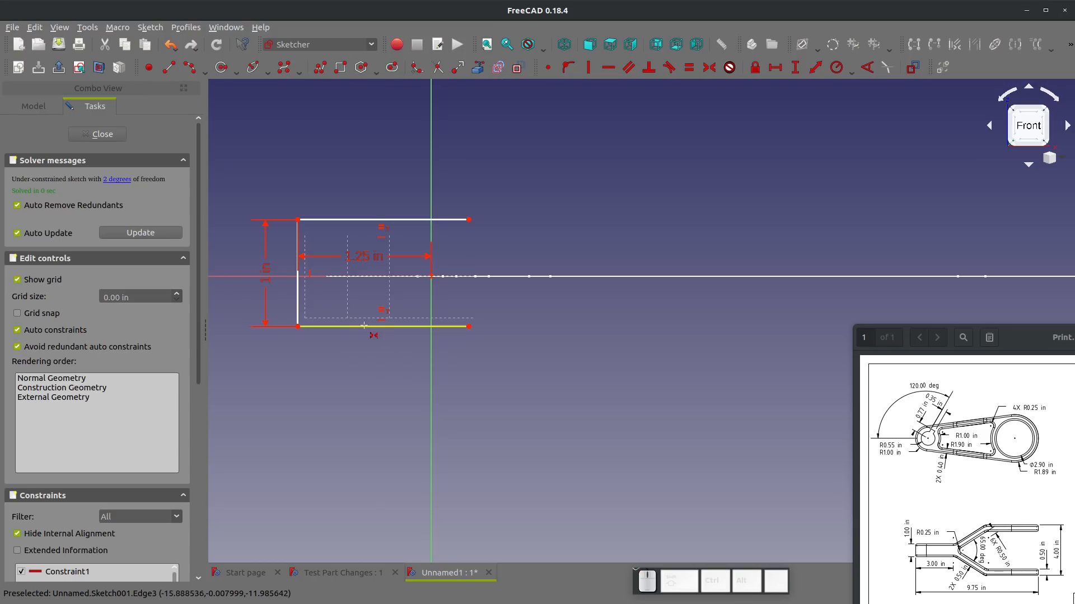
click(363, 326)
click(458, 311)
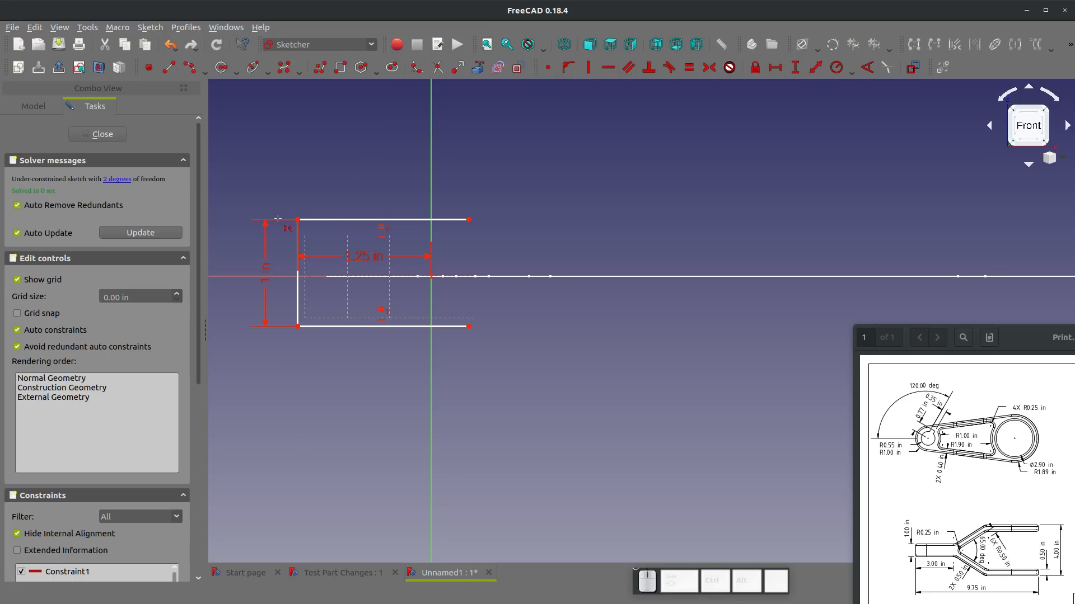
- Make the left side's two corner points symmetric about the horizontal axis and lengthen the horizontal lines by moving their right ends outward
click(297, 219)
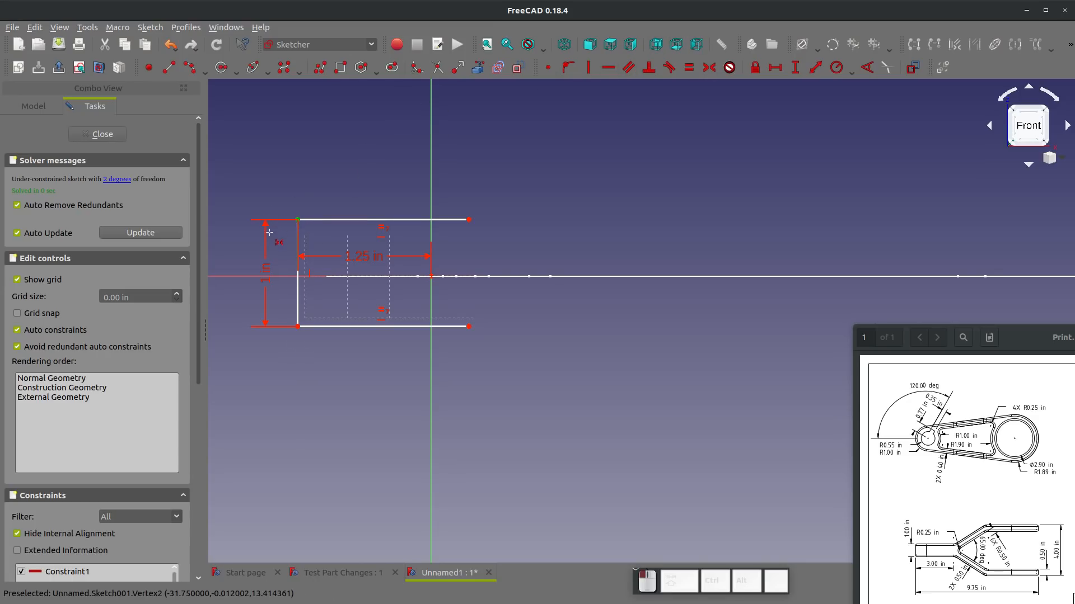
click(244, 275)
click(296, 326)
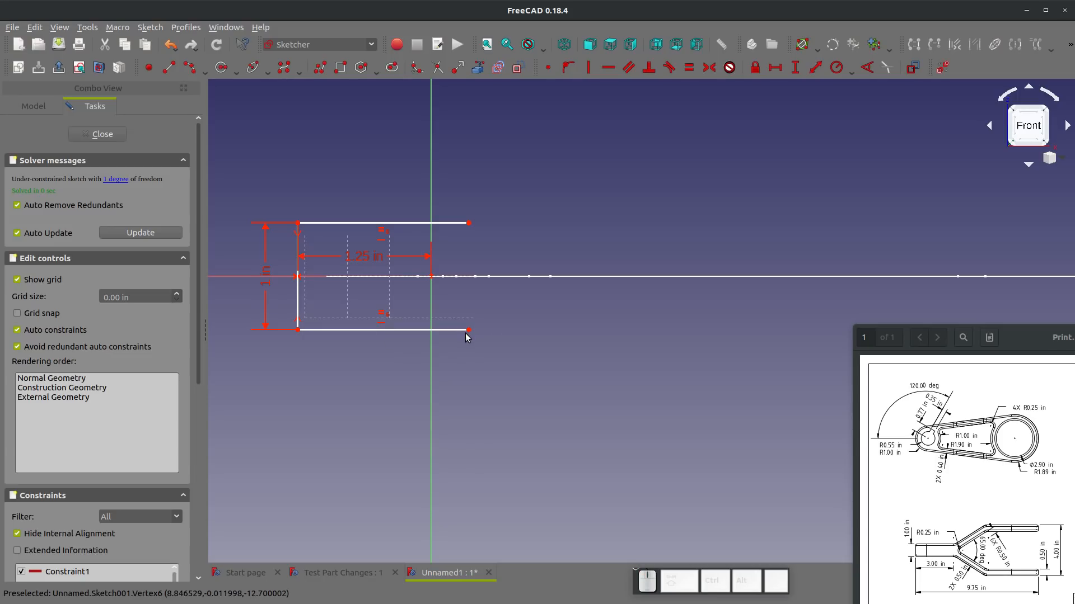
drag(468, 331, 636, 331)
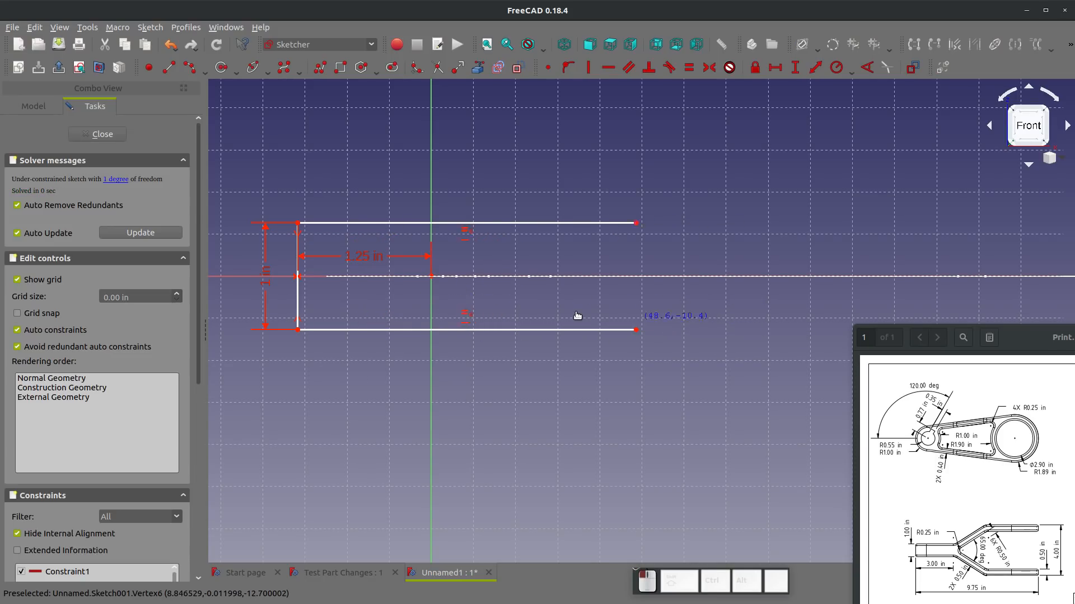
drag(577, 315, 575, 317)
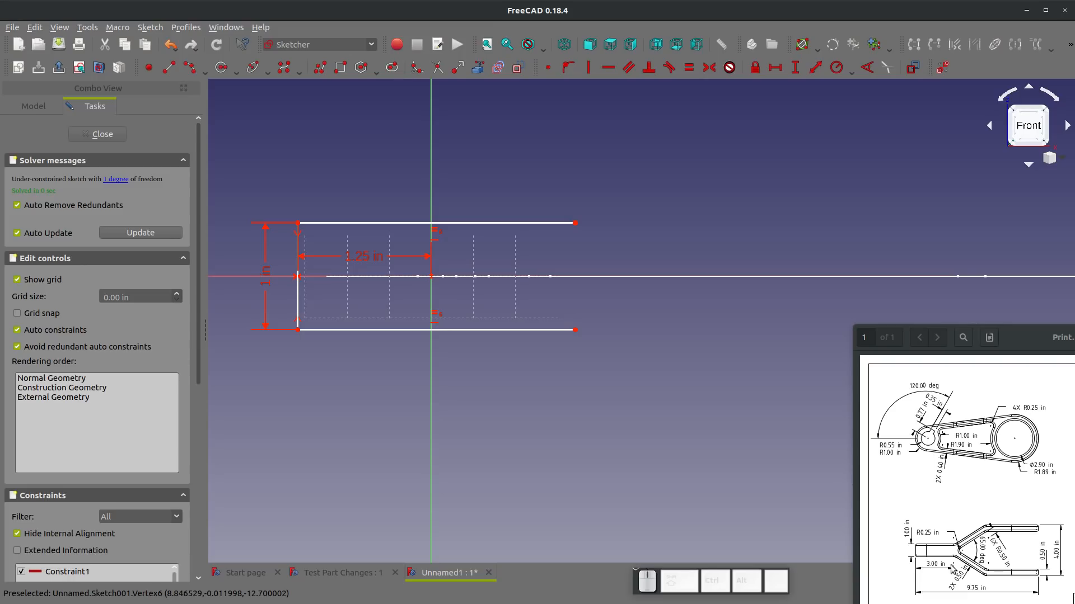
- Constrain the length of the lower horizontal line to 3 in
click(468, 329)
key(shift+g)
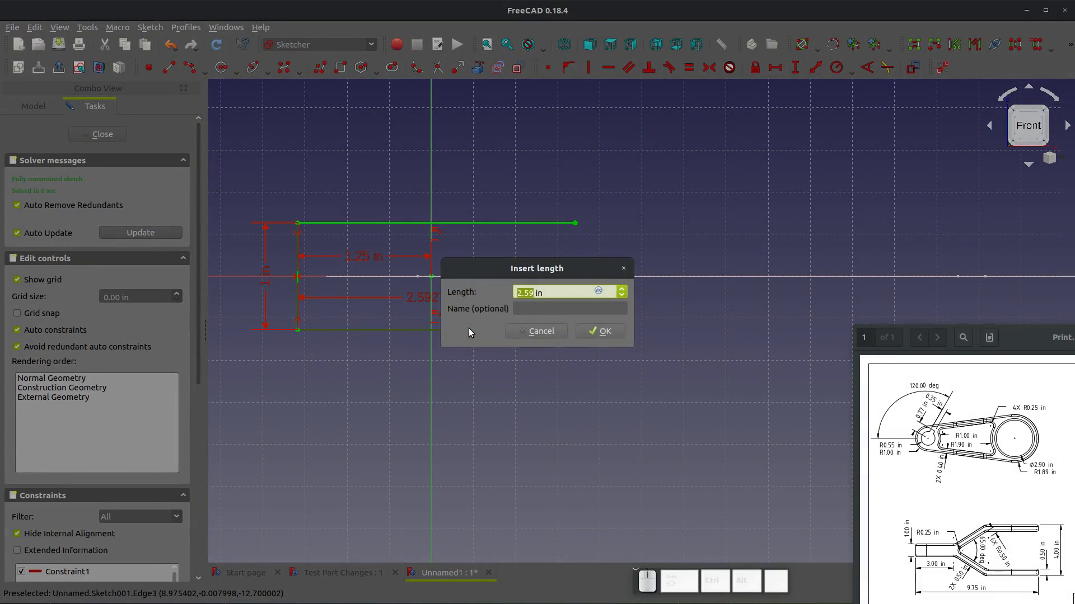
text(3)
key(Return)
- Draw a downward-curving arc of about 1.63 in radius from the right end of the lower horizontal line
click(190, 67)
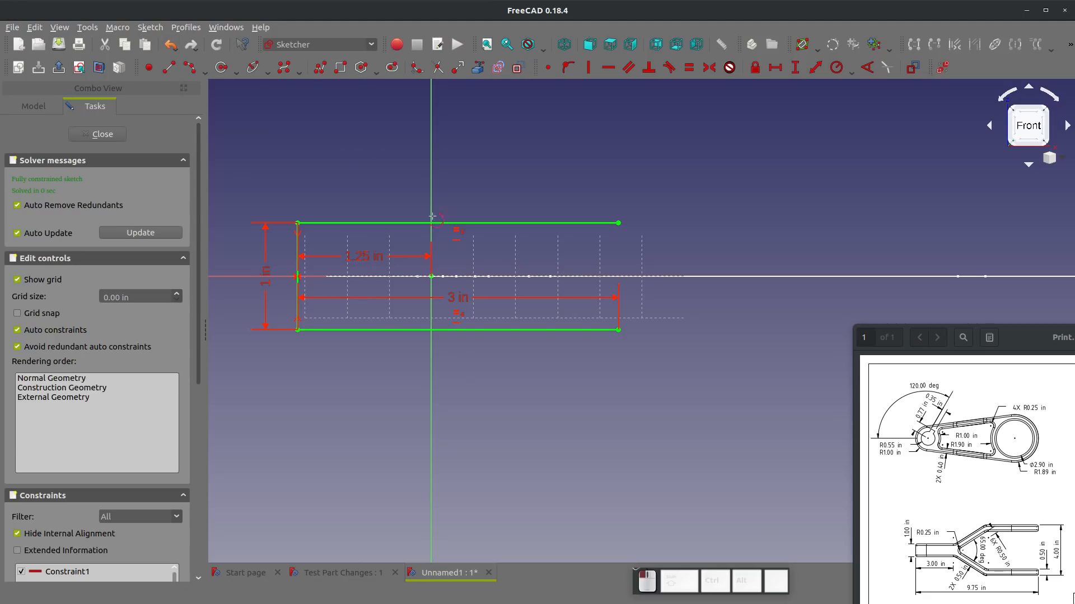
click(620, 330)
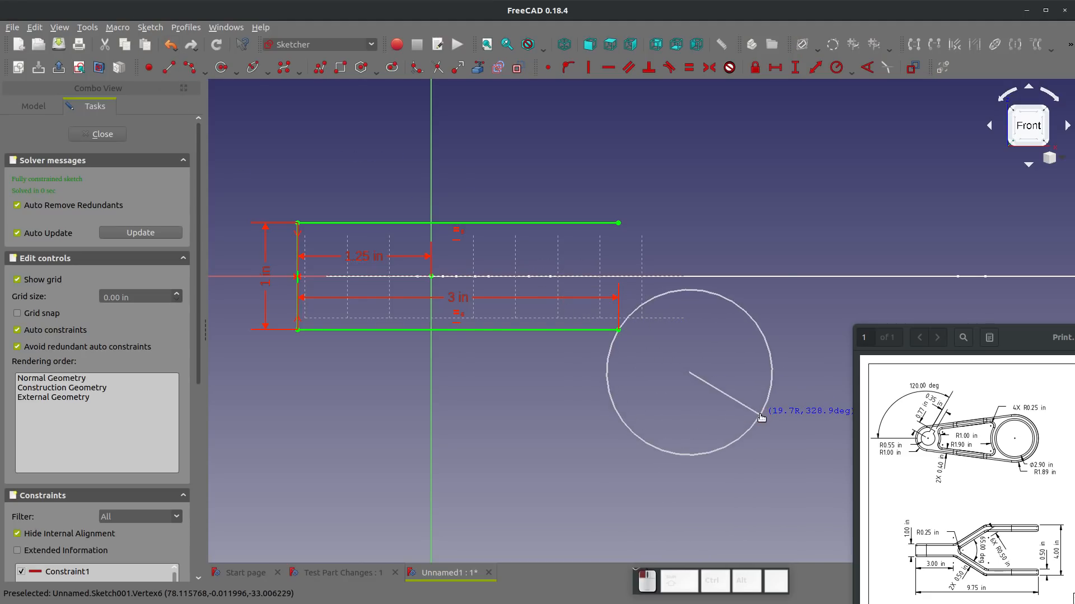
click(760, 415)
click(726, 374)
key(Escape)
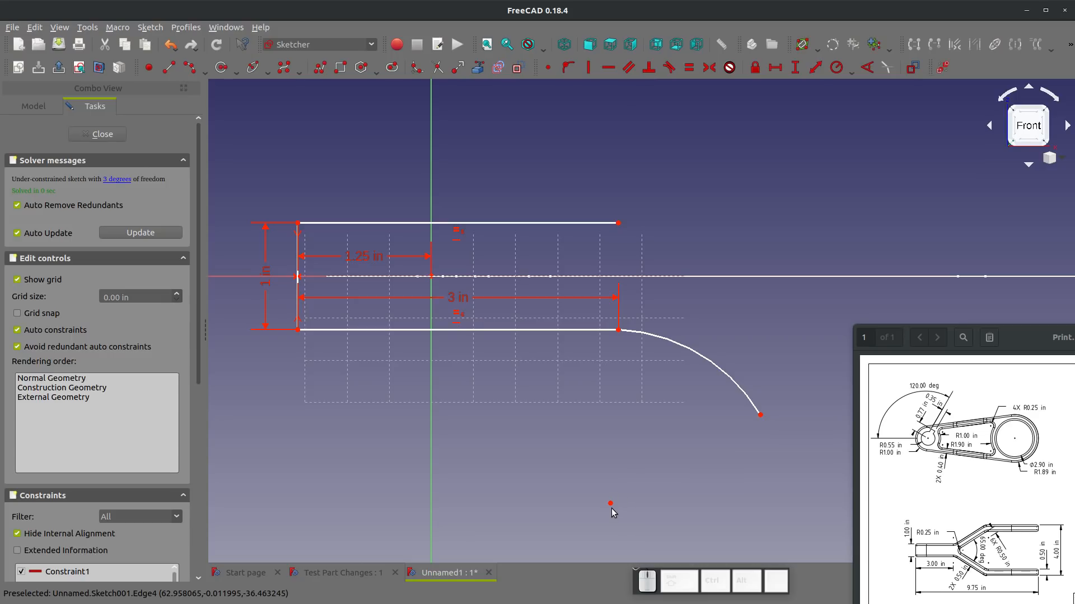
- Align the arc's center point vertically with its start point at the lower line's right end
click(610, 503)
click(619, 330)
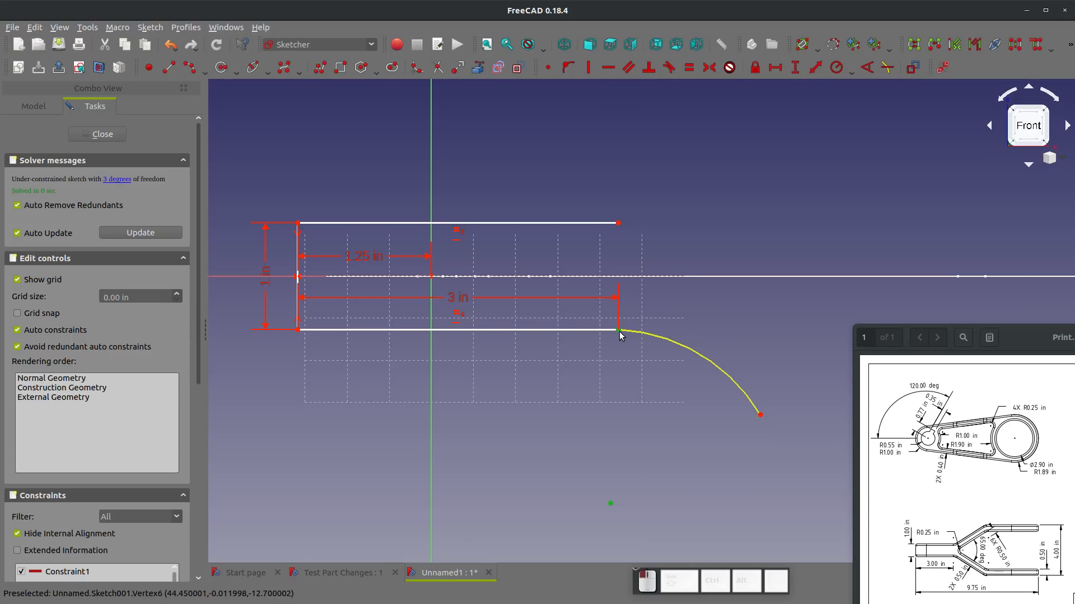
key(v)
click(619, 504)
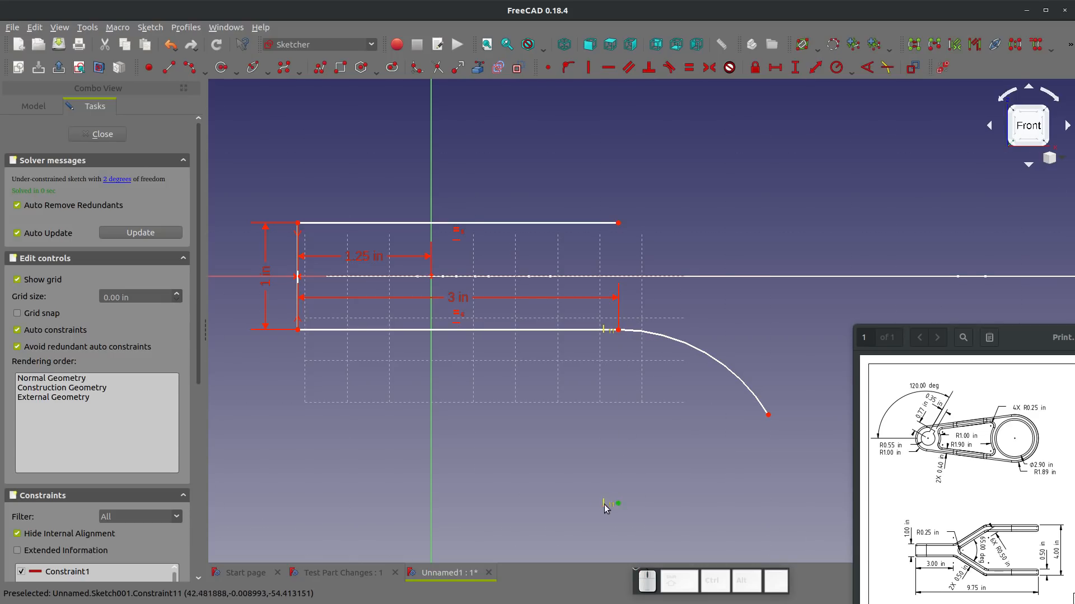
- Constrain the arc's radius to 0.5 in
scroll(507, 443, down, 4)
scroll(562, 423, up, 4)
click(578, 409)
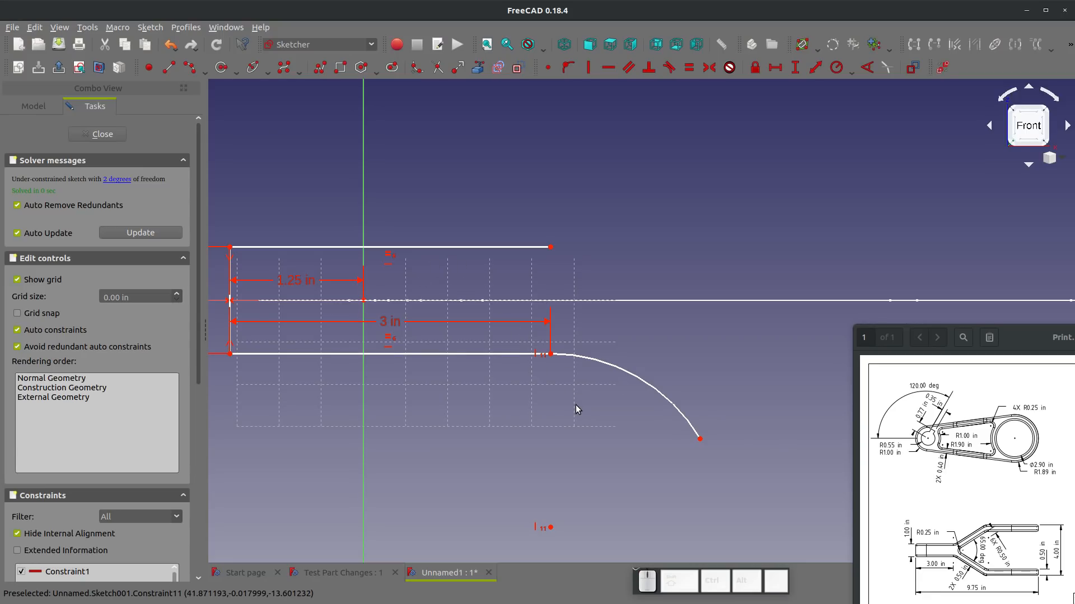
key(shift+r)
click(645, 391)
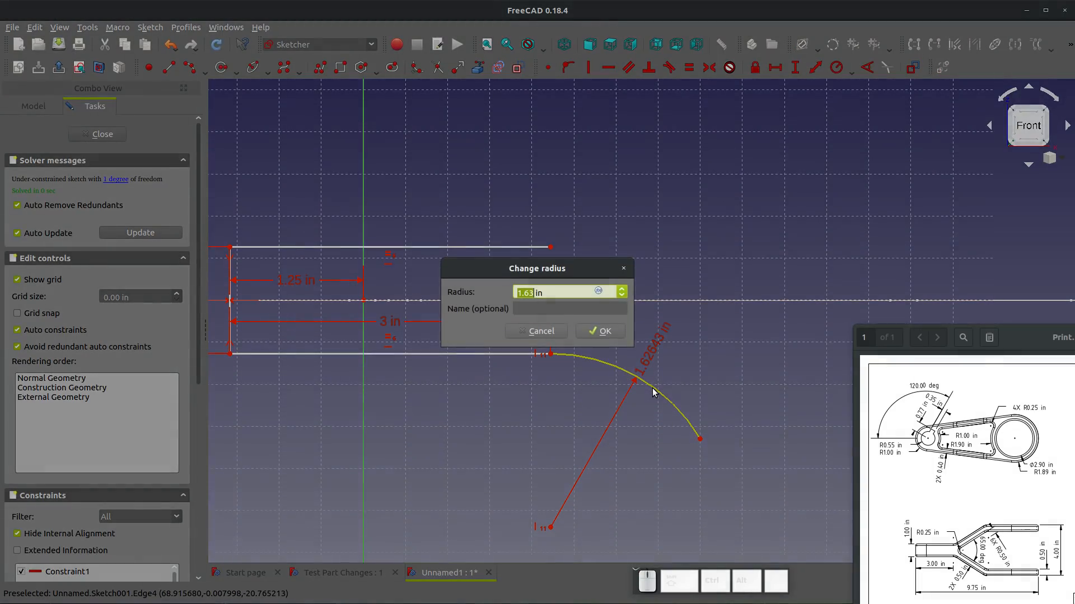
text(0.5)
key(Return)
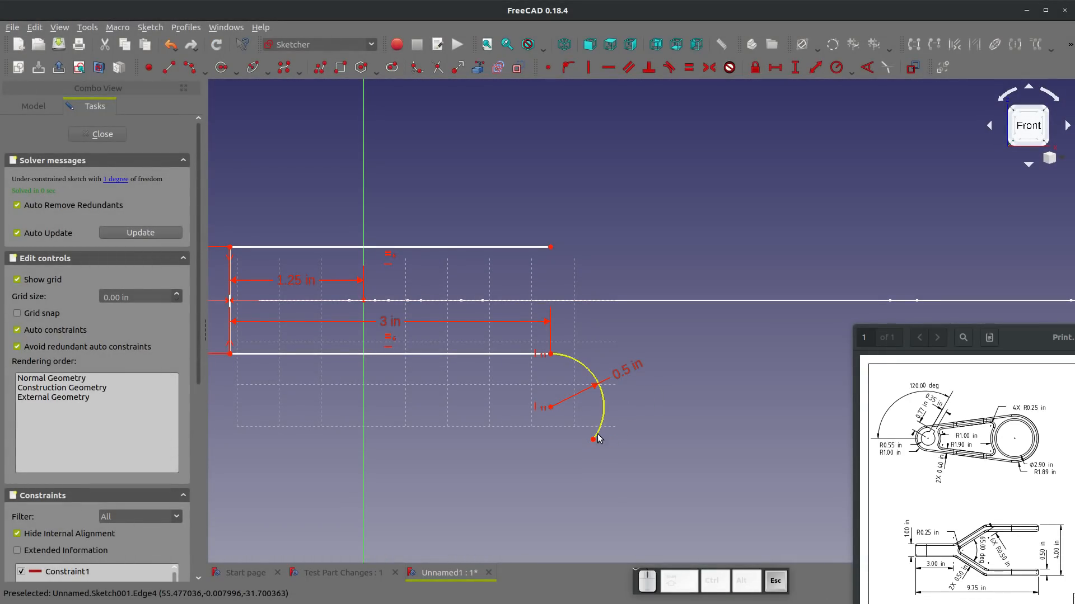
- Shorten the arc by moving its free end, and draw a tangent line from it sloping down to the right at about 34°
drag(593, 439, 605, 342)
click(169, 68)
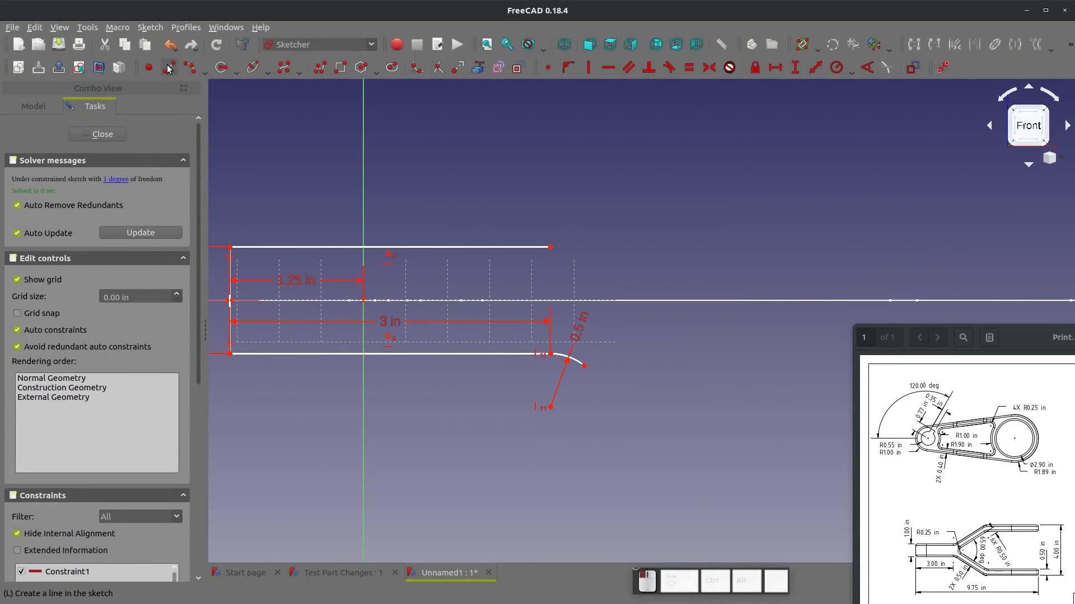
click(584, 365)
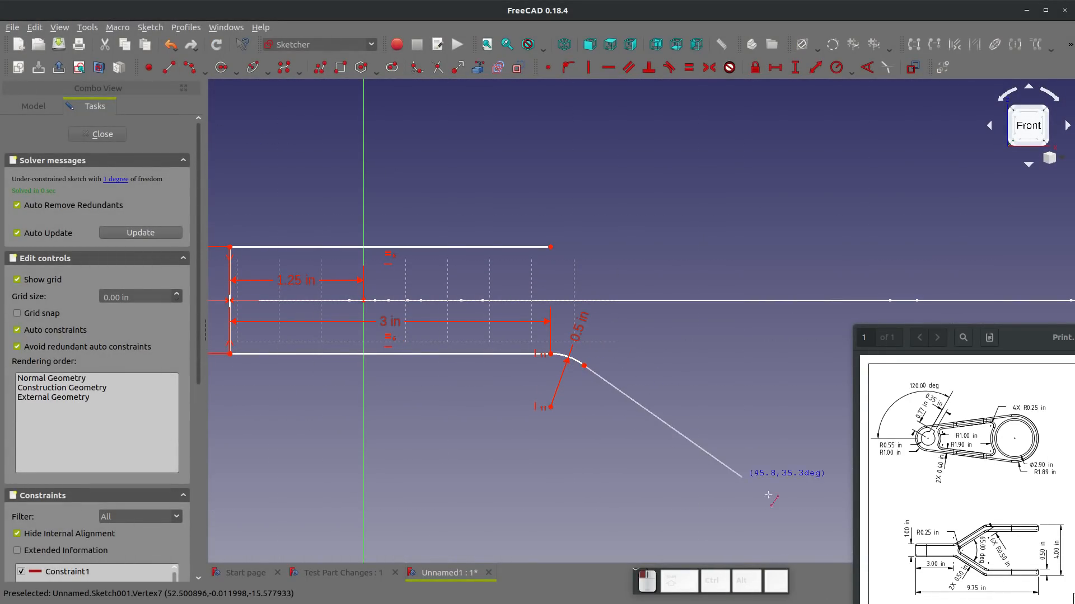
click(798, 508)
key(Escape)
click(692, 451)
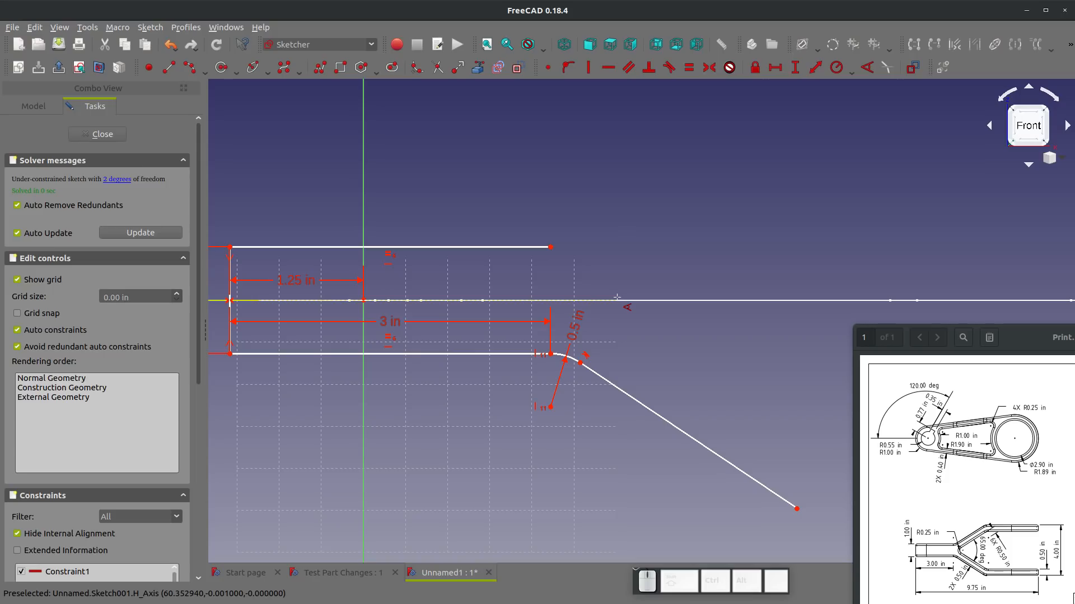
- Constrain the angle between the horizontal axis and the sloping line to 180-(65/2) deg, and move the angle's label below the profile
click(658, 413)
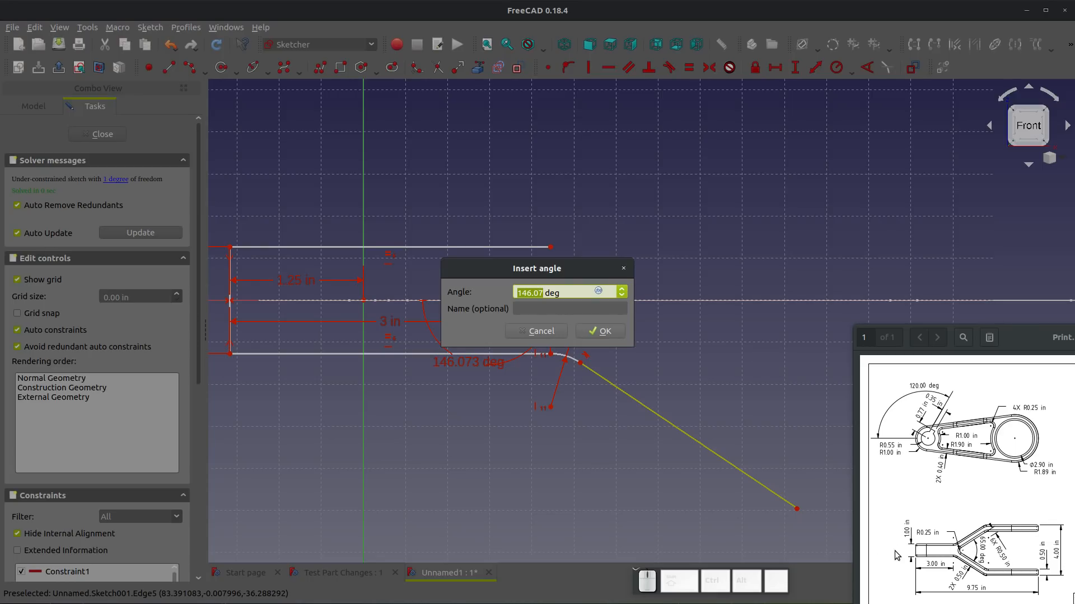
text(16)
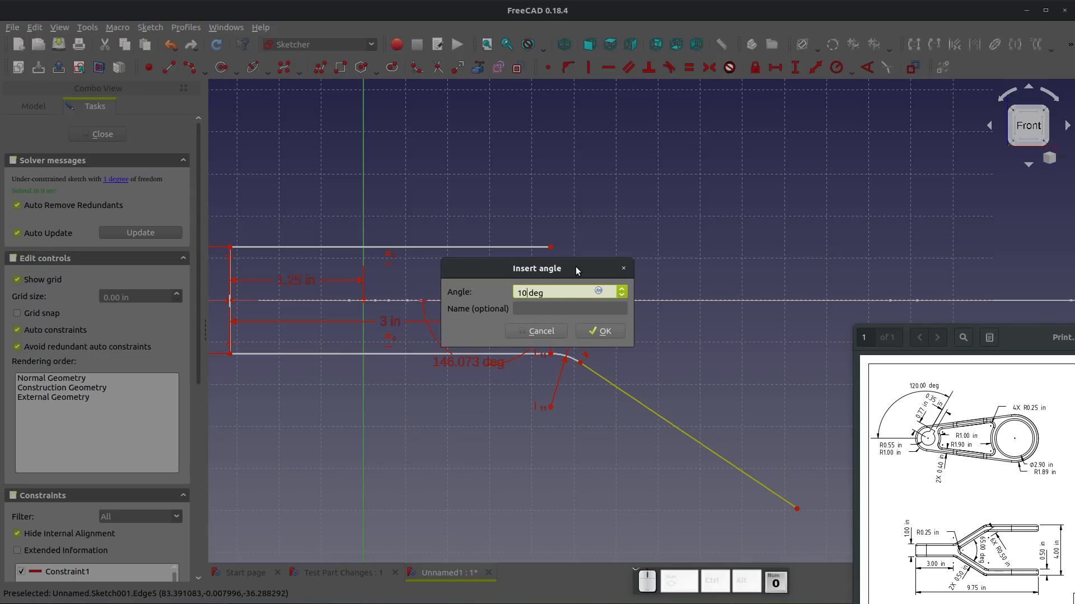
key(BackSpace)
text(80-)
text((65/)
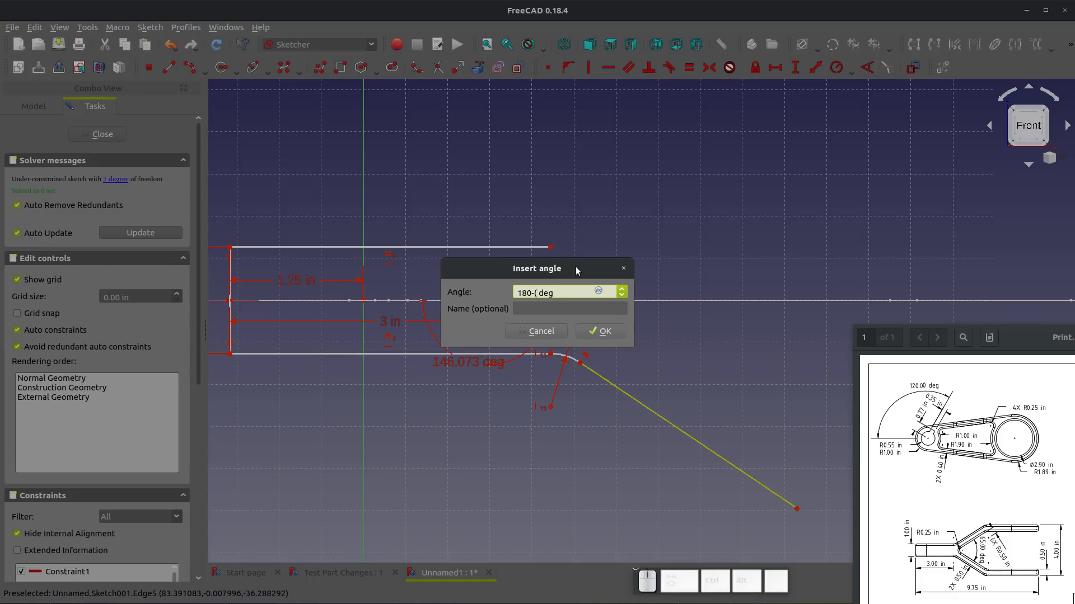
text(2))
key(Return)
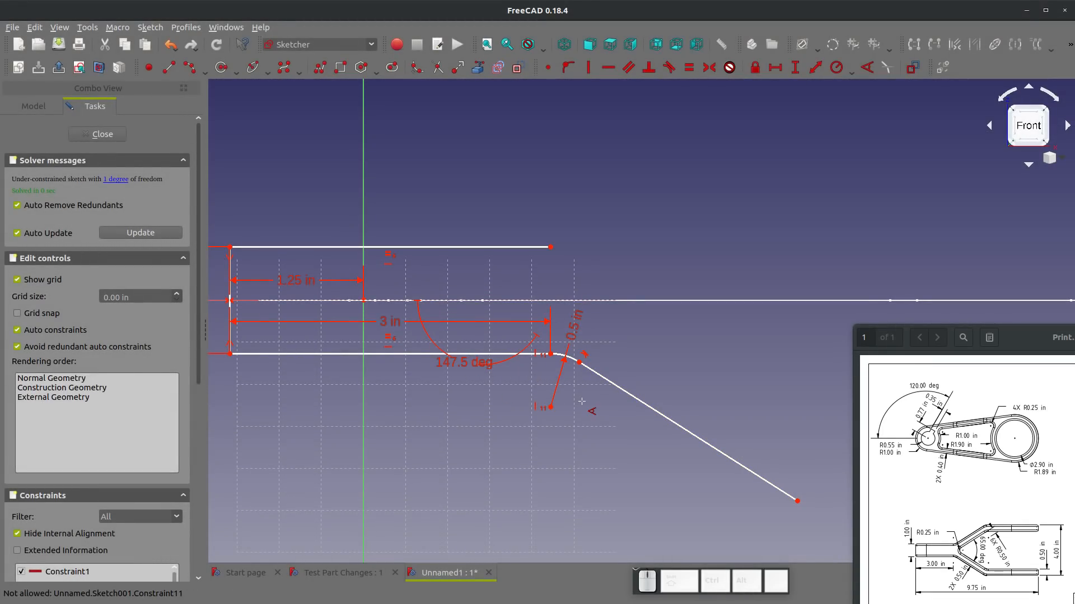
drag(455, 371, 459, 459)
- Draw a second arc from the lower end of the sloping line, curving toward horizontal with its center above
scroll(639, 435, down, 3)
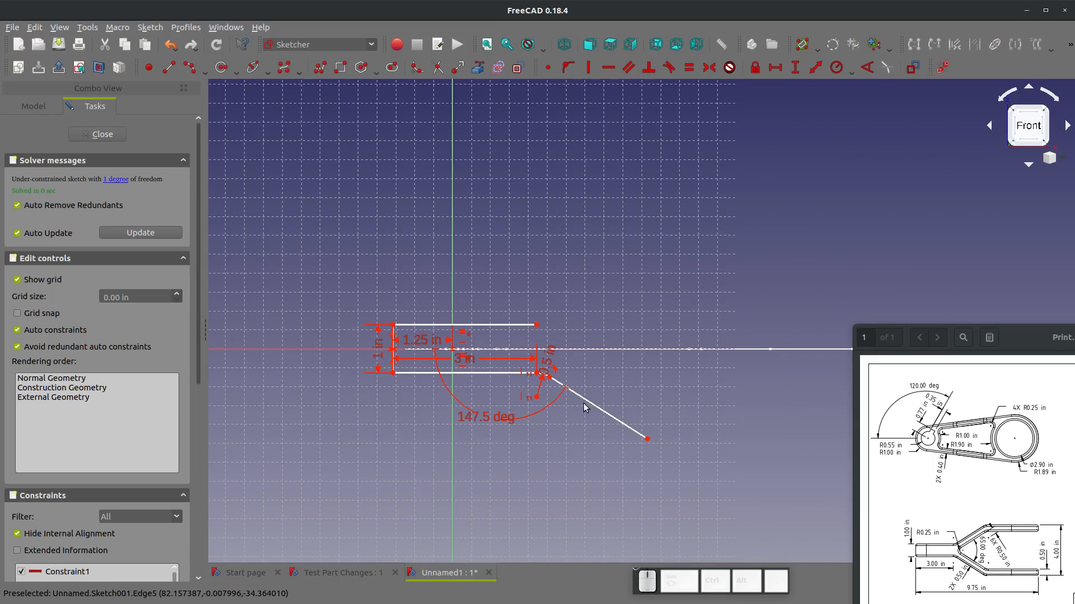
click(192, 71)
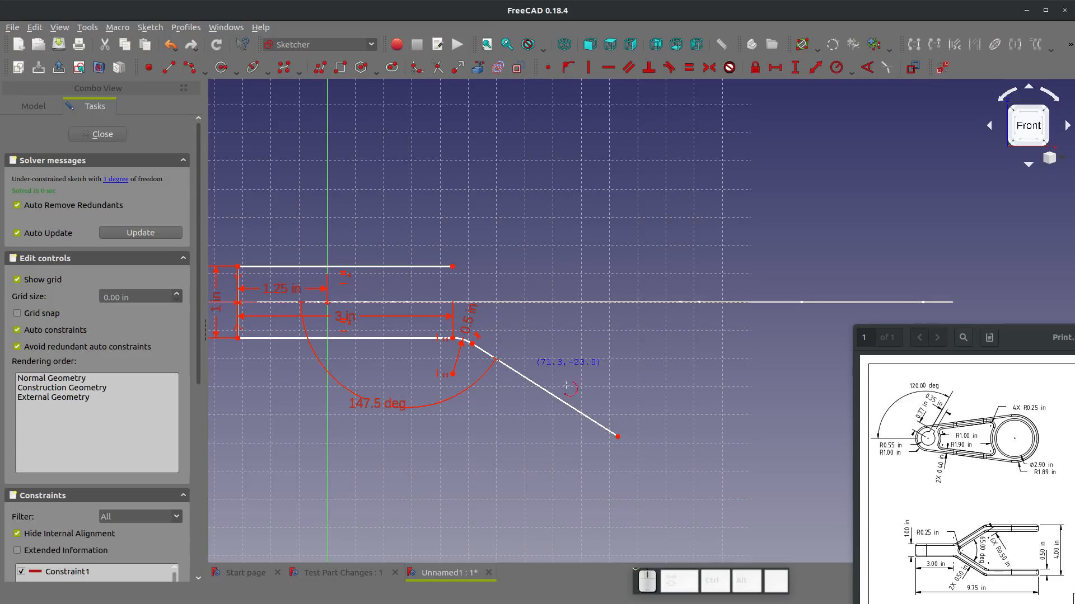
click(618, 437)
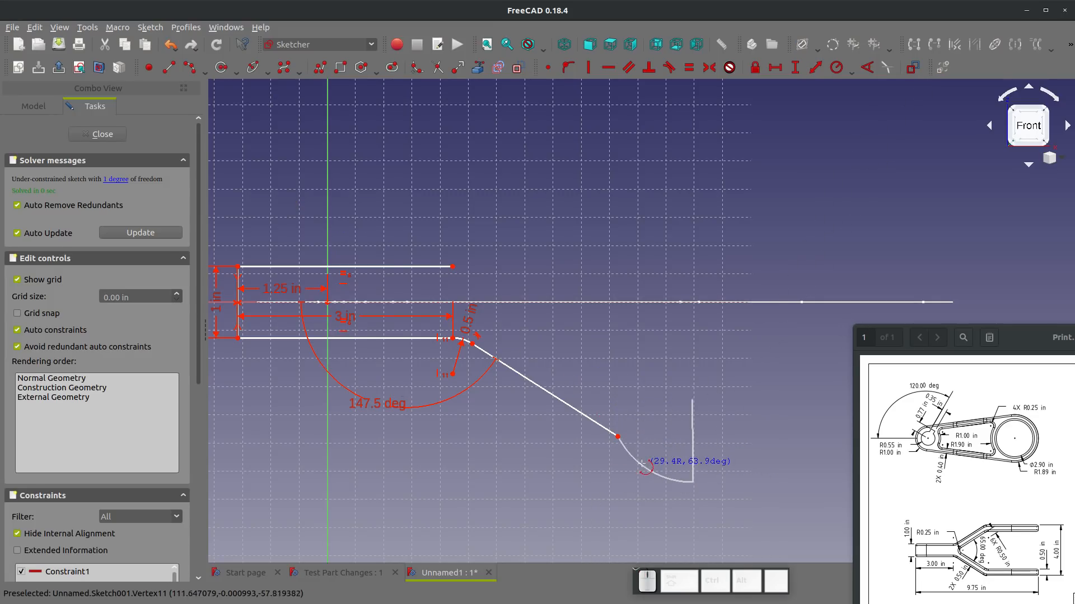
click(694, 482)
- Make the second arc tangent to the sloping line
key(t)
key(t)
click(640, 461)
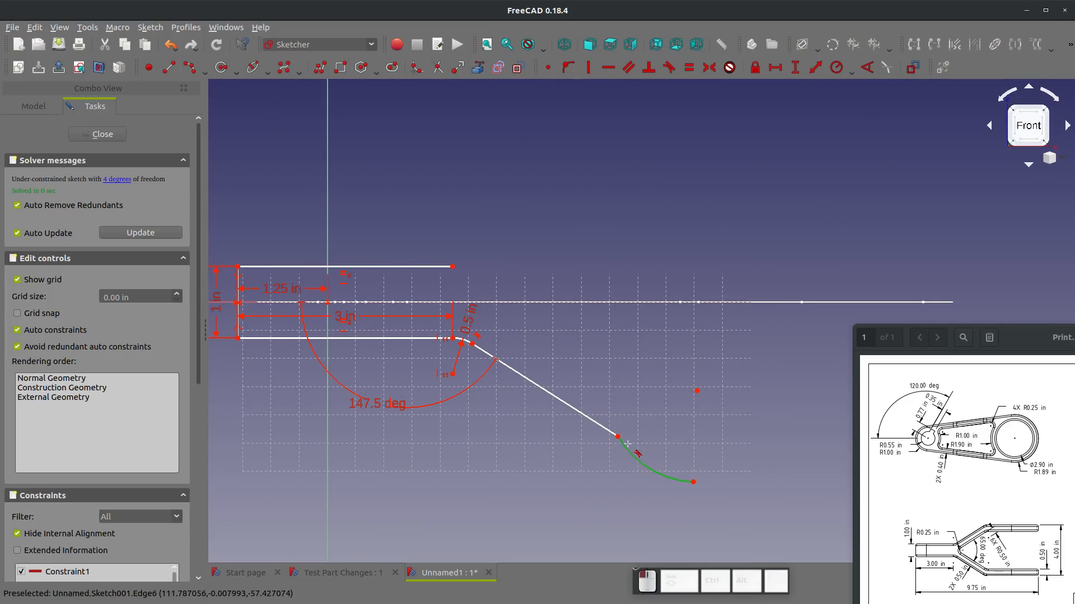
click(608, 430)
click(621, 450)
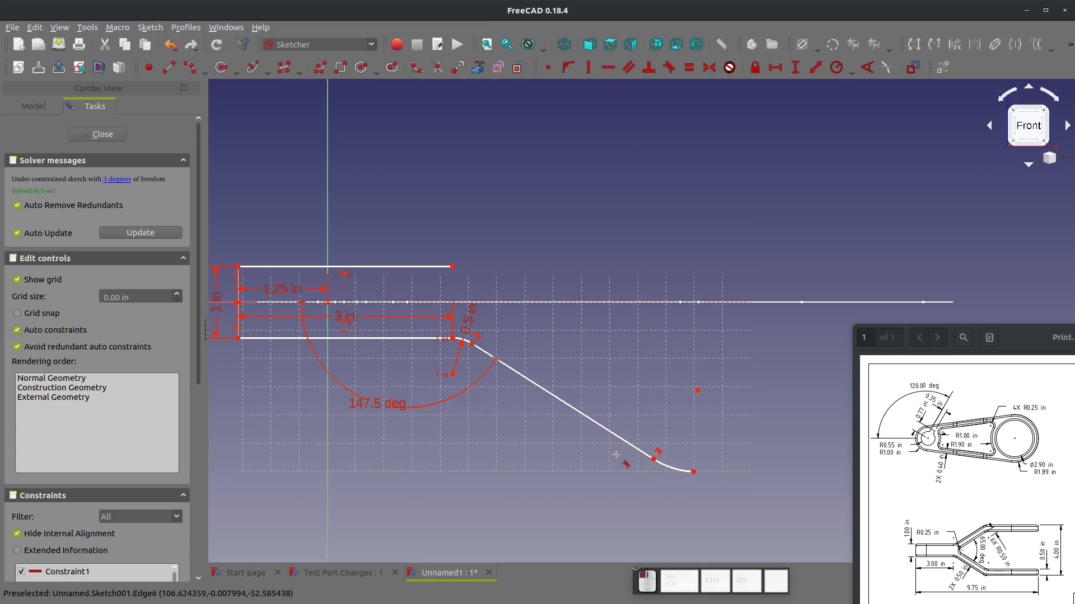
- Make the second arc's radius equal to the first arc's, and align its center vertically with its free end
click(662, 468)
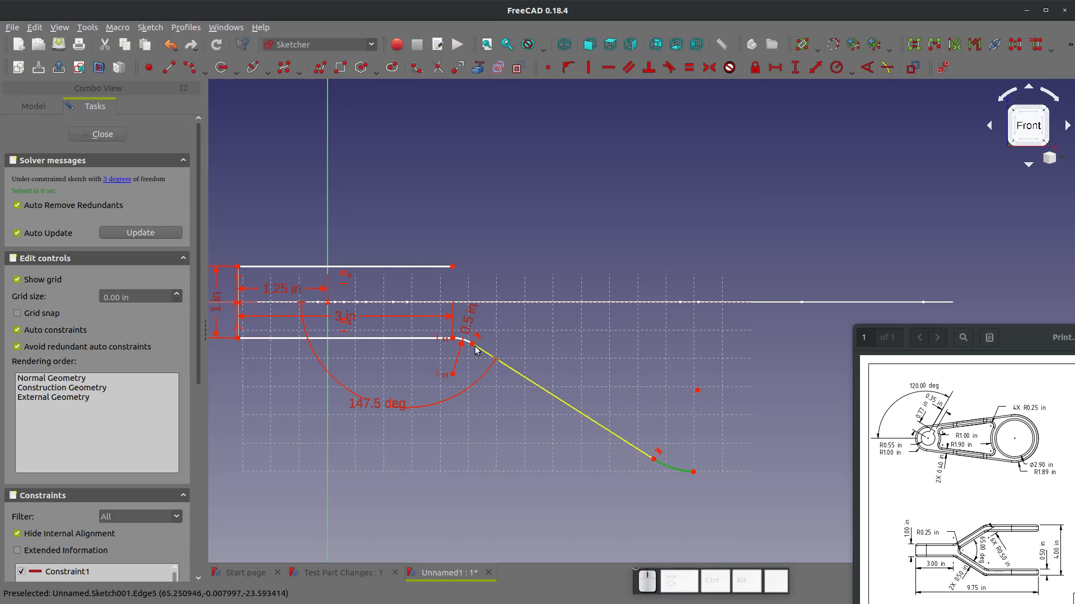
click(468, 340)
key(e)
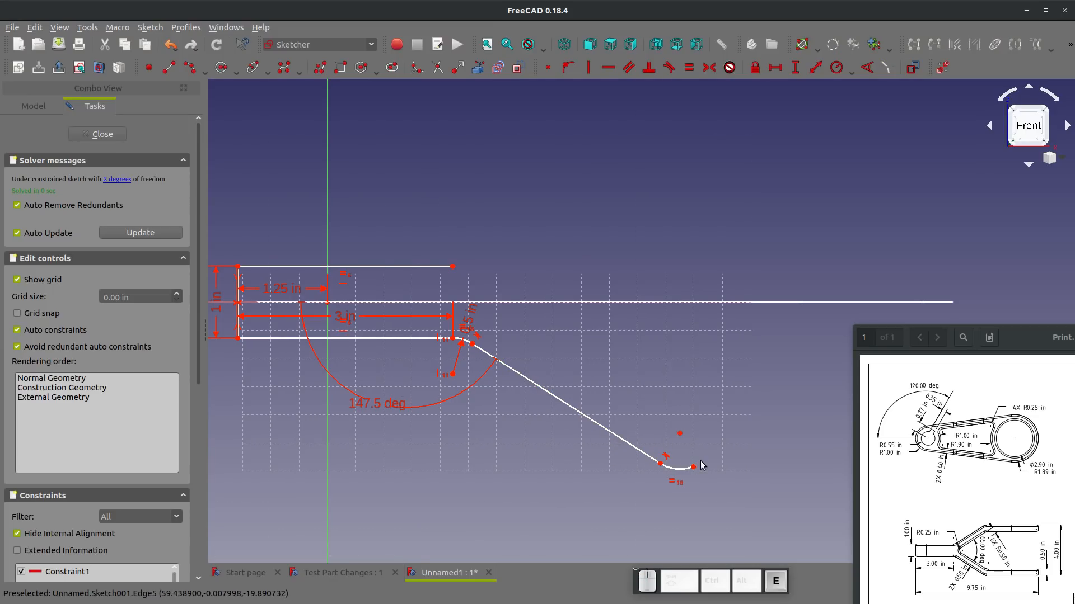
click(679, 434)
click(693, 469)
key(v)
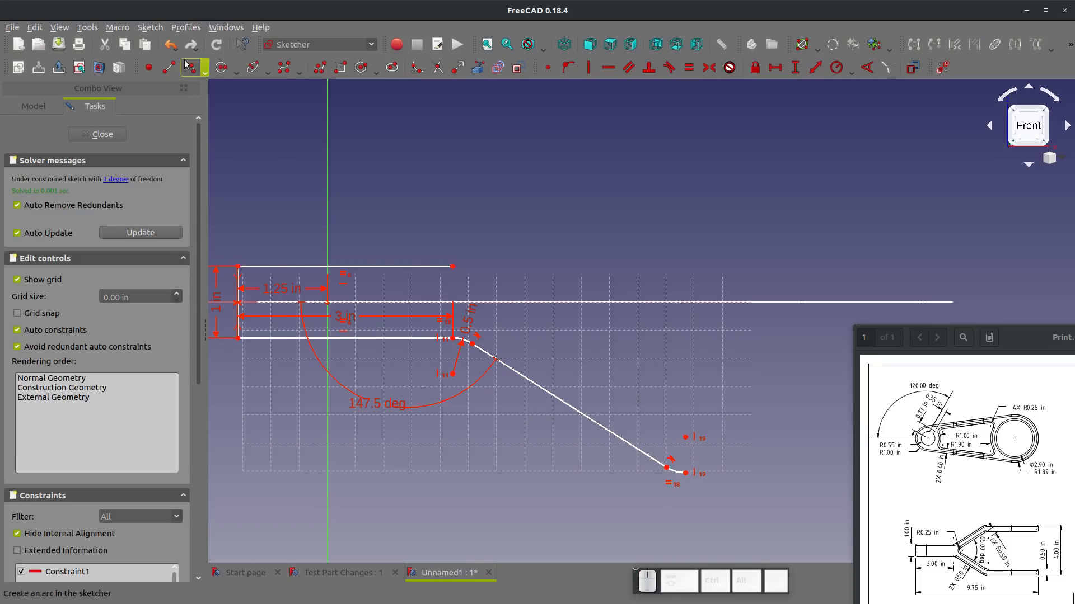
- Draw a horizontal line about 36 mm long to the right from the free end of the second arc
click(685, 473)
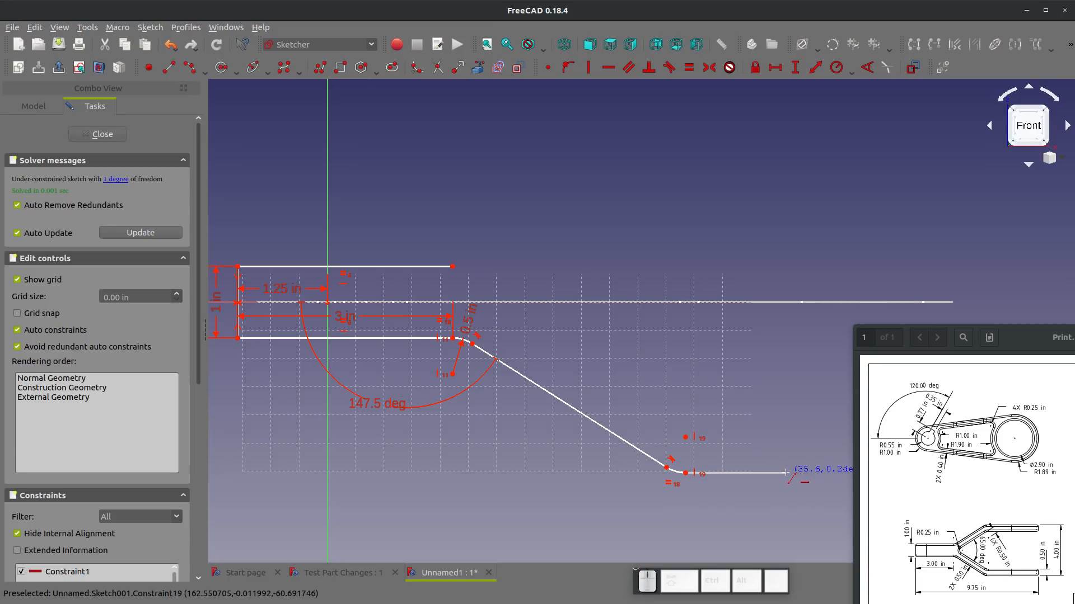
click(787, 473)
key(Escape)
- Constrain the horizontal distance from the profile's lower left corner to the new line's right end to 9.75 in
scroll(629, 395, down, 2)
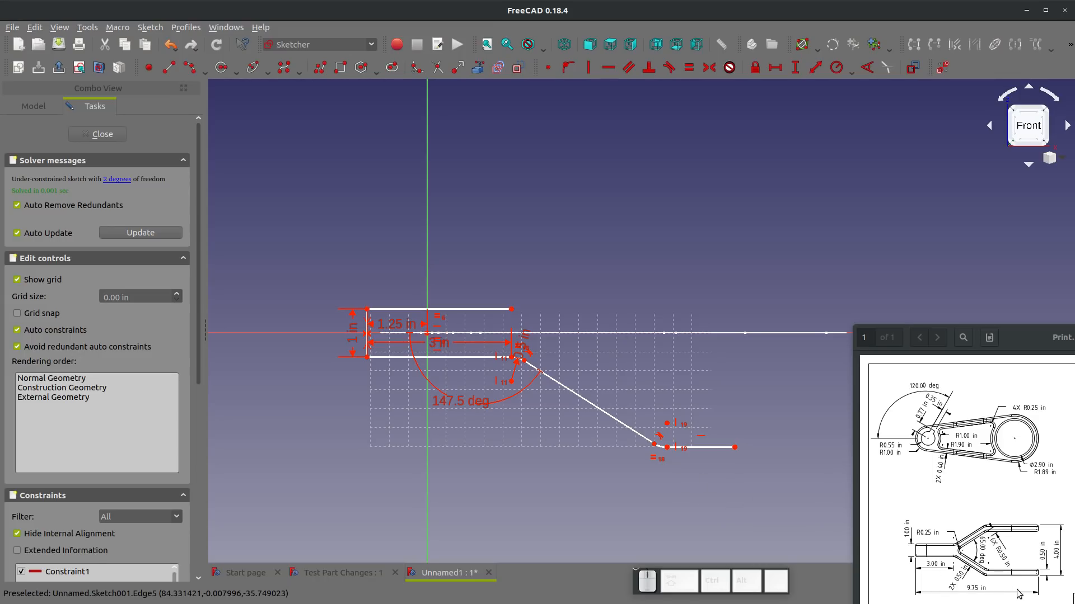
click(736, 448)
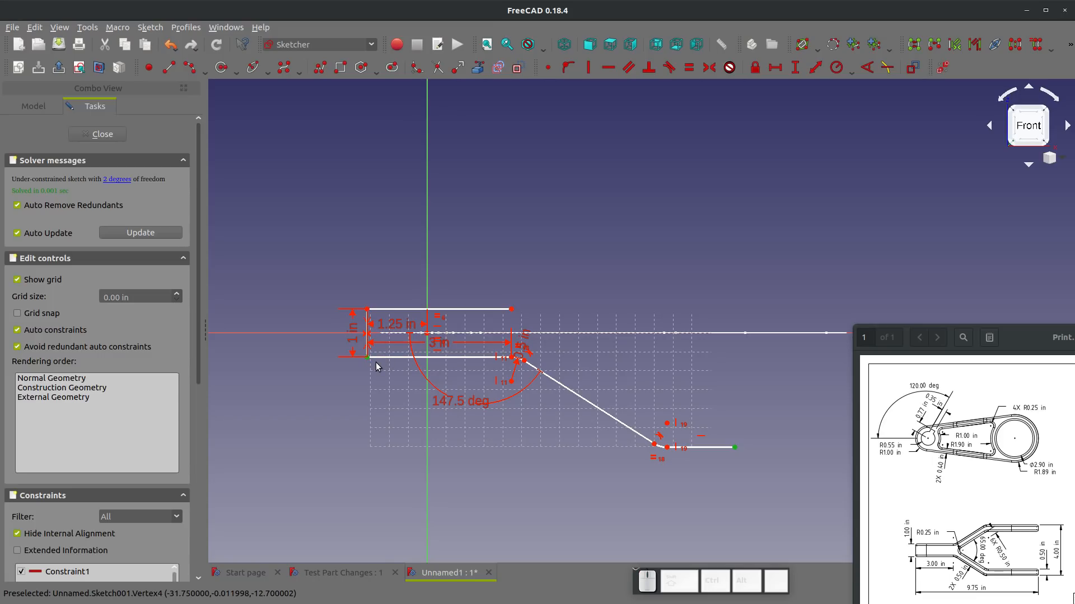
key(shift+h)
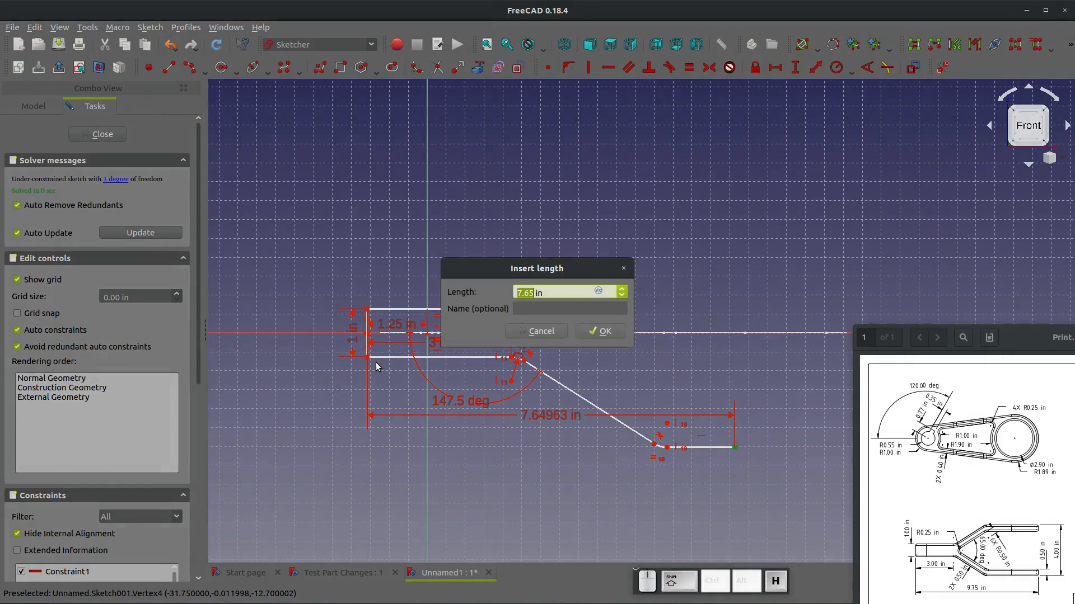
text(9.75)
key(Return)
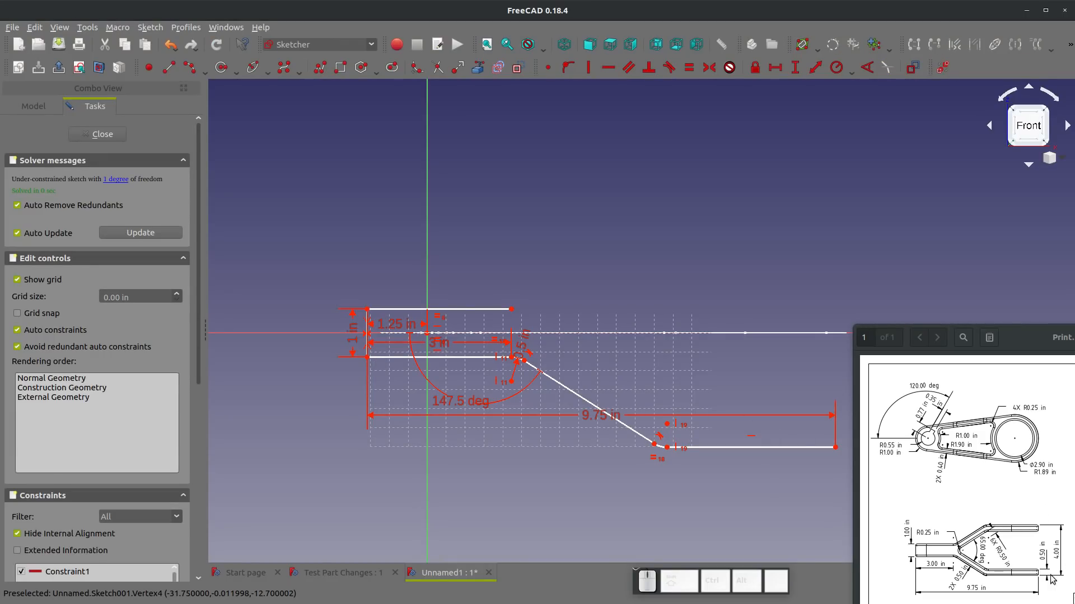
- Constrain the vertical distance from the origin to the right end of the lower arm line to 2 in
click(428, 333)
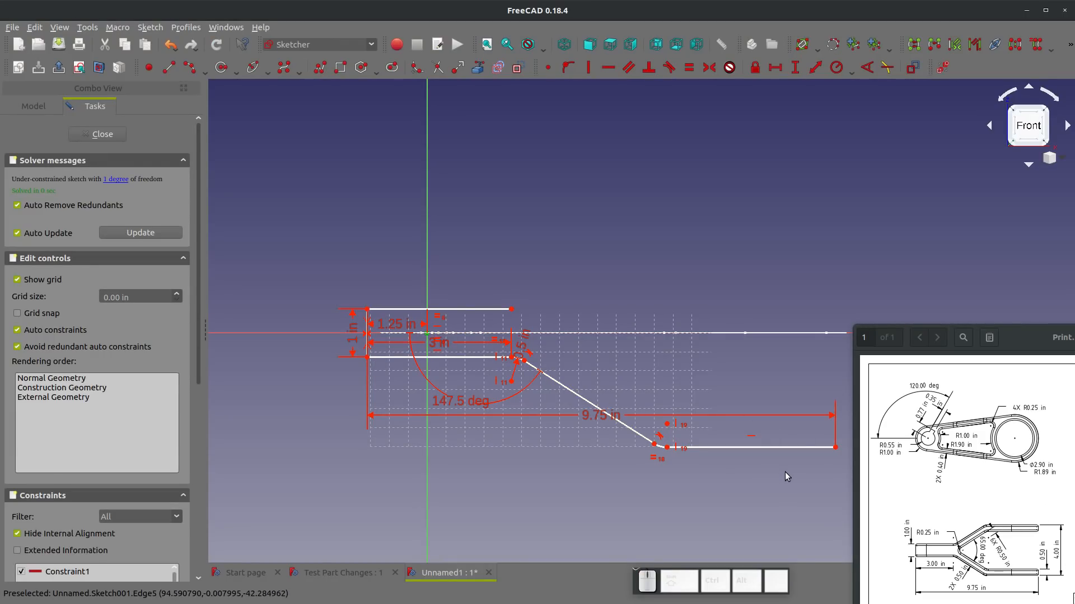
click(835, 446)
key(shift+v)
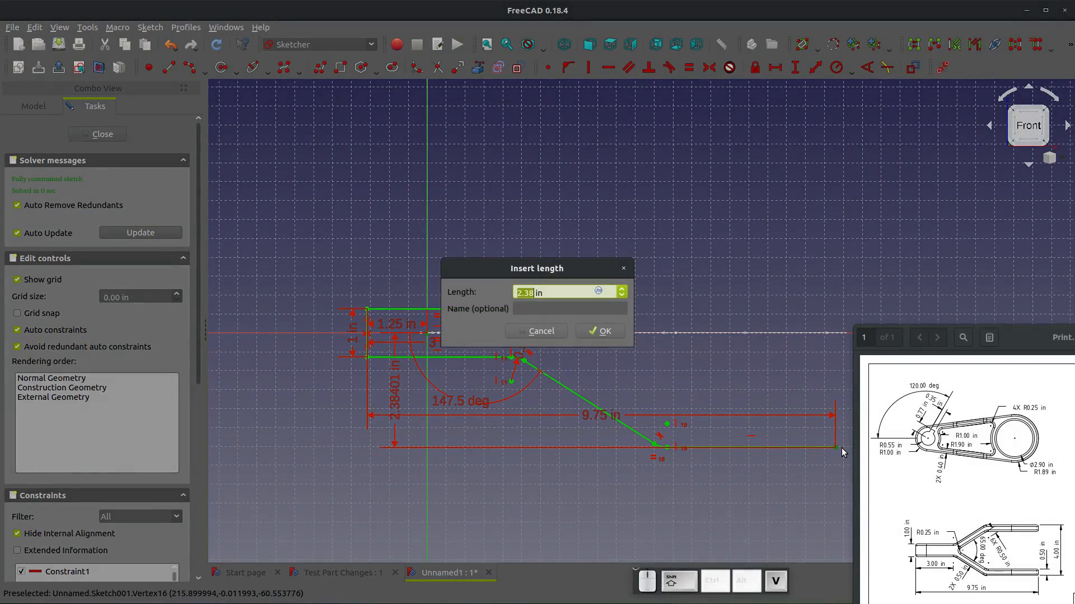
text(2)
key(Return)
- Draw a vertical line about 23 mm long upward from the right end of the lower arm line
scroll(442, 382, down, 4)
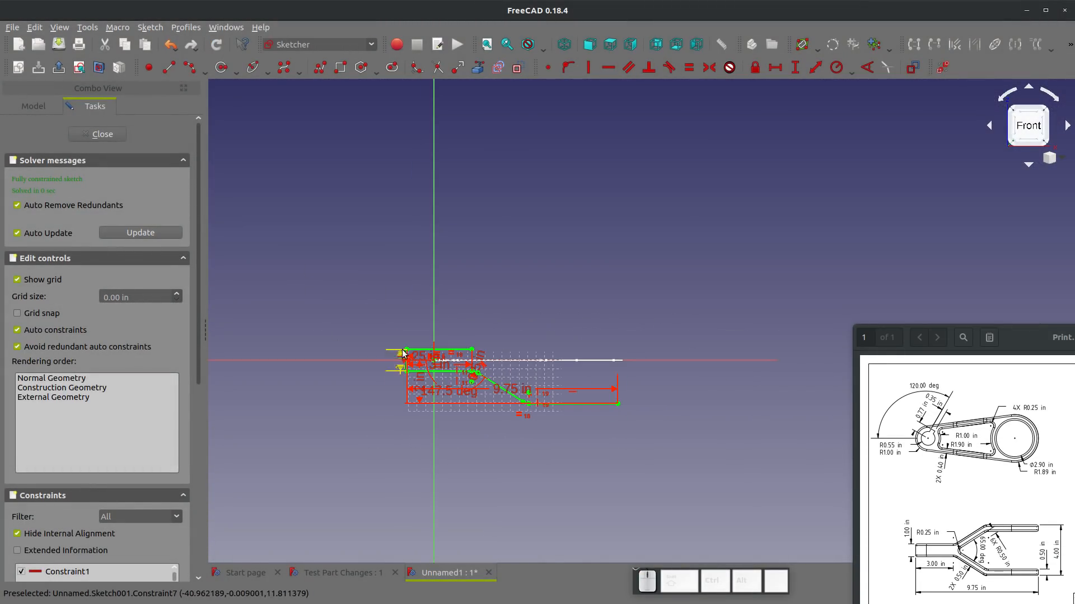
scroll(498, 350, up, 2)
scroll(498, 350, up, 2)
scroll(200, 198, down, 1)
scroll(307, 226, down, 2)
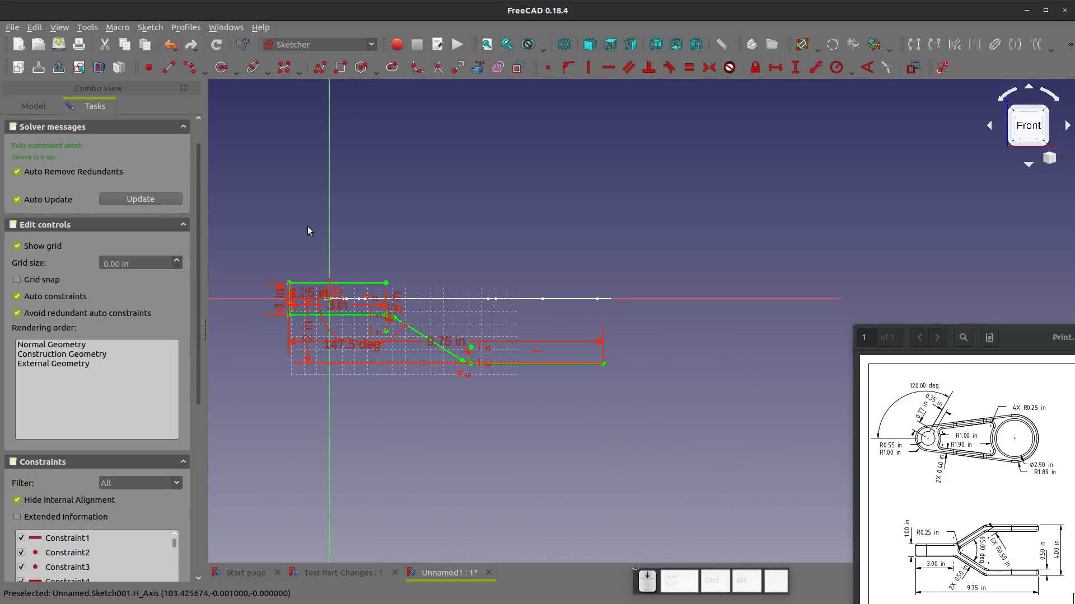
click(171, 69)
scroll(638, 324, up, 2)
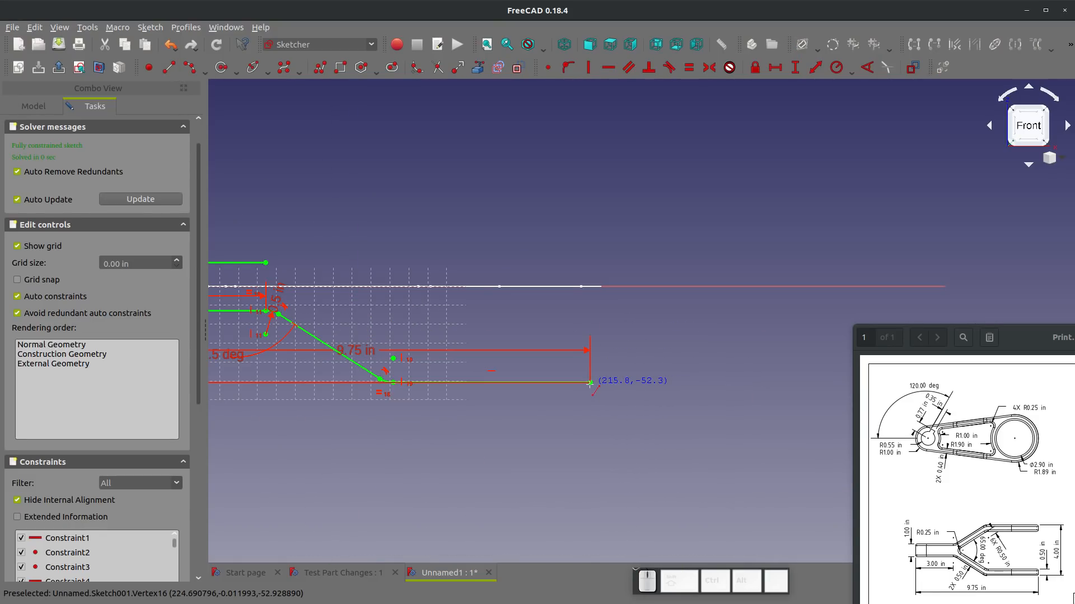
click(591, 382)
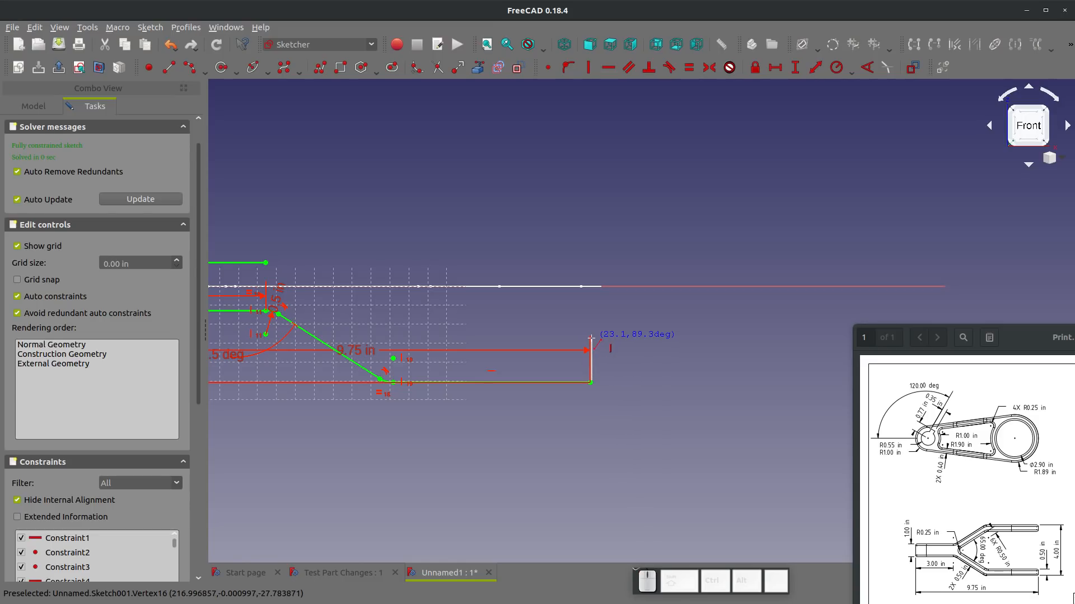
click(591, 339)
scroll(492, 220, down, 2)
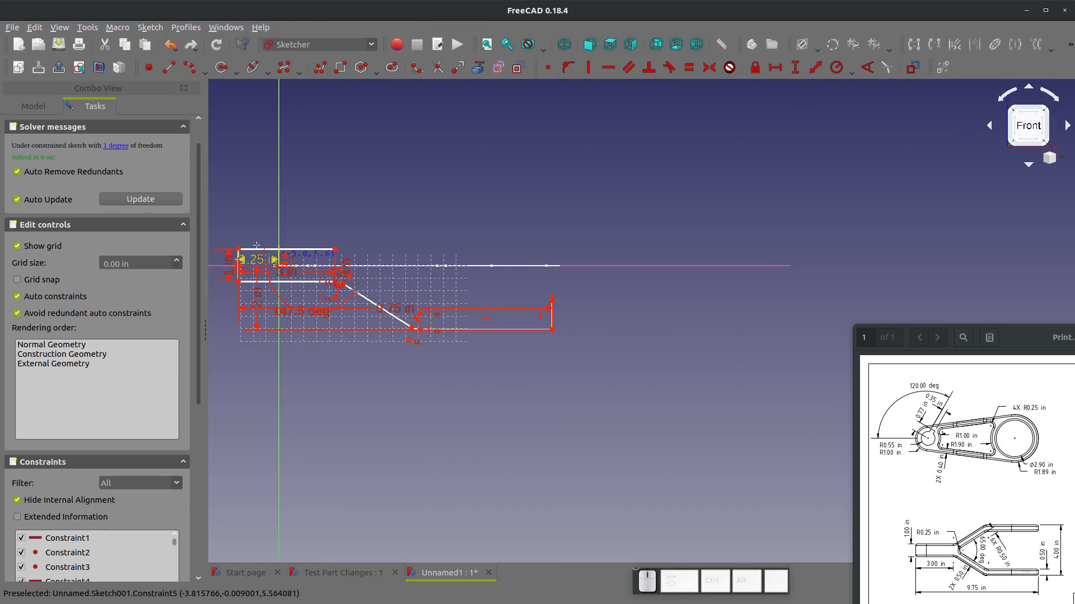
- Draw a horizontal line about 94 mm long leftward from the vertical line's upper end, and a slanted line up and left from its free end
scroll(247, 244, up, 2)
click(169, 69)
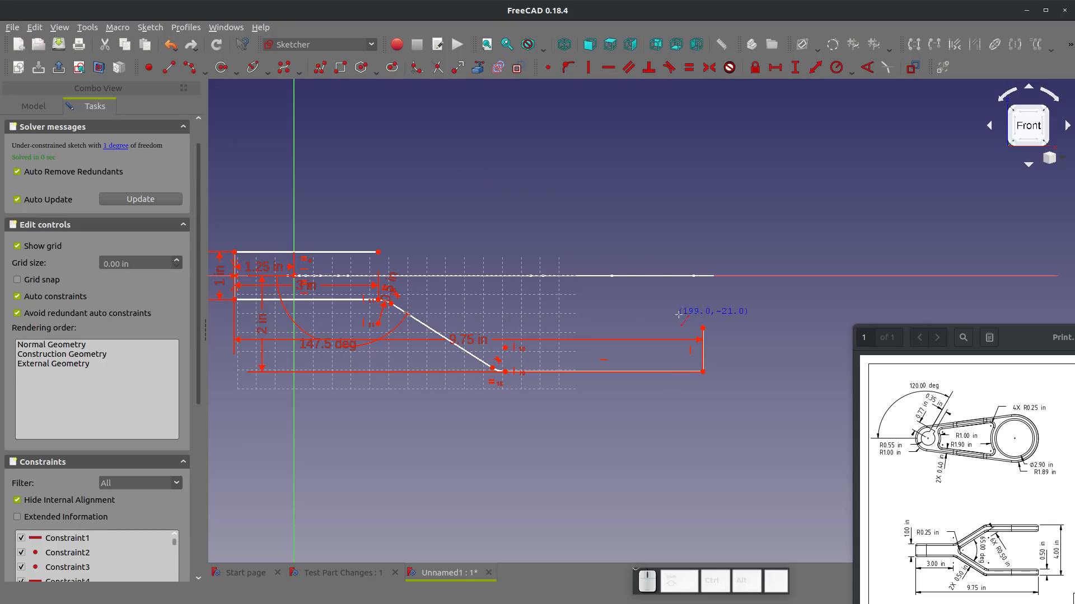
click(703, 328)
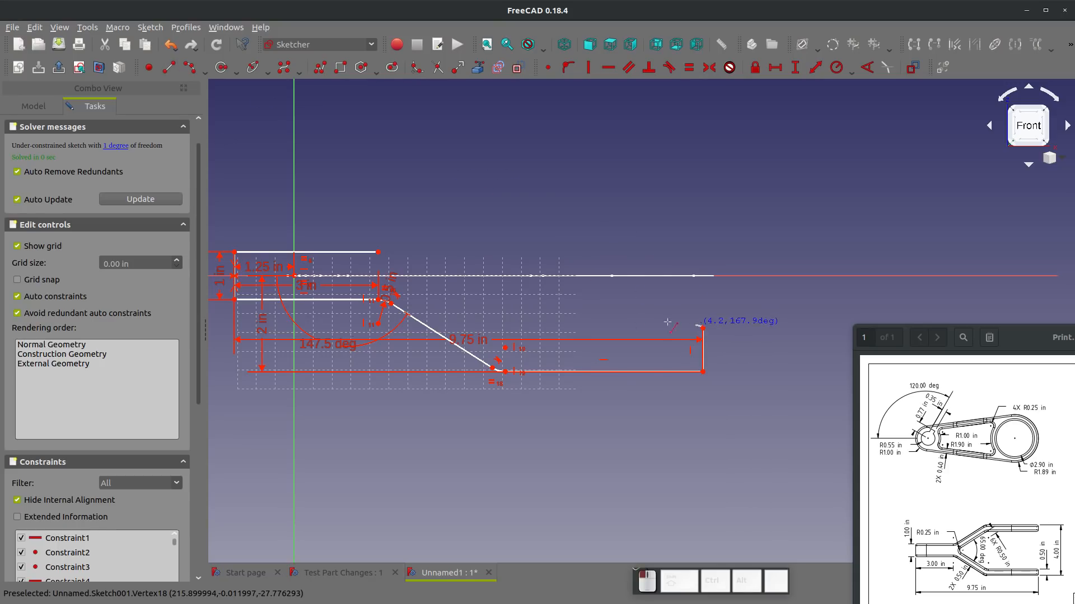
click(526, 326)
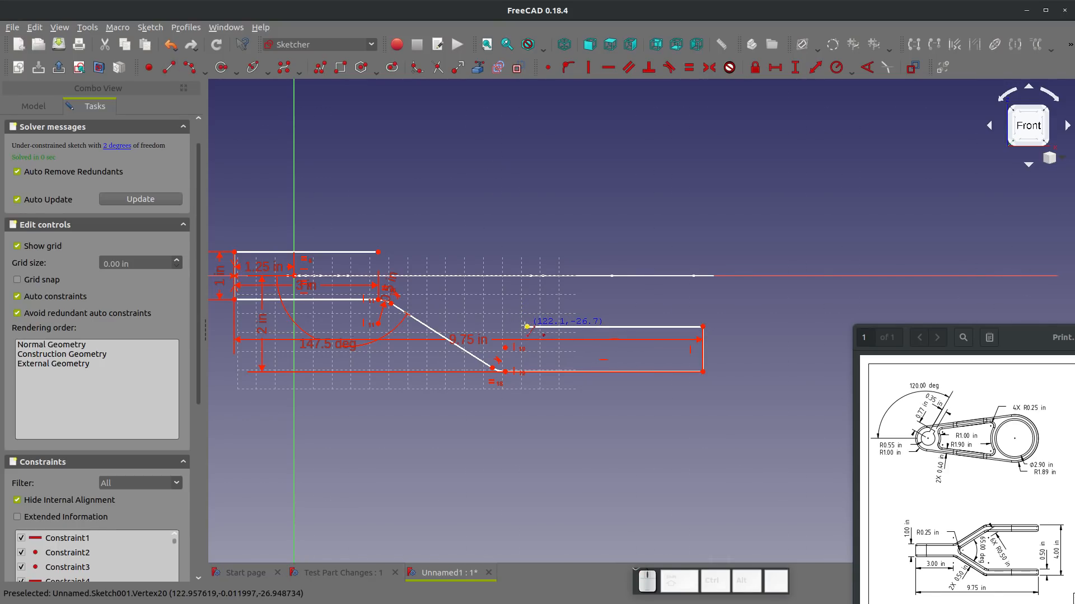
click(441, 284)
scroll(469, 338, up, 2)
key(Escape)
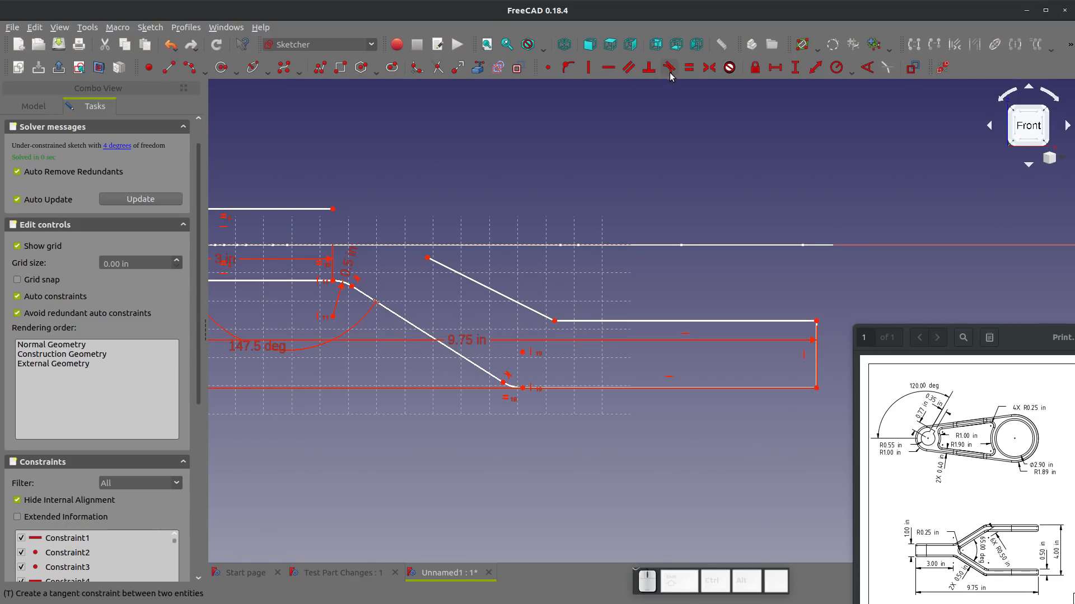
- Constrain the new inner slanted line parallel to the outer slanted line of the lower arm
click(628, 67)
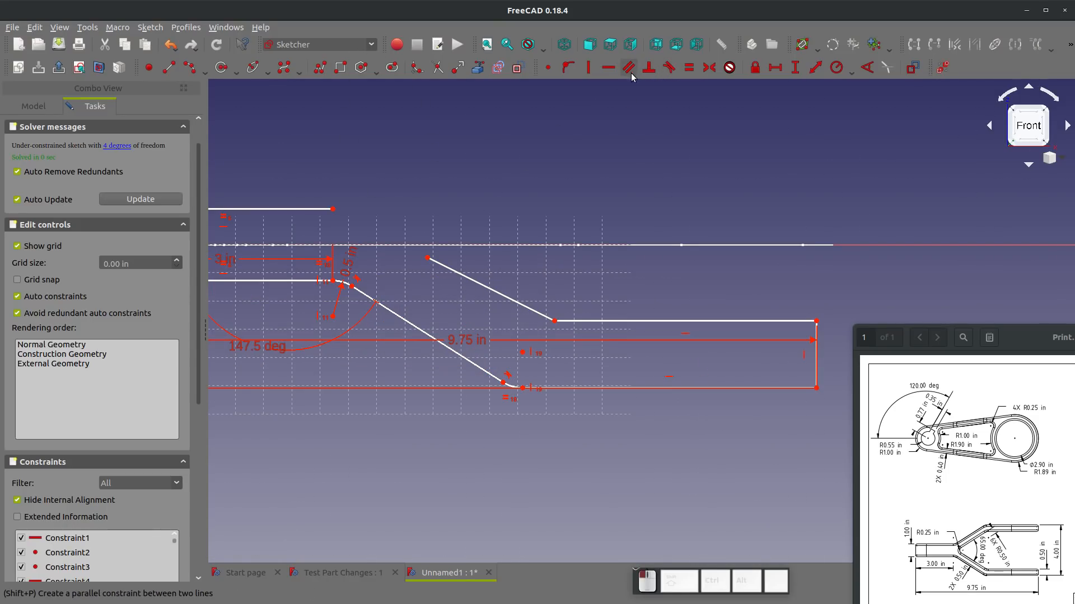
click(467, 280)
click(424, 332)
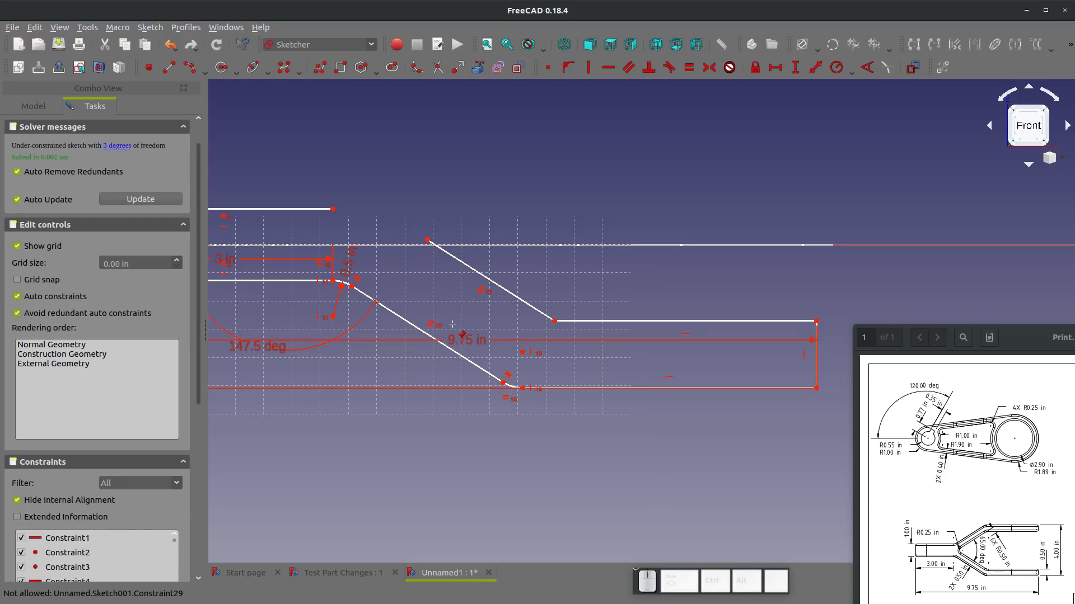
key(Escape)
- Fillet the corner between the inner slanted line and the inner horizontal arm line
click(416, 69)
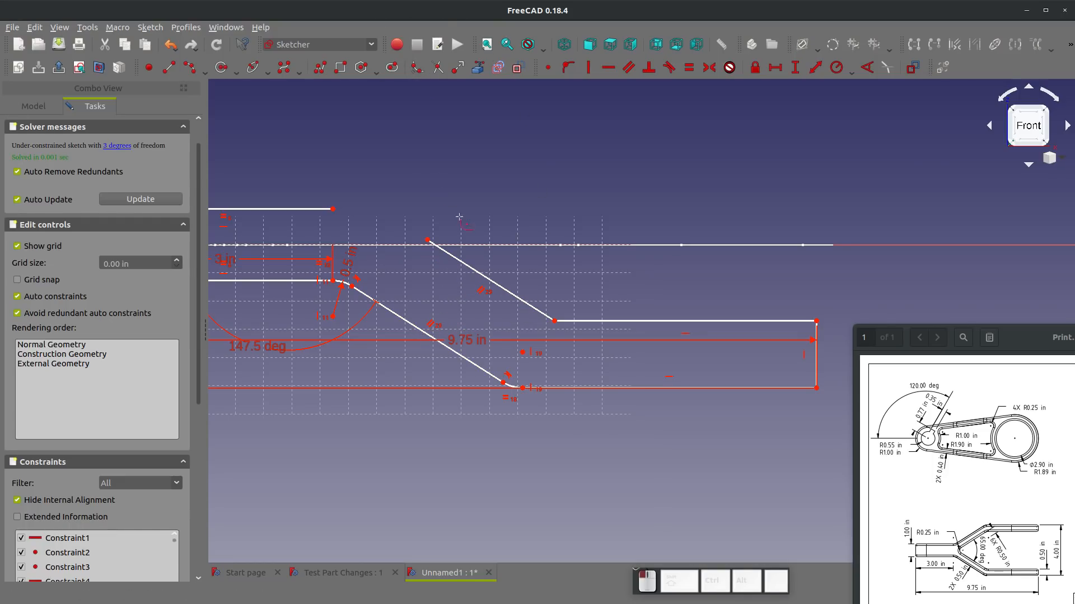
click(541, 313)
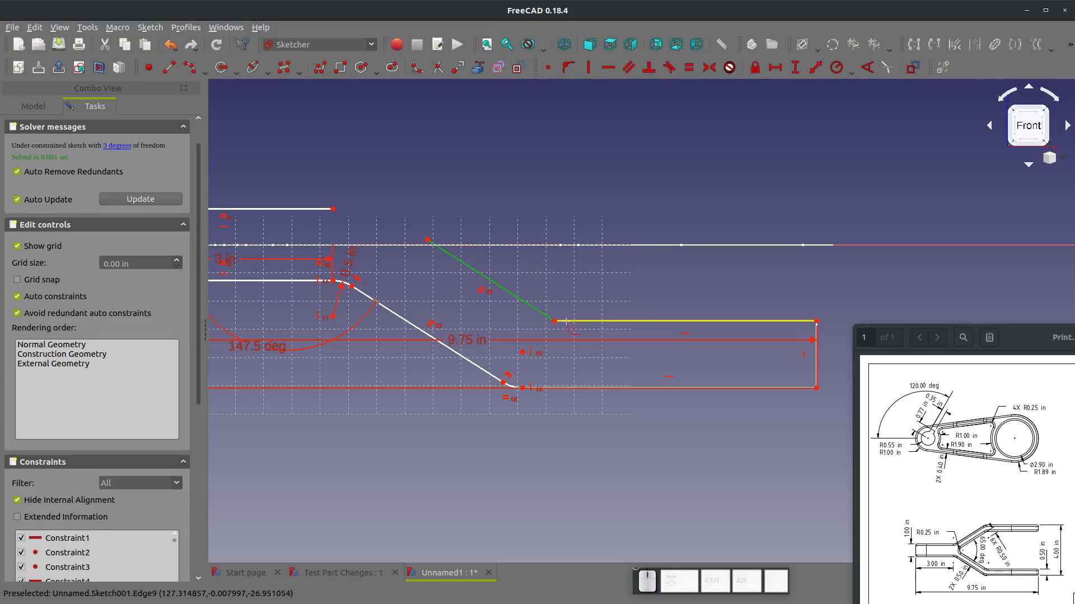
click(566, 321)
key(Escape)
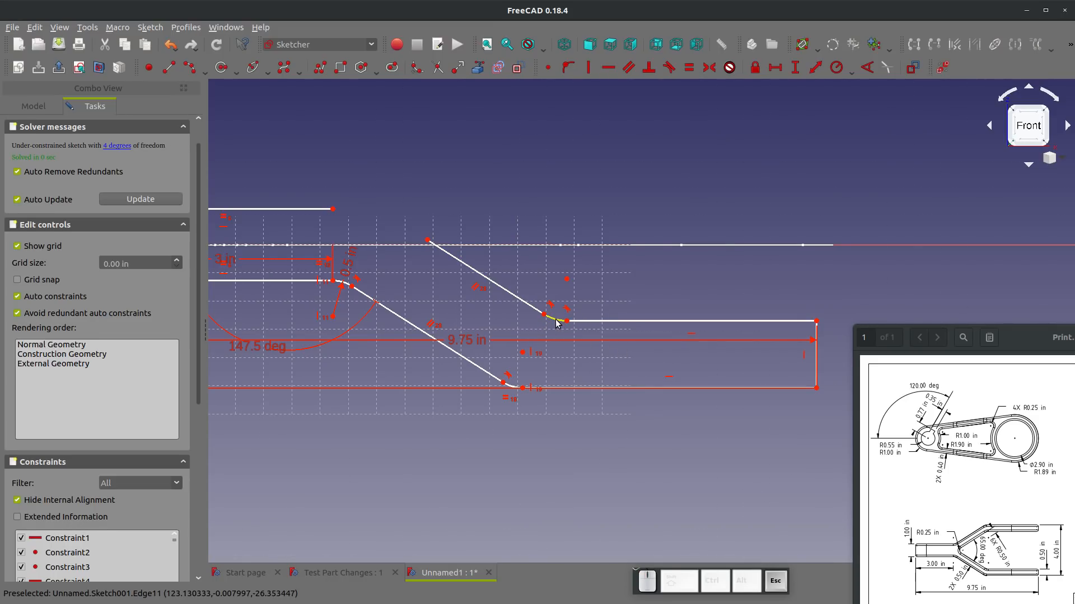
- Make the inner fillet's radius equal to that of the outer arc at the lower arm's bend
scroll(557, 320, up, 2)
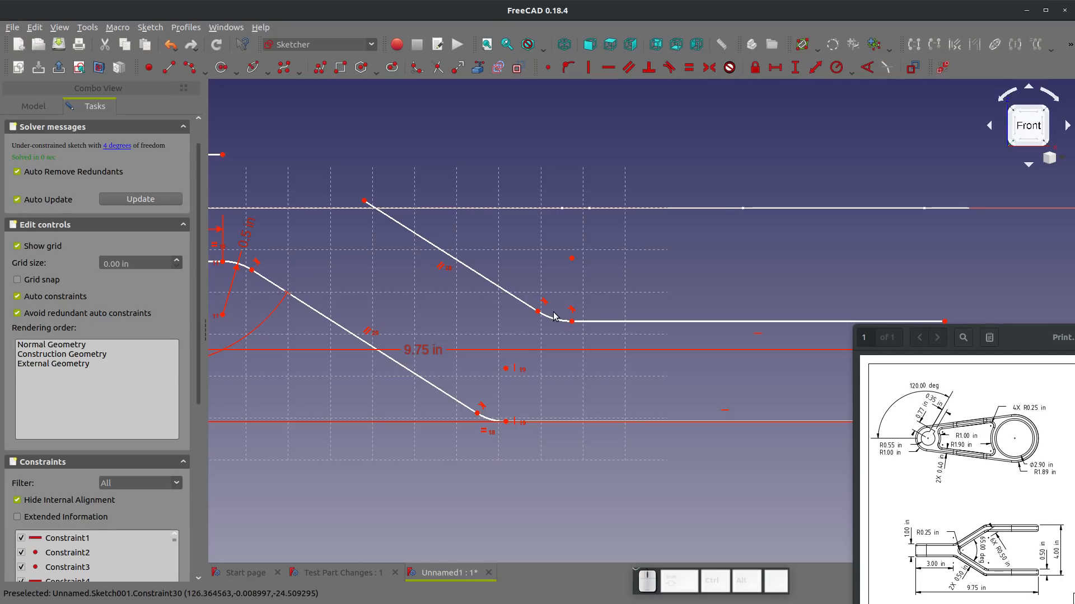
click(555, 318)
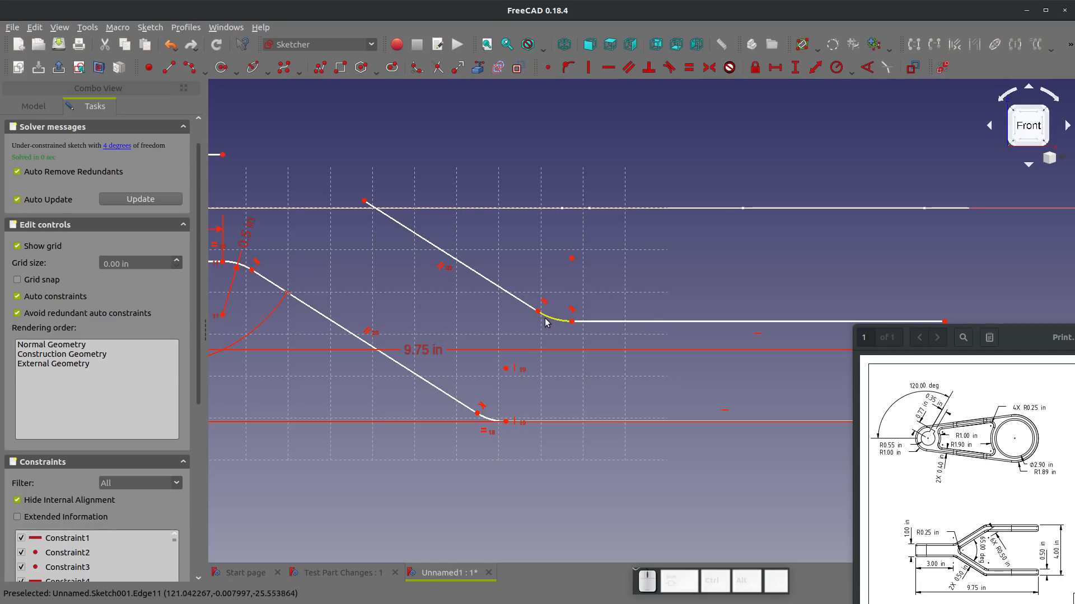
click(488, 421)
key(e)
scroll(498, 384, down, 2)
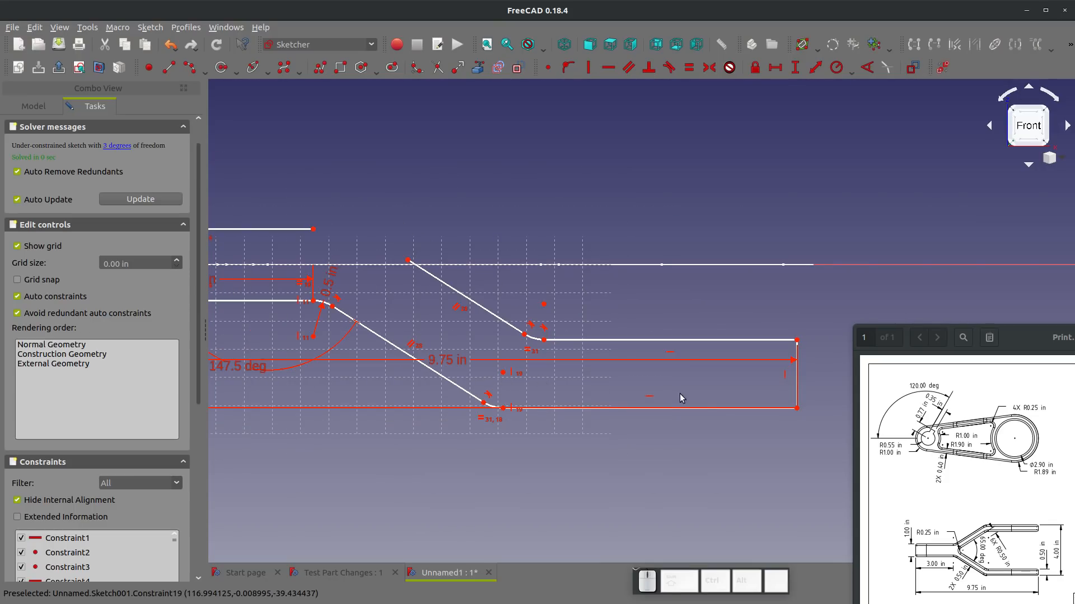
- Constrain the vertical end line of the lower arm to 0.5 in
key(shift+v)
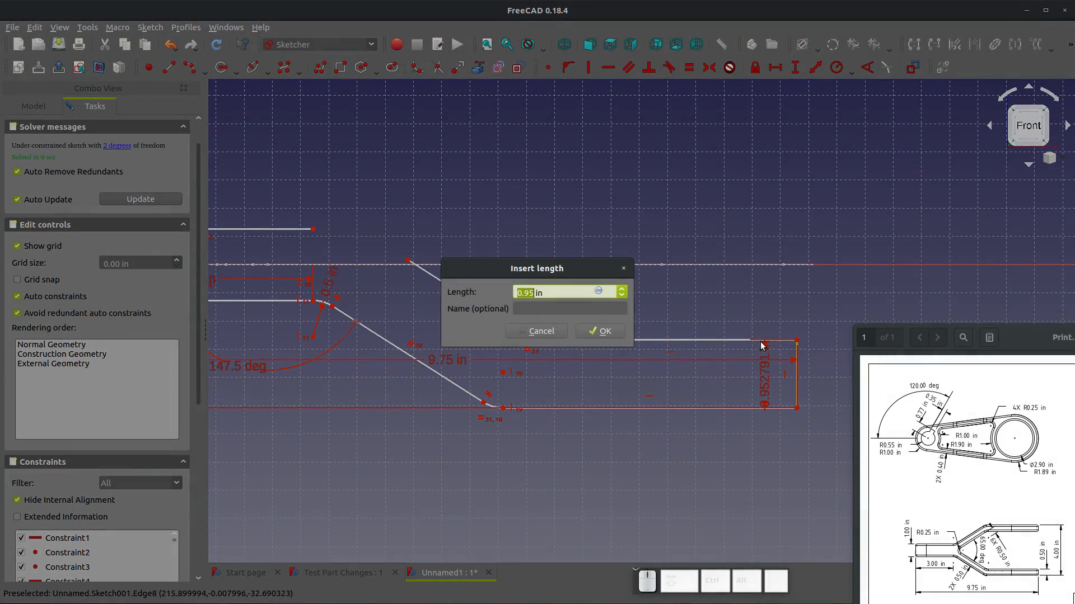
text(0.5)
key(Return)
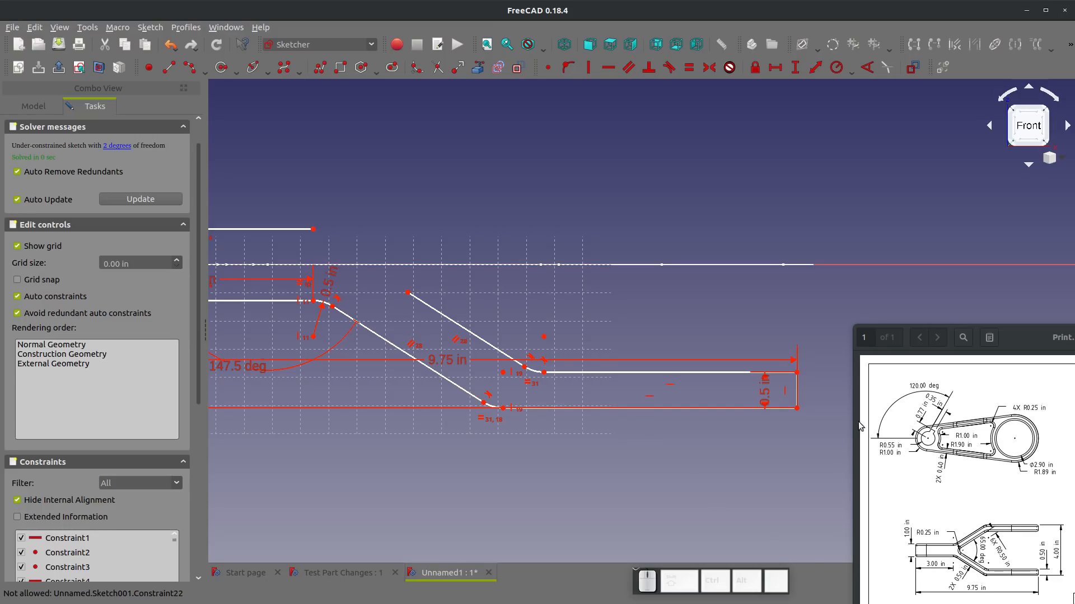
- Draw a construction line from the upper end of the outer bend arc to the inner slanted line, perpendicular to the outer slanted line
click(168, 68)
click(492, 393)
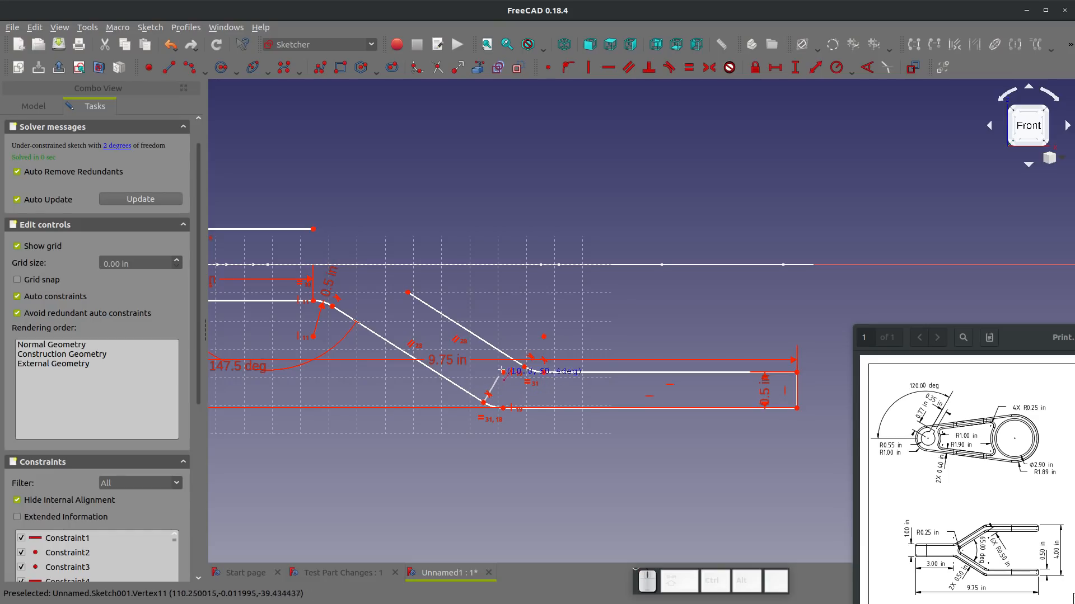
click(509, 359)
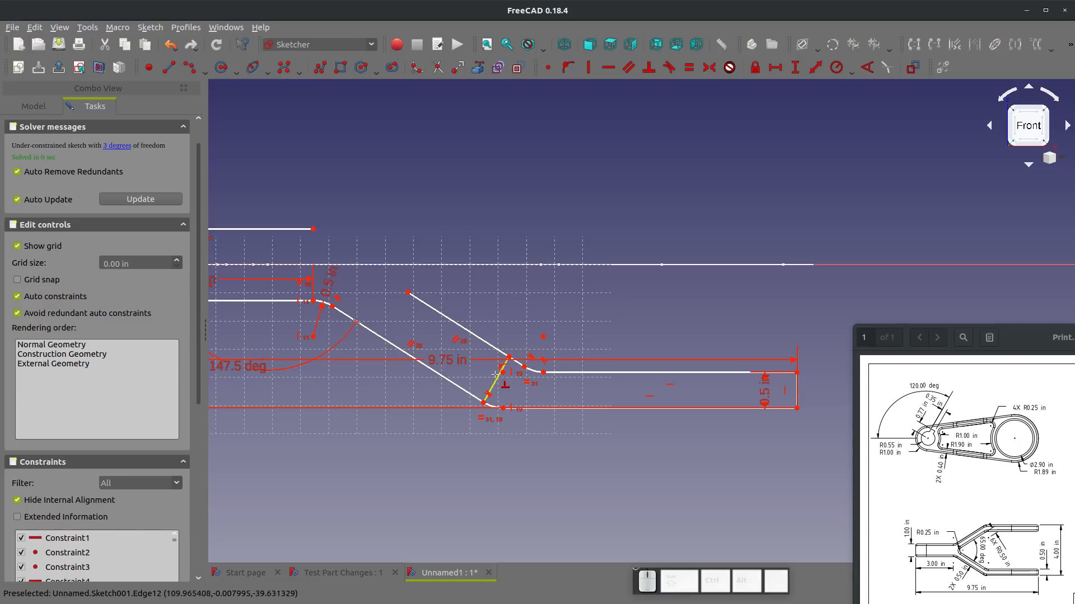
click(460, 381)
key(n)
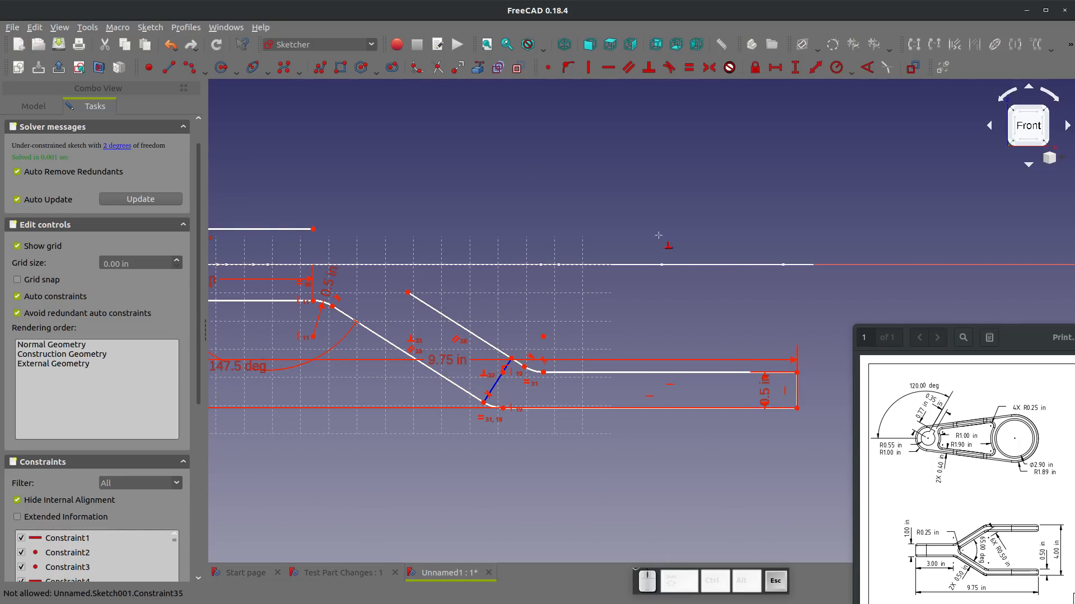
- Constrain the length of the perpendicular construction line across the slanted arm to 0.5 in
click(815, 67)
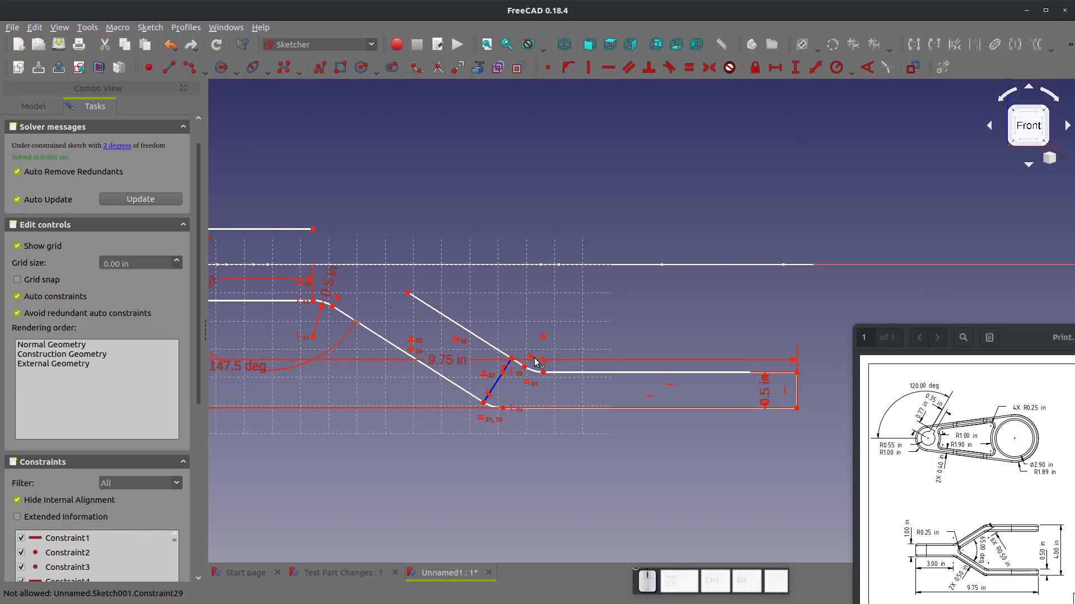
click(497, 380)
text(0.5)
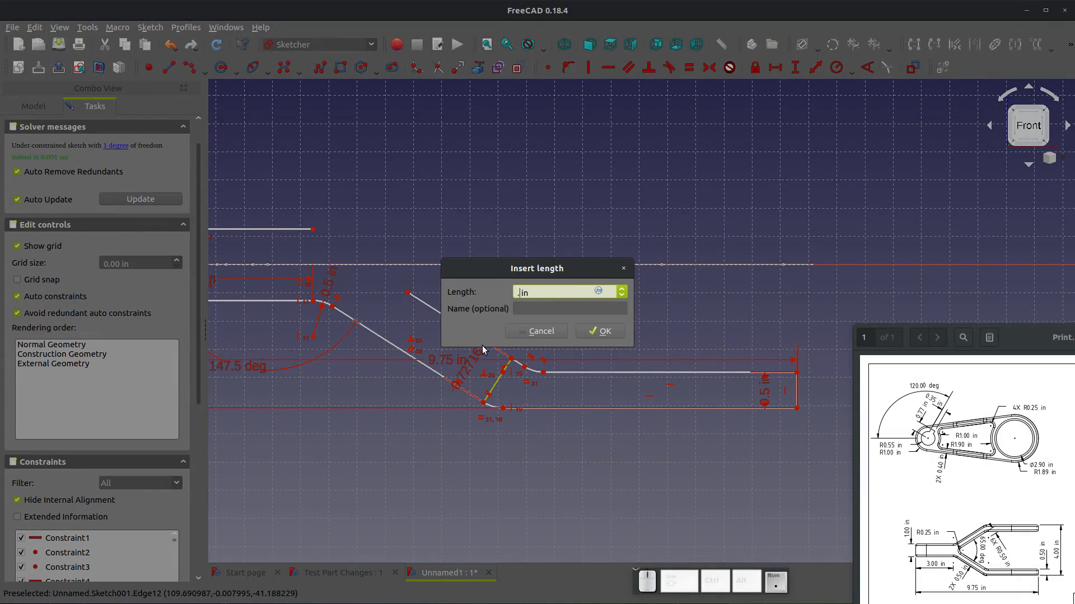
key(Return)
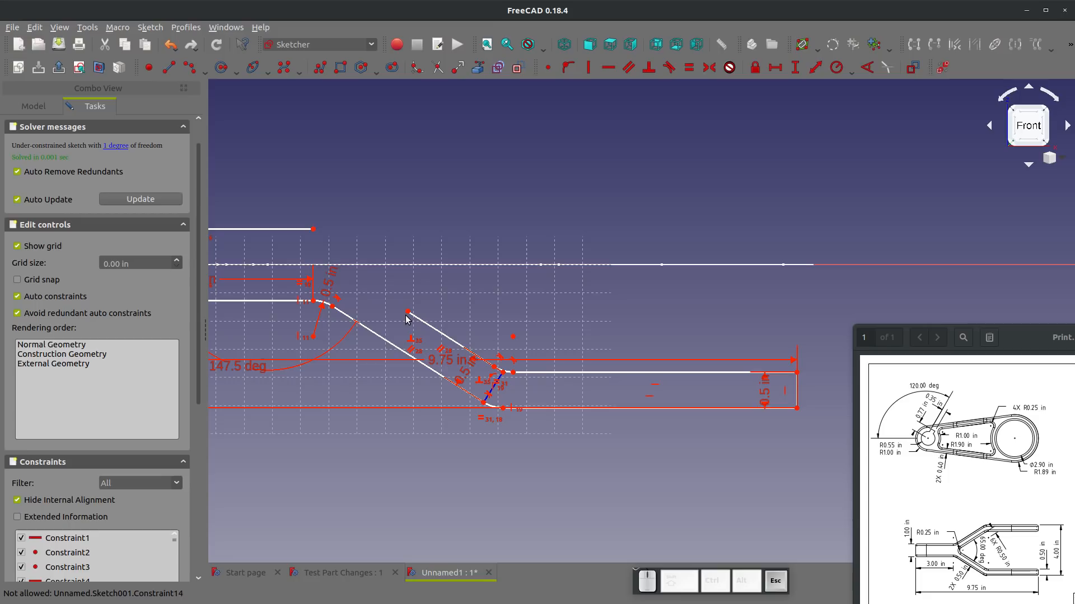
- Extend the inner slanted line's free end slightly, and draw an arc of about 16 mm radius from it to the horizontal axis
mouse_move(408, 312)
mouse_down()
mouse_move(465, 369)
mouse_move(401, 308)
mouse_up()
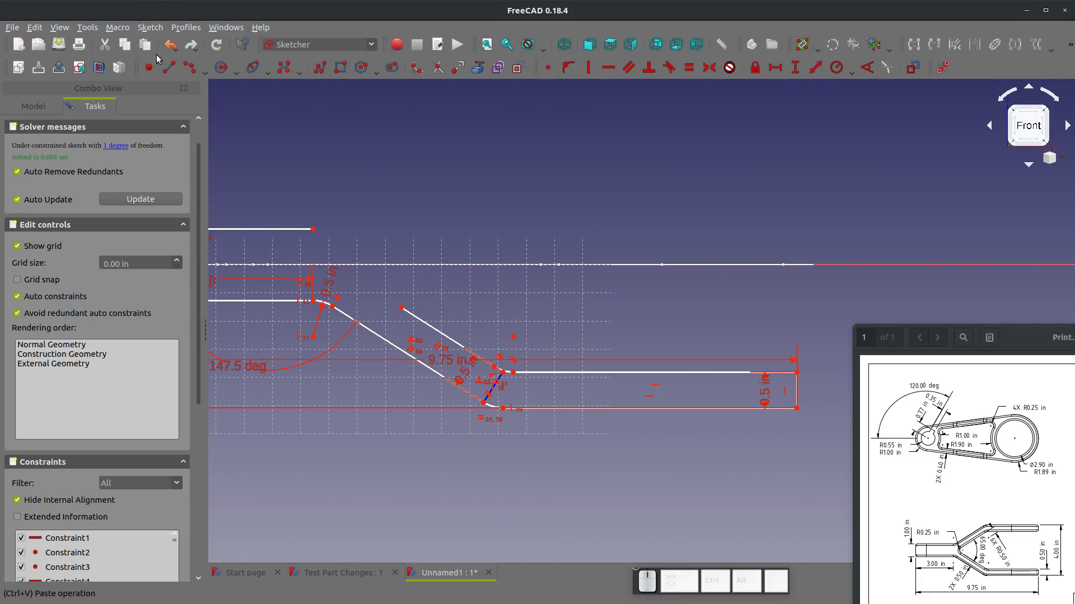
click(516, 74)
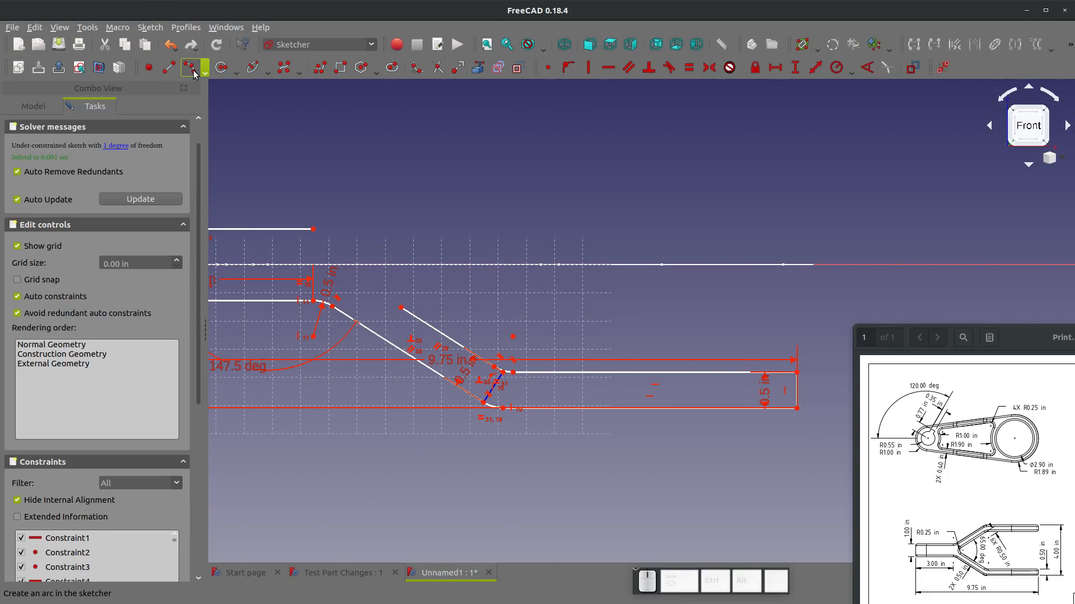
click(194, 72)
click(401, 308)
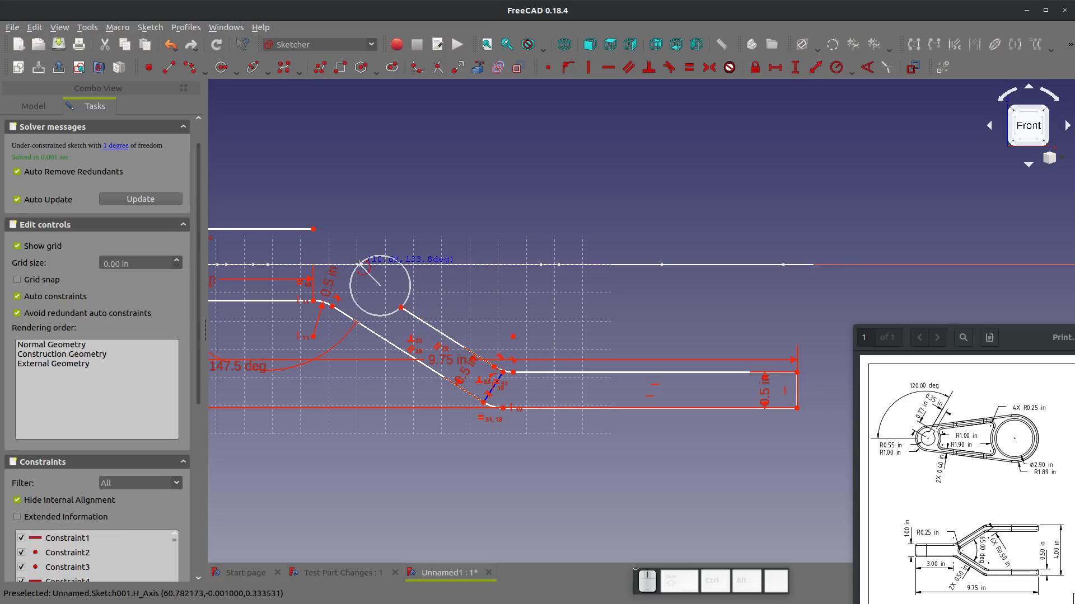
click(360, 265)
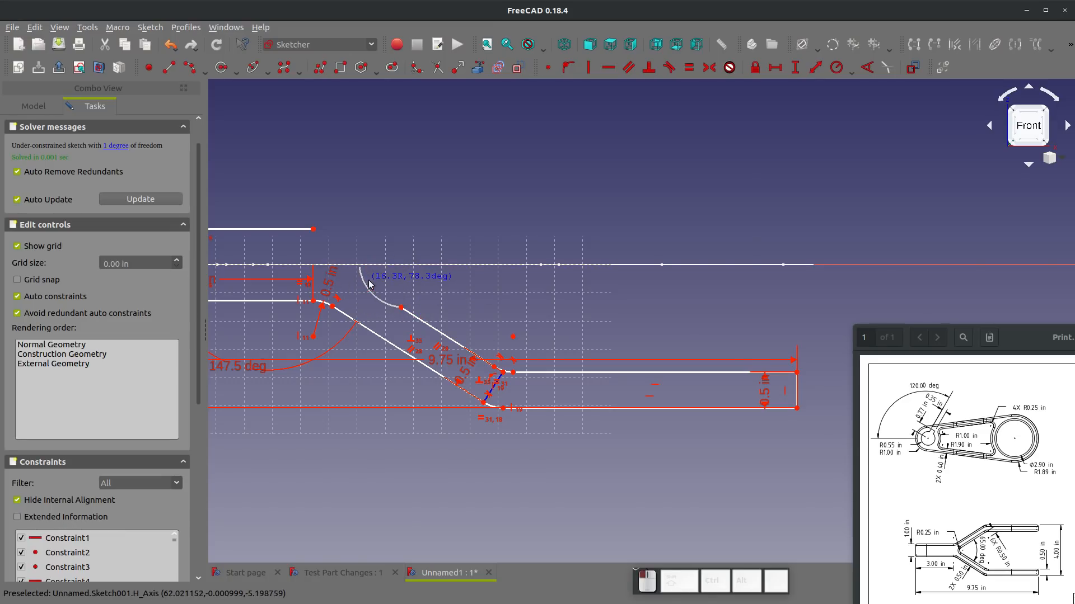
click(391, 289)
key(Escape)
- Constrain the new arc tangent to the inner slanted line
click(387, 303)
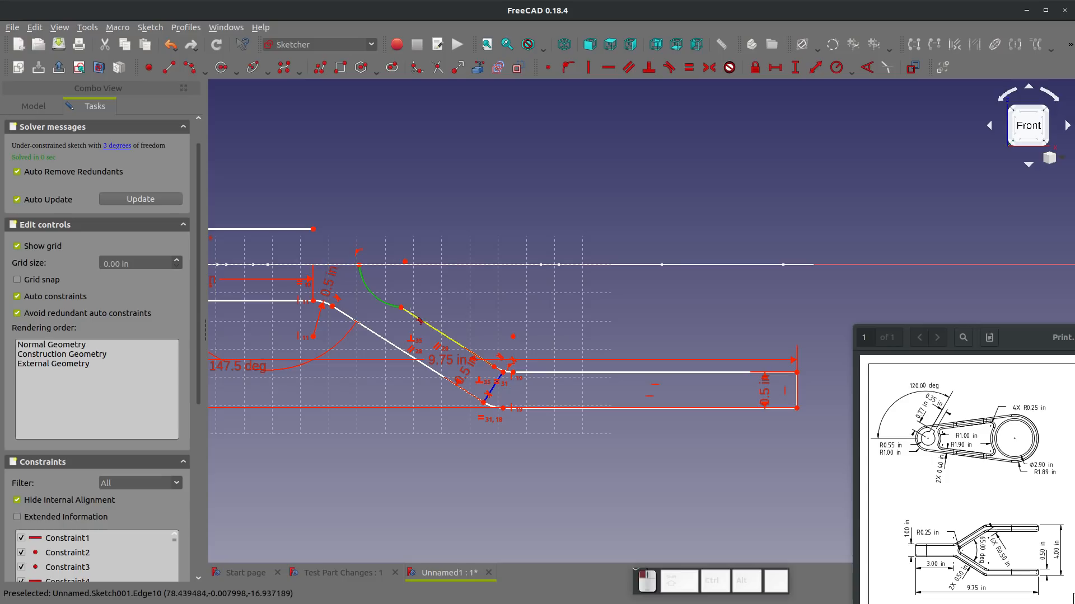
click(409, 312)
key(Escape)
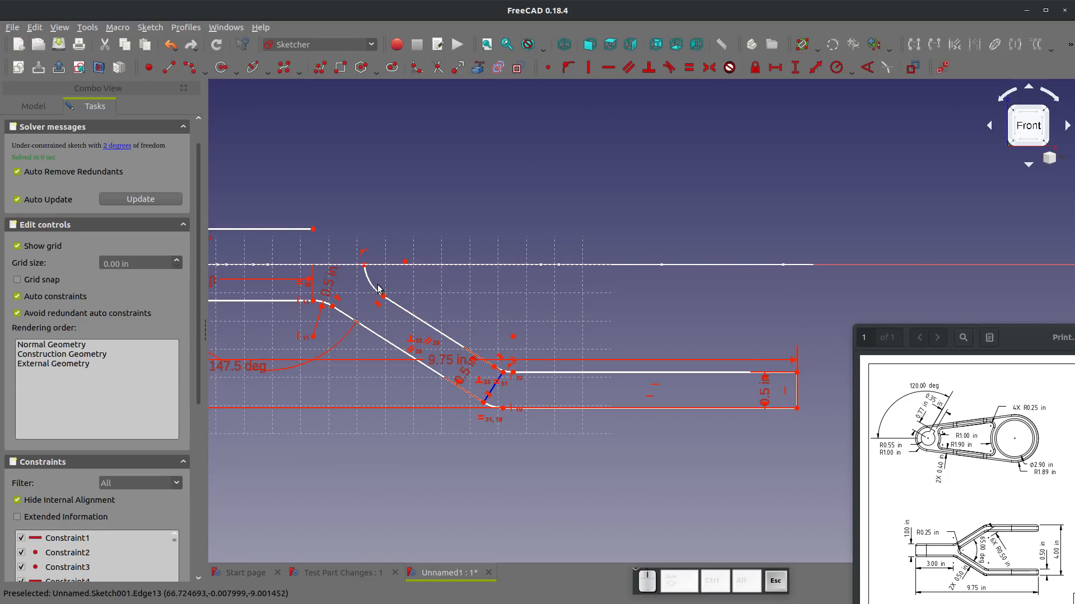
- Align the new arc's center horizontally with its endpoint on the horizontal axis
click(404, 262)
click(364, 266)
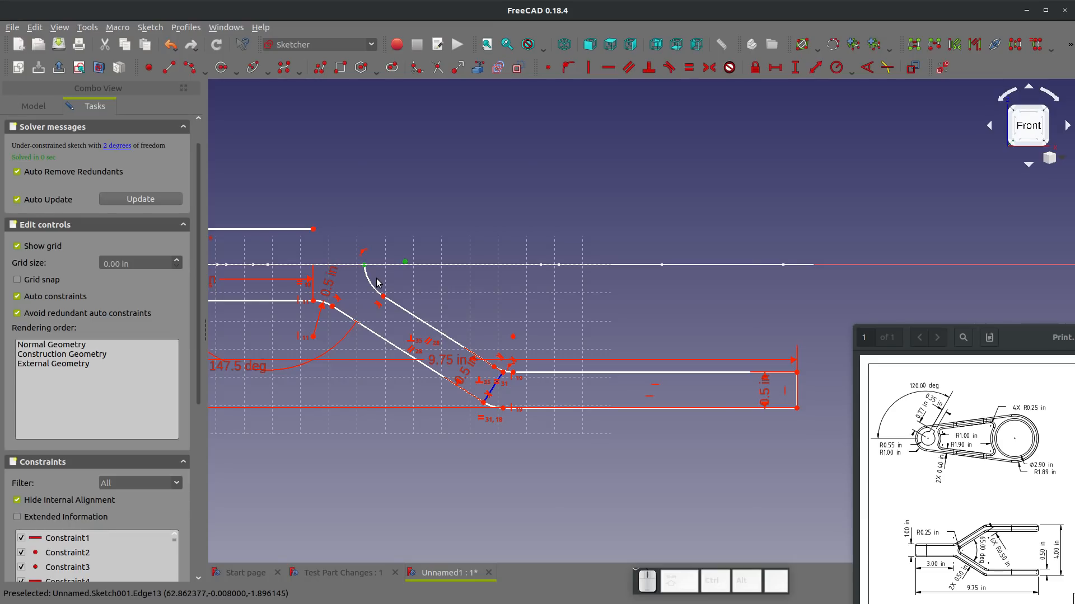
key(c)
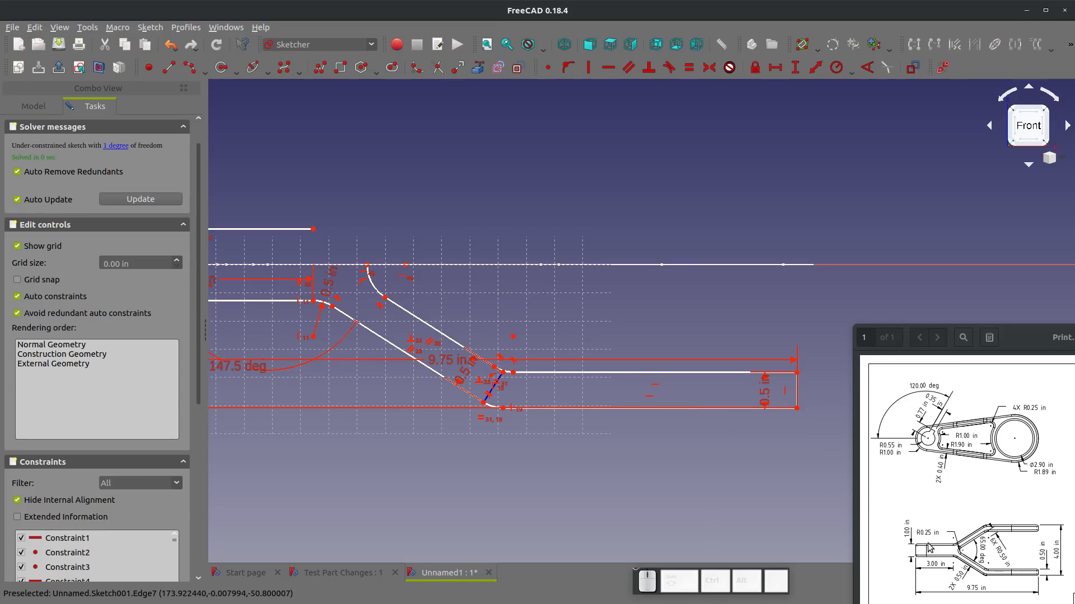
- Constrain the radius of the inner arc meeting the horizontal axis to 0.25 in
key(shift+r)
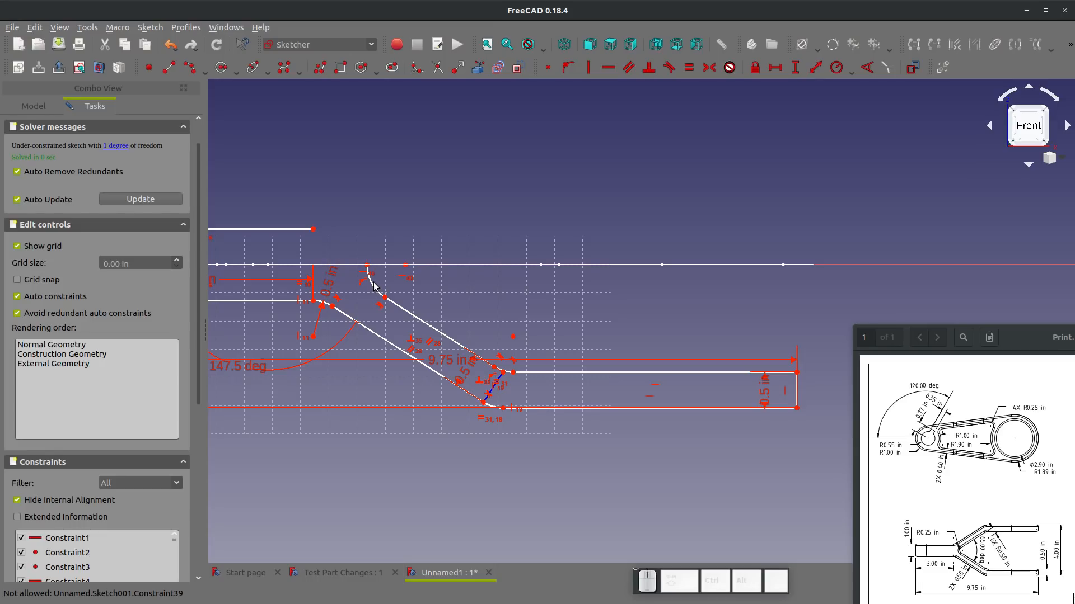
key(Escape)
click(376, 284)
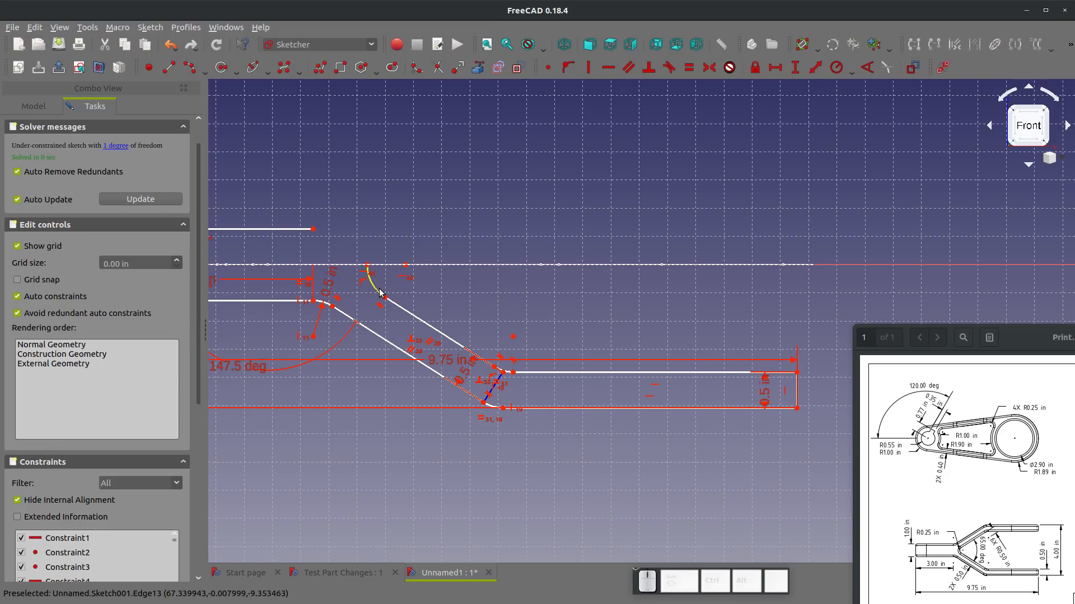
key(shift+r)
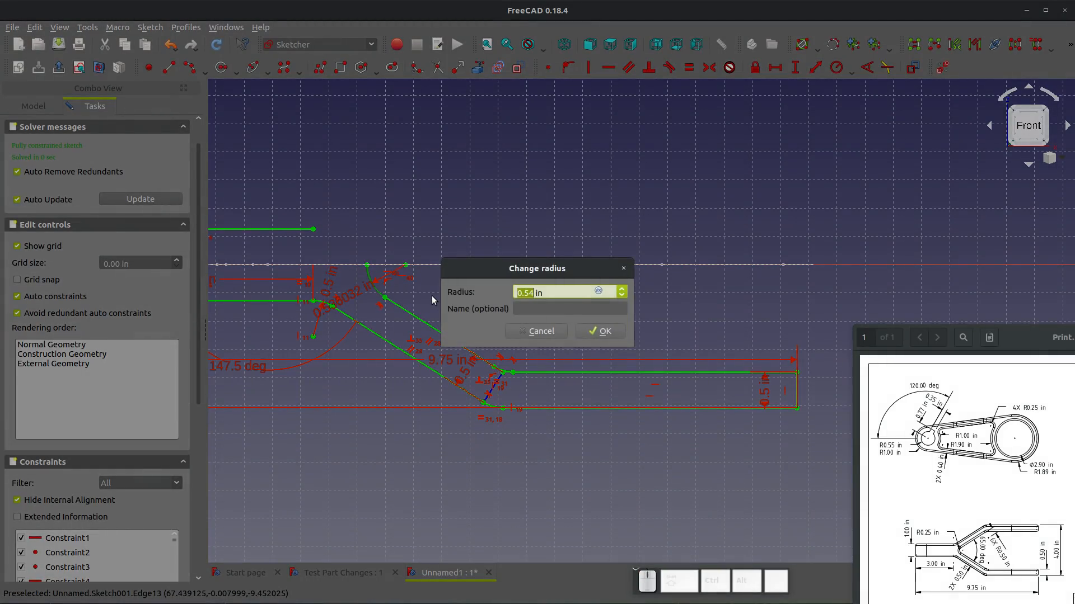
key(Return)
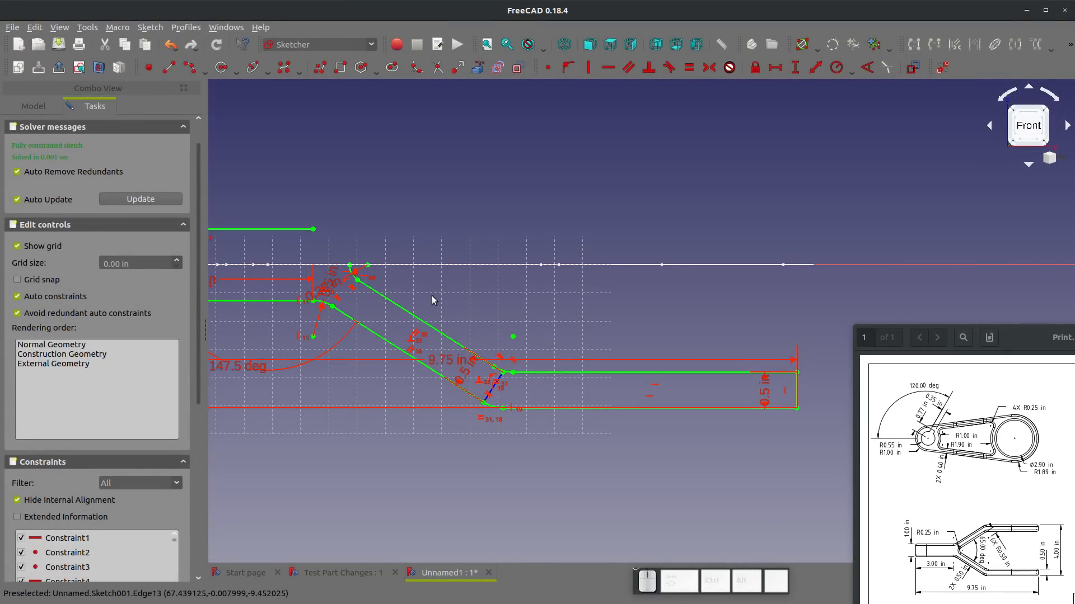
- Try to mirror the lower arm's lines and arcs about the sketch's horizontal axis
scroll(430, 230, down, 4)
scroll(431, 230, up, 2)
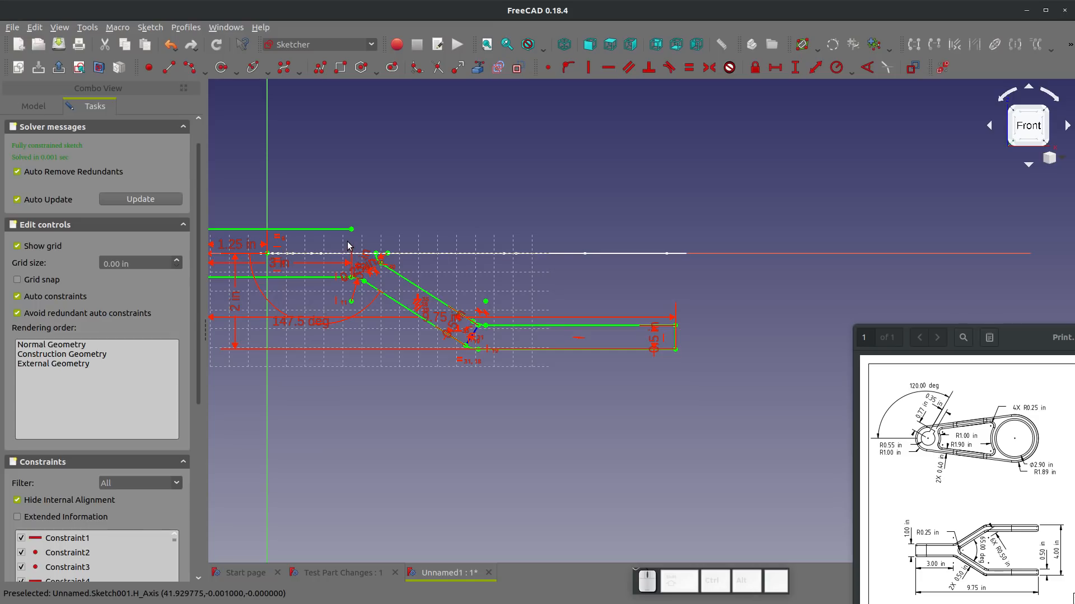
mouse_move(352, 244)
mouse_down()
mouse_move(356, 301)
mouse_move(641, 415)
mouse_move(728, 431)
mouse_up()
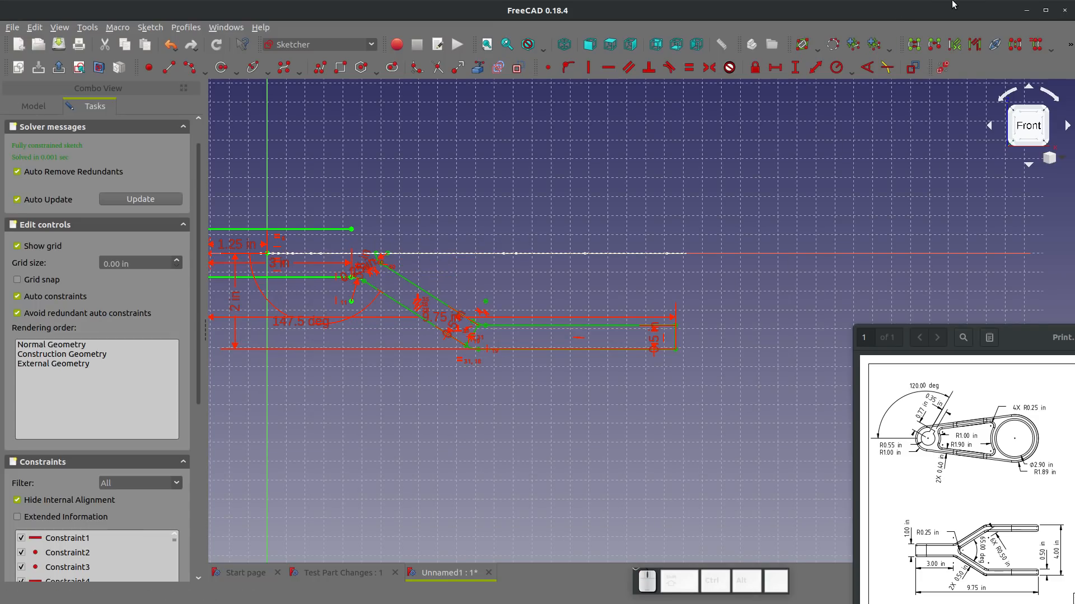
click(888, 253)
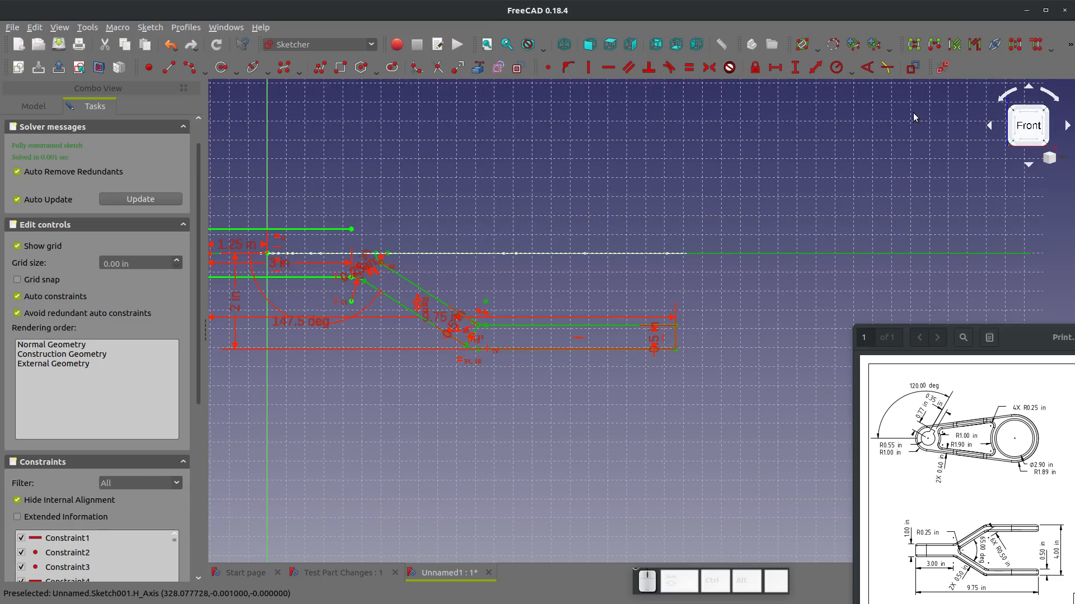
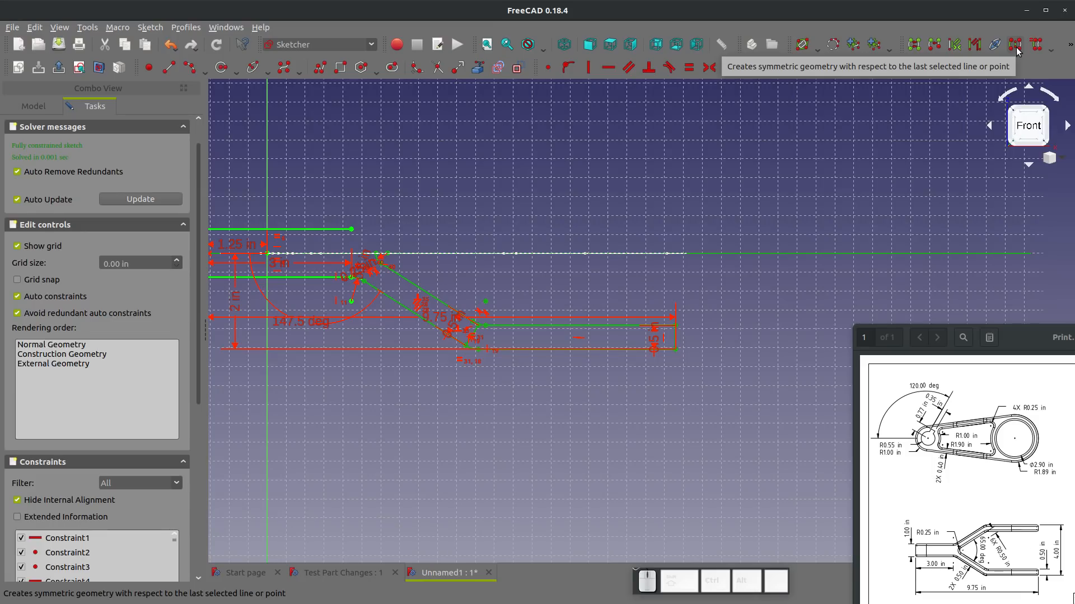
click(1015, 47)
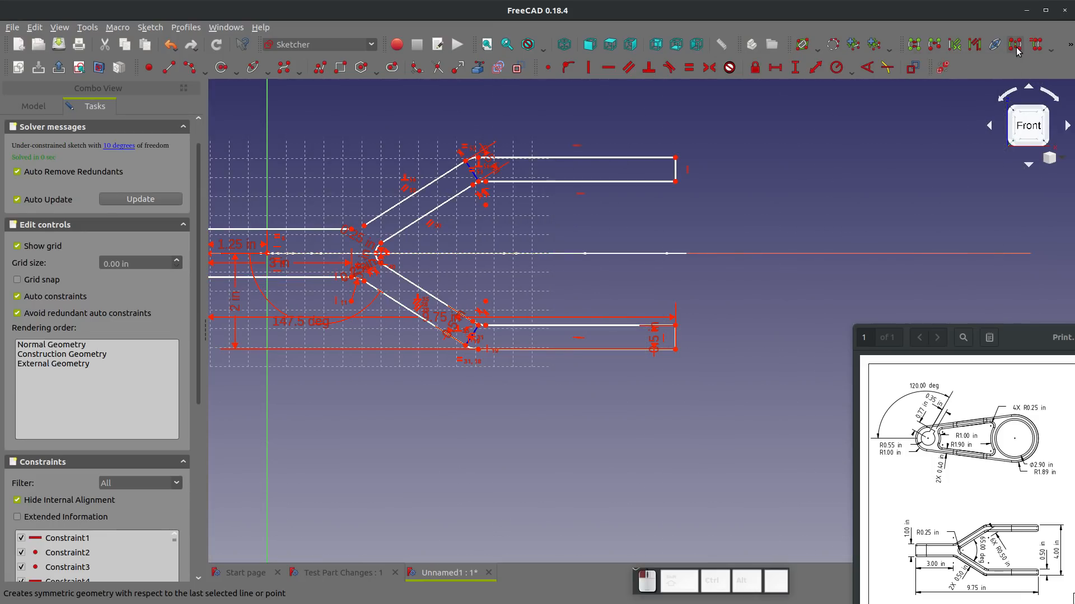
scroll(774, 261, down, 3)
scroll(536, 233, up, 3)
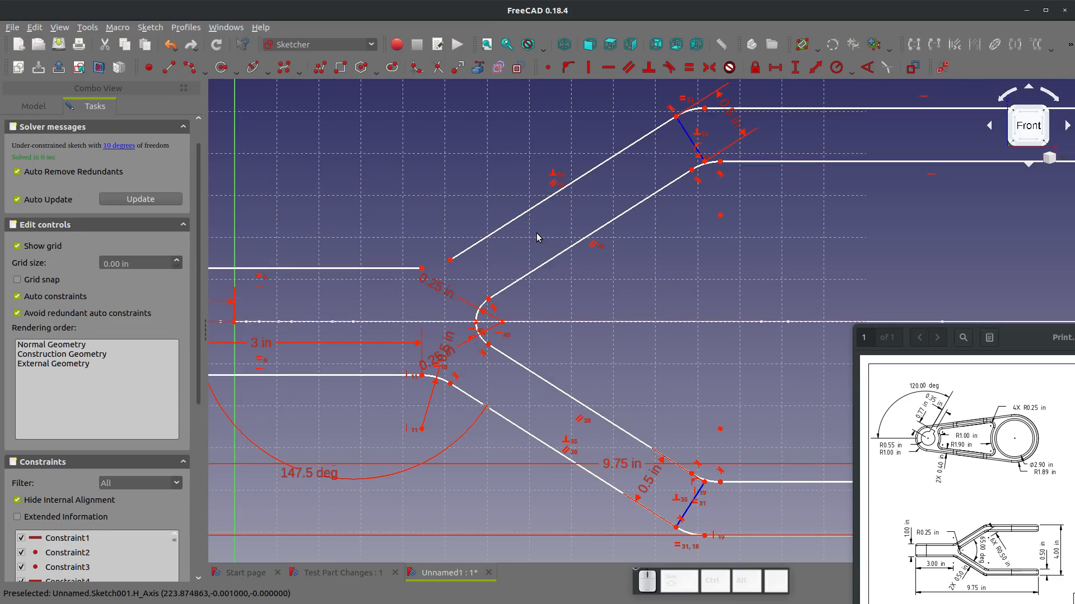
scroll(536, 233, down, 2)
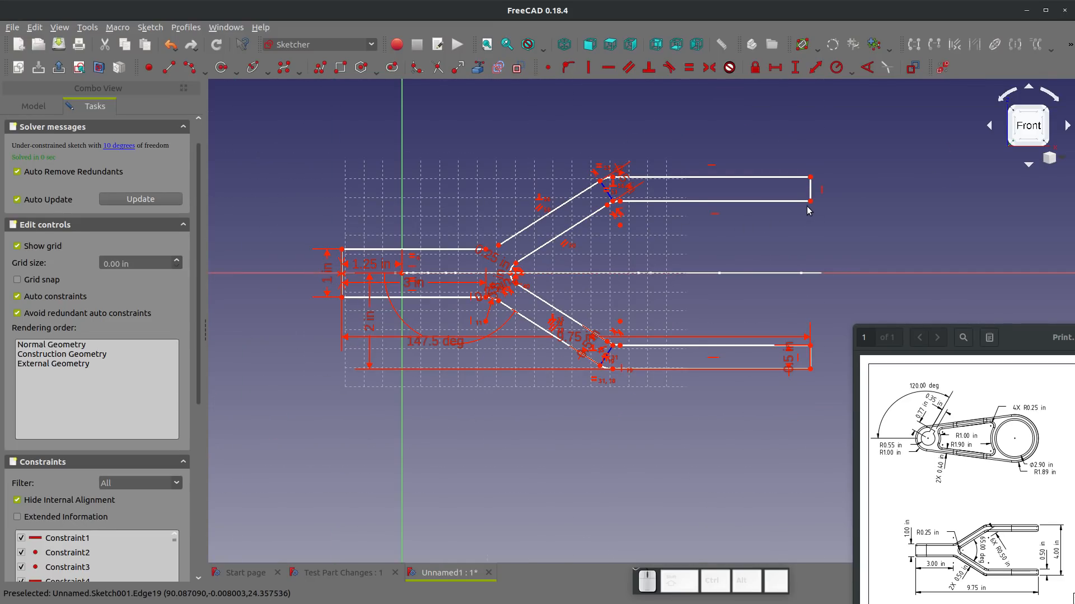
- Move the mirrored upper arm's end to test its constraints, and undo both the move and the mirroring
drag(810, 202, 671, 352)
mouse_move(744, 60)
mouse_down()
mouse_move(912, 235)
mouse_move(644, 179)
mouse_move(689, 296)
mouse_move(866, 192)
mouse_move(1052, 188)
mouse_move(809, 190)
mouse_up()
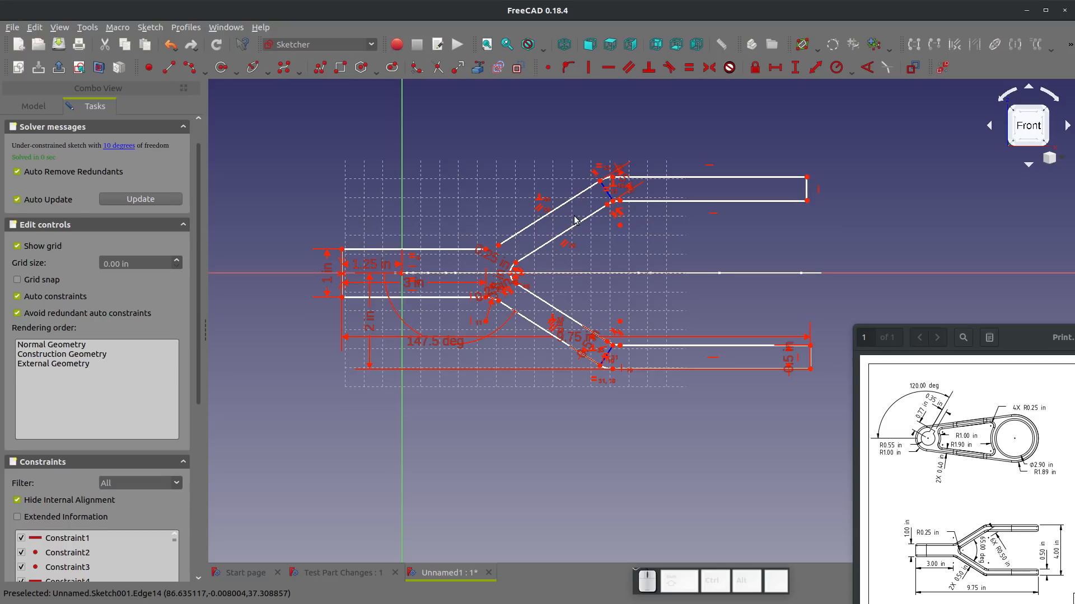
key(ctrl+z)
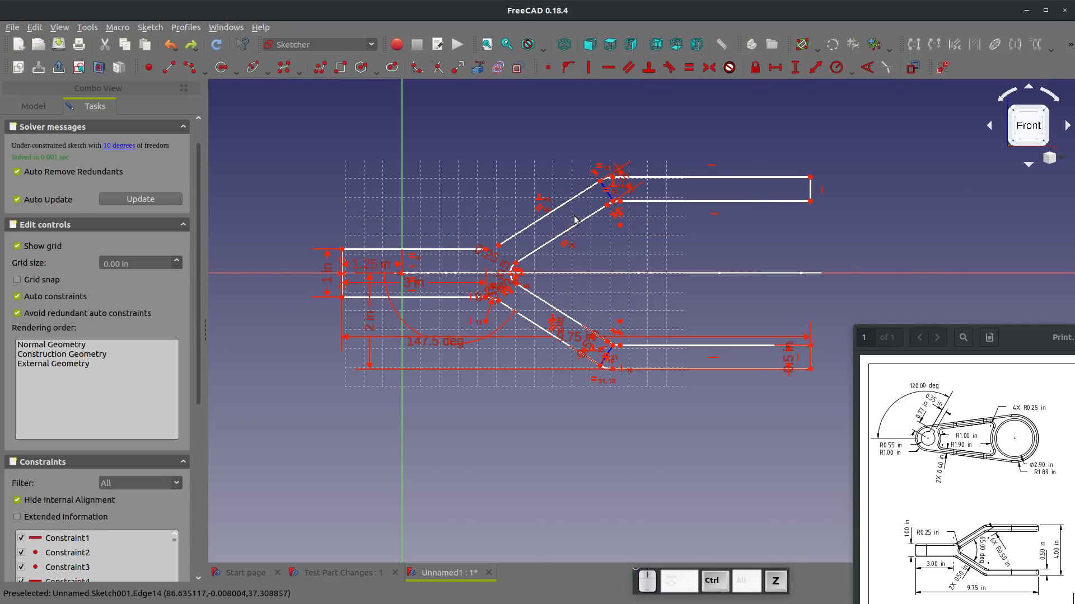
key(ctrl+z)
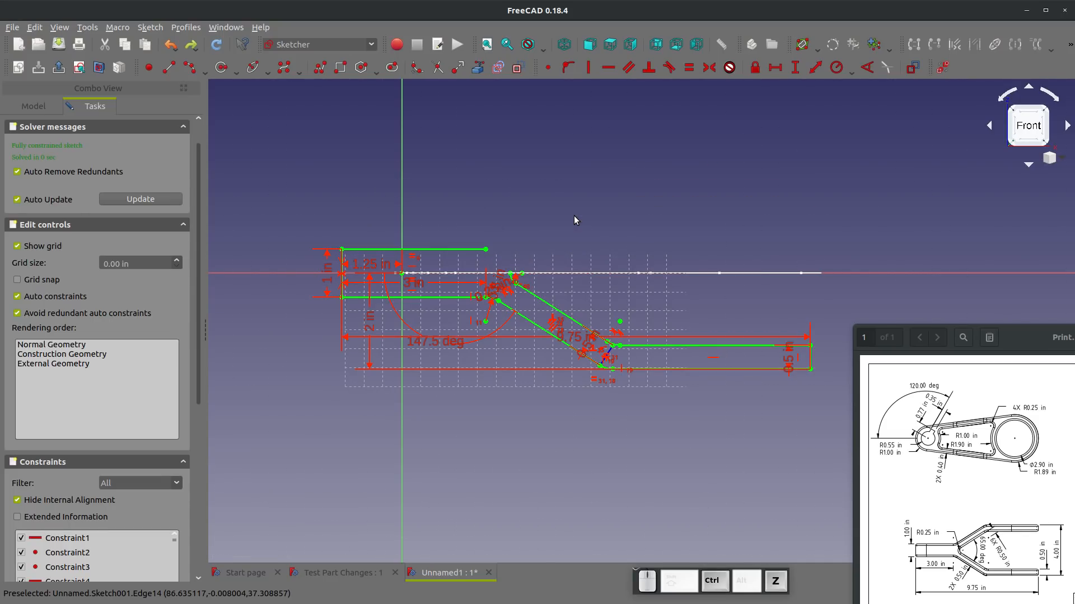
- Draw an arc of about 8 mm radius above the horizontal axis, starting at the lower inner arc's endpoint on the axis
scroll(534, 253, up, 4)
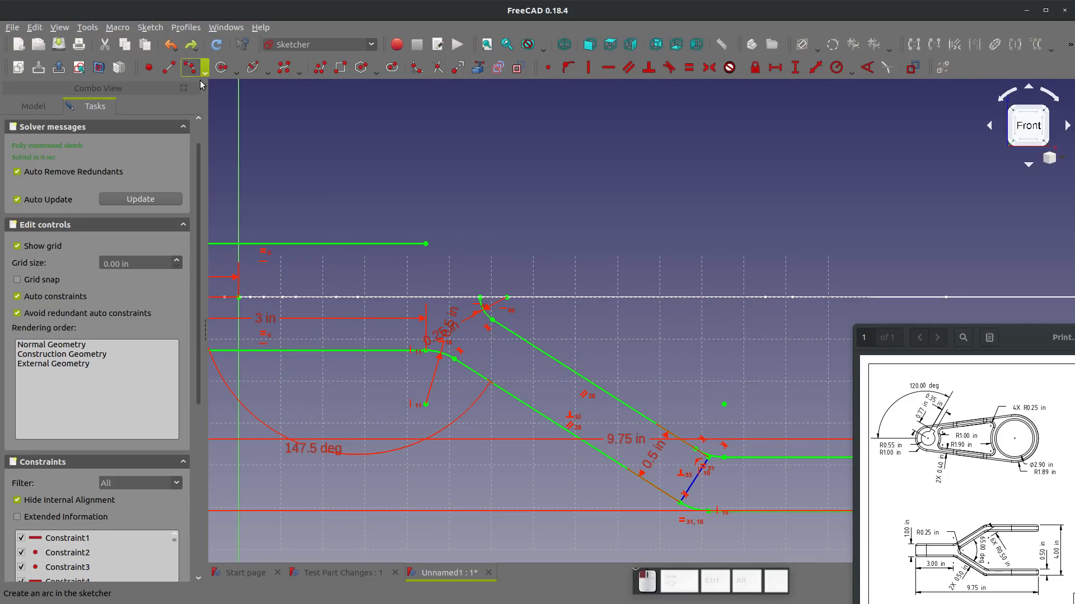
click(507, 297)
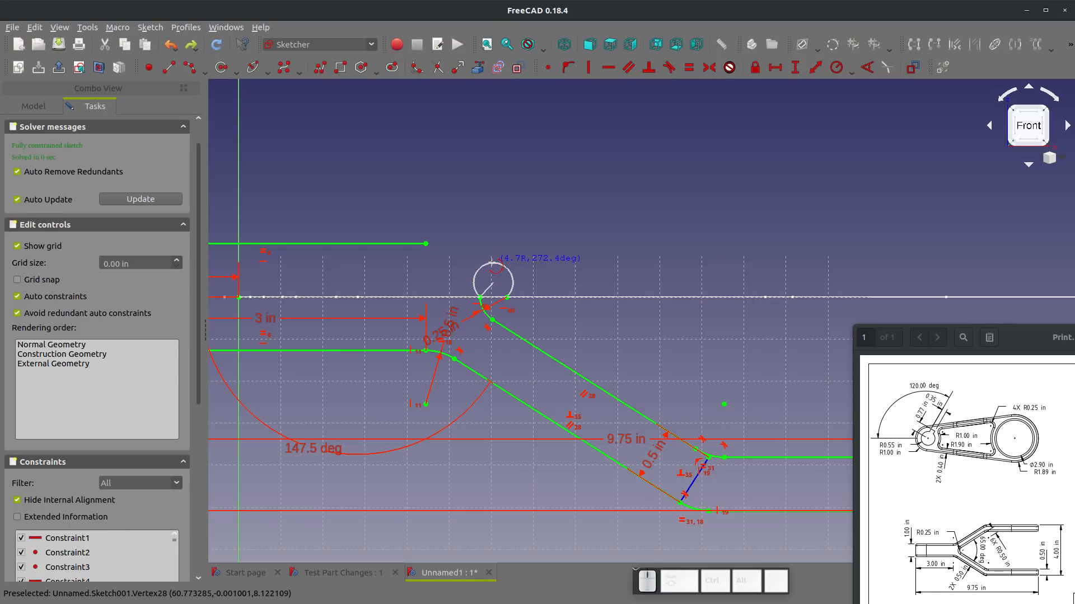
key(Escape)
click(190, 68)
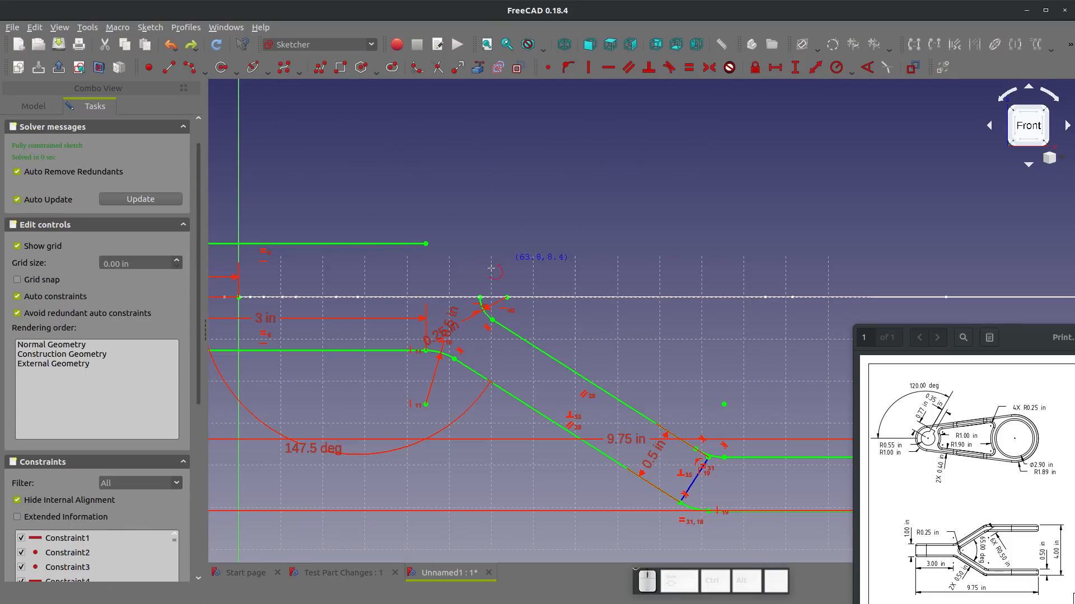
click(480, 296)
click(507, 266)
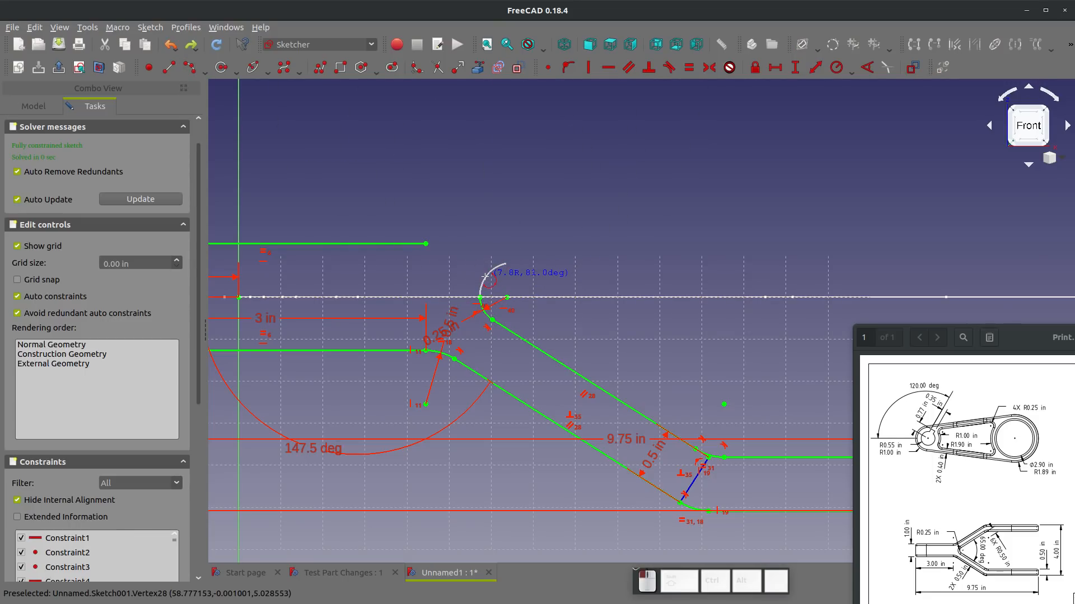
click(500, 289)
- Align the upper arc's free end vertically with the lower inner arc's end, and make the two arcs equal in radius
click(480, 281)
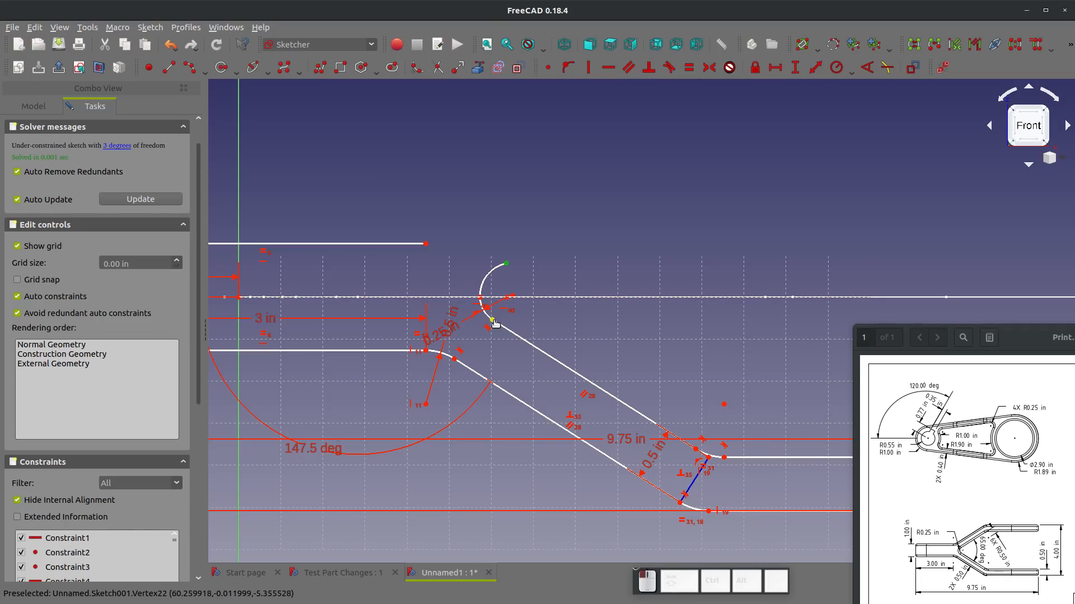
key(shift+e)
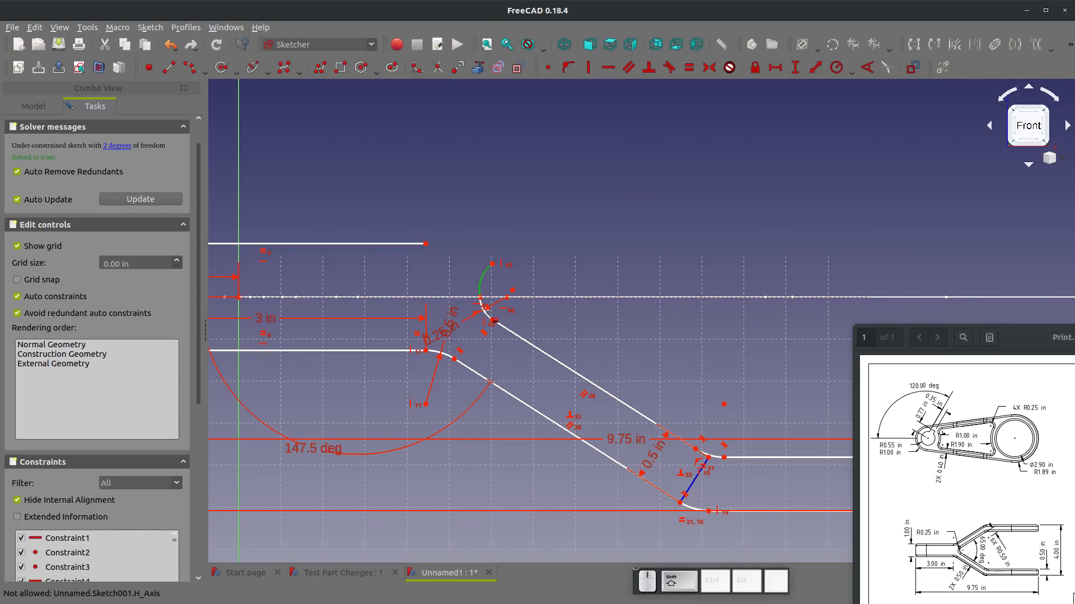
scroll(484, 307, up, 3)
click(469, 309)
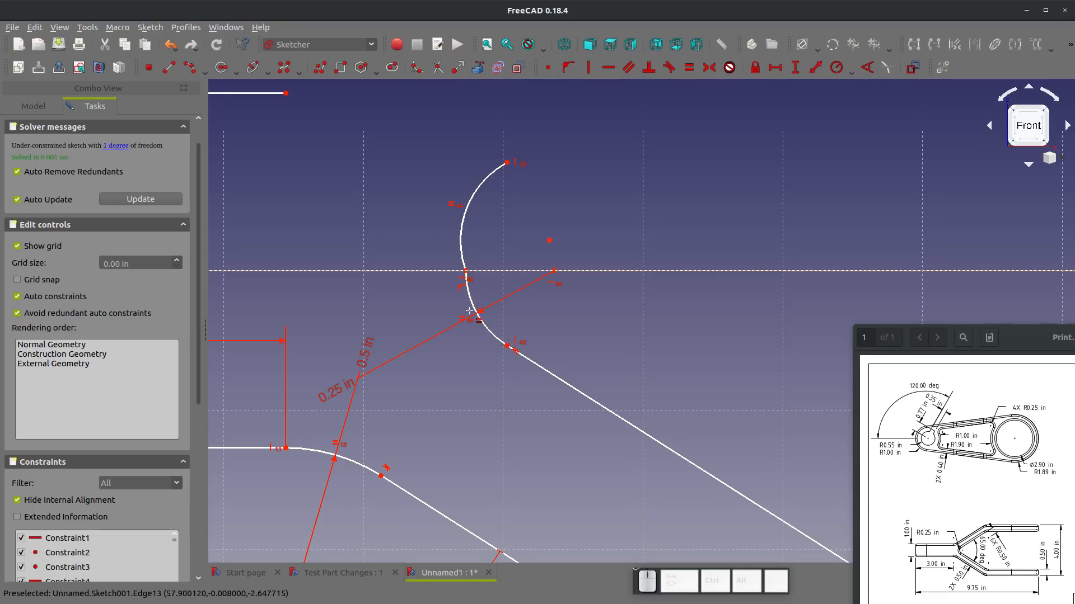
- Constrain the upper inner arc tangent to the lower inner arc
click(466, 280)
scroll(463, 279, up, 3)
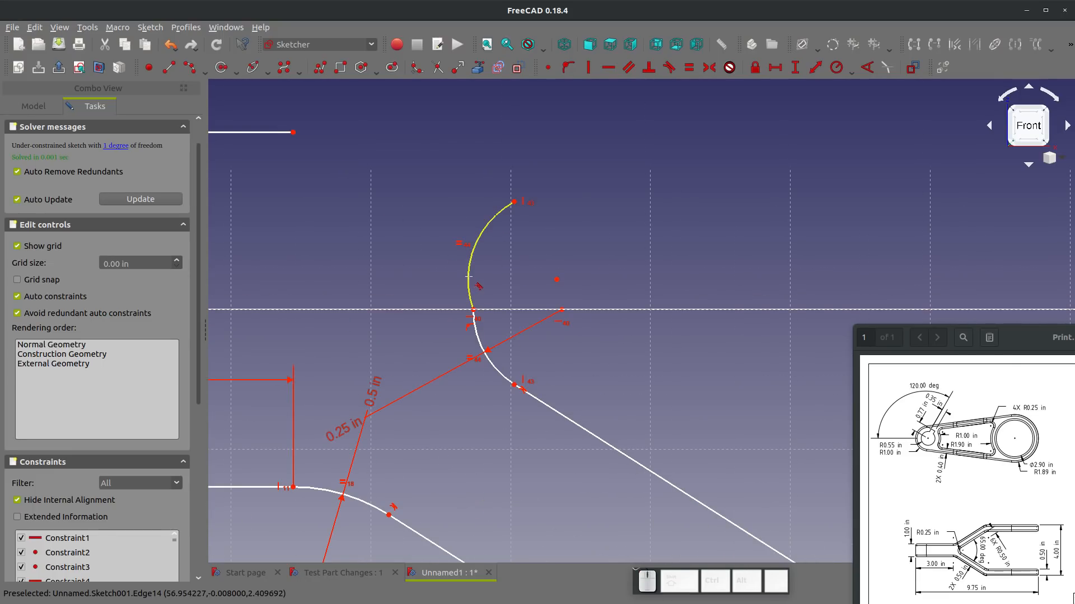
click(497, 371)
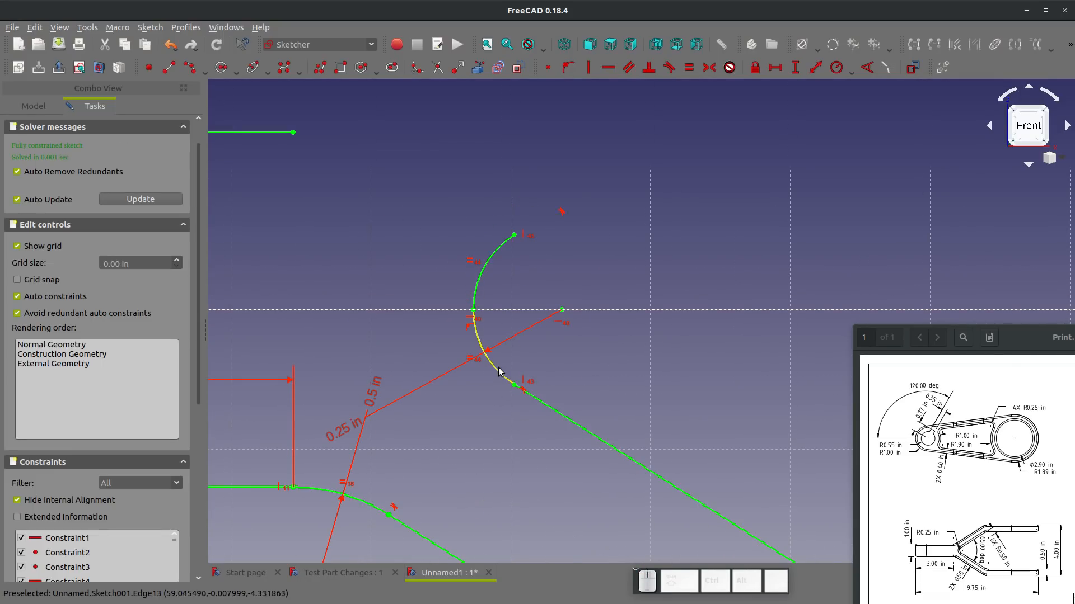
- Draw the upper arm's inner slanted line outward from the upper arc, and make its start coincident with the arc's free end
scroll(498, 368, down, 6)
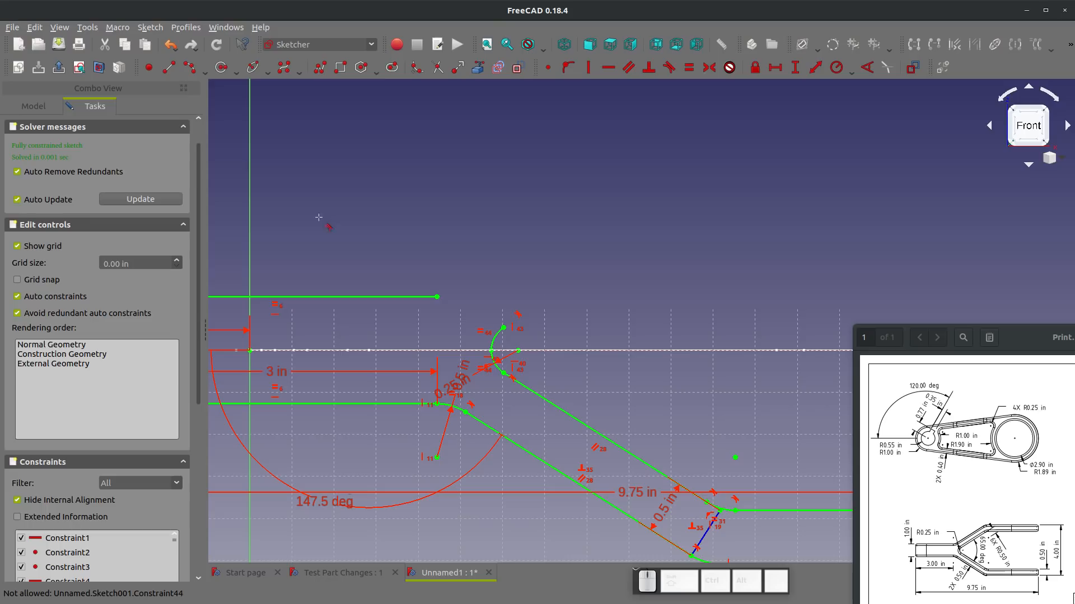
click(504, 328)
click(780, 197)
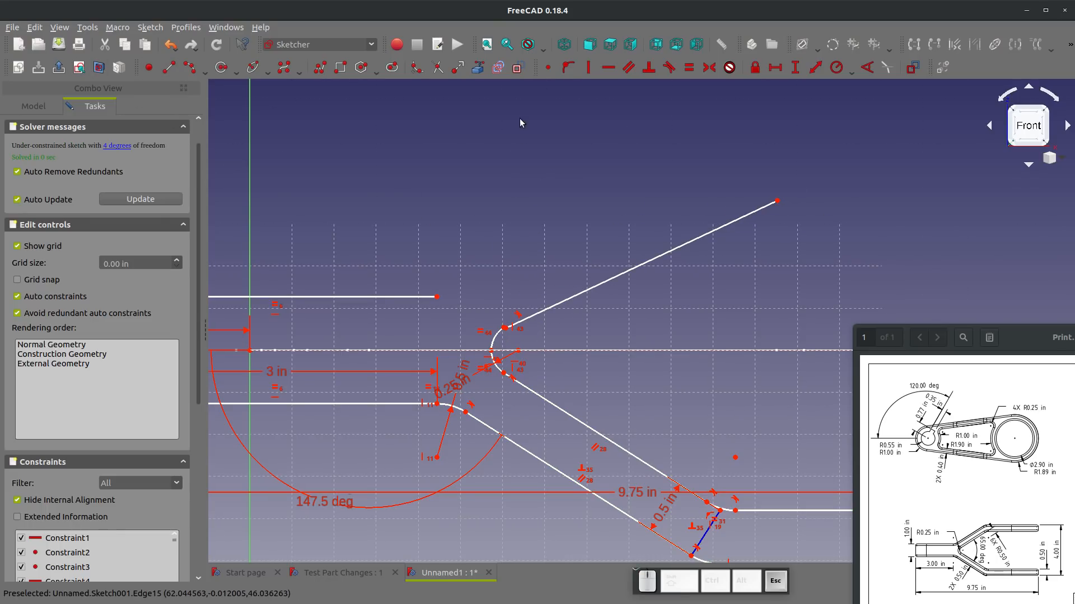
scroll(516, 334, up, 3)
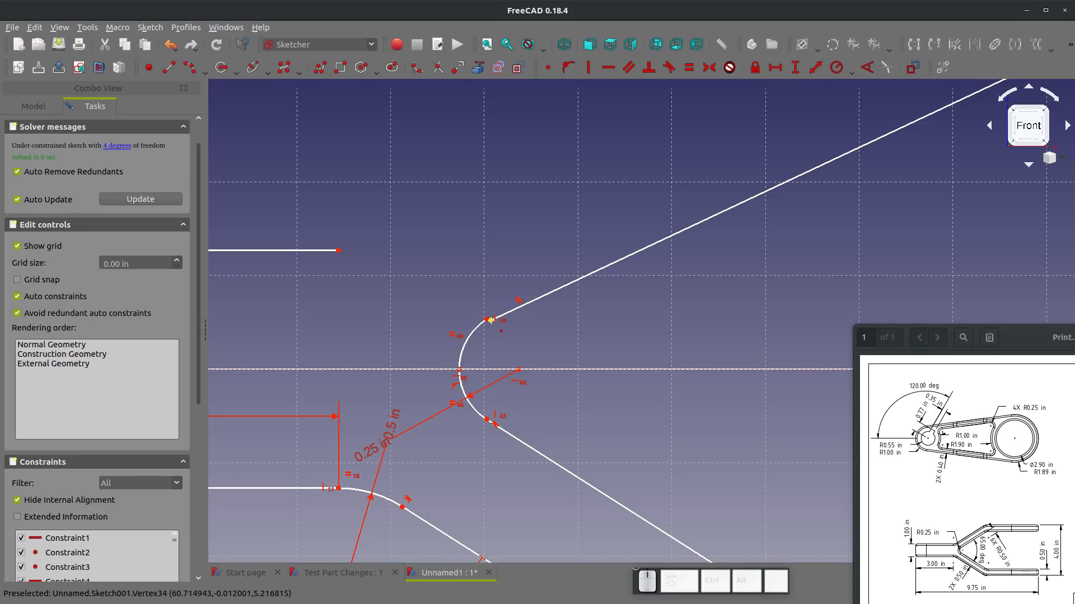
click(486, 319)
key(Escape)
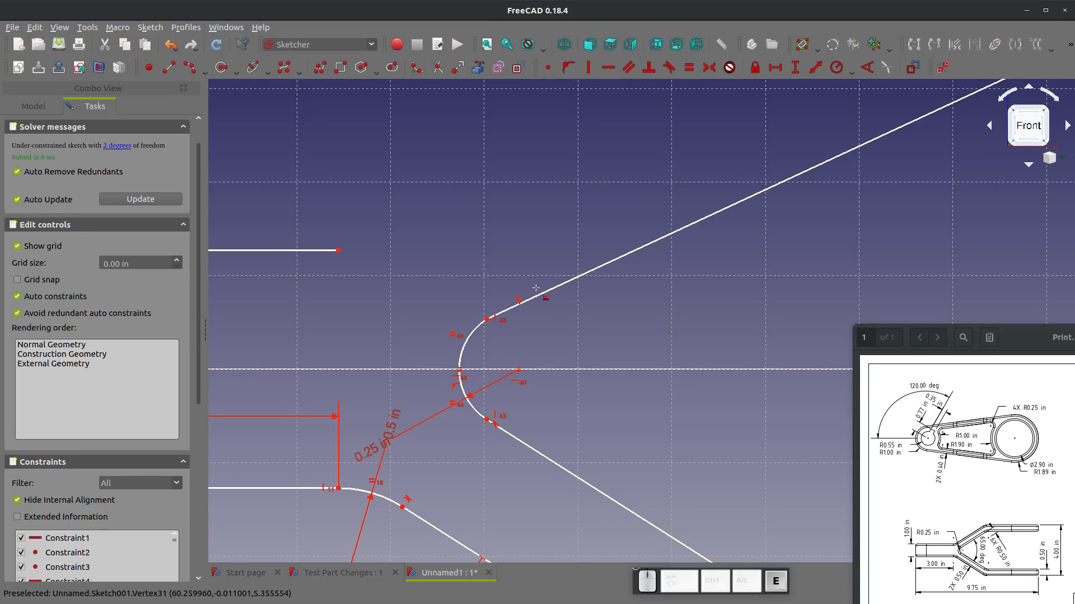
- Constrain the upper inner slanted line equal in length to the lower inner slanted line and tangent to the upper inner arc
click(541, 295)
click(548, 460)
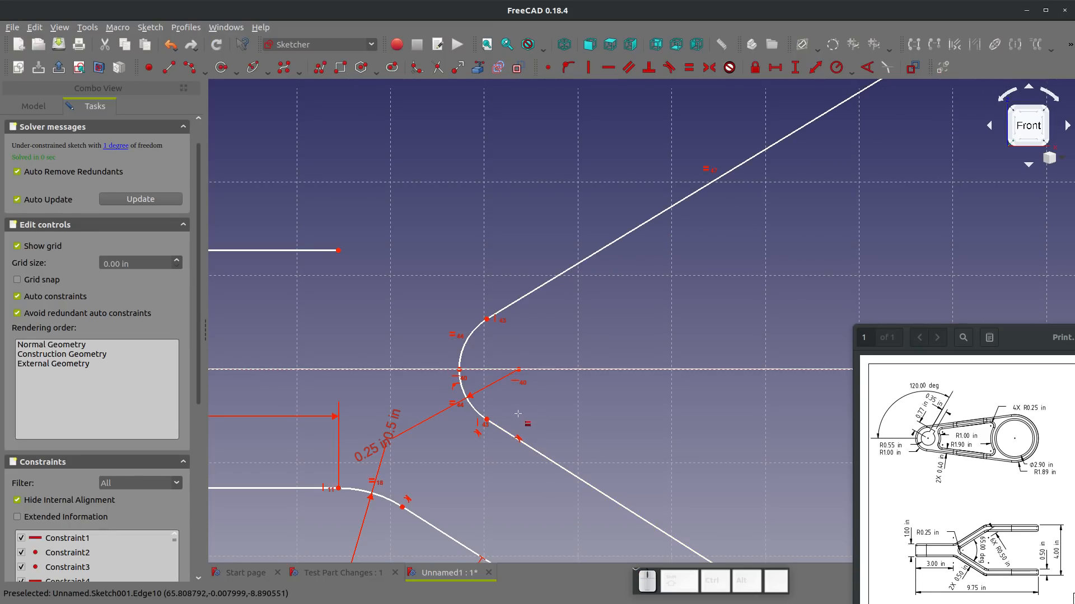
scroll(518, 405, down, 4)
key(Escape)
scroll(519, 368, up, 4)
click(510, 344)
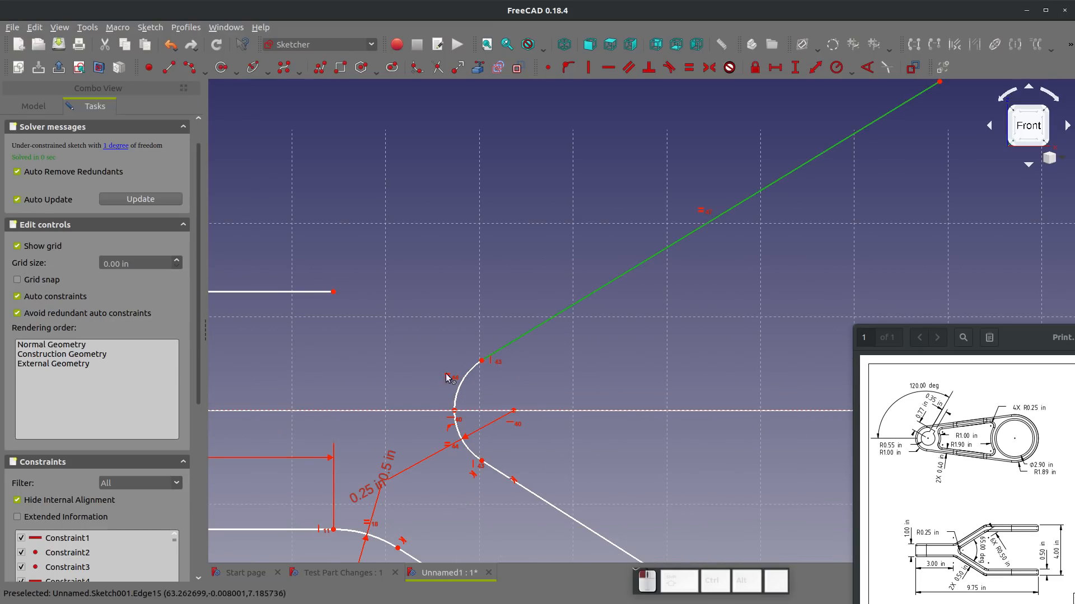
click(460, 386)
scroll(456, 385, down, 5)
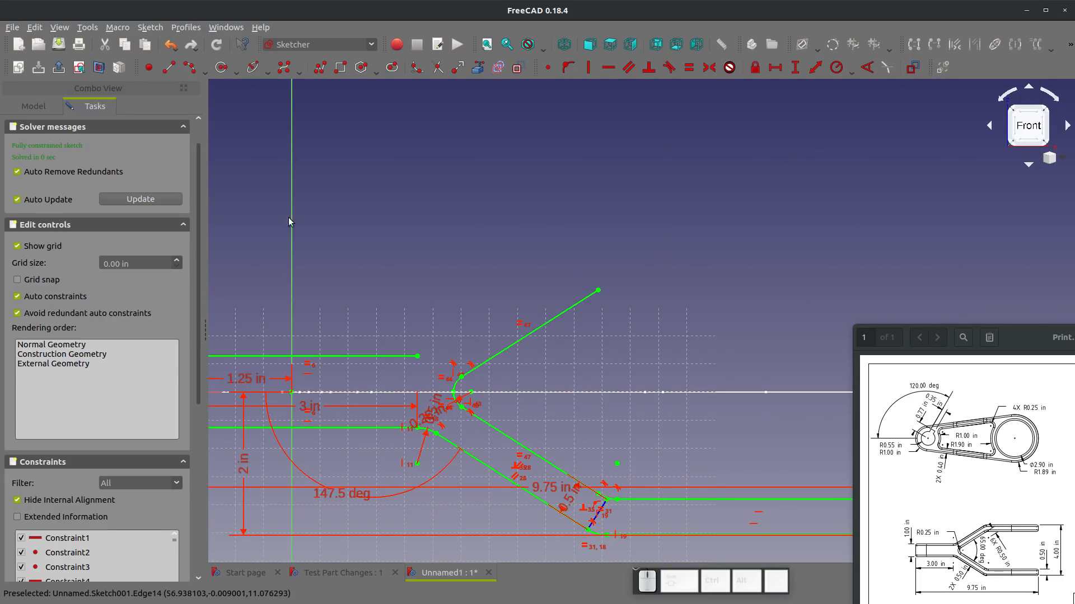
- Draw a short bend arc at the outer end of the upper inner slanted line, curving toward the horizontal
click(189, 67)
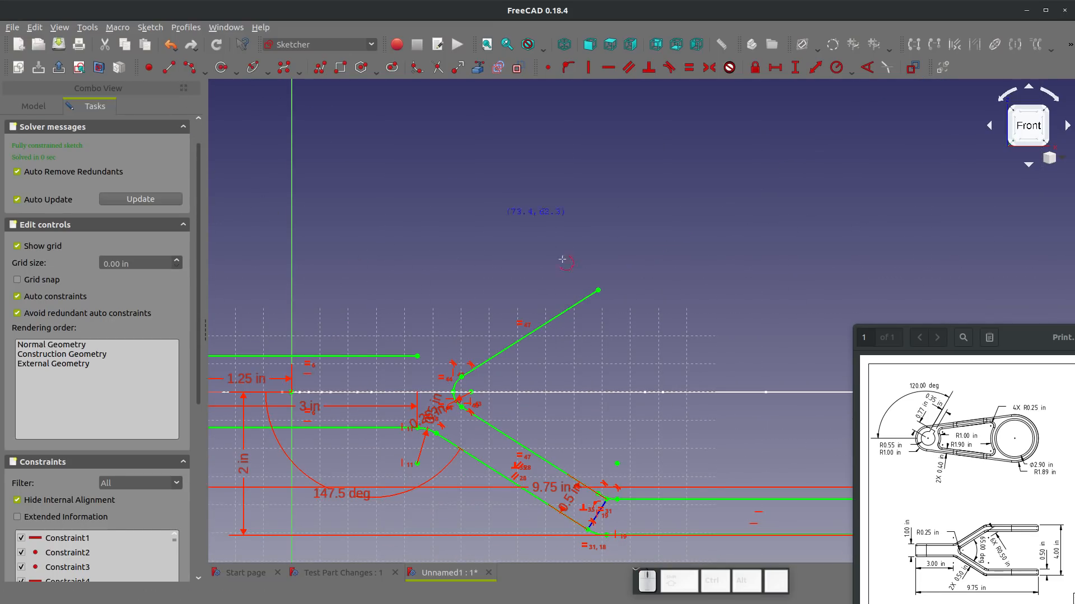
click(598, 290)
click(631, 280)
click(622, 279)
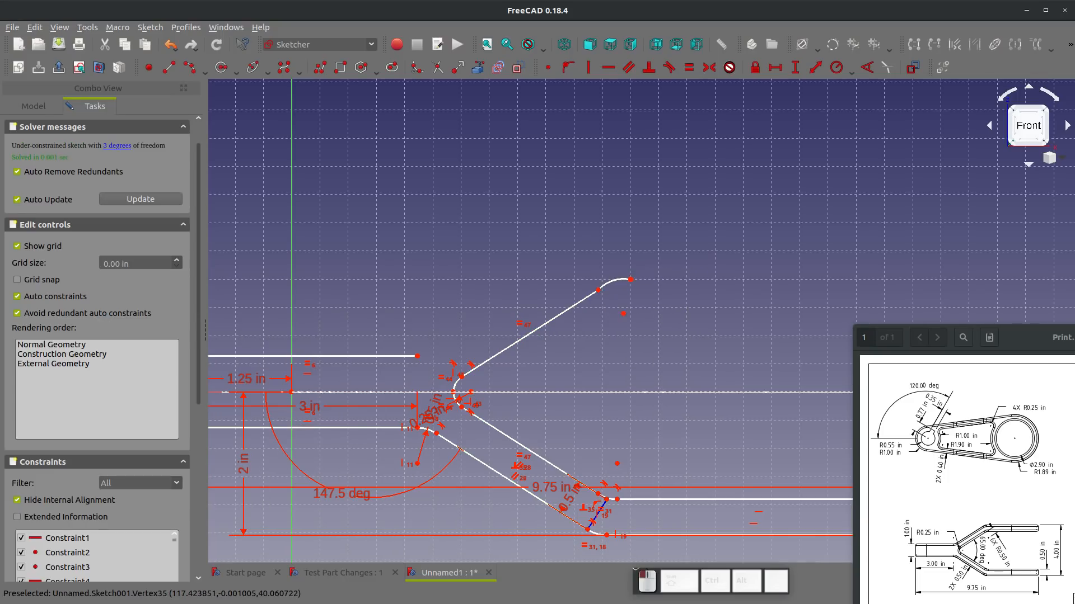
key(Escape)
- Make the new upper bend arc equal in radius to the lower arm's inner bend arc
click(619, 278)
scroll(598, 501, up, 6)
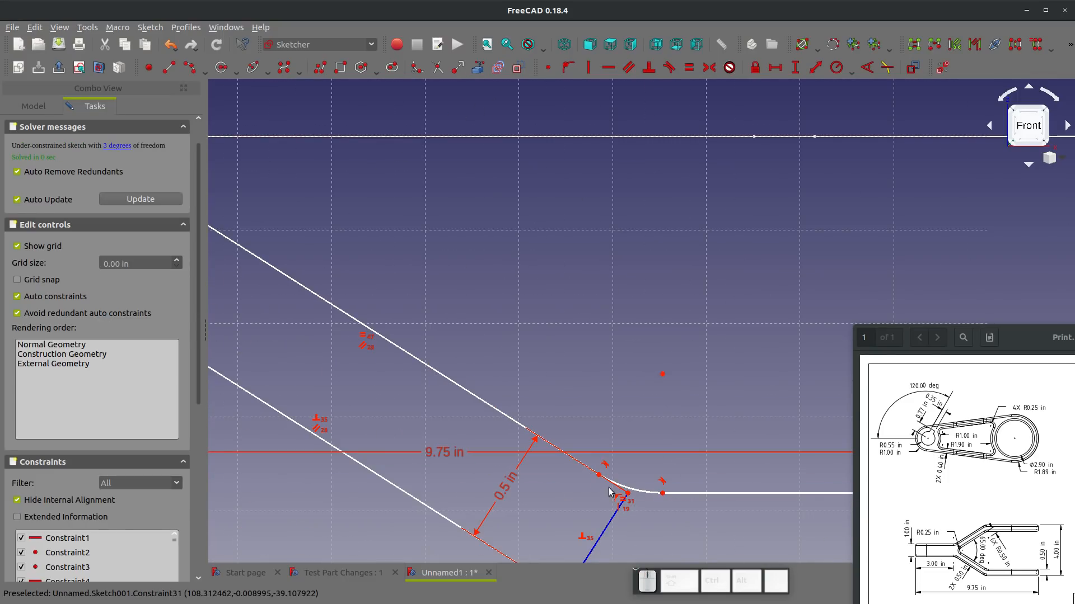
click(617, 485)
key(e)
- Align the upper bend arc's free end vertically with the end of the lower arm's inner bend arc
scroll(610, 510, down, 4)
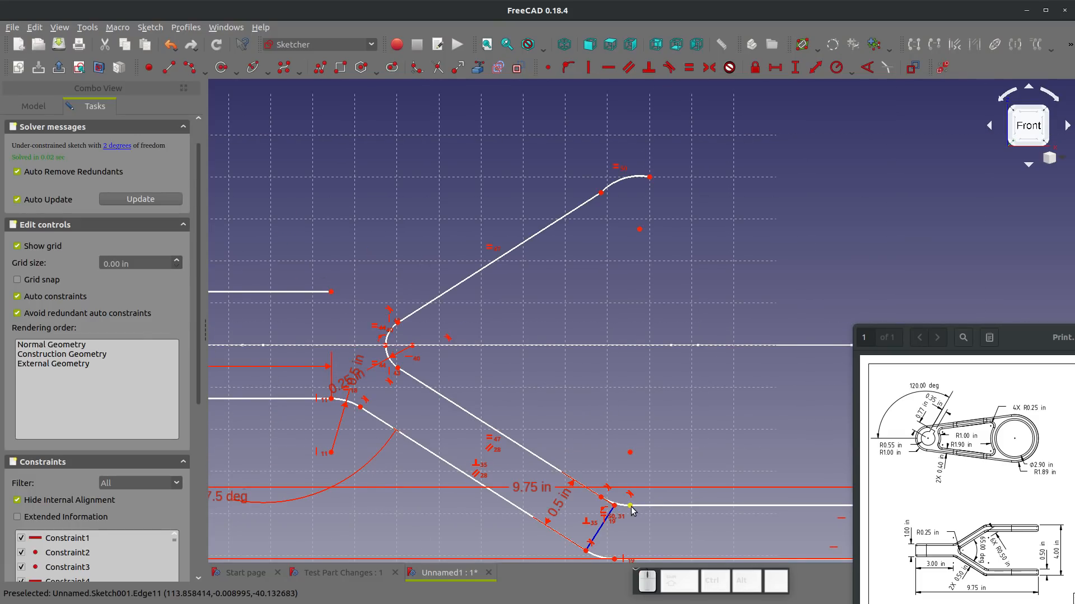
click(631, 506)
click(650, 177)
key(v)
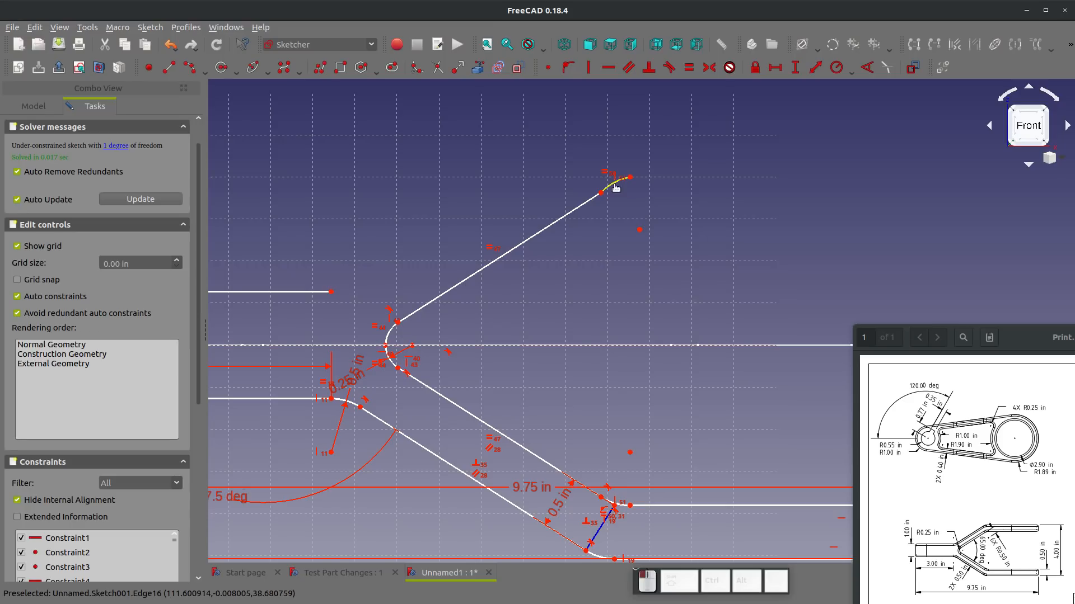
- Constrain the upper bend arc tangent to the upper inner slanted line and draw a horizontal line outward from the arc's free end
click(588, 201)
scroll(614, 228, down, 2)
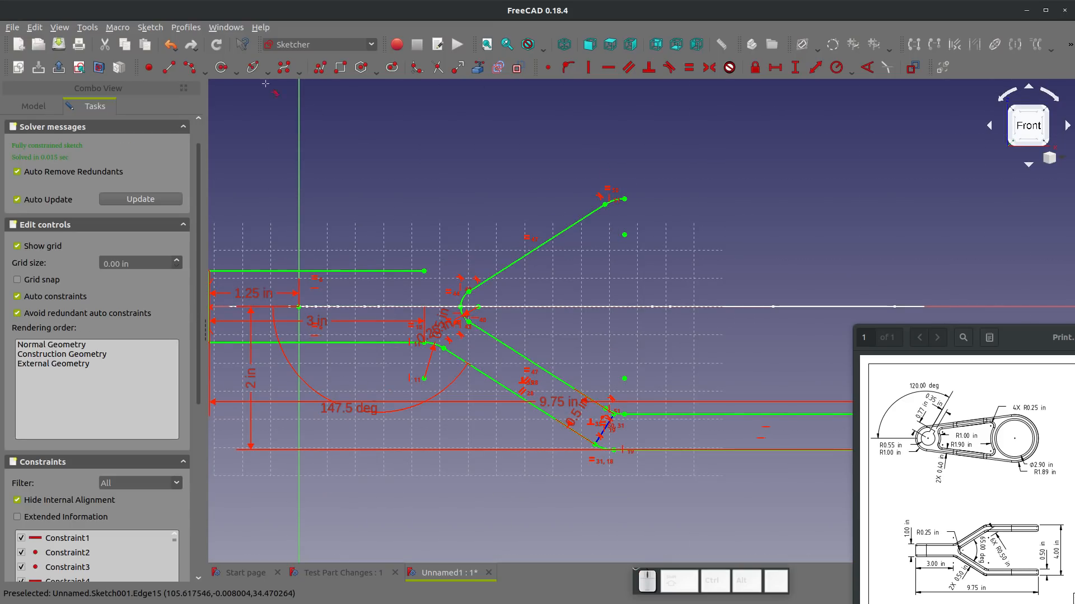
click(169, 68)
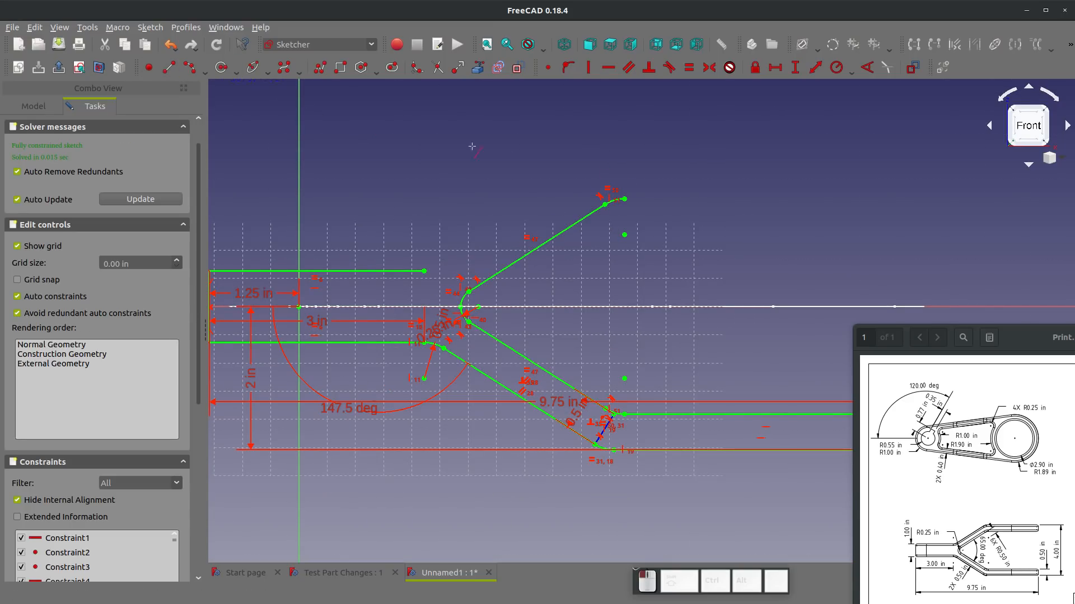
click(624, 199)
click(857, 199)
key(Escape)
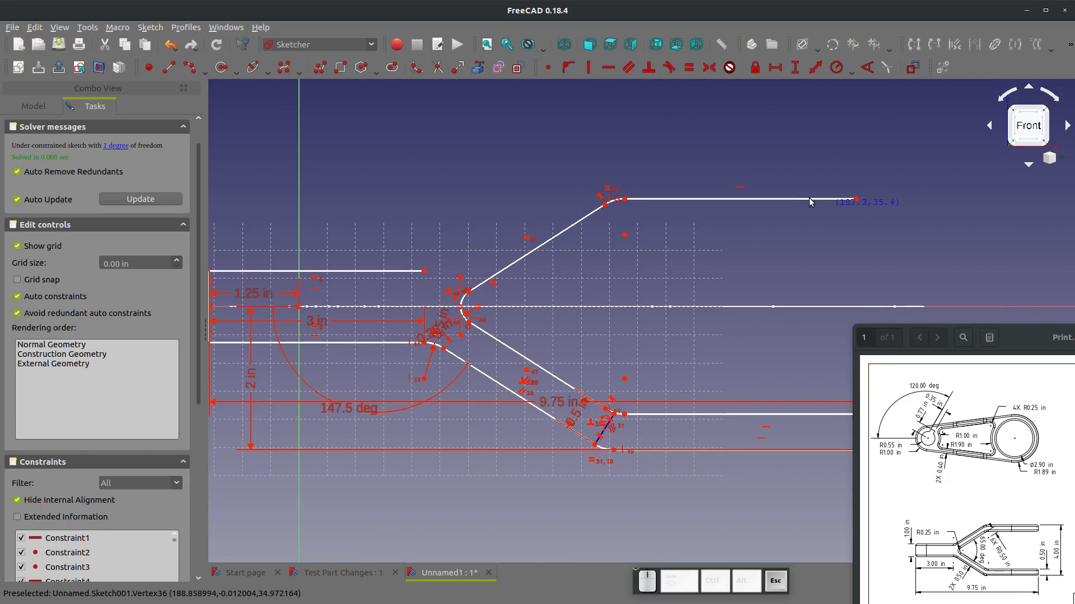
- Make the upper arm's inner horizontal line equal in length to the lower arm's inner horizontal line
click(797, 199)
click(730, 414)
key(e)
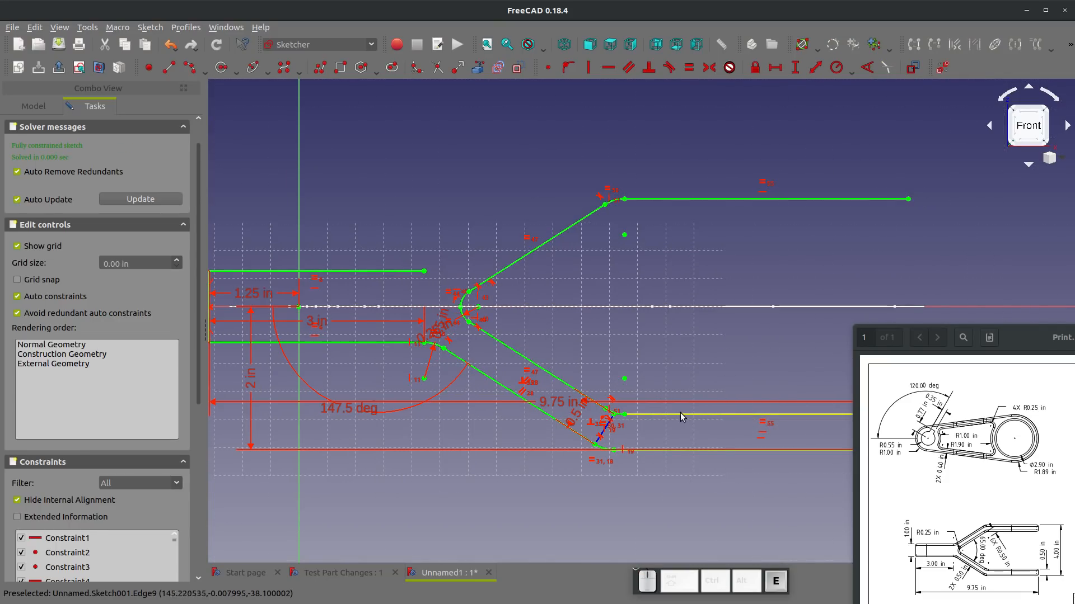
scroll(680, 412, down, 2)
scroll(783, 269, up, 3)
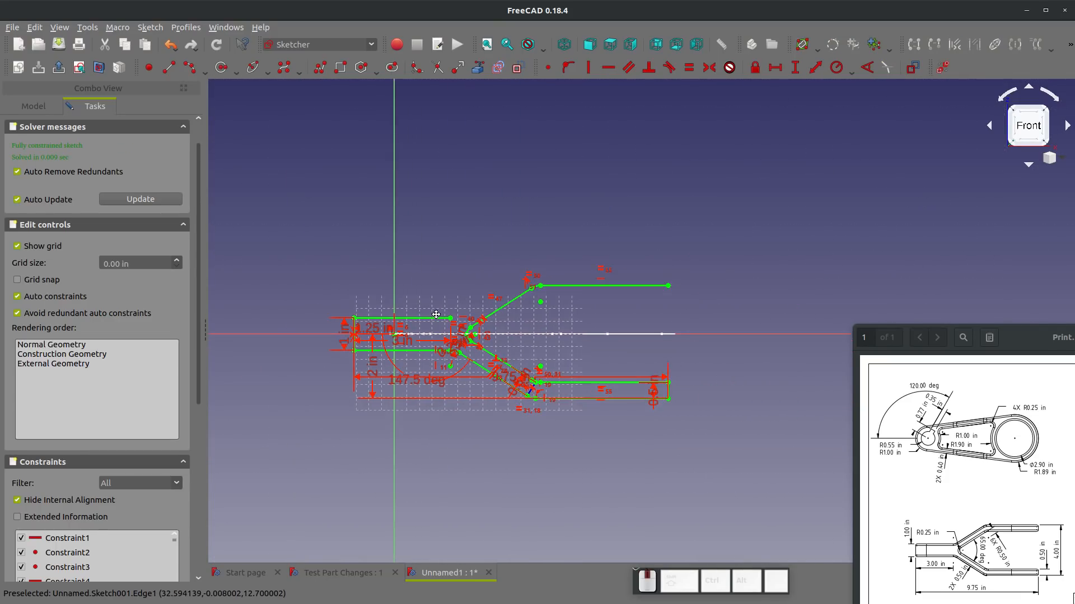
- Draw a vertical line up from the outer end of the upper arm and make it equal in length to the lower arm's end line
click(169, 67)
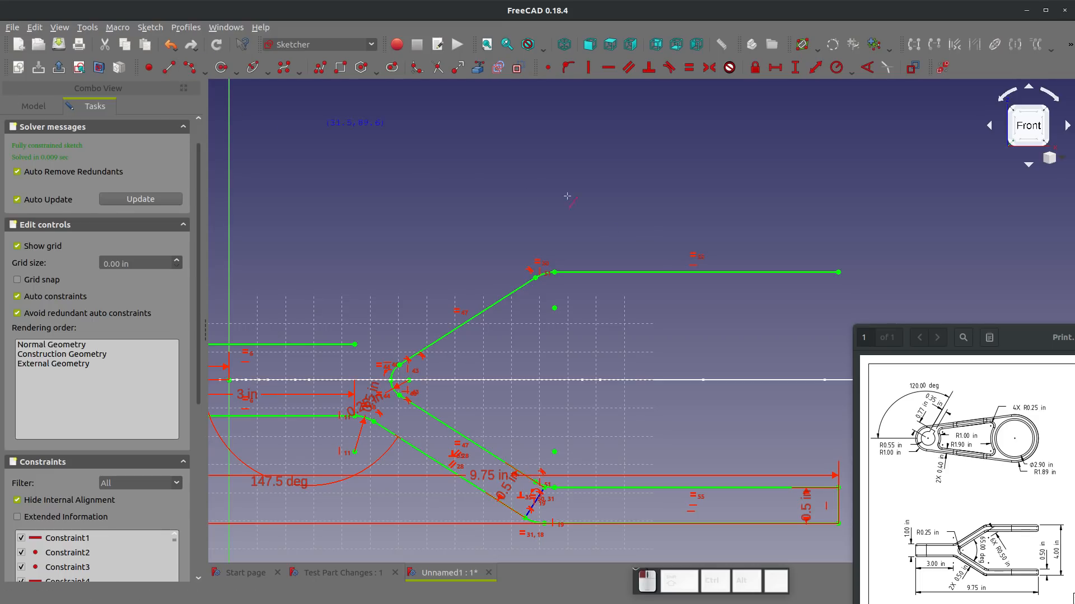
click(838, 273)
click(837, 231)
key(Escape)
click(839, 250)
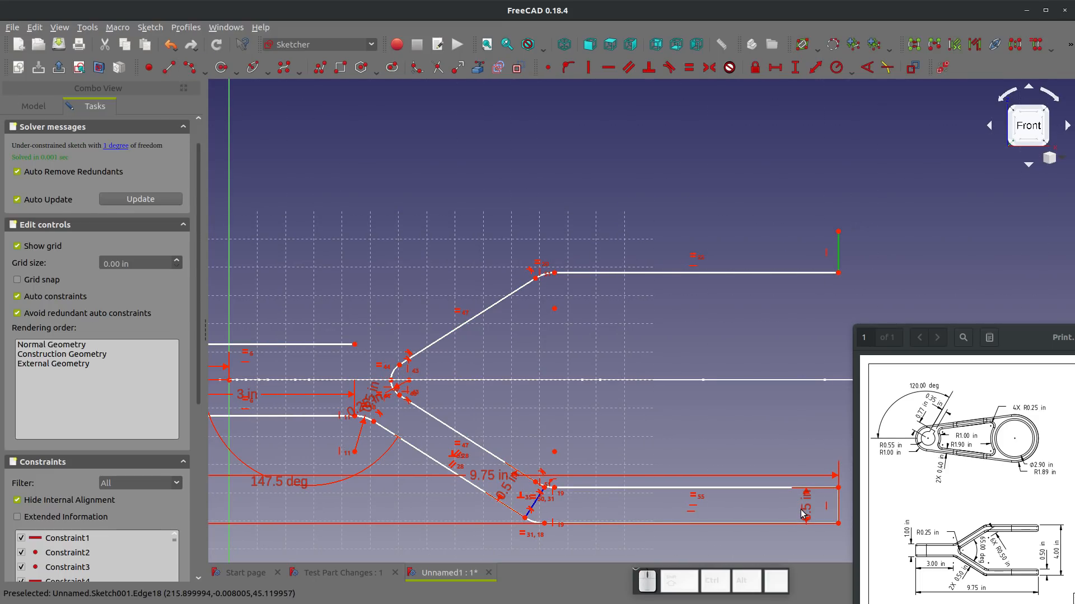
click(839, 507)
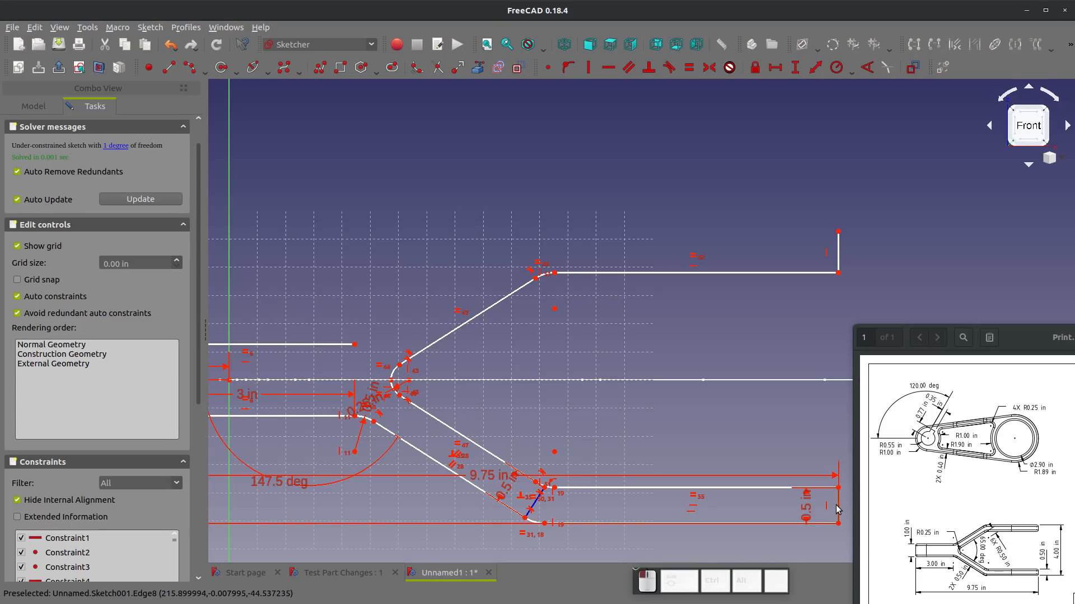
click(838, 254)
key(e)
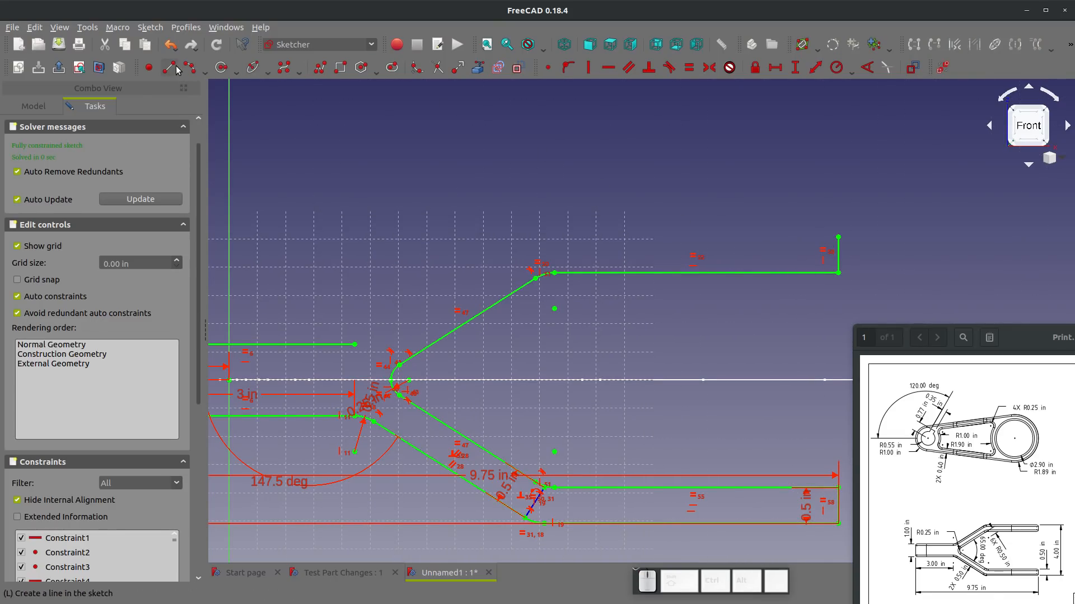
- Draw the upper arm's outer edge as a polyline: horizontal from the end line's top, then slanted down to the end of the stem's upper edge
click(282, 74)
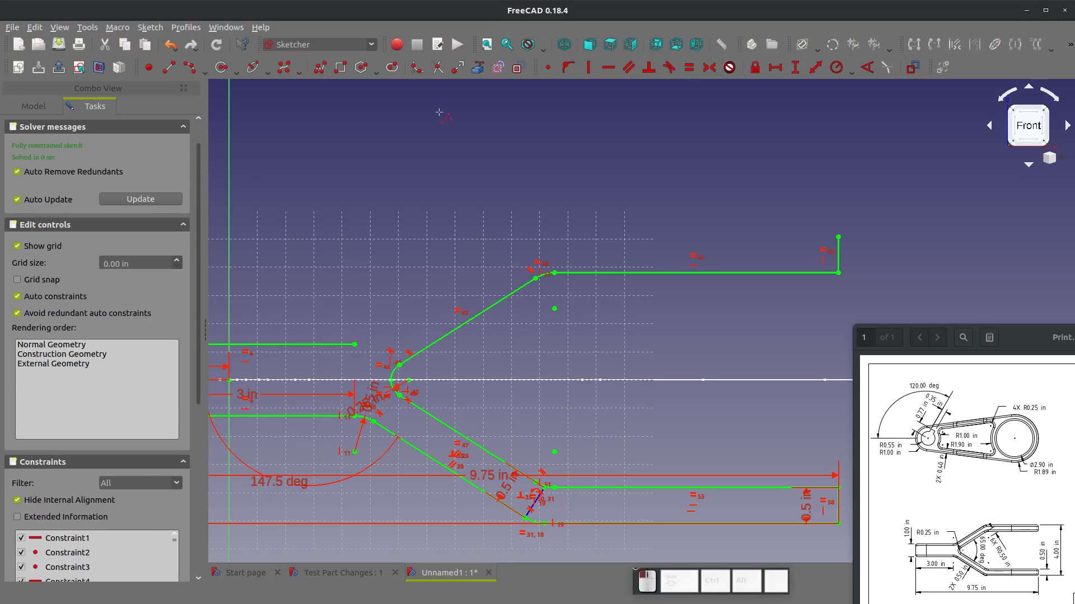
click(838, 235)
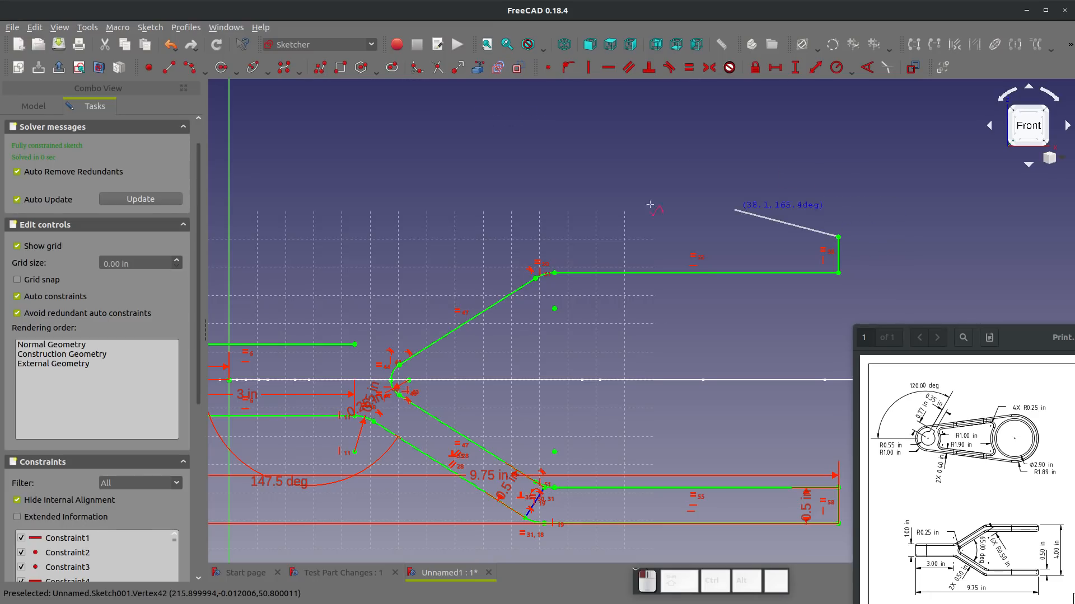
click(528, 237)
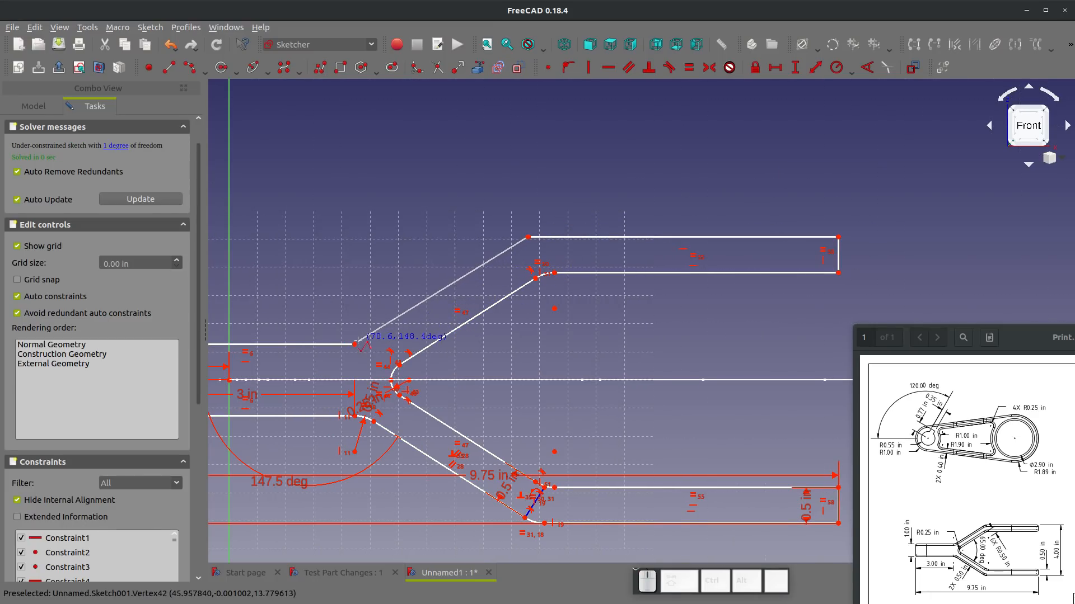
click(354, 344)
key(Escape)
- Fillet both corners of the upper outer slanted line, where it meets the arm's horizontal edge and the stem's upper edge
scroll(324, 266, up, 4)
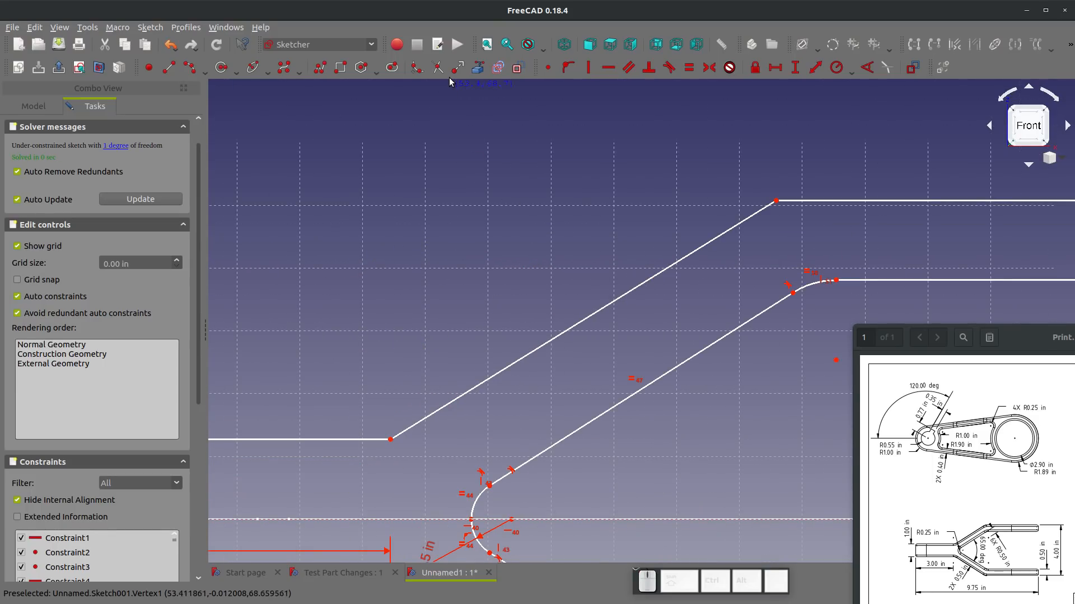
click(756, 212)
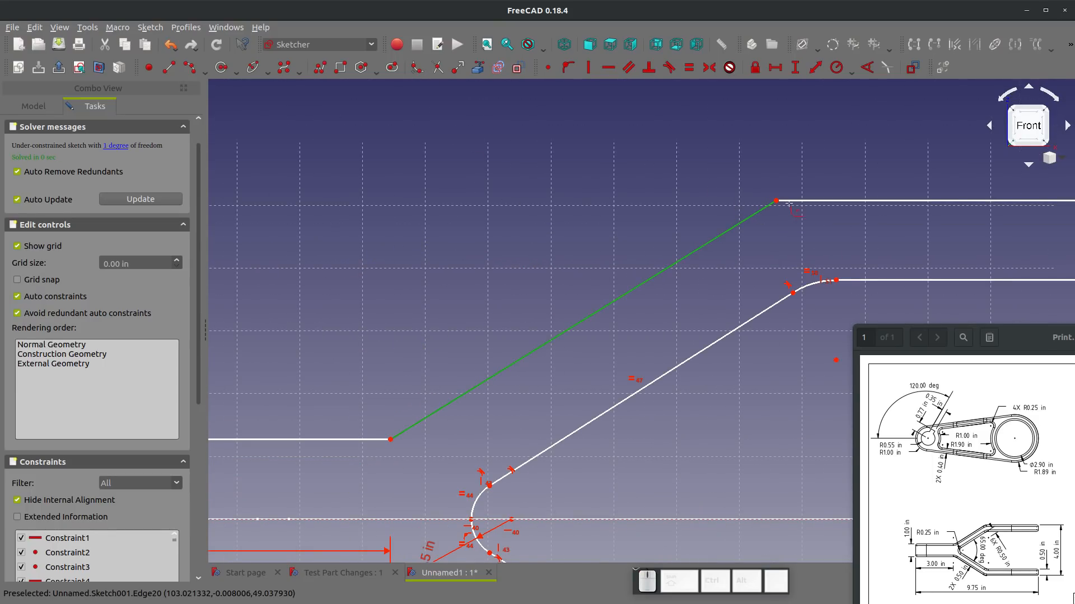
click(812, 200)
click(366, 439)
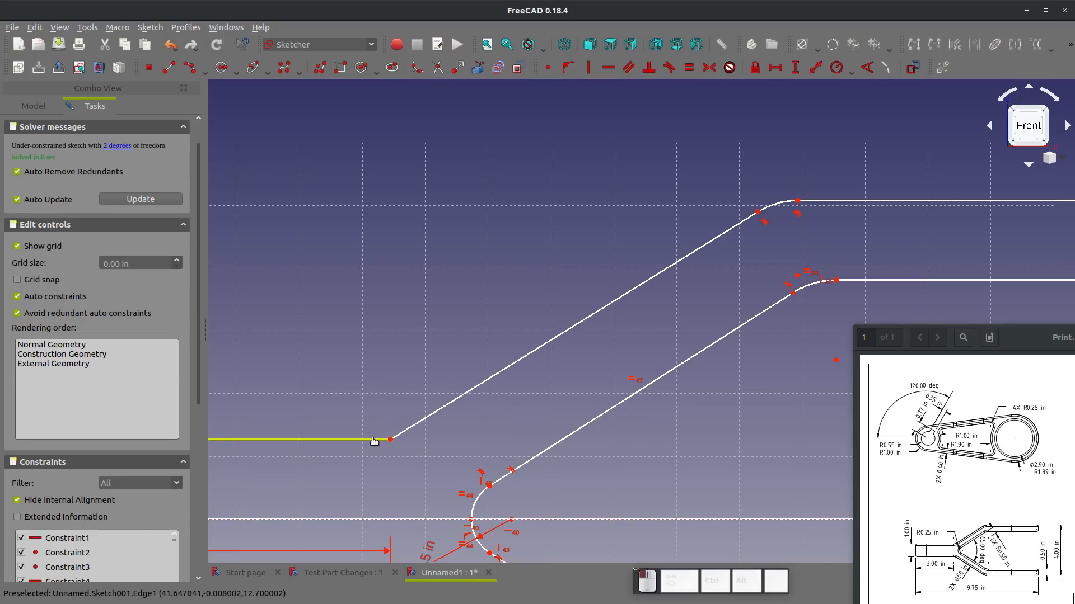
click(403, 432)
- Try to make both outer fillets equal in radius to the upper inner bend arc together
click(422, 443)
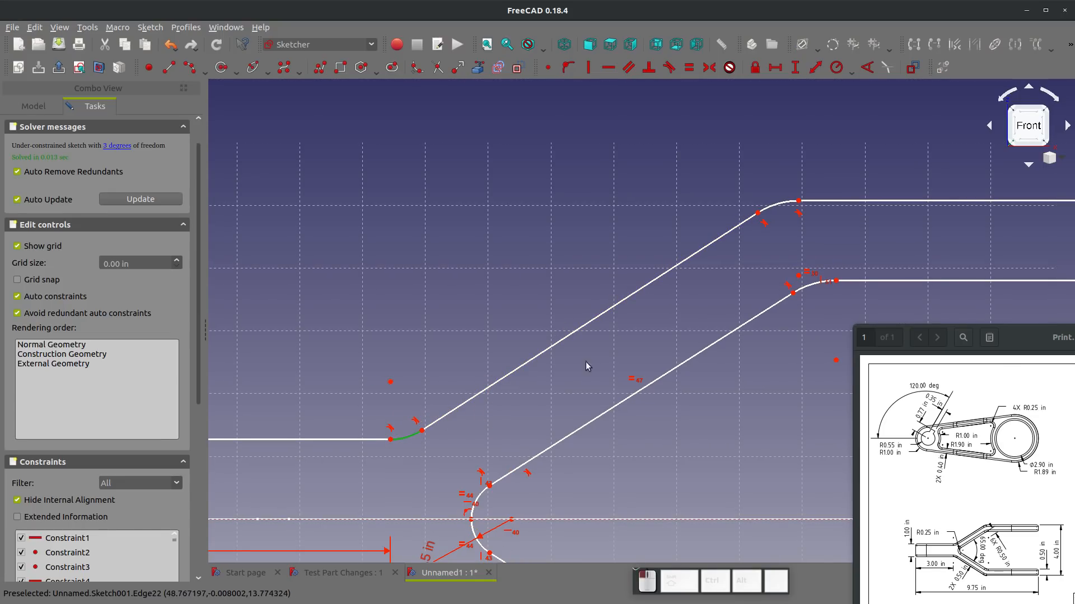
key(e)
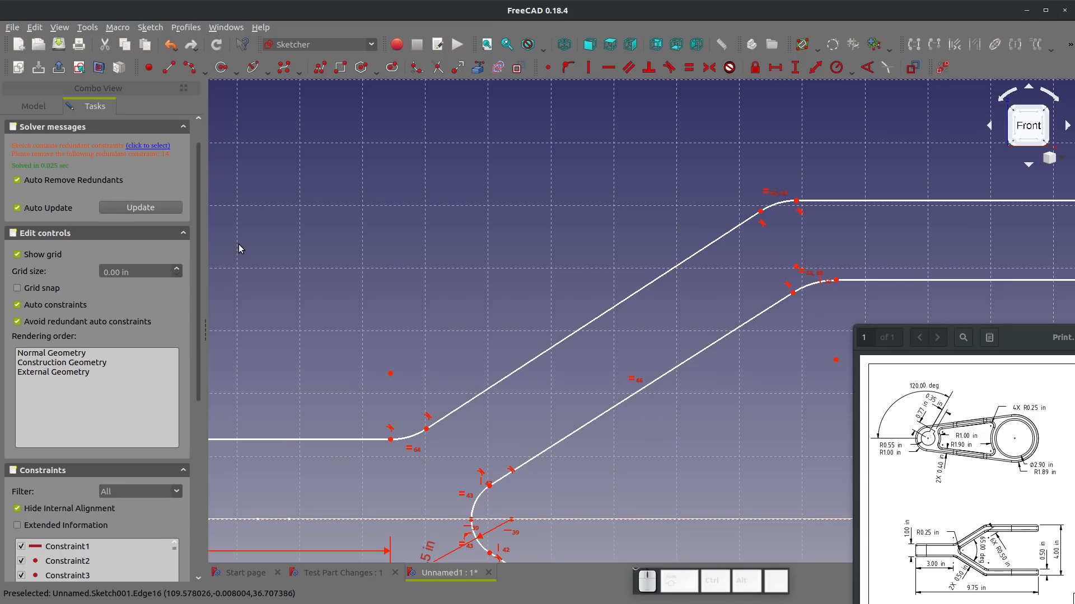
key(ctrl+z)
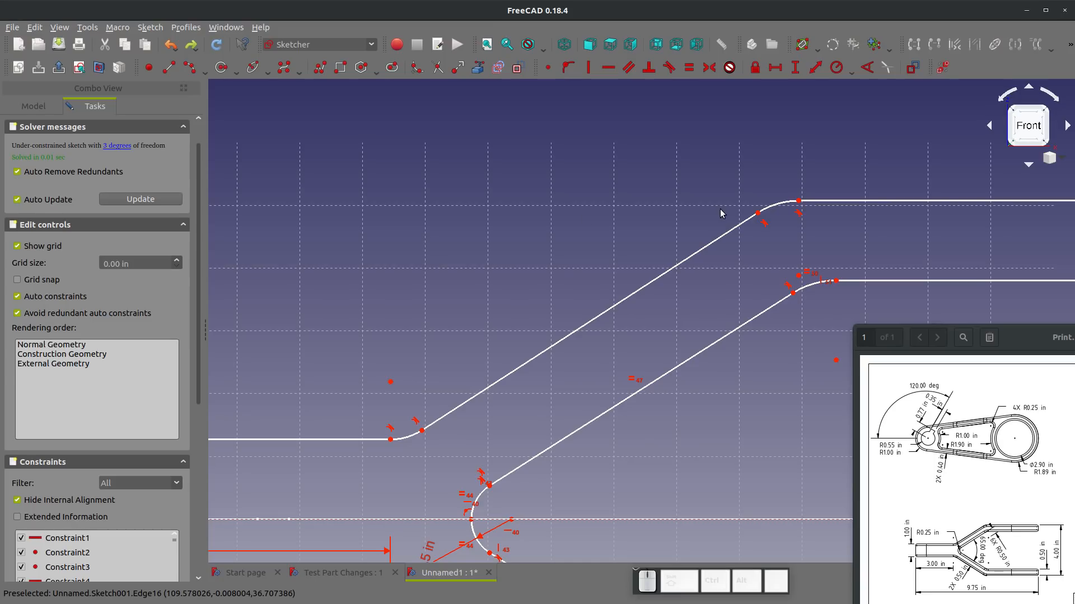
- Make each of the two outer fillets on the upper arm equal in radius to the upper inner bend arc, one after the other
click(779, 202)
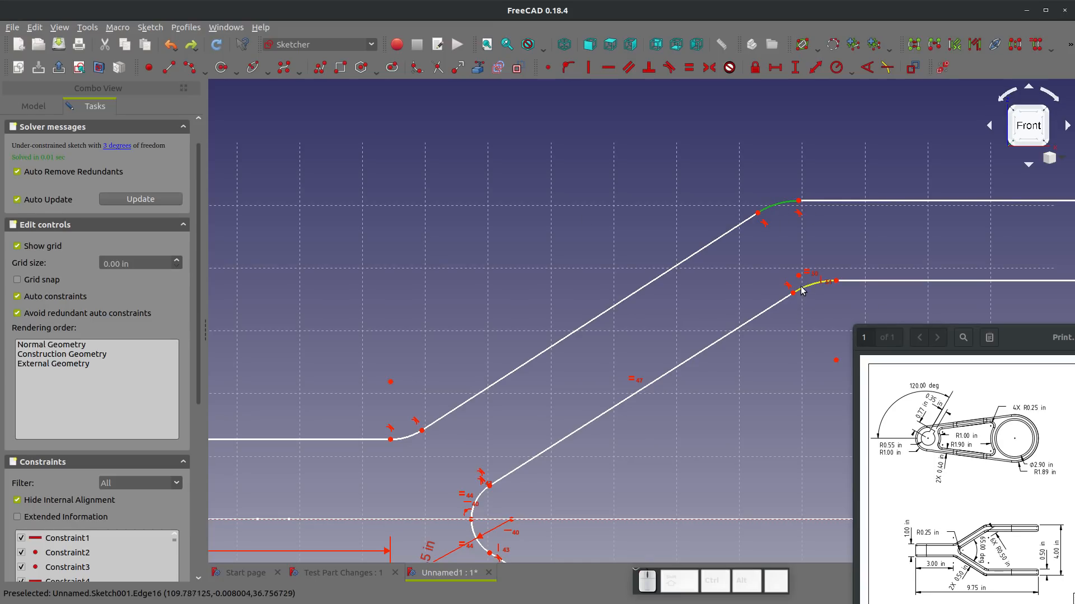
click(802, 289)
key(e)
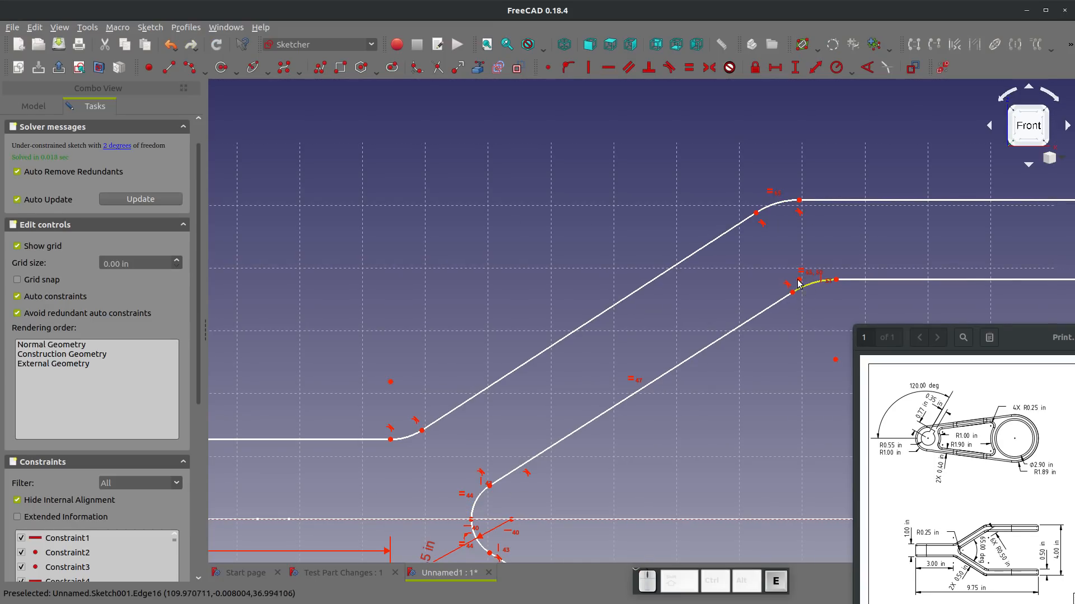
click(414, 438)
click(806, 286)
key(e)
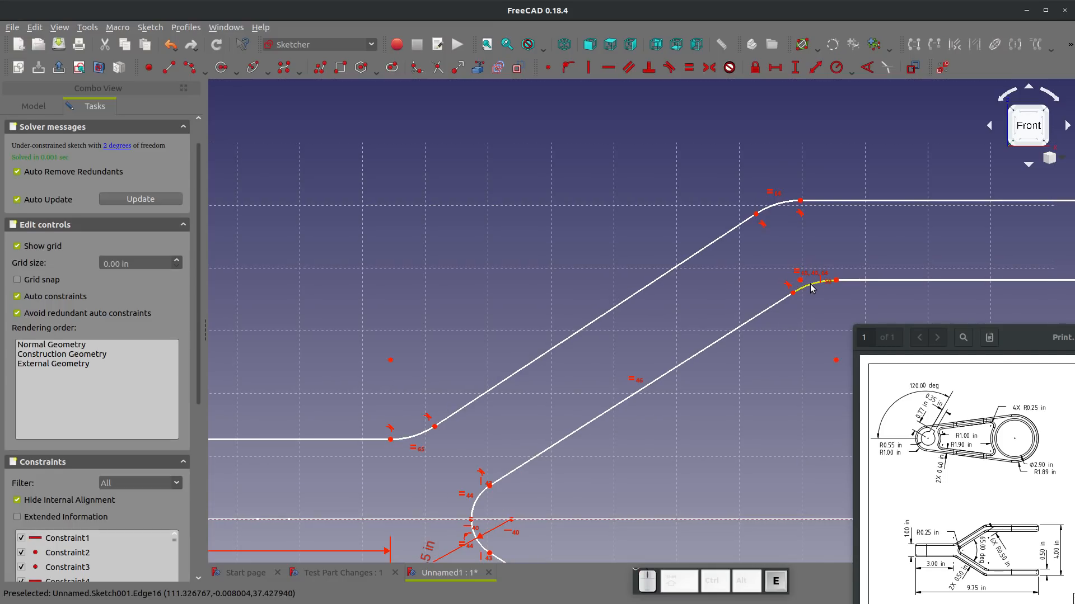
- Align the outer end of the upper arm's outer fillet vertically with the matching end of the lower arm's outer bend arc
scroll(528, 321, down, 2)
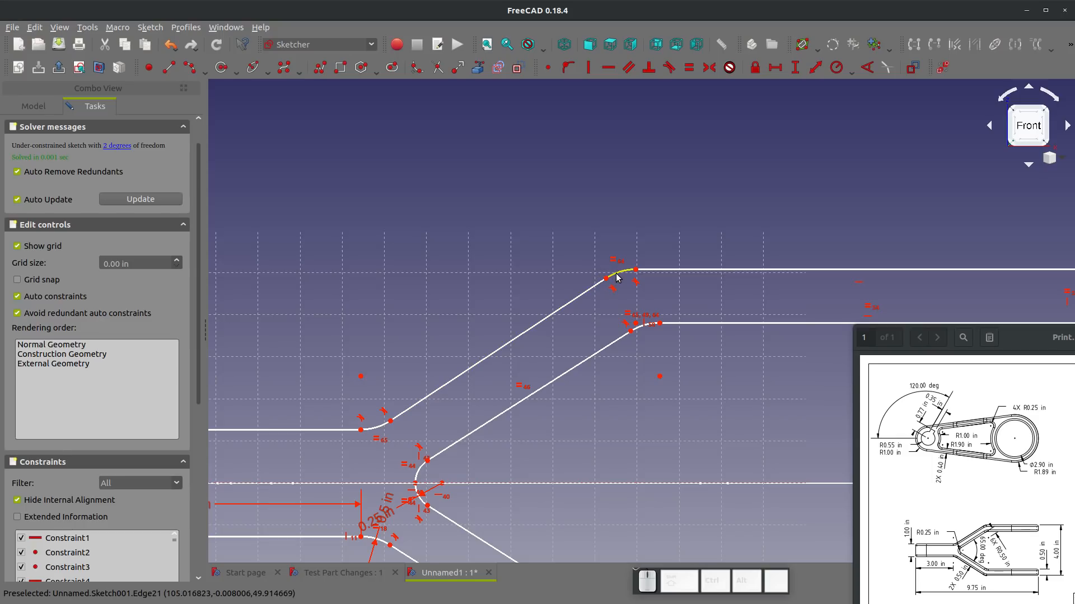
click(635, 271)
scroll(635, 274, down, 2)
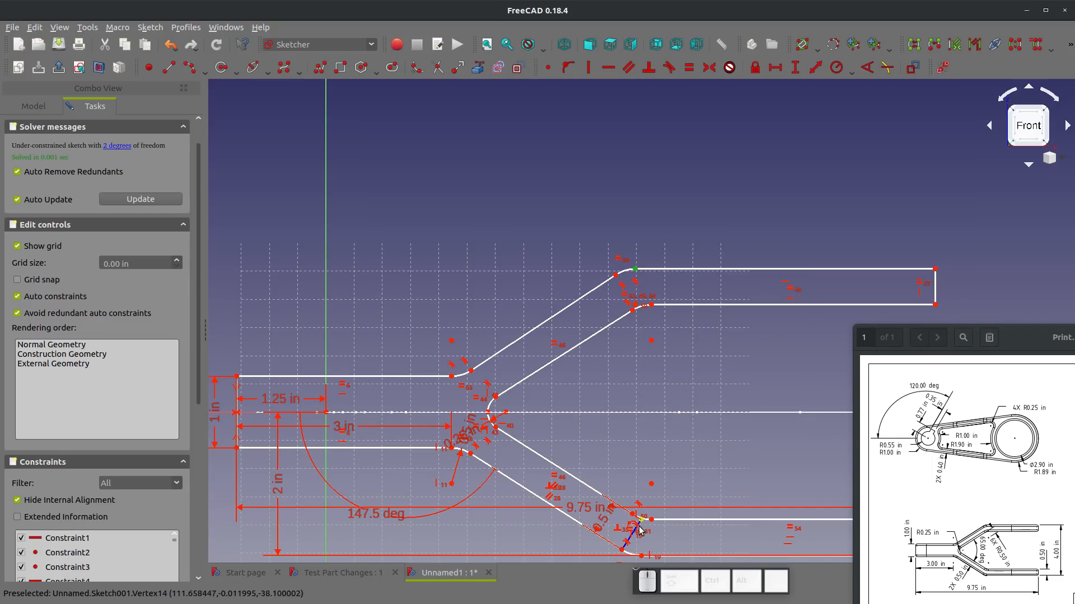
click(641, 557)
key(v)
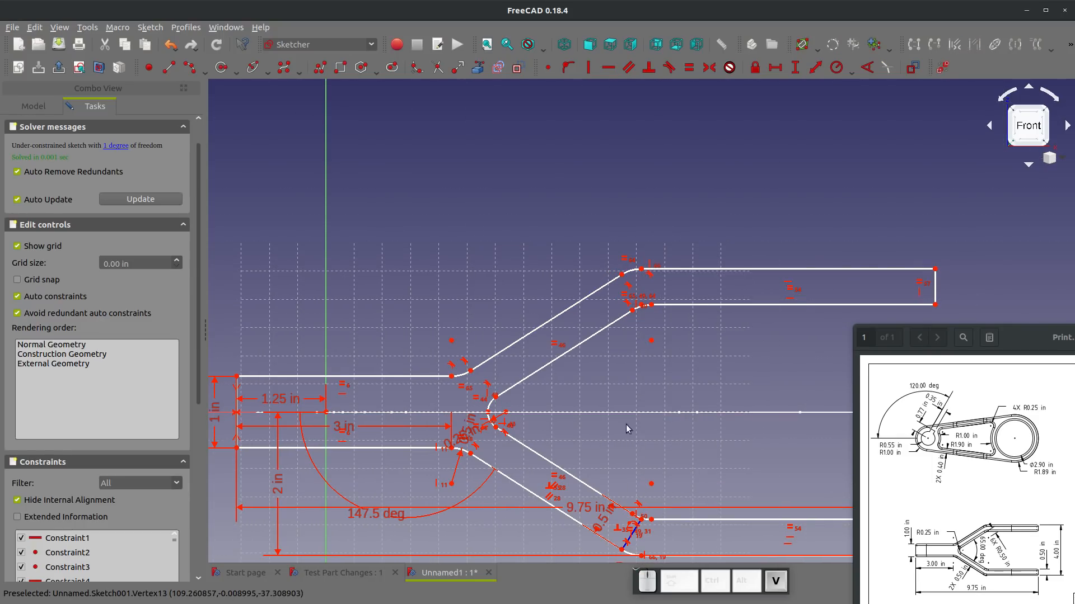
- Align the slanted-side end of the upper stem fillet vertically with the matching endpoint of the lower stem arc
click(452, 378)
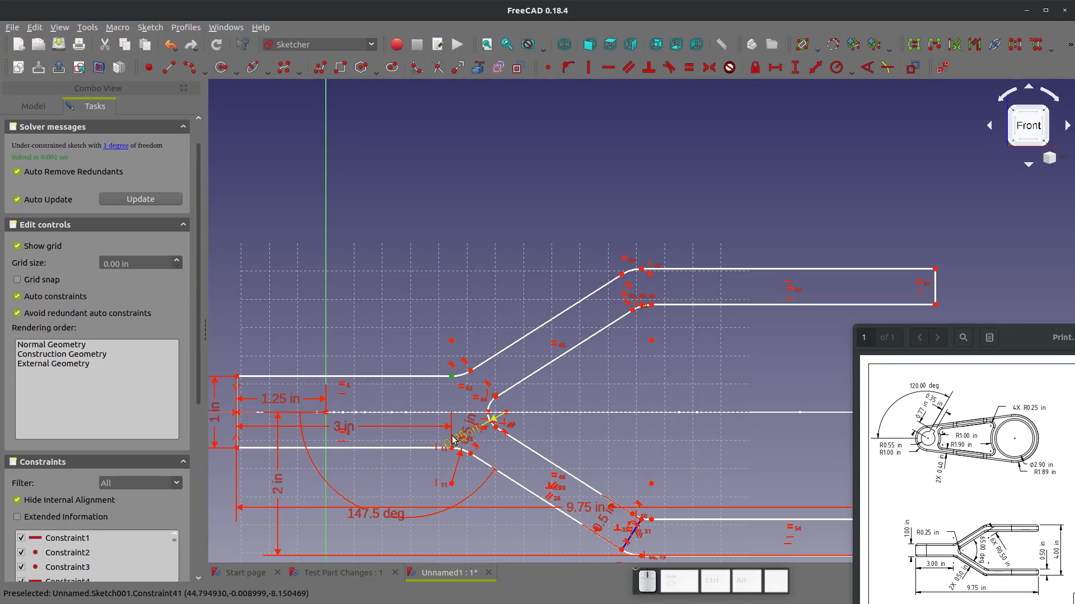
click(468, 343)
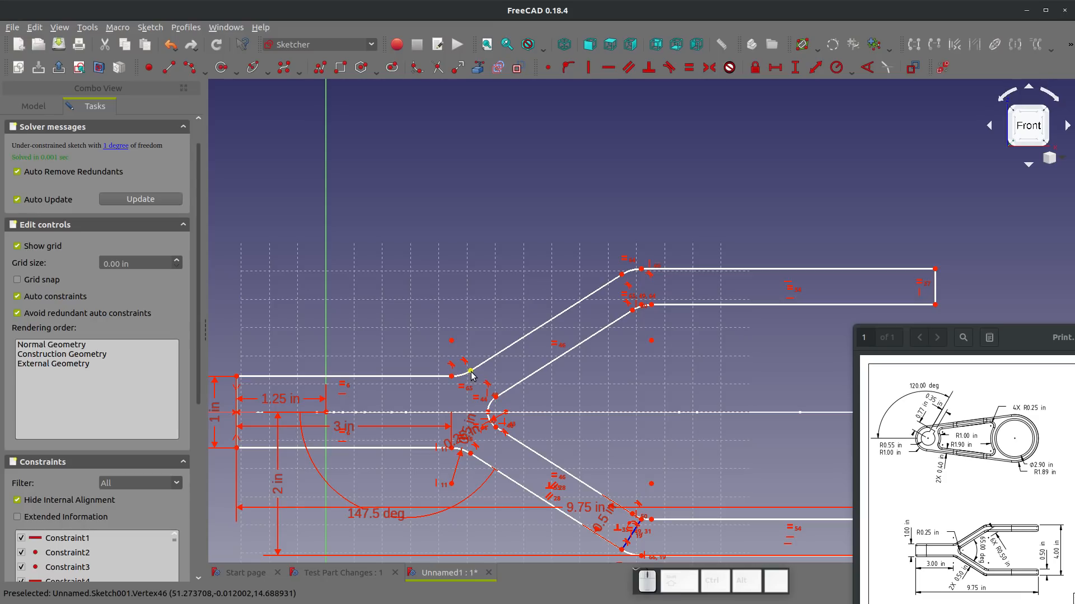
click(471, 372)
click(471, 452)
key(v)
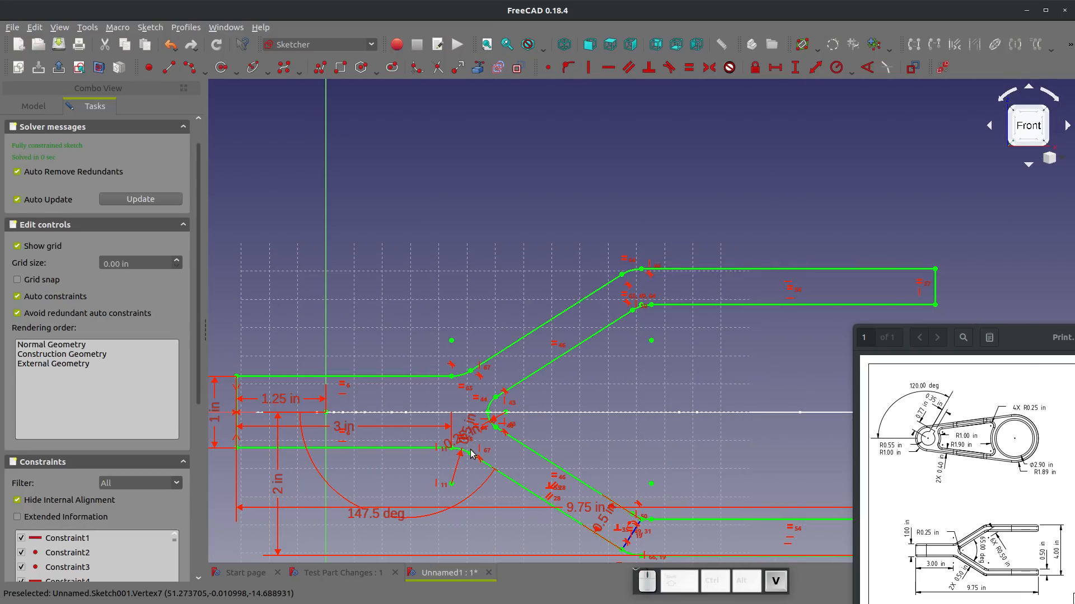
- Turn the vertical end line of the upper arm into construction geometry
scroll(473, 358, down, 4)
scroll(577, 394, up, 2)
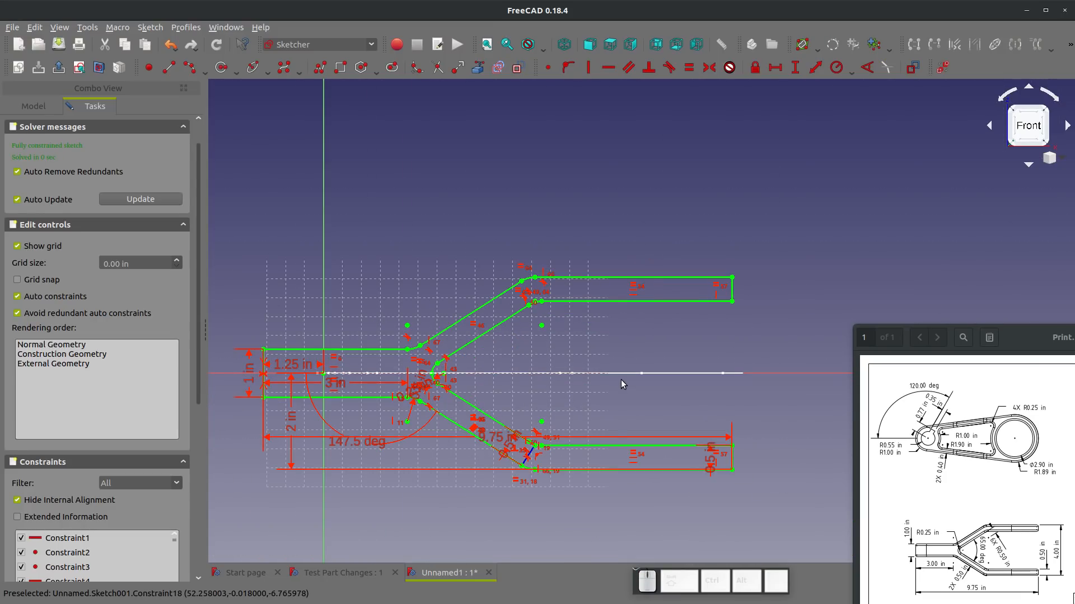
mouse_move(620, 380)
middle_down()
mouse_move(566, 440)
mouse_move(689, 358)
mouse_move(730, 312)
middle_up()
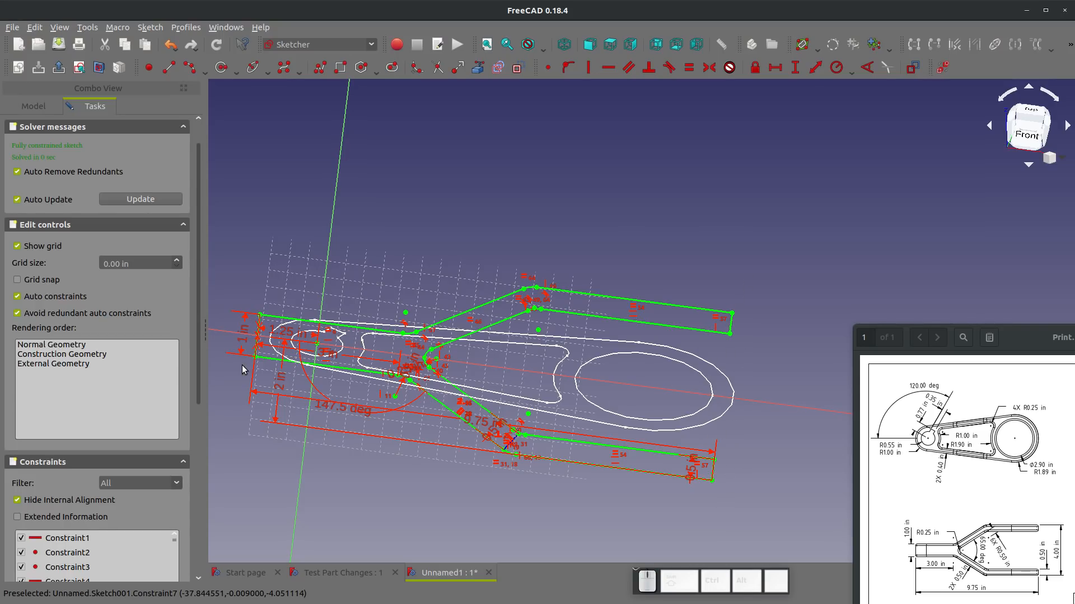
click(732, 325)
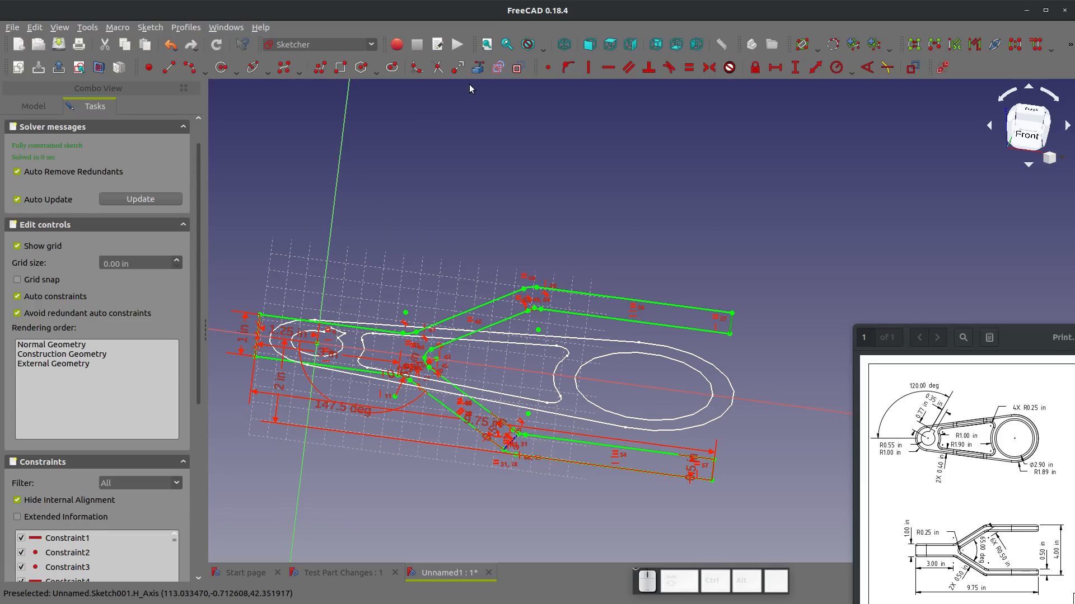
click(518, 68)
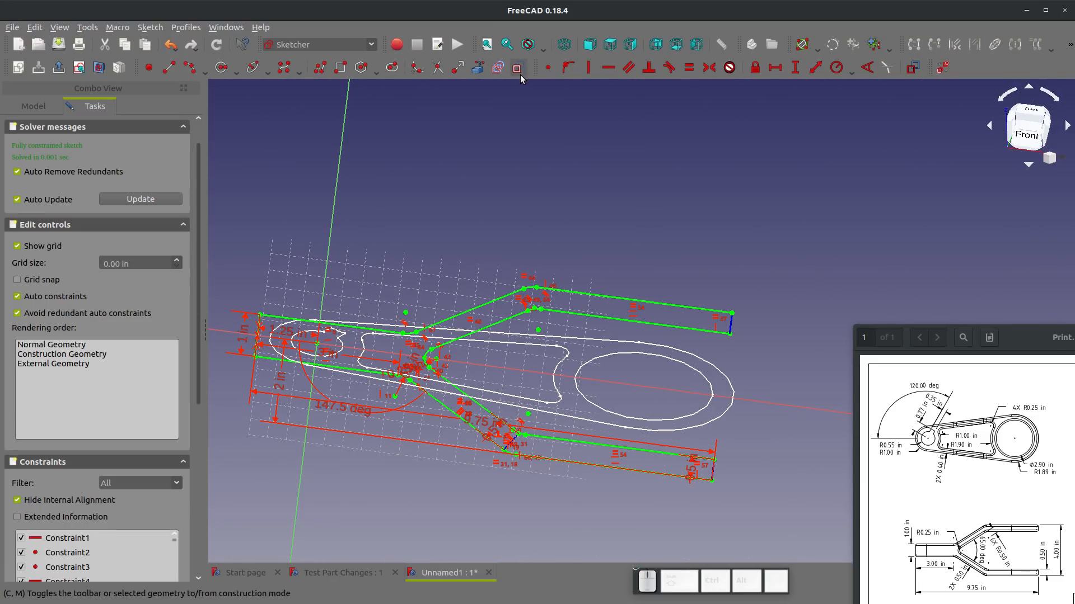
click(169, 67)
key(Escape)
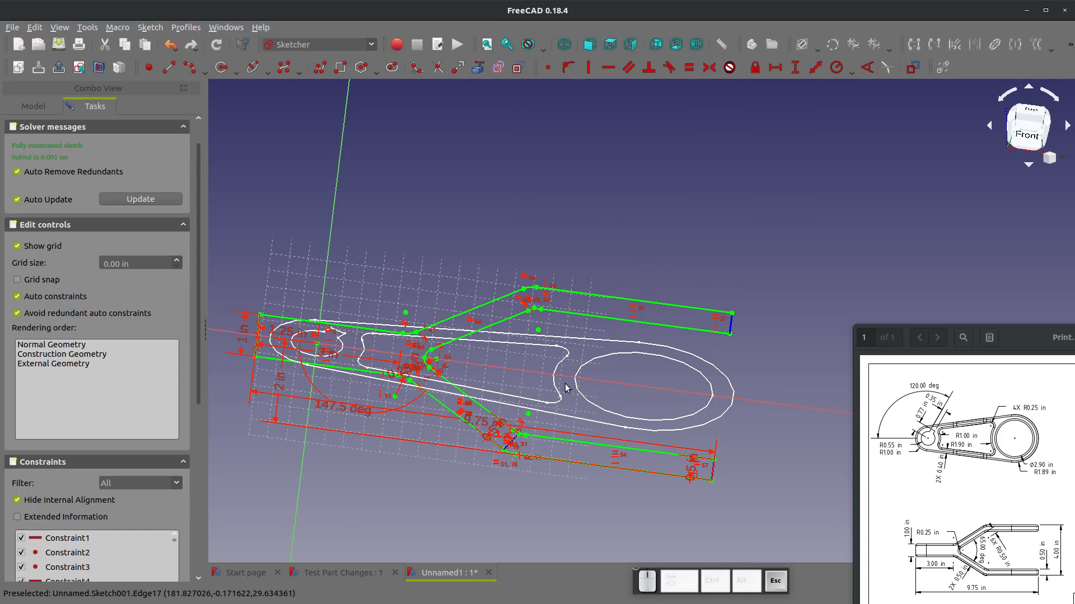
- Set the fork profile's overall length to 11 in so the arms extend beyond the top-view outline
double_click(469, 423)
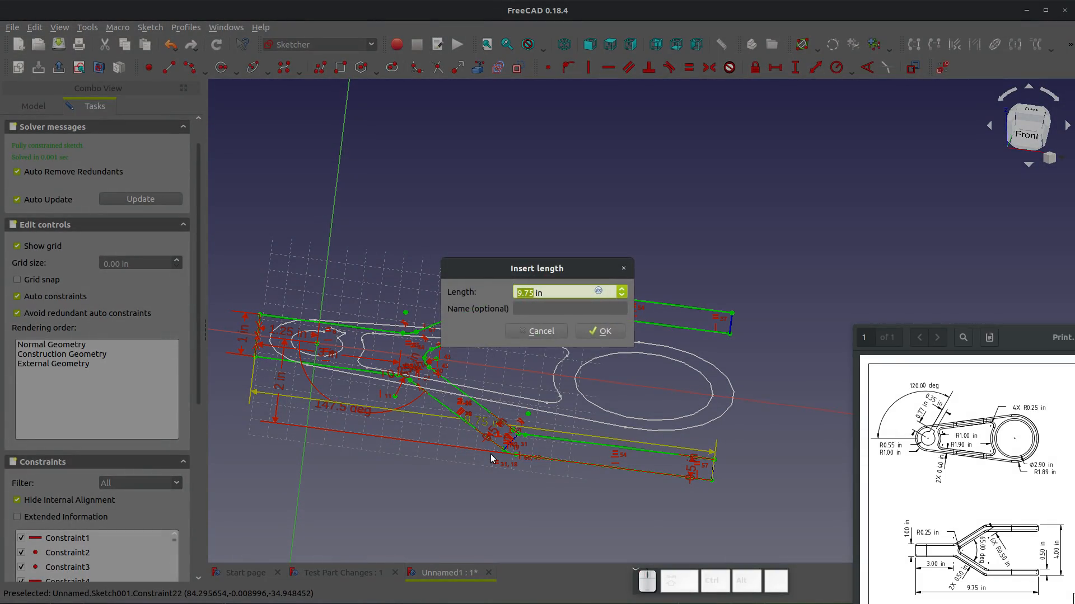
text(11)
key(Return)
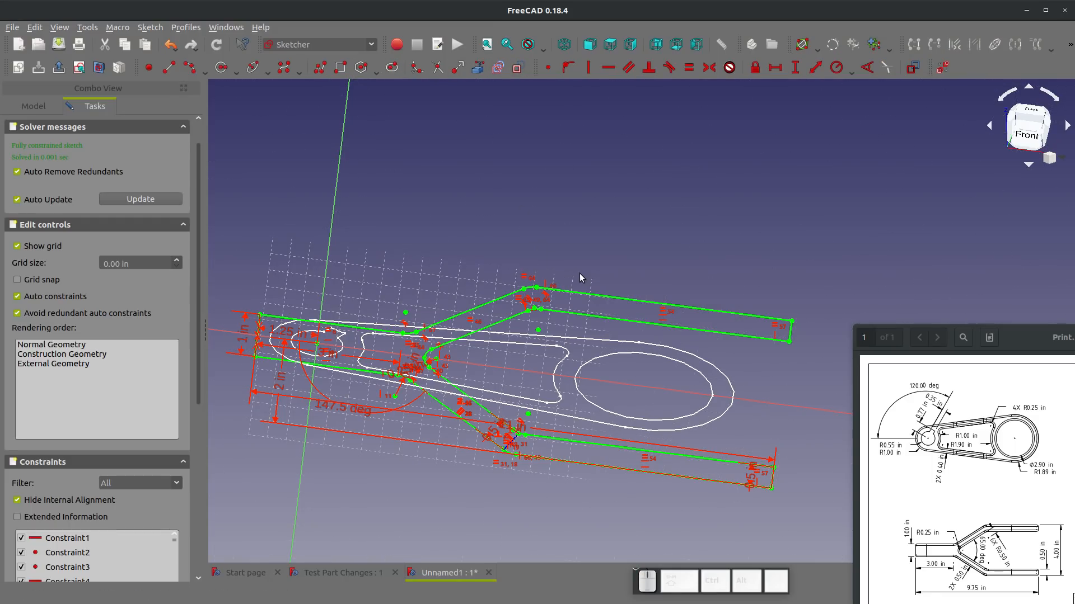
scroll(580, 274, down, 2)
scroll(547, 306, up, 4)
middle_drag(528, 320, 464, 303)
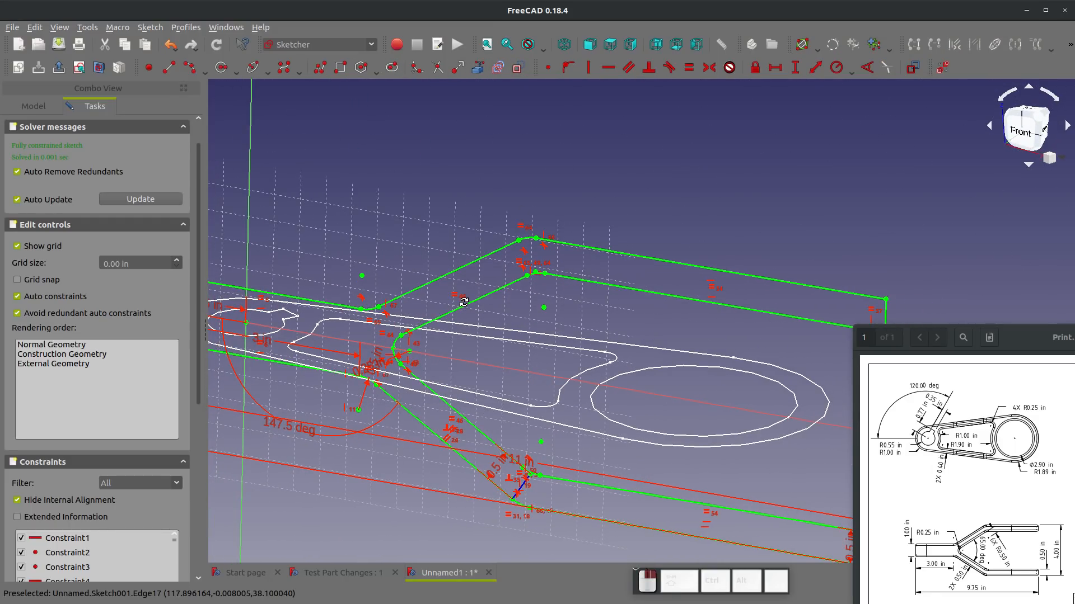
- Finish editing the fork profile sketch and return to the part model
scroll(463, 303, down, 2)
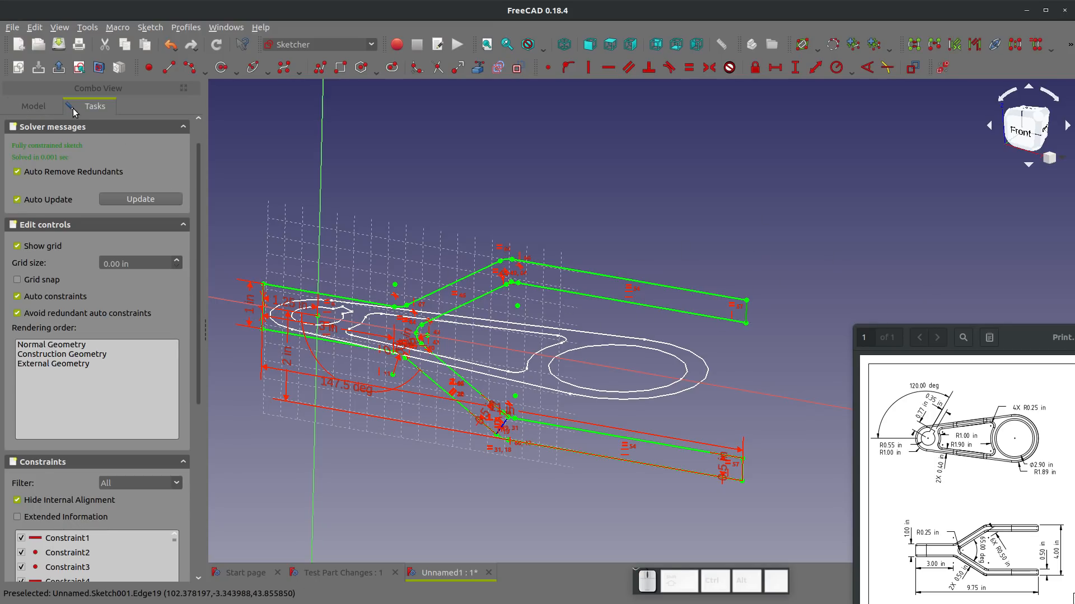
mouse_move(364, 229)
middle_down()
mouse_move(391, 233)
mouse_move(333, 351)
mouse_move(422, 329)
mouse_move(407, 336)
mouse_move(300, 246)
mouse_move(504, 336)
mouse_move(563, 307)
mouse_move(644, 337)
mouse_move(594, 357)
middle_up()
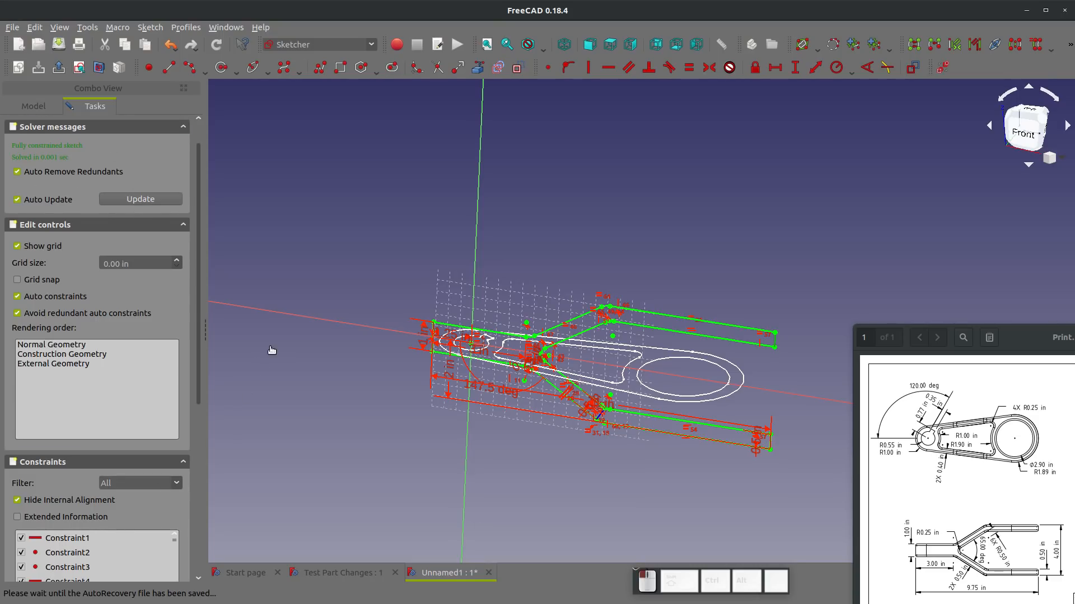
scroll(119, 177, up, 2)
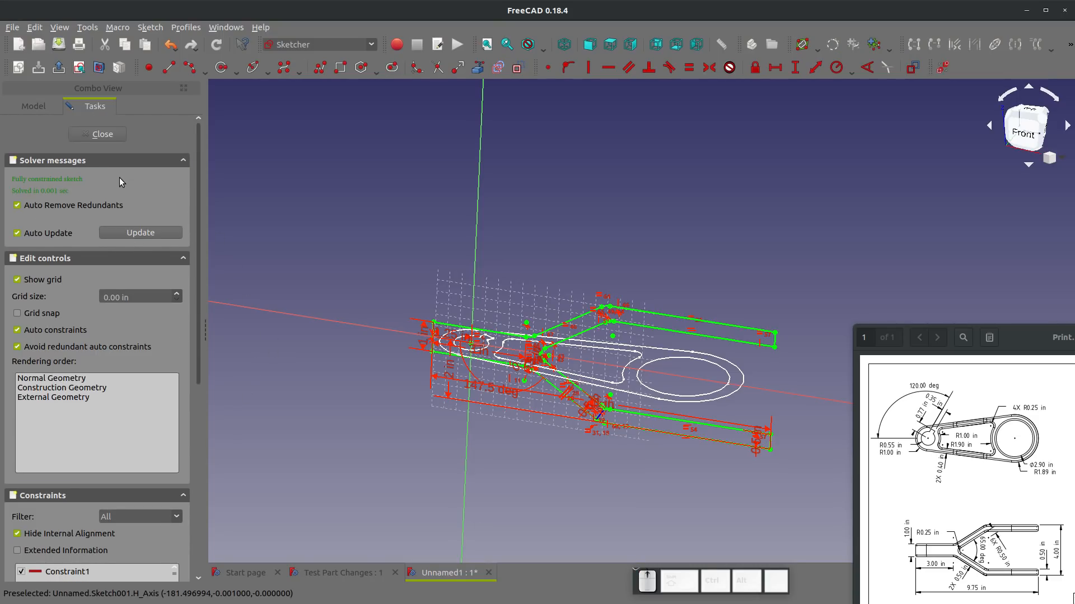
click(103, 134)
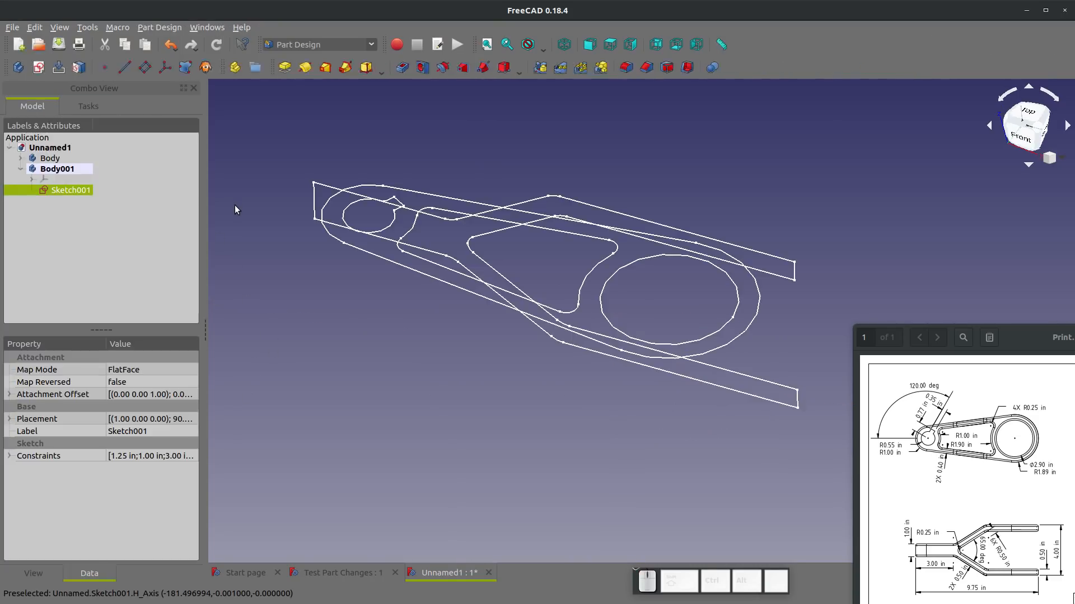
- Make the body that holds the top-view outline sketch the active body
click(47, 159)
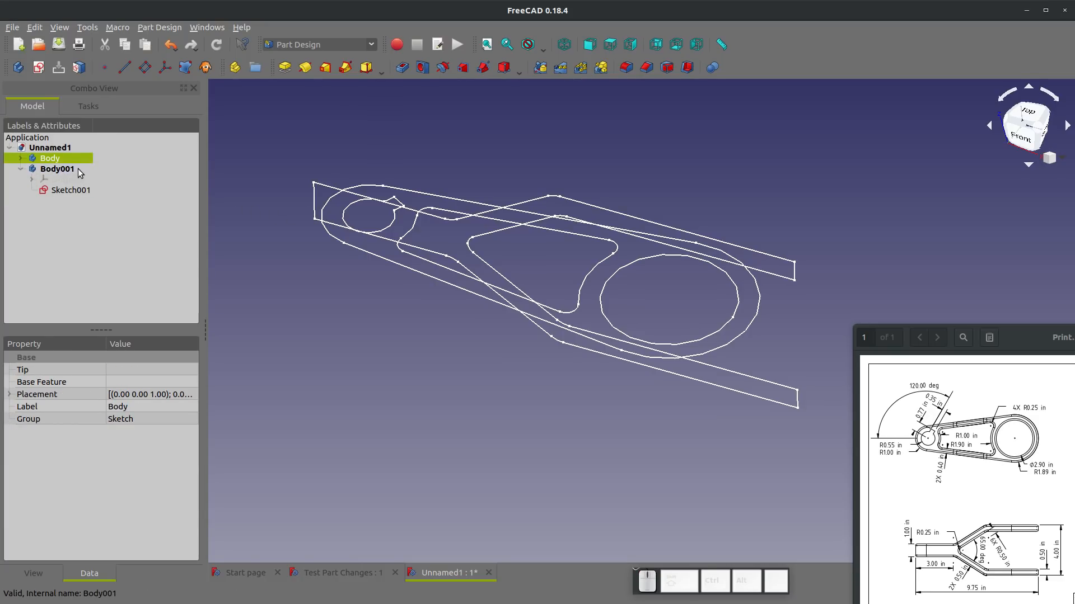
click(47, 170)
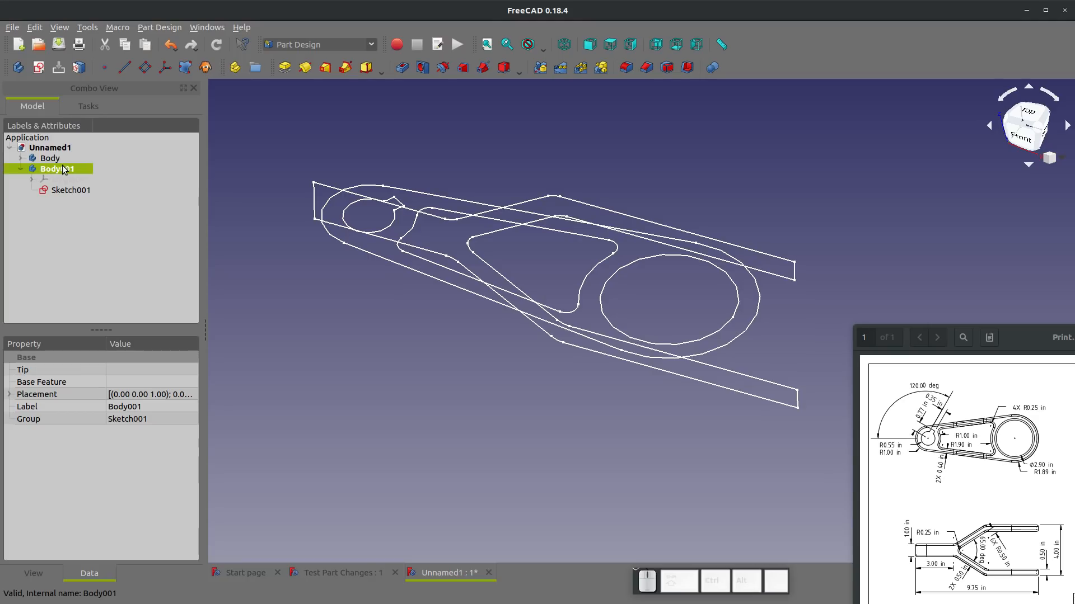
click(59, 160)
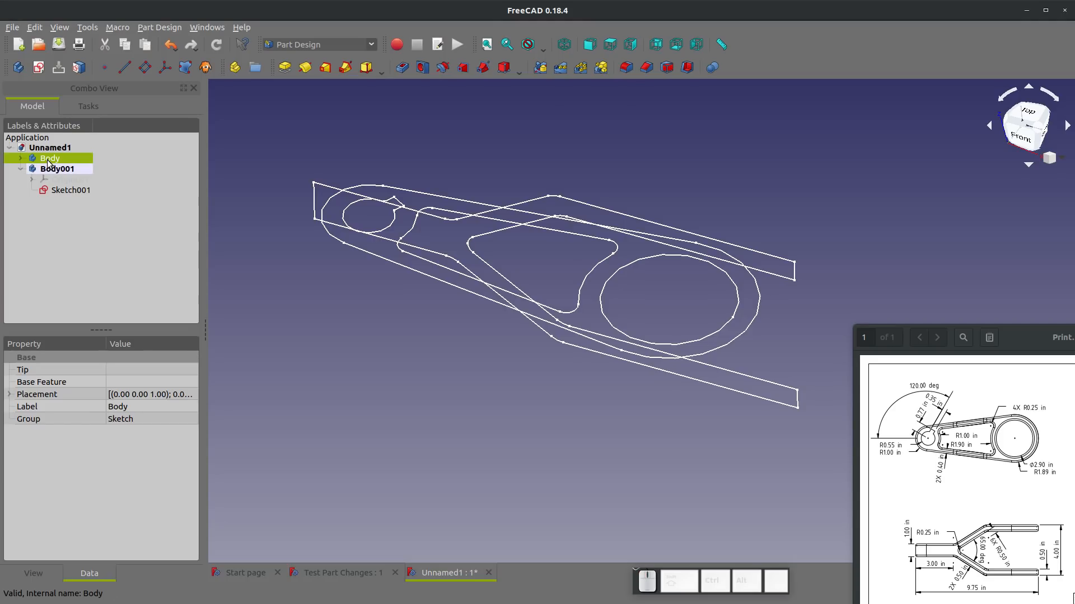
double_click(50, 161)
click(123, 173)
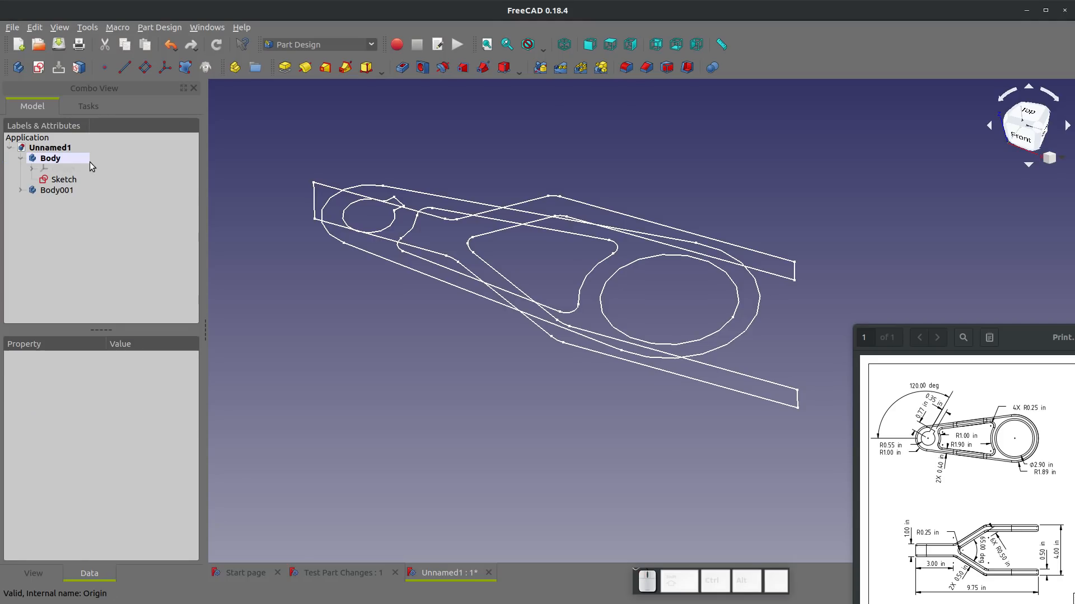
- Pad the top-view outline sketch 4.5 in, symmetric to its sketch plane
click(59, 179)
click(284, 68)
scroll(297, 134, up, 3)
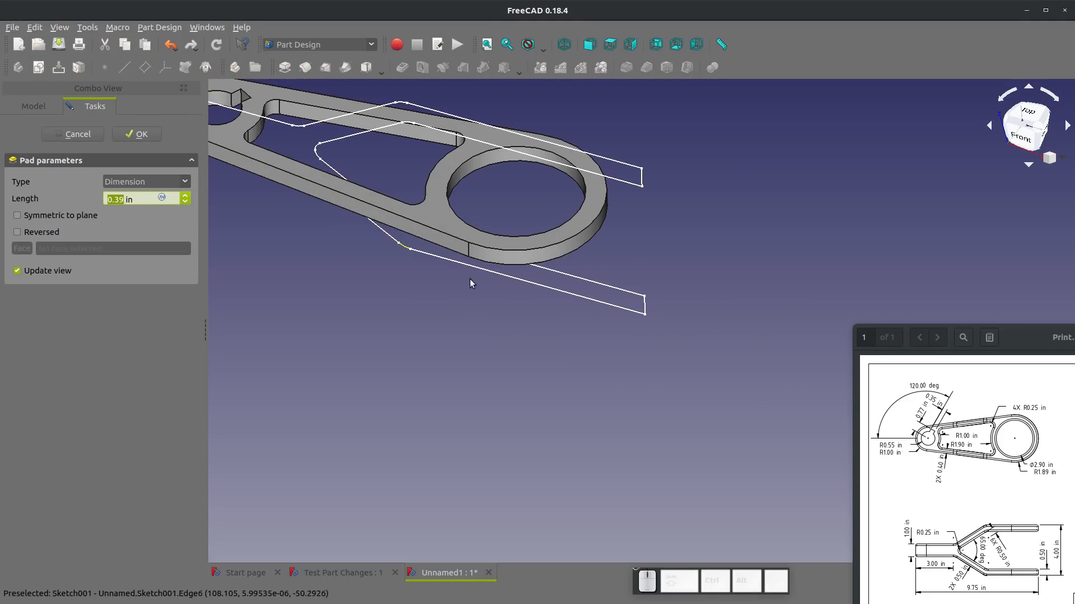
scroll(469, 279, down, 5)
scroll(383, 193, up, 2)
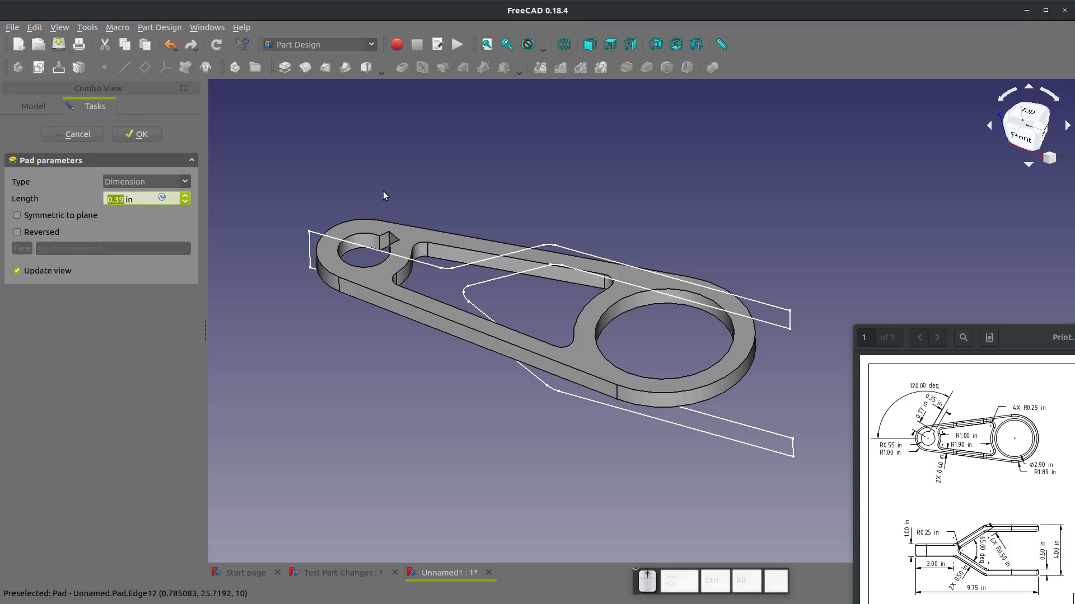
click(36, 220)
click(130, 201)
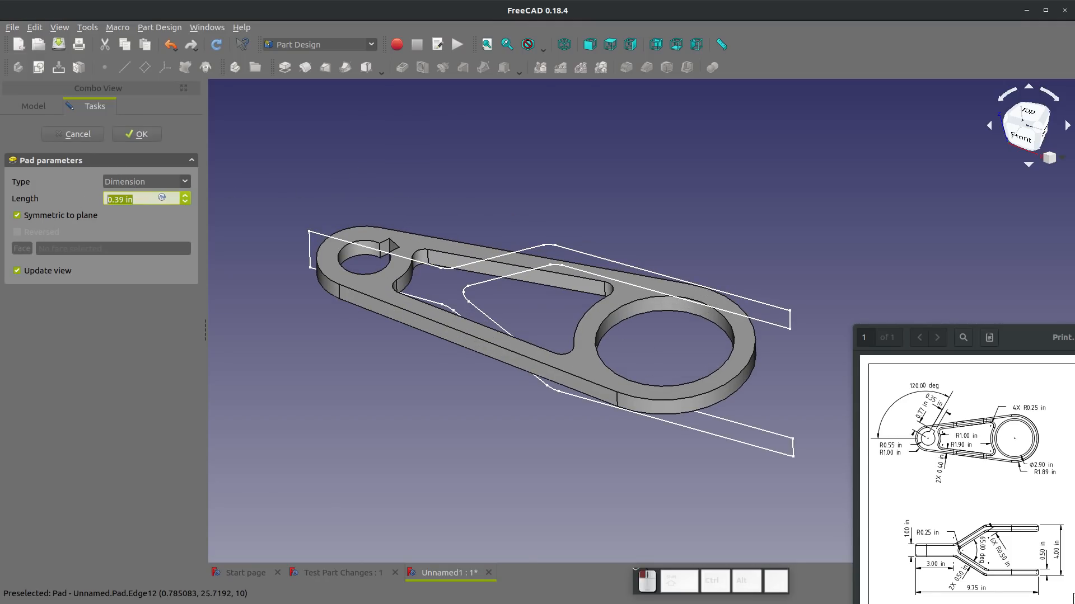
text(4.5)
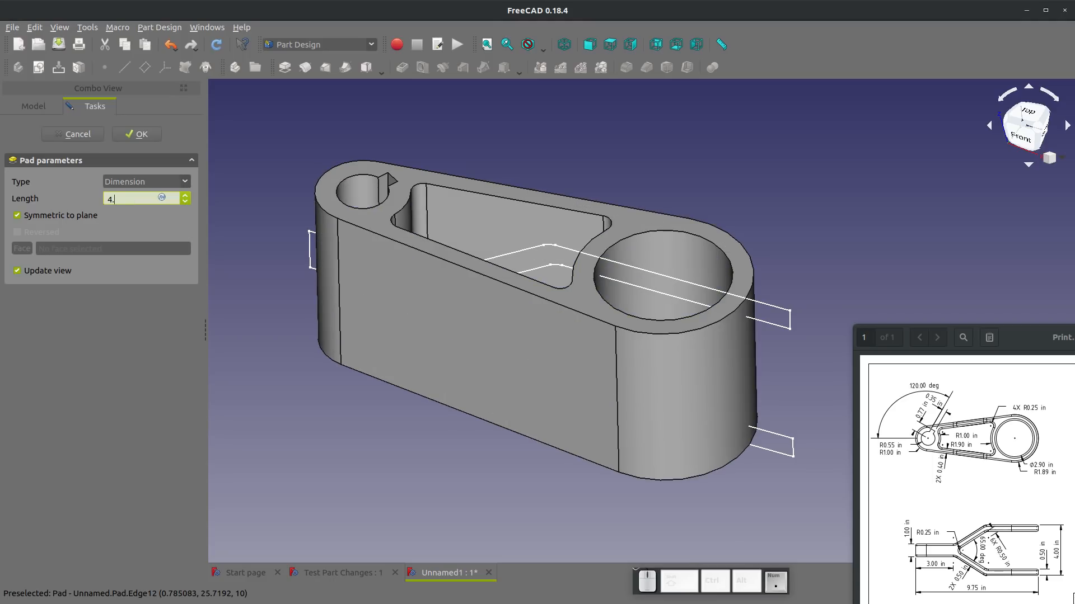
click(137, 135)
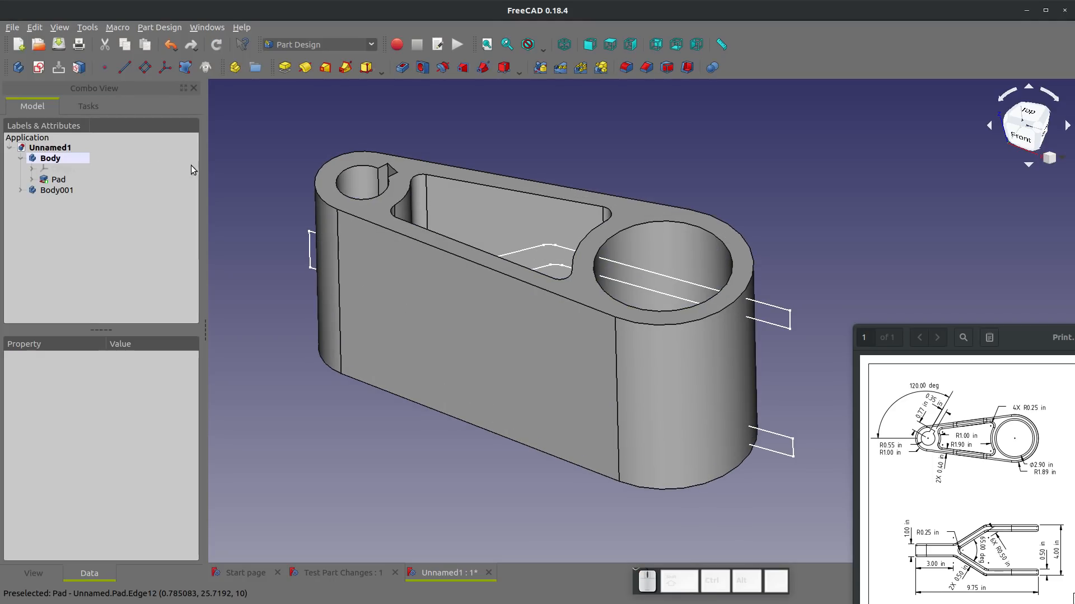
- Activate the second body and pad its fork profile sketch 4.39 in, symmetric to the sketch plane
double_click(56, 191)
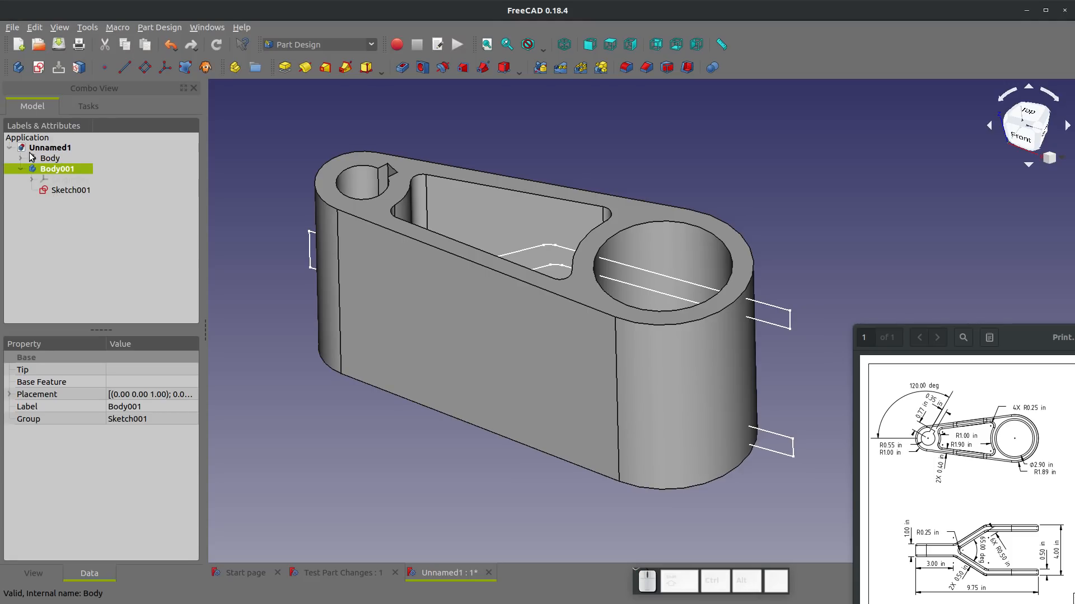
click(68, 190)
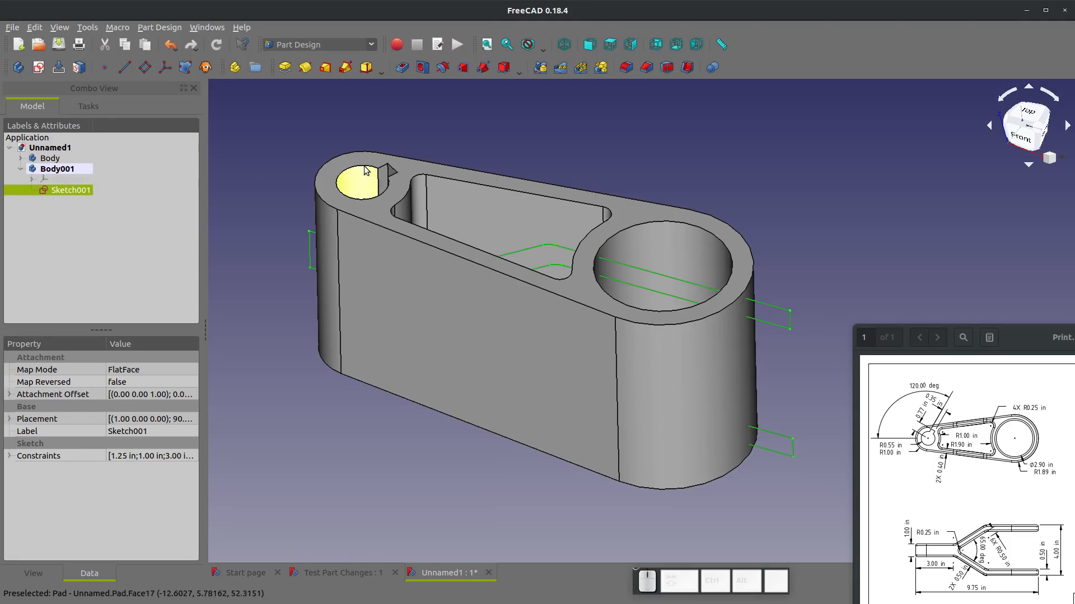
click(235, 68)
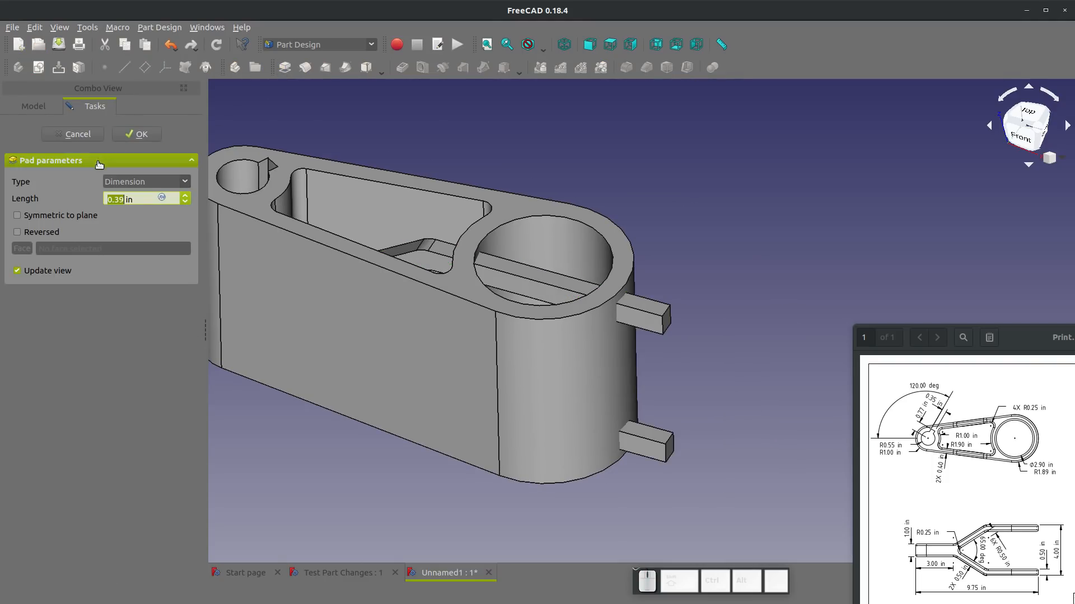
click(18, 215)
scroll(172, 197, up, 4)
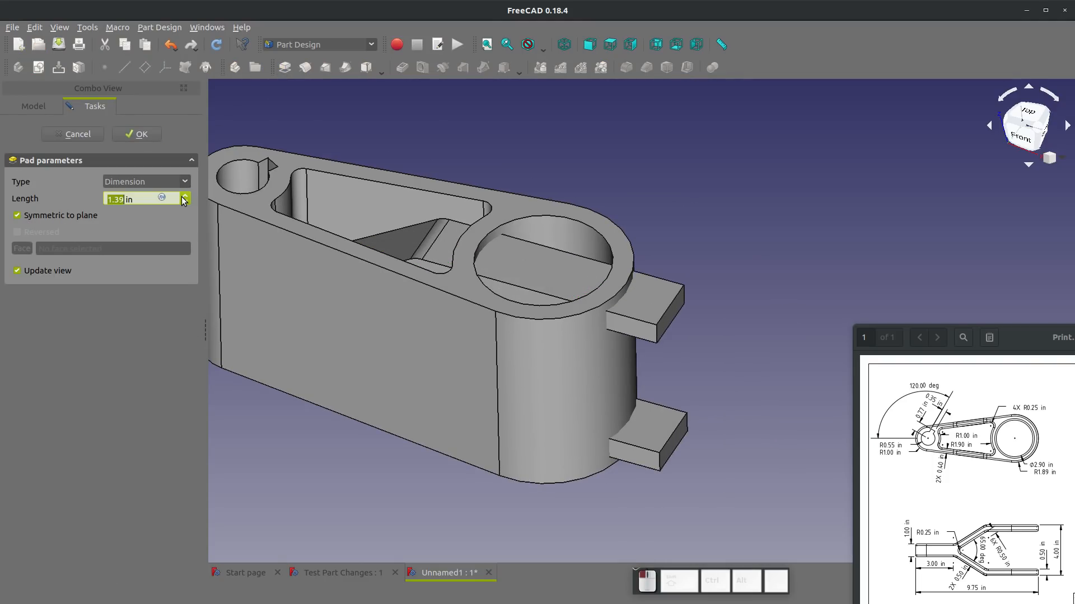
scroll(579, 298, down, 2)
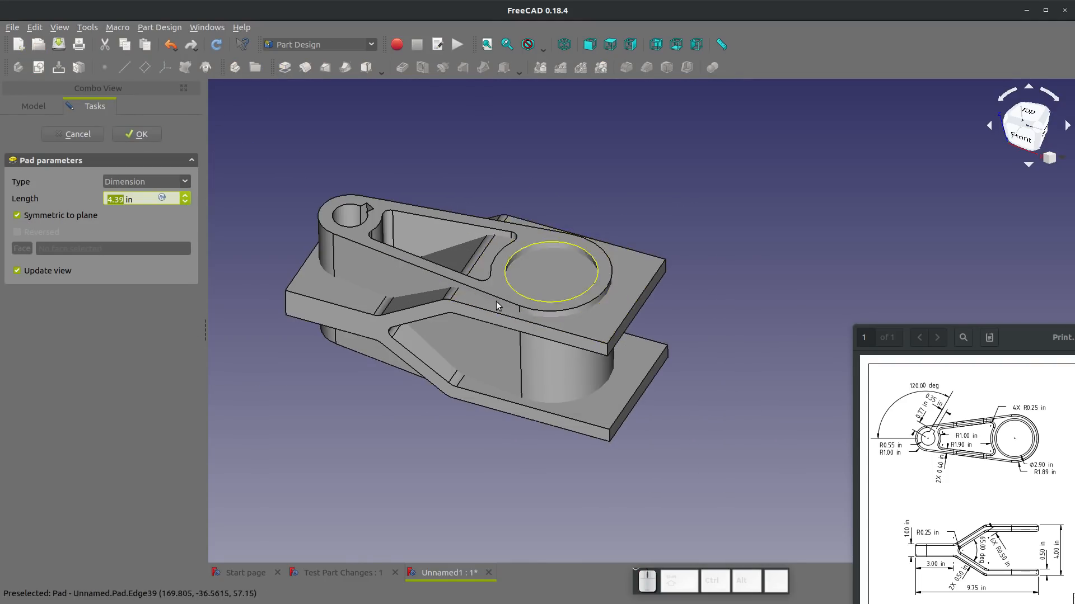
mouse_move(422, 300)
middle_down()
mouse_move(372, 372)
mouse_move(449, 286)
mouse_move(418, 288)
middle_up()
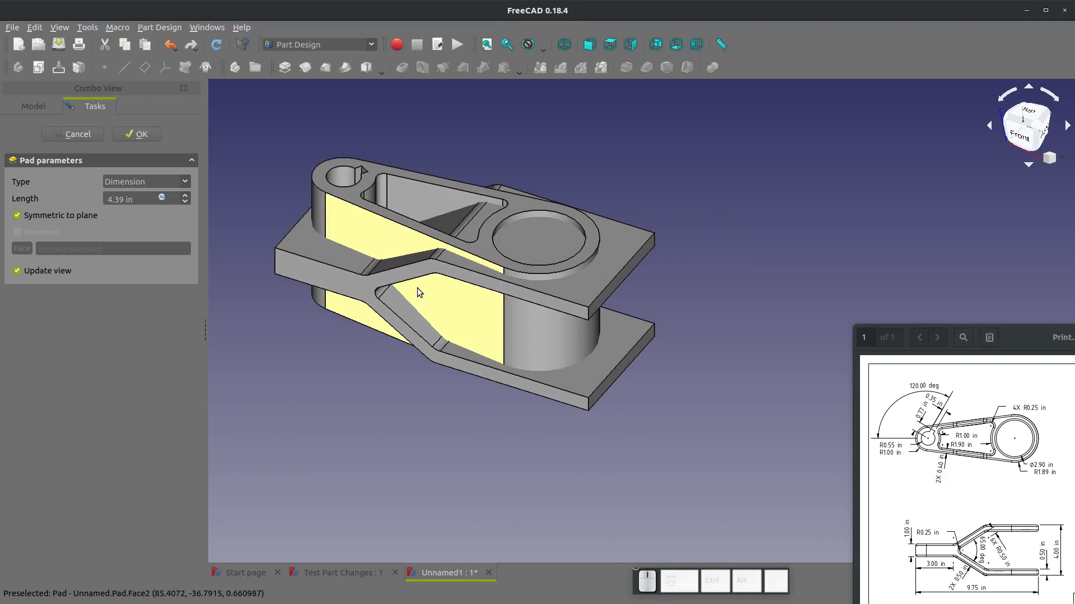
click(141, 135)
- Combine the fork body with the top-view body in a Boolean operation of type Common
scroll(397, 223, up, 2)
click(23, 170)
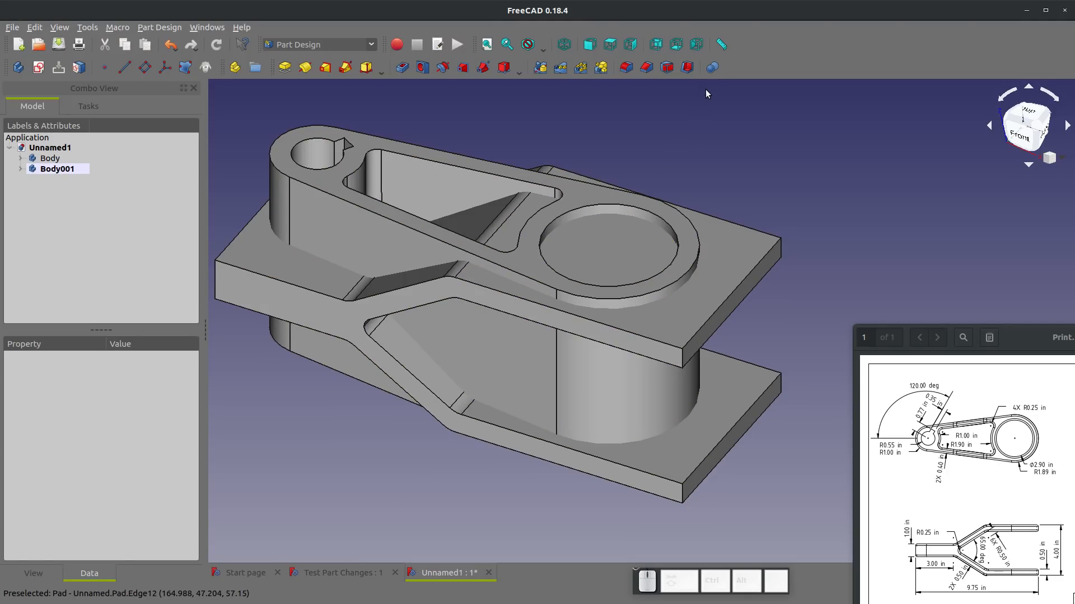
click(712, 68)
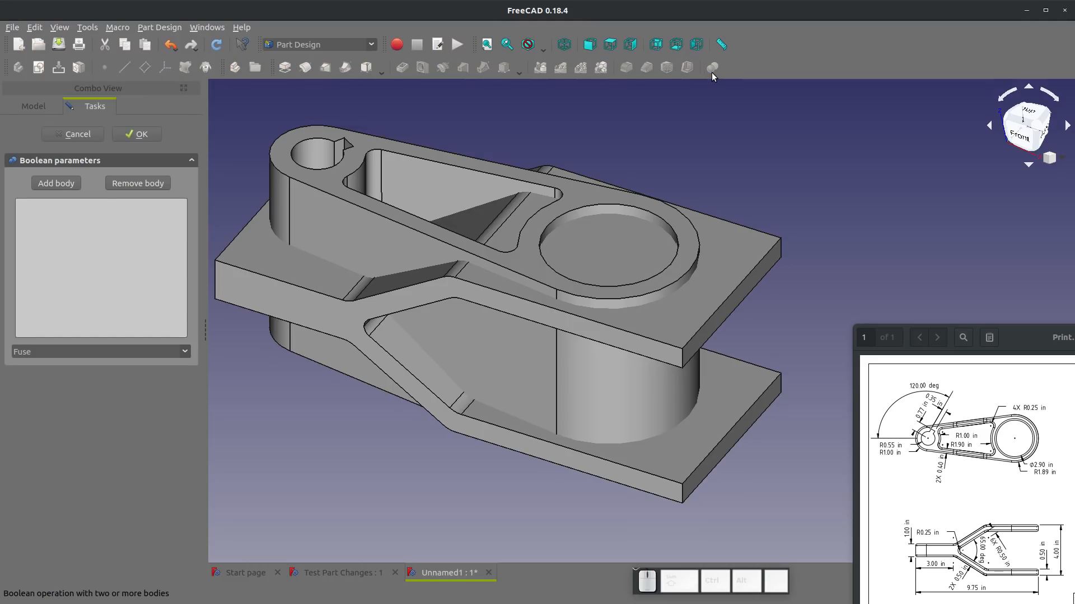
click(61, 186)
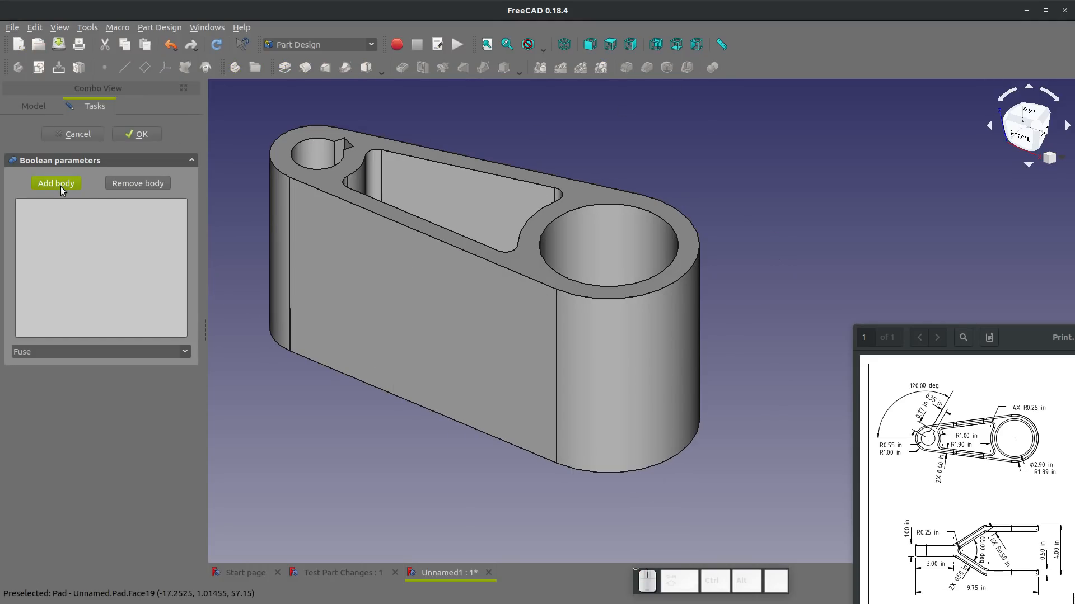
click(324, 278)
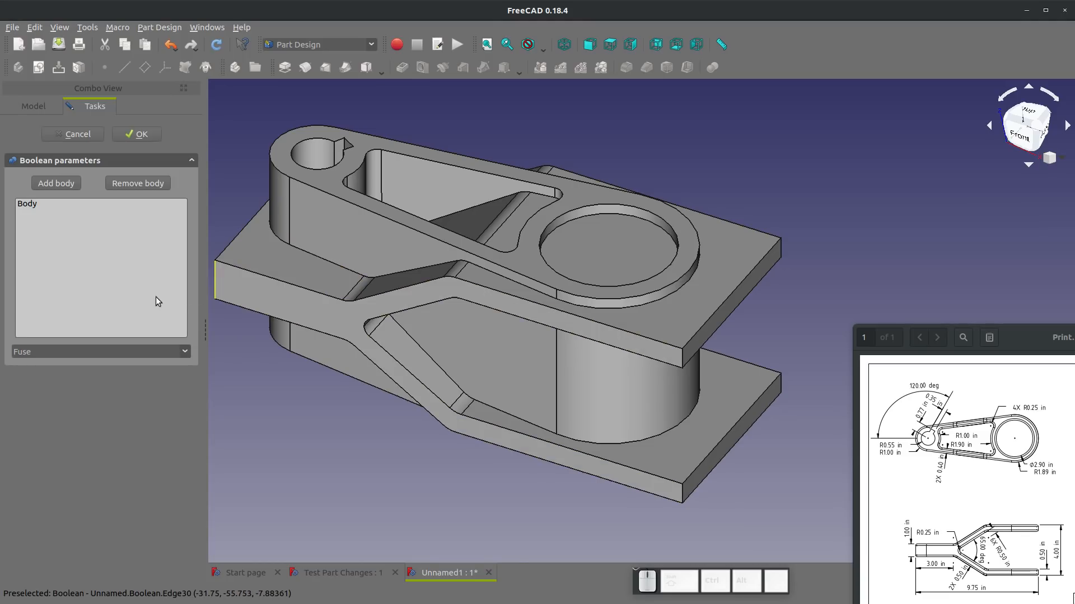
click(98, 353)
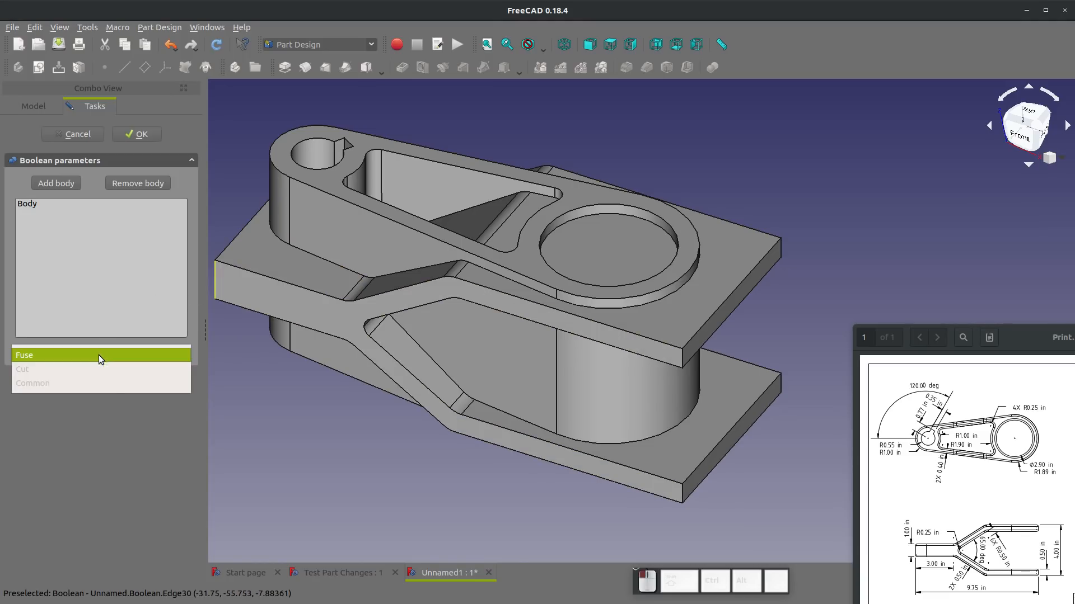
click(49, 384)
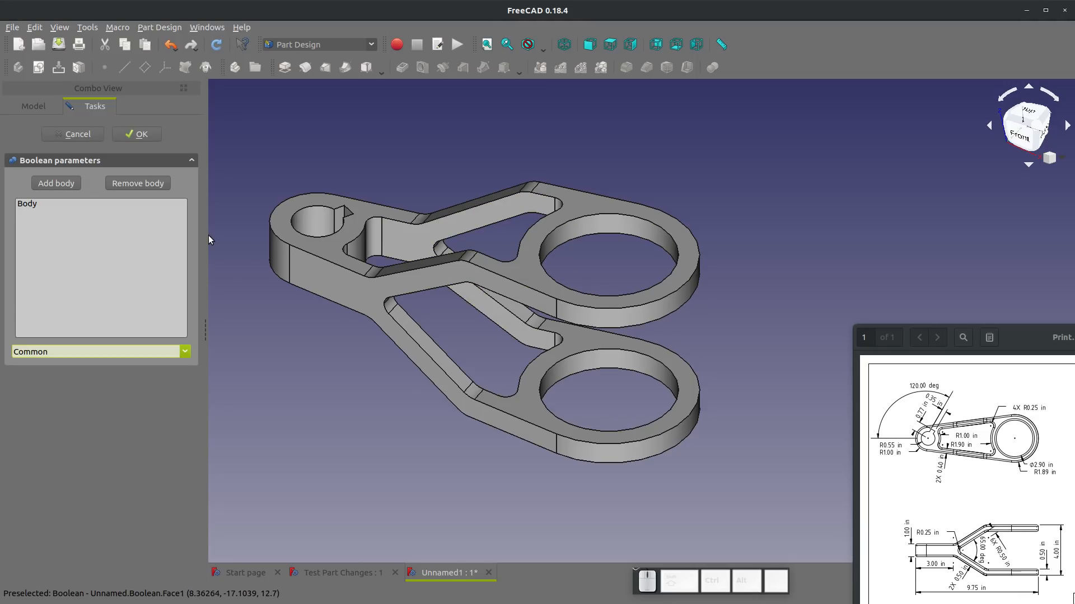
click(142, 135)
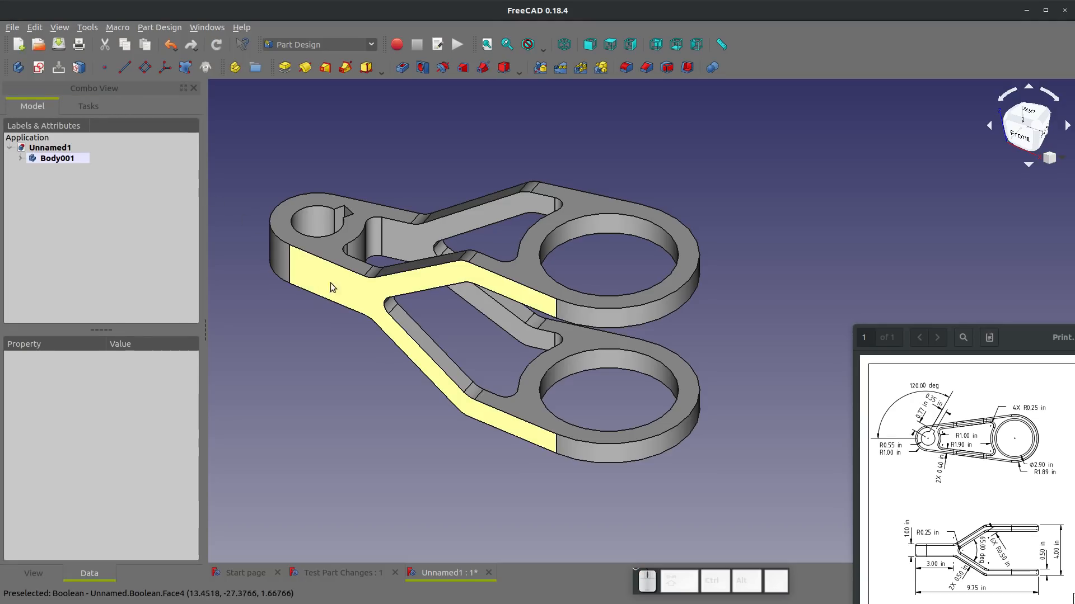
- Fillet the upper edge of the window in the lower arm, along its far strut, with a 0.125 in radius
mouse_move(490, 352)
middle_down()
mouse_move(624, 357)
mouse_move(576, 338)
mouse_move(414, 343)
mouse_move(575, 355)
middle_up()
mouse_move(1012, 342)
mouse_down()
mouse_move(1018, 285)
mouse_move(1023, 430)
mouse_up()
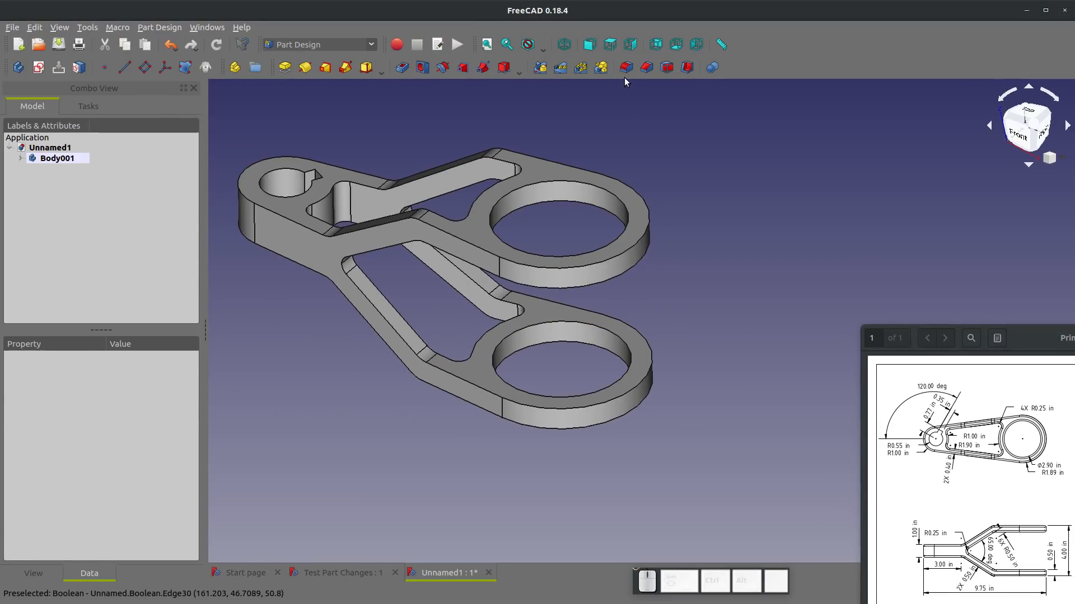
click(625, 69)
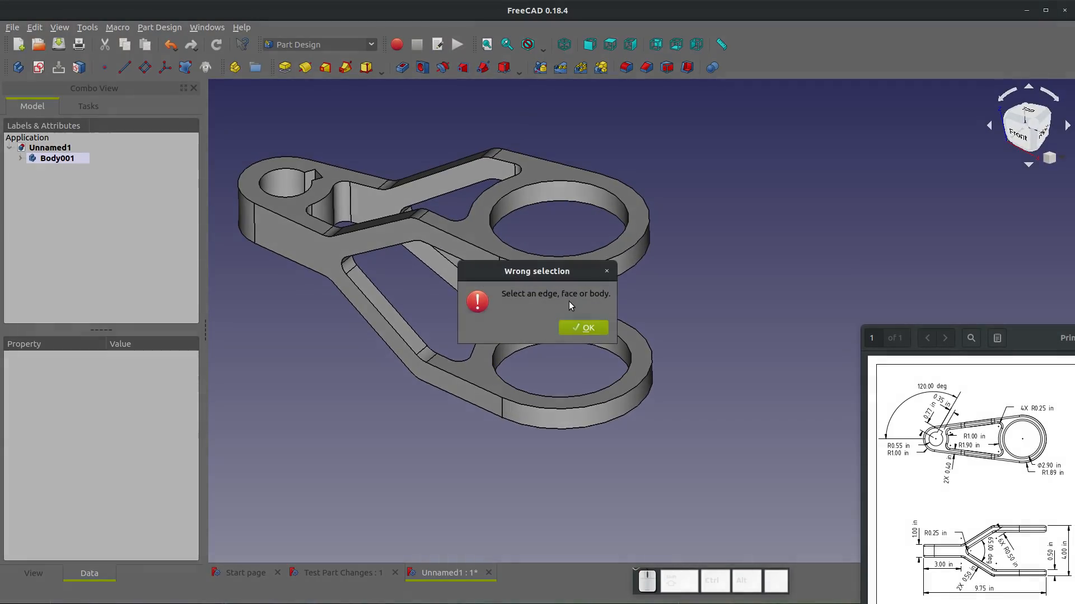
click(582, 327)
click(475, 283)
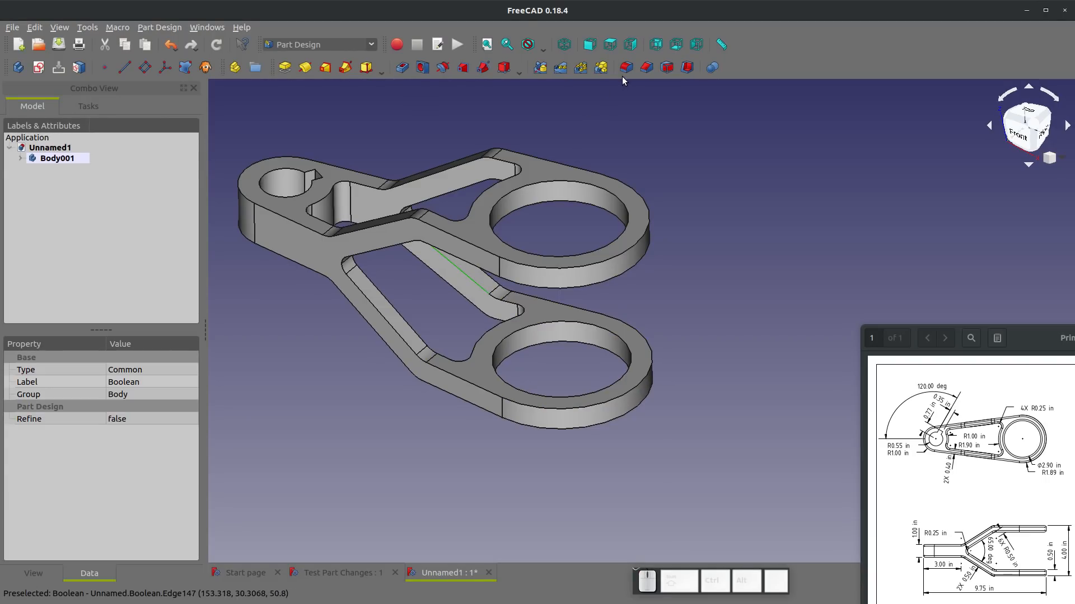
click(623, 74)
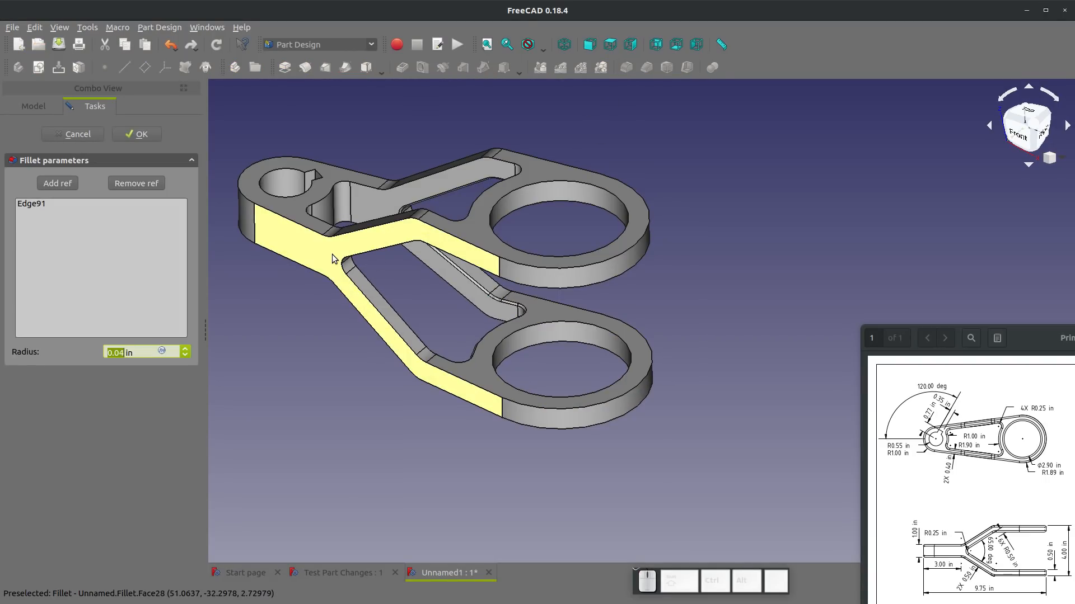
text(.125)
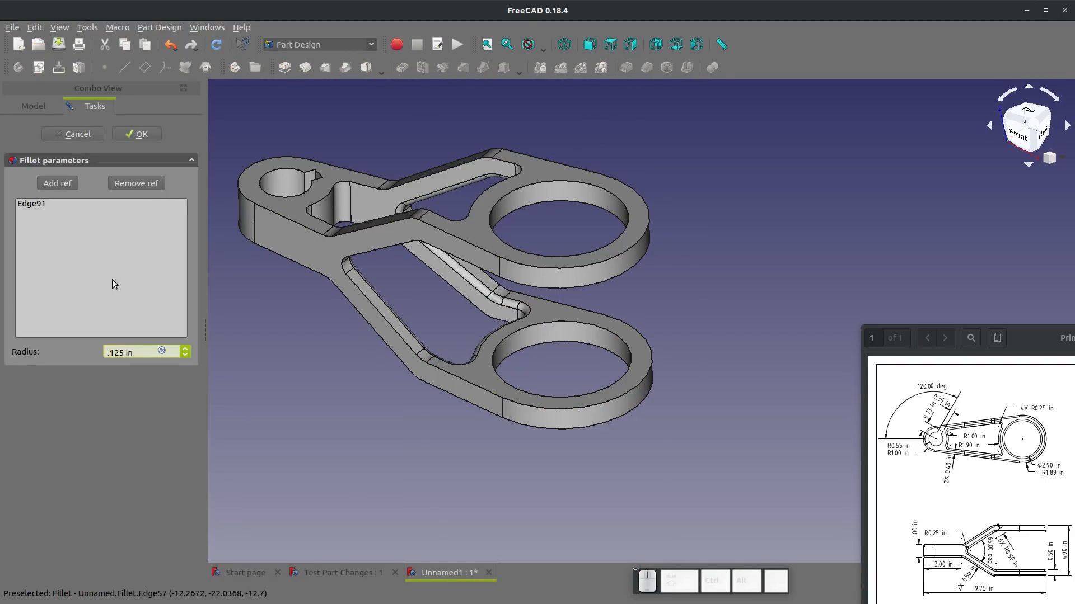
- Add the upper arm's far window edge, the hub's upper outer edge, and the lower arm's lower outer and near window edges to the fillet
click(57, 183)
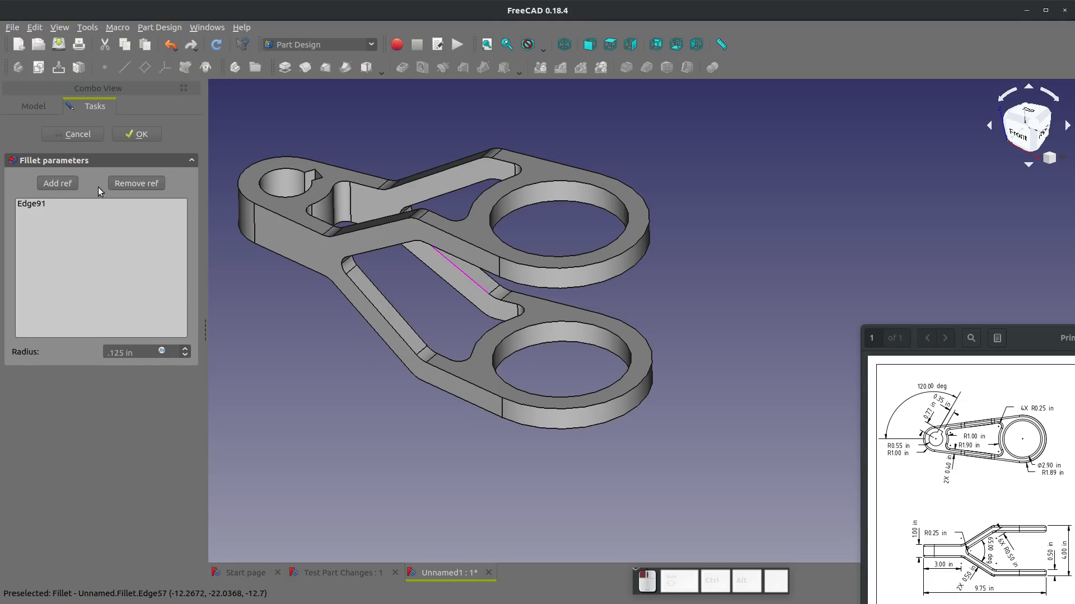
click(424, 178)
click(58, 183)
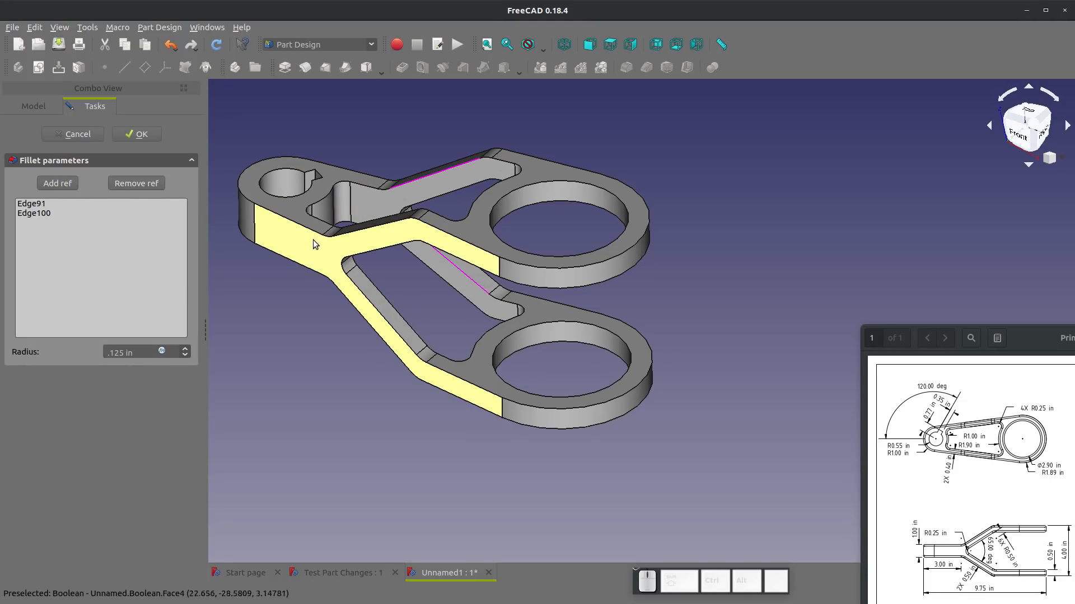
click(318, 230)
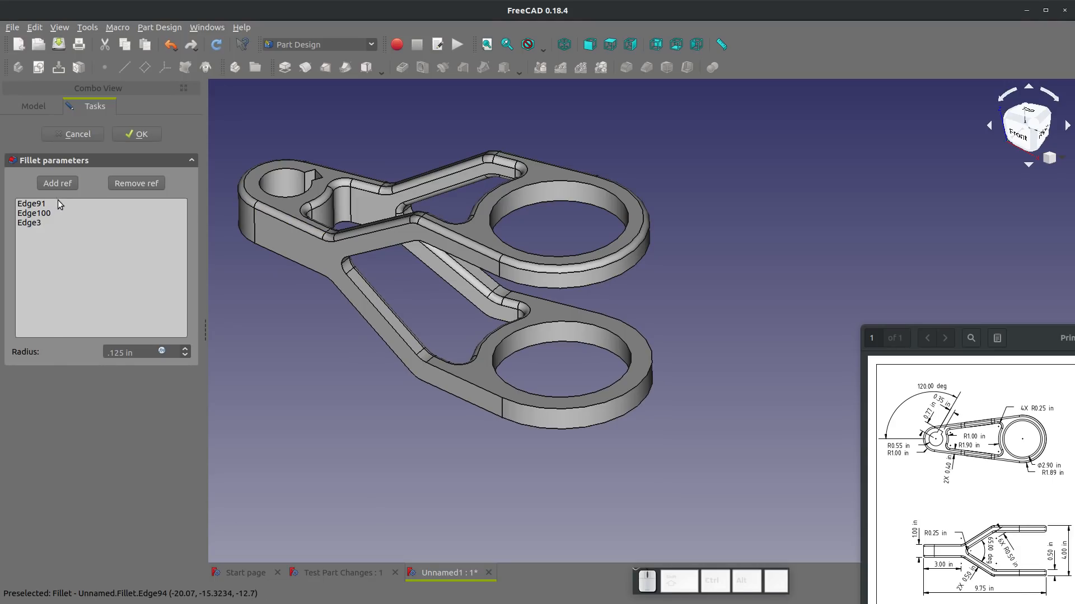
click(57, 183)
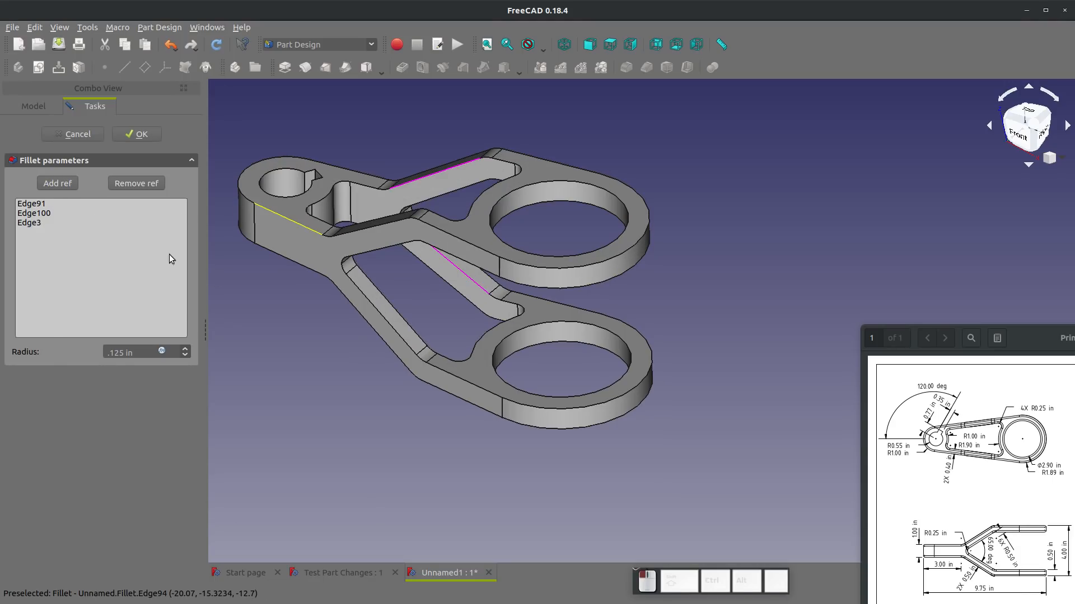
click(458, 398)
click(51, 184)
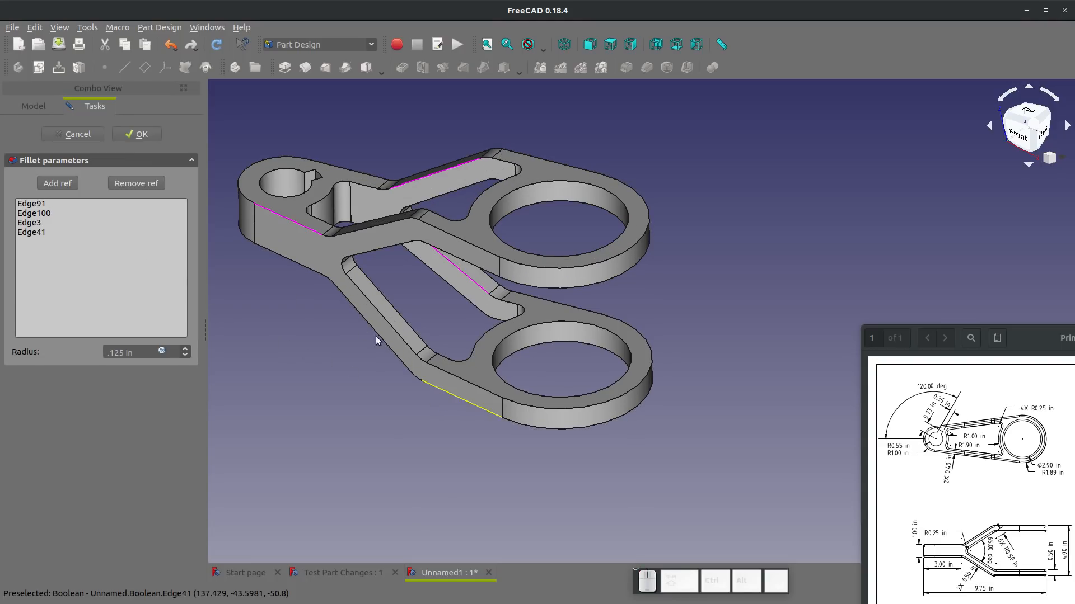
click(390, 324)
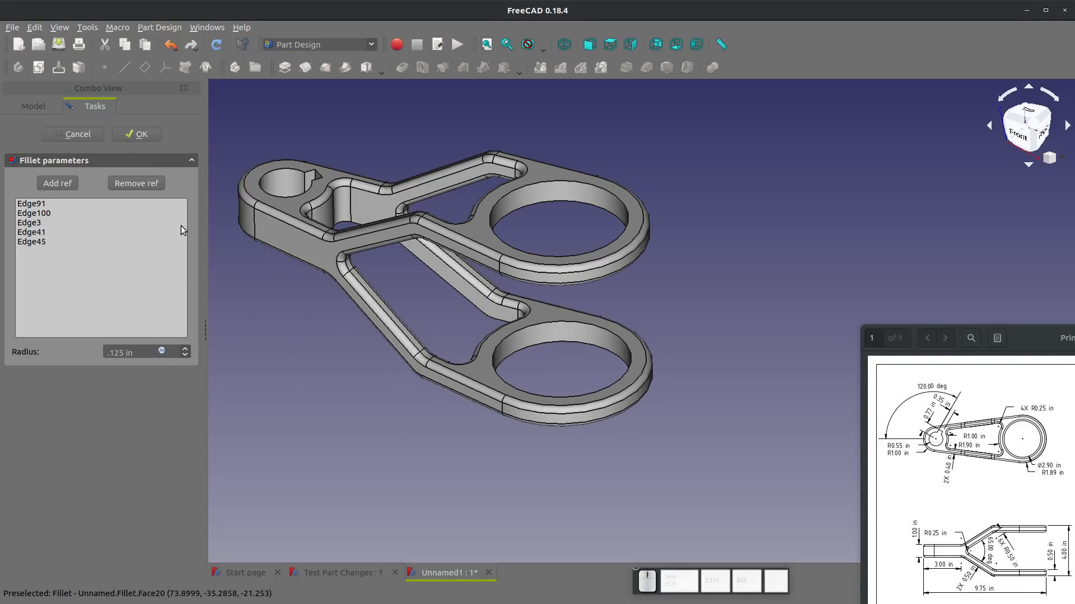
- Add the bore faces of both large rings to the 0.125 in fillet and apply it
click(57, 183)
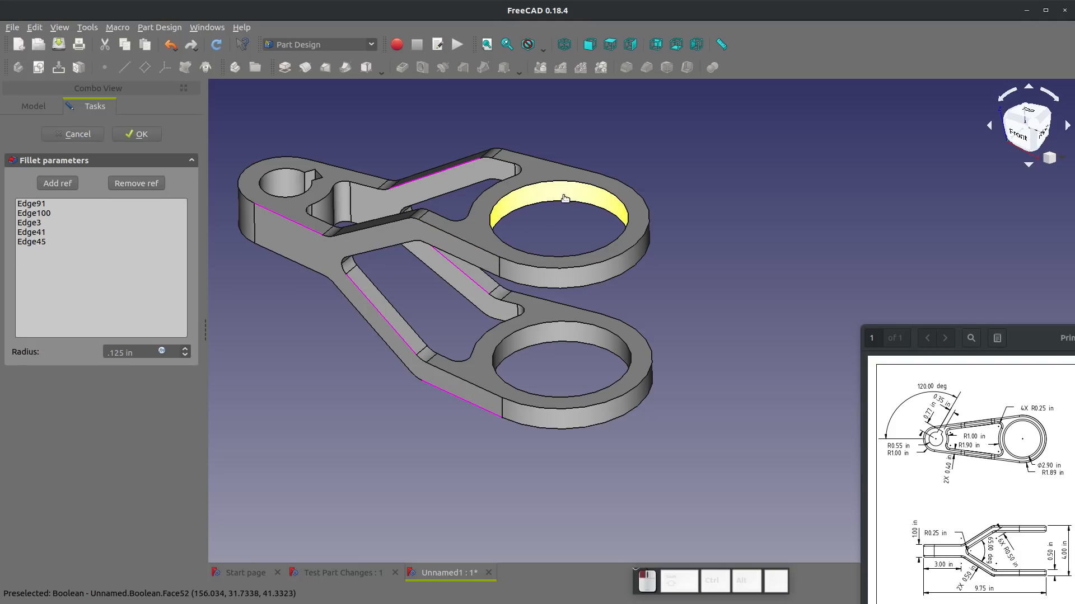
click(564, 197)
click(39, 187)
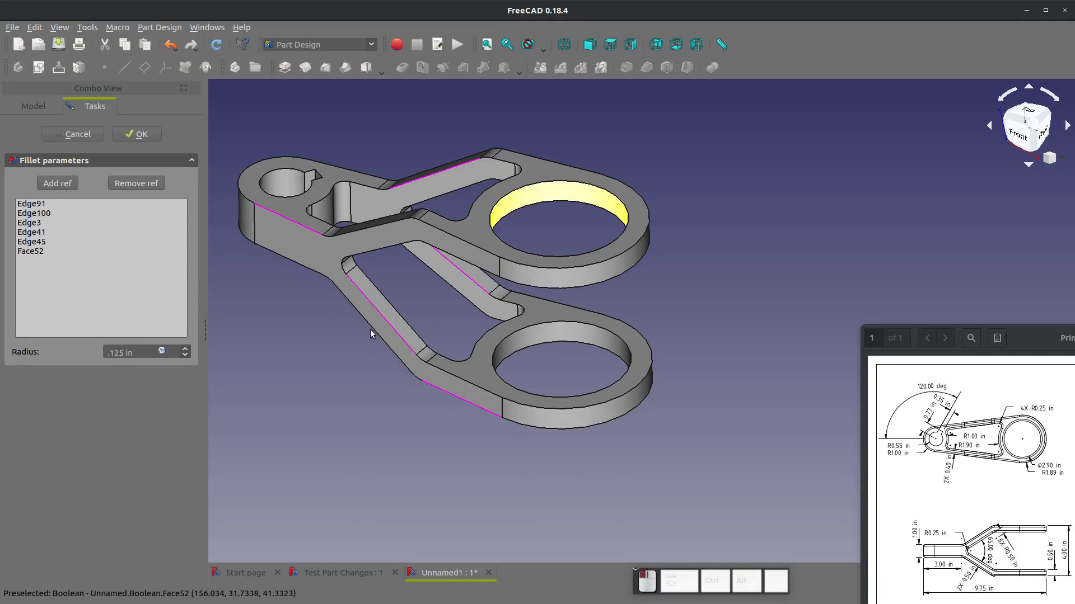
click(559, 339)
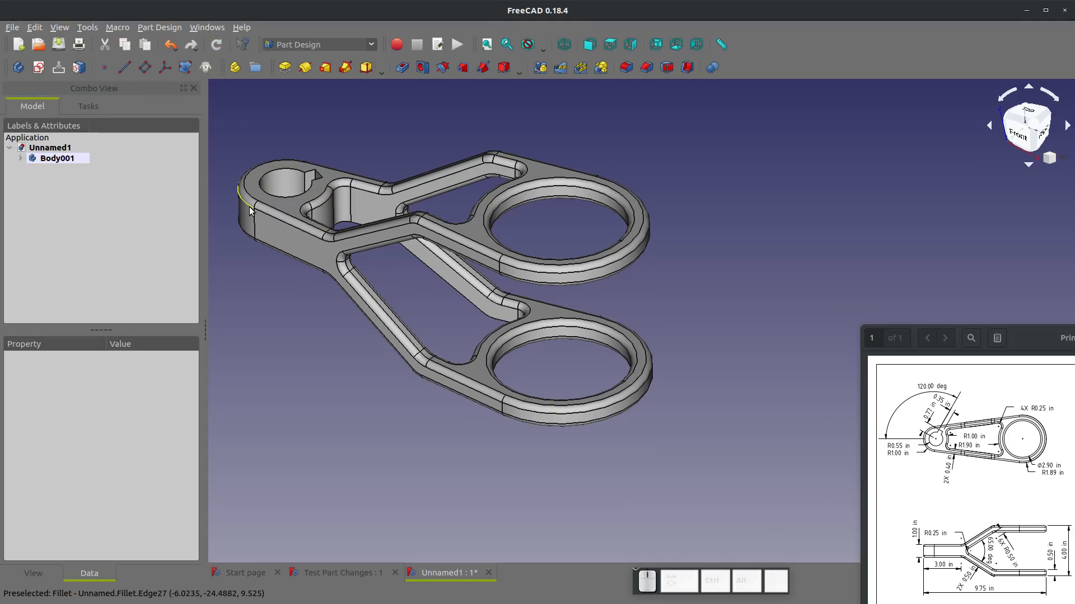
scroll(249, 211, up, 2)
mouse_move(549, 320)
middle_down()
mouse_move(555, 292)
mouse_move(549, 321)
middle_up()
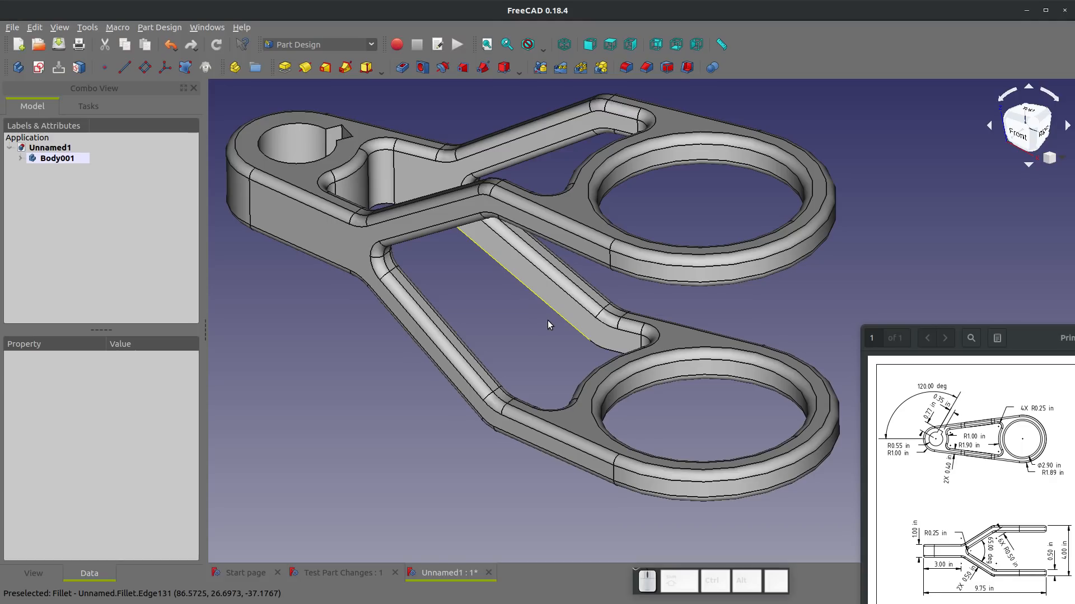
middle_drag(560, 371, 579, 374)
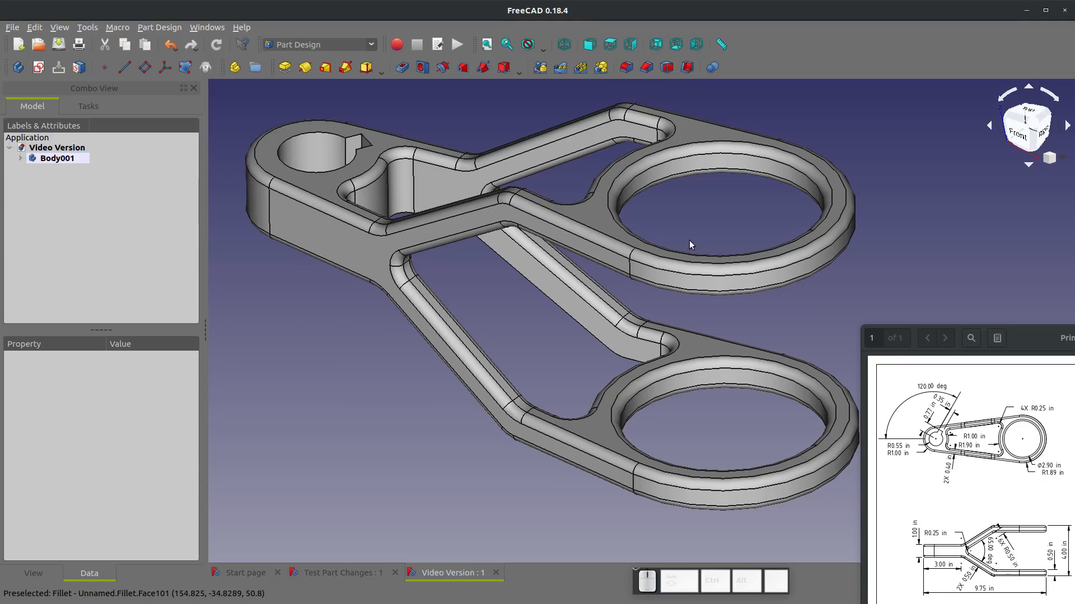
- Delete the fillet and the Boolean feature from the combined body so the two pads are separate again
double_click(25, 159)
click(57, 202)
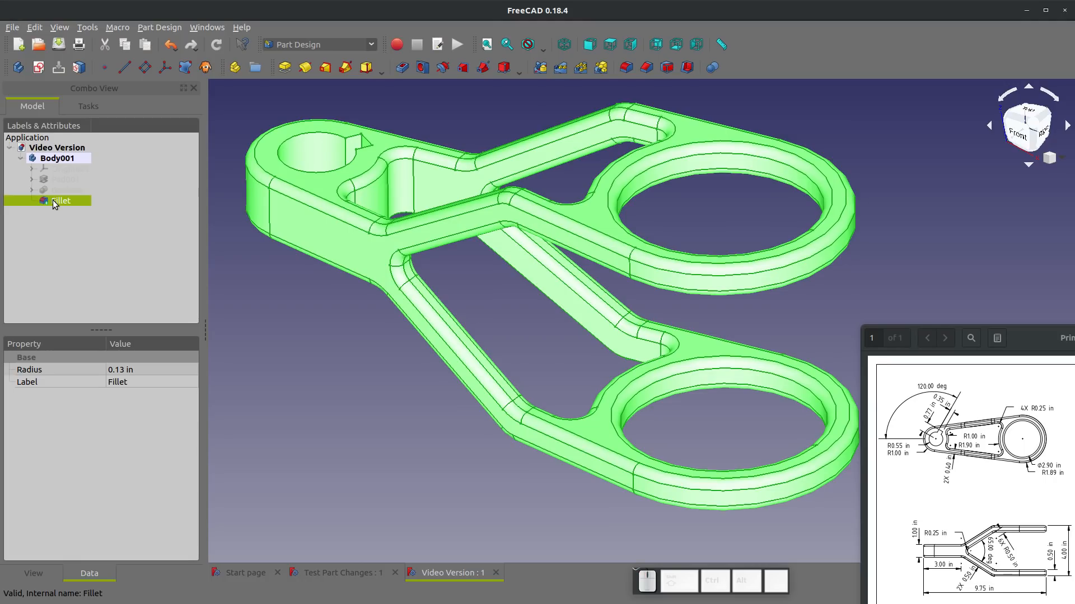
right_click(54, 200)
click(93, 347)
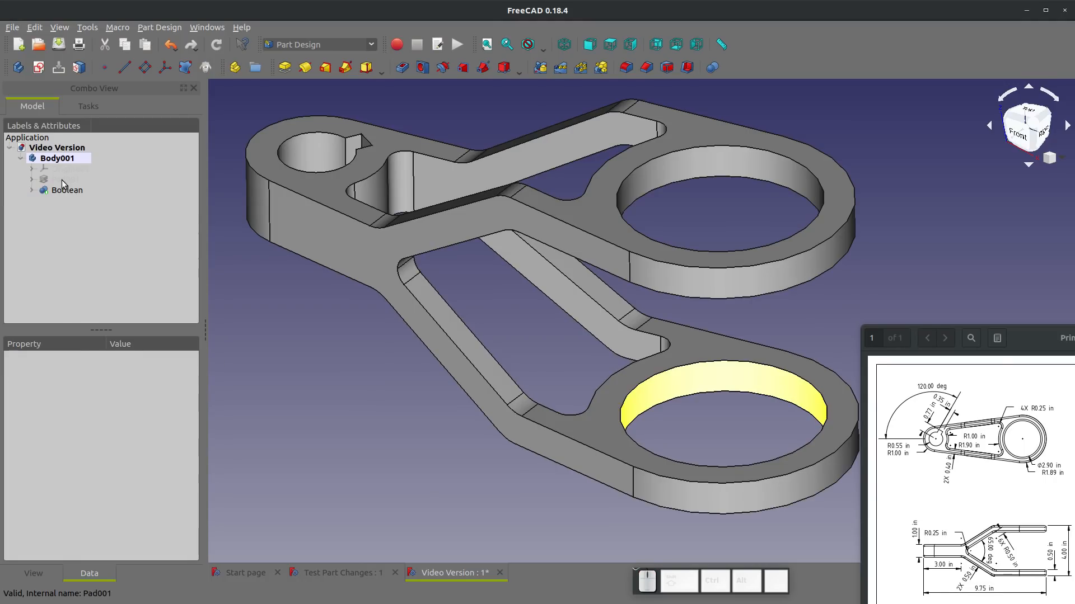
right_click(63, 191)
click(85, 339)
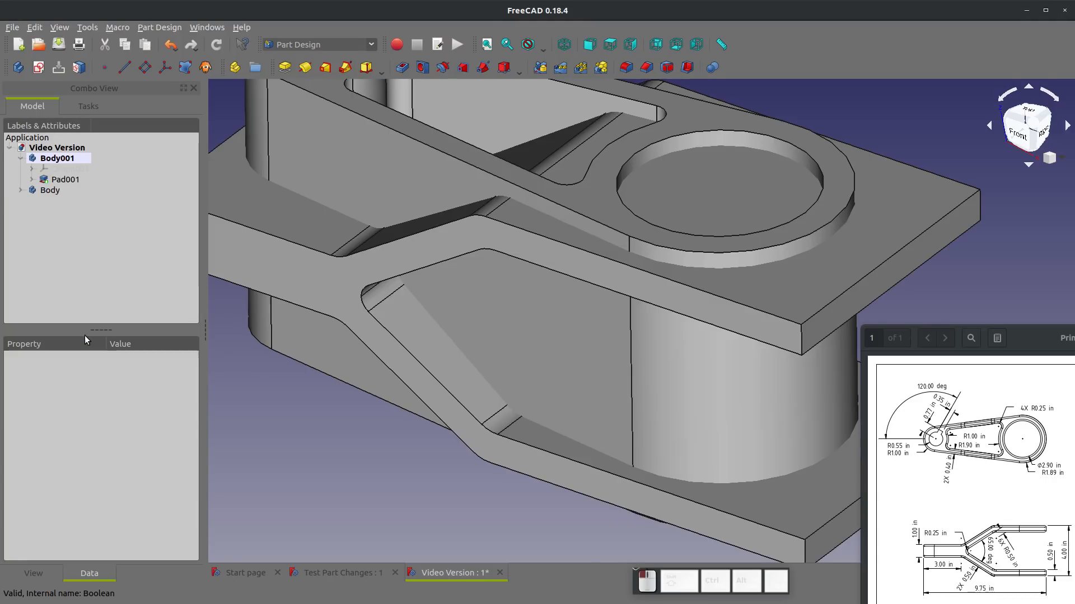
scroll(509, 311, down, 5)
scroll(496, 293, up, 4)
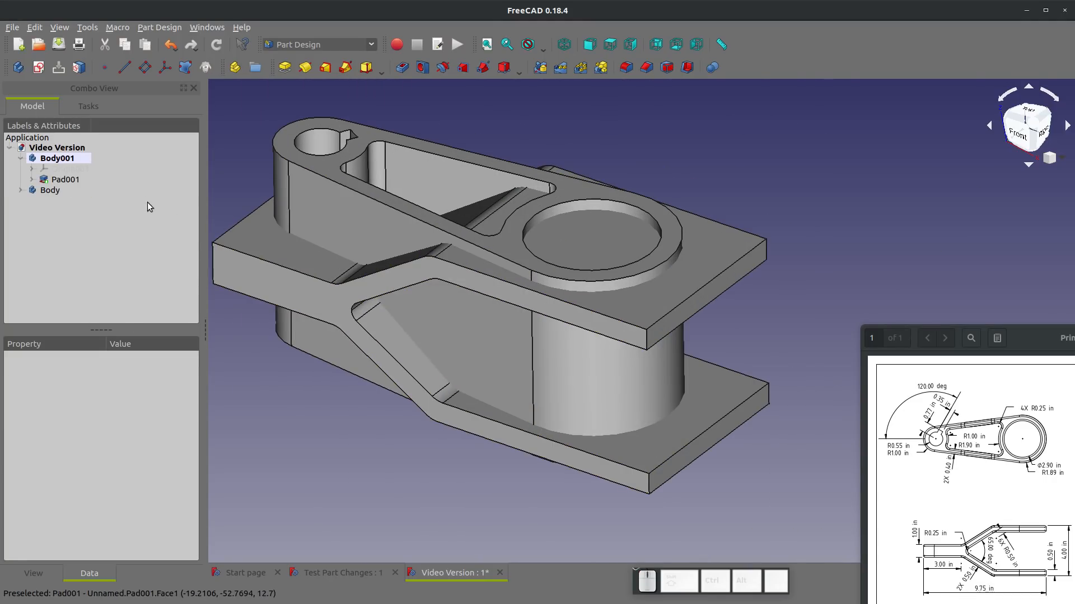
- Open the fork profile sketch and set the horizontal distance from the hub end to the origin to 1 in
click(22, 190)
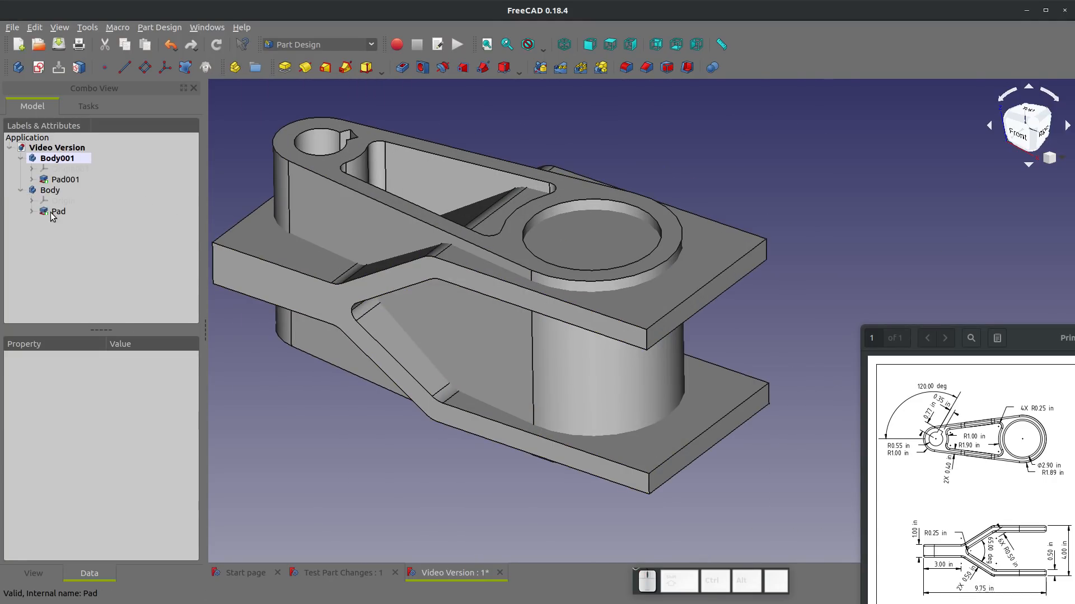
click(22, 210)
click(33, 180)
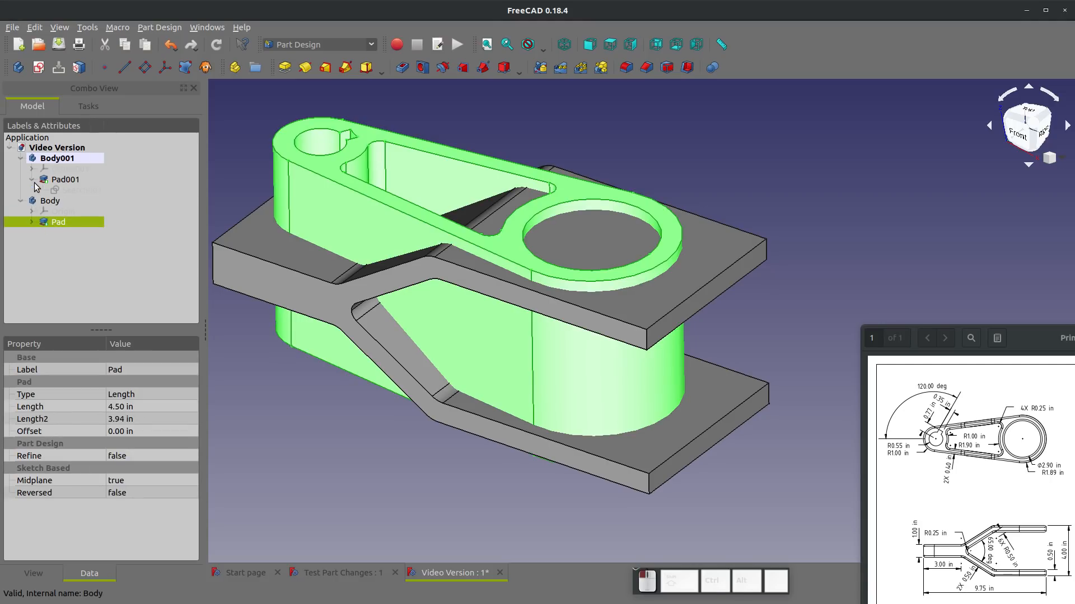
click(69, 192)
double_click(70, 193)
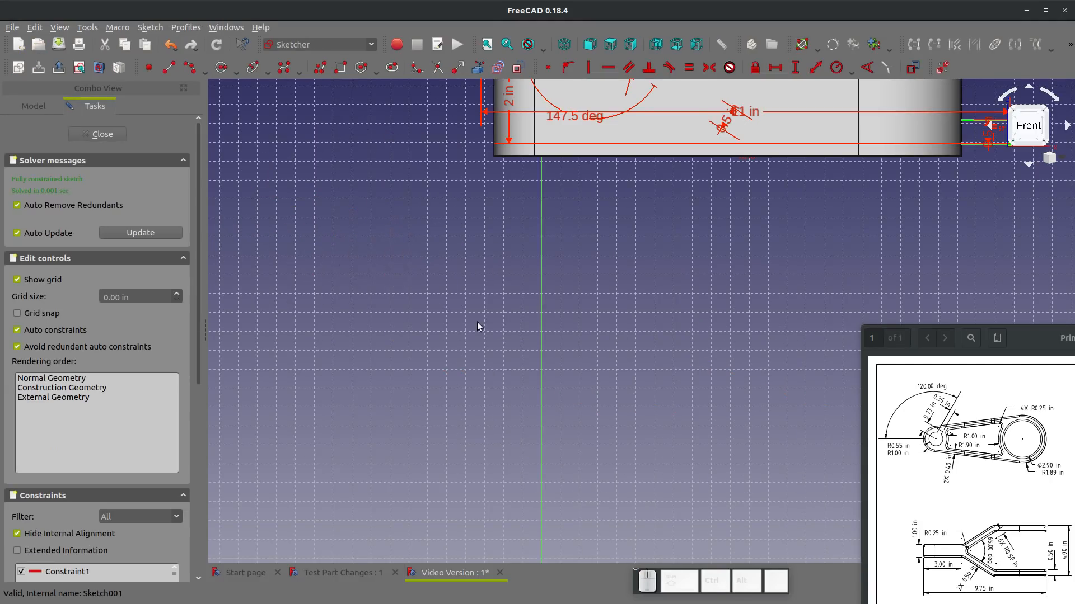
scroll(677, 233, up, 3)
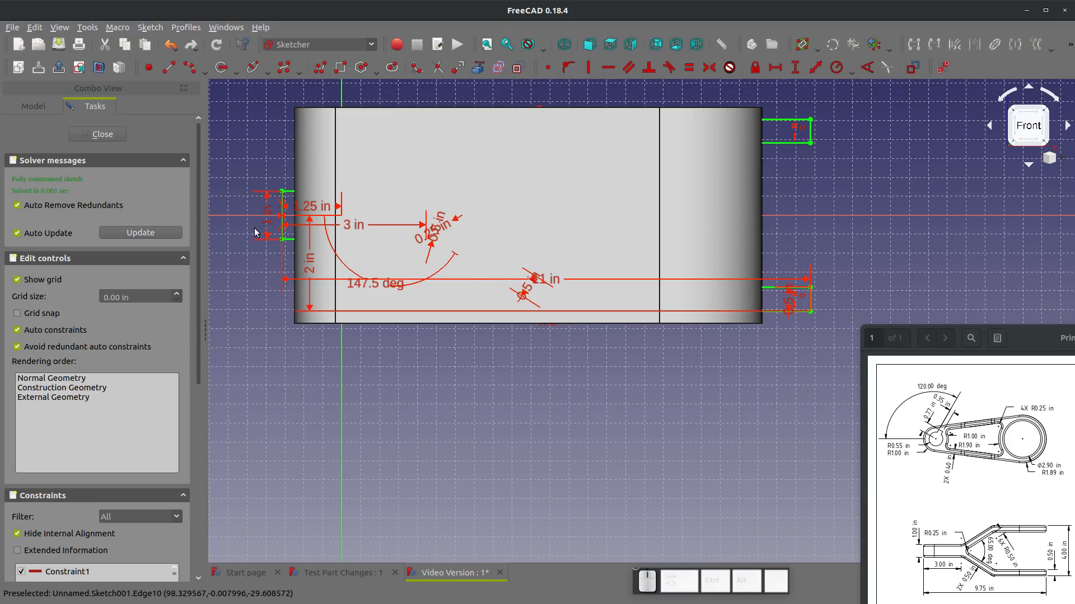
mouse_move(315, 207)
mouse_down()
mouse_move(307, 181)
mouse_move(257, 155)
mouse_up()
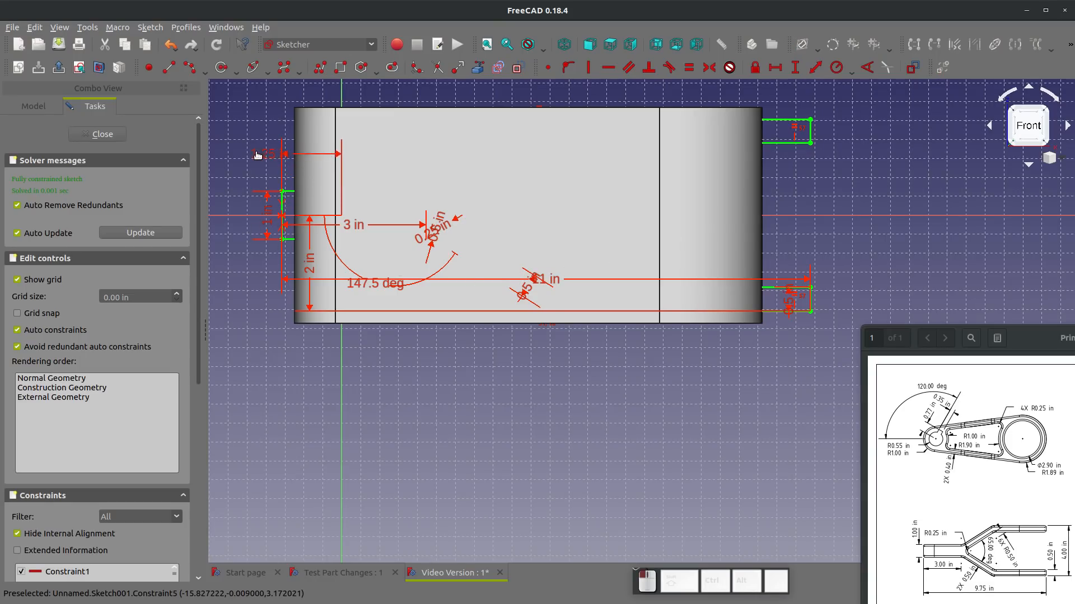
double_click(257, 155)
text(1.25)
key(Return)
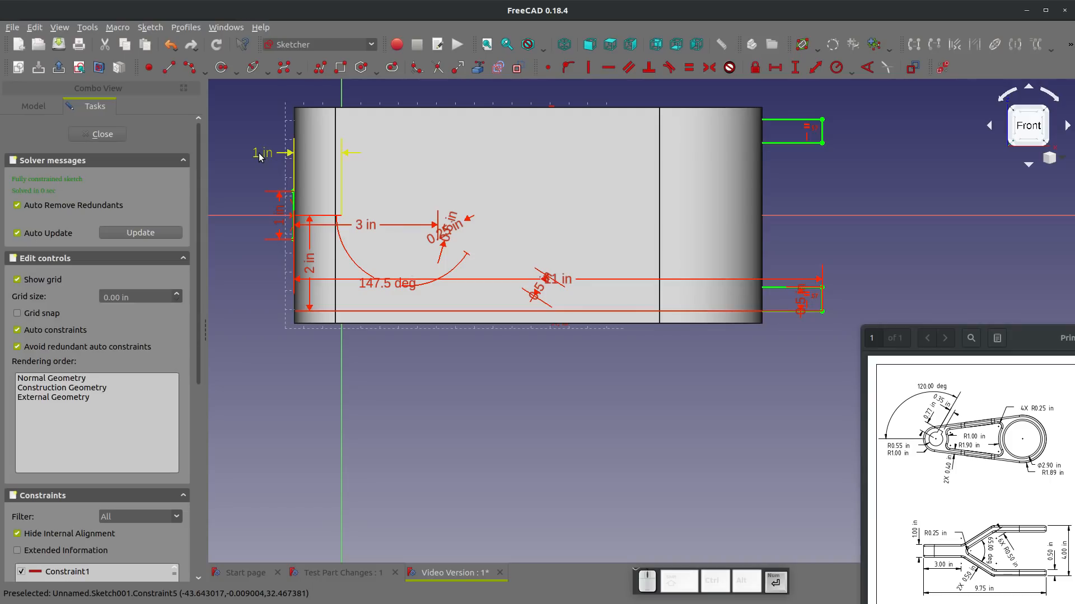
- Set the fork profile's overall length to 9.75 in and close the sketch
drag(560, 280, 553, 377)
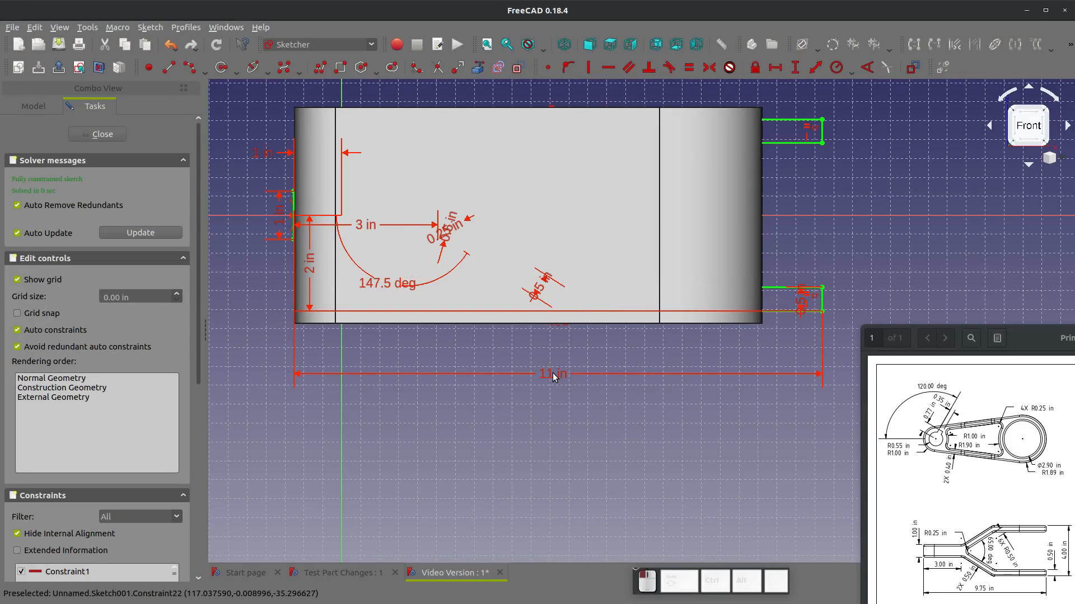
double_click(552, 375)
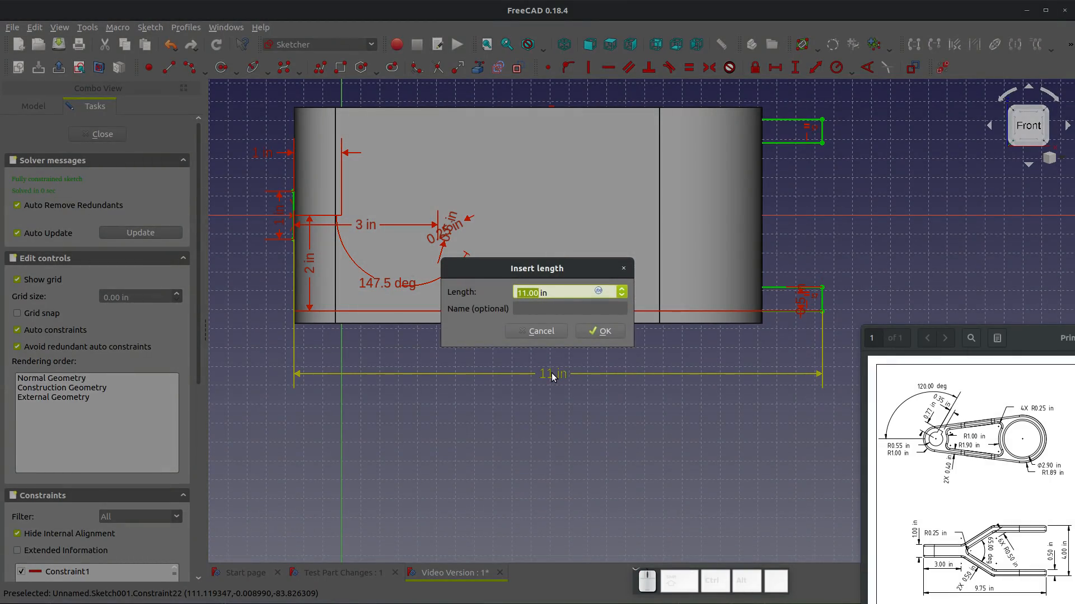
text(9.75)
key(Return)
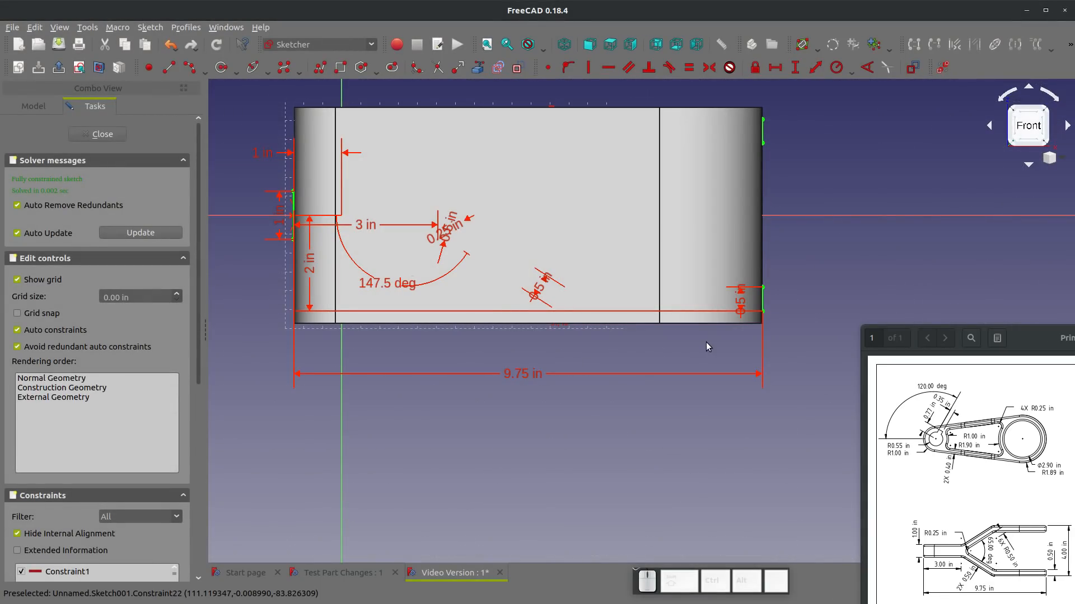
click(98, 133)
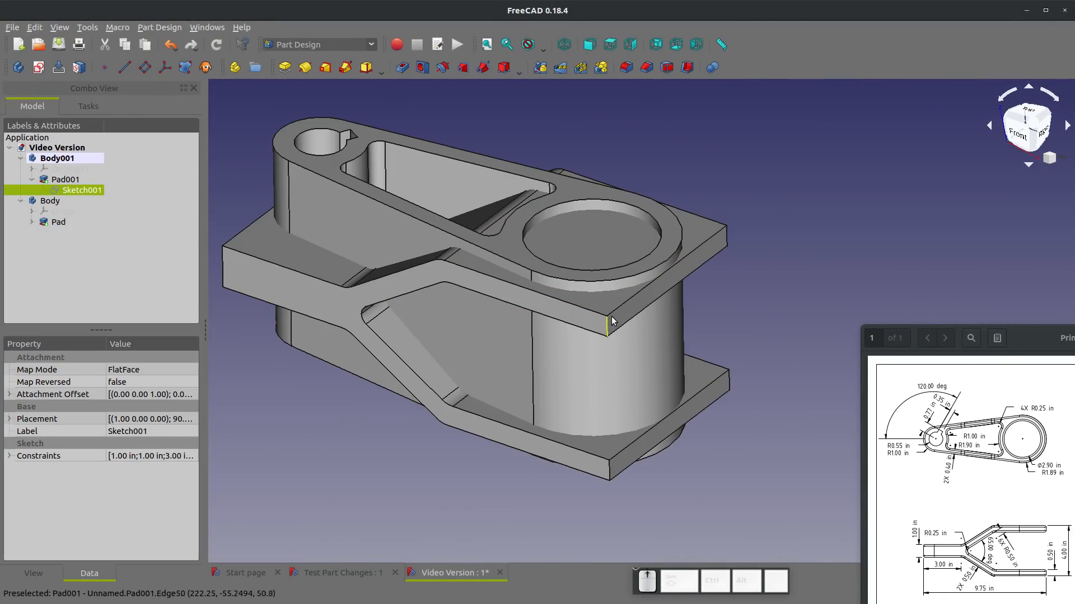
- Examine where the fork pad's end face meets the outer wall of the top-view pad's large ring
scroll(611, 321, up, 5)
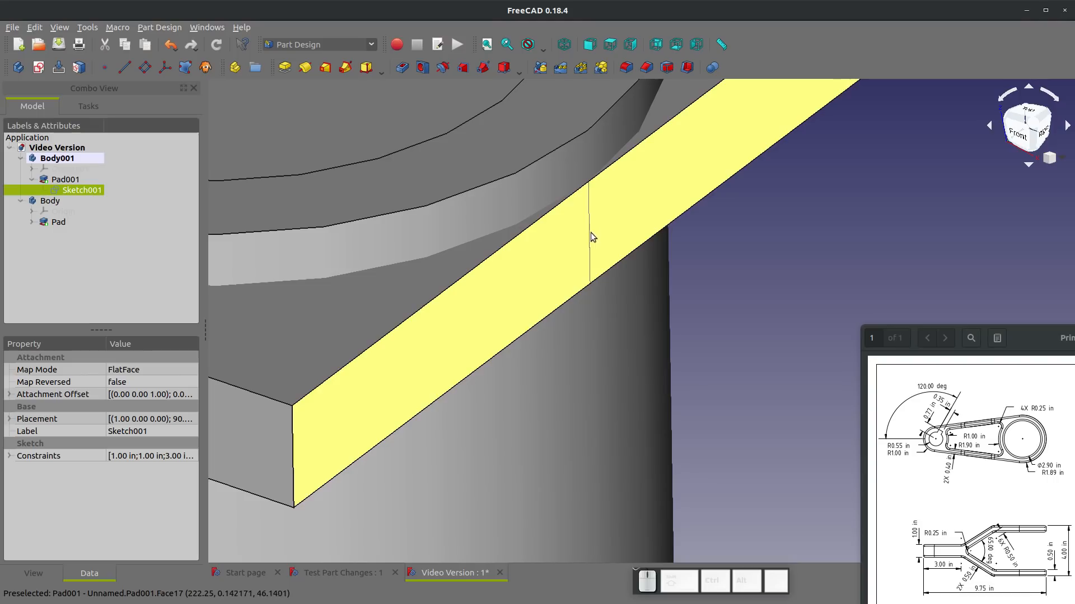
click(578, 176)
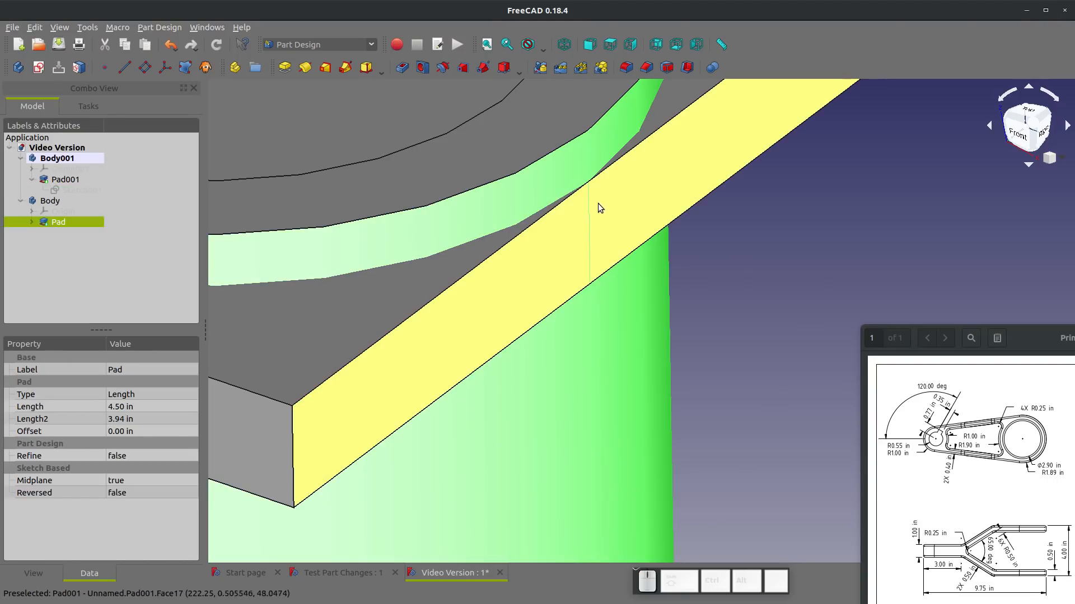
click(603, 208)
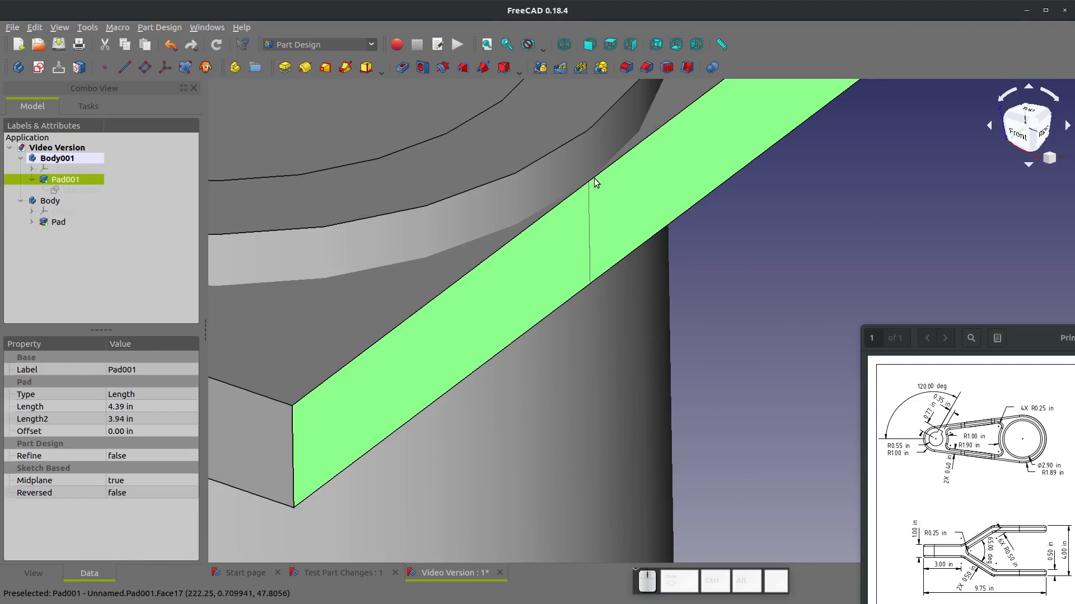
scroll(586, 234, down, 10)
scroll(560, 216, up, 4)
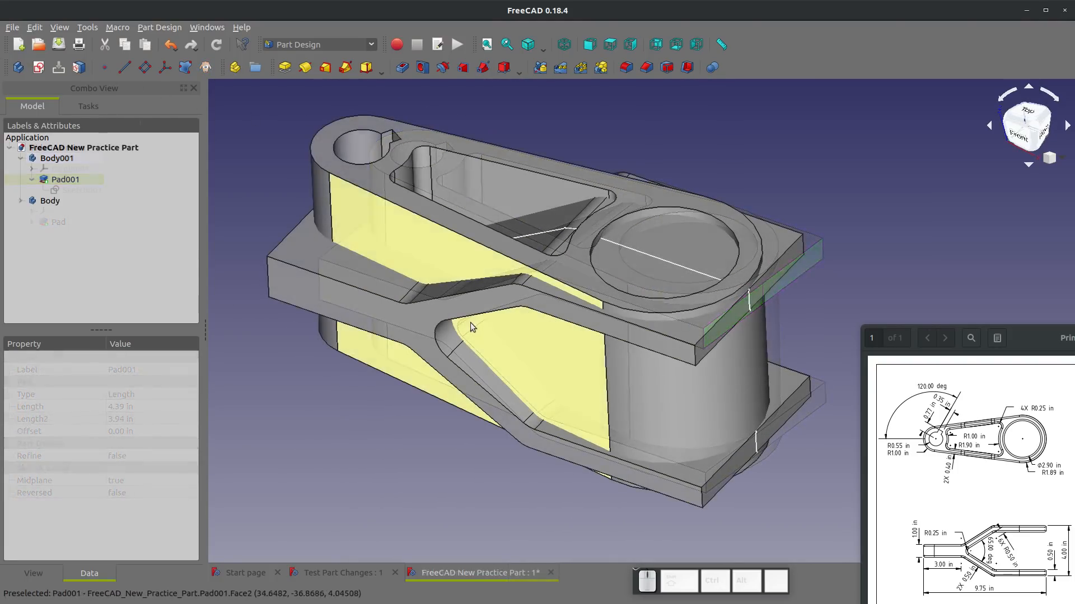
scroll(756, 294, up, 8)
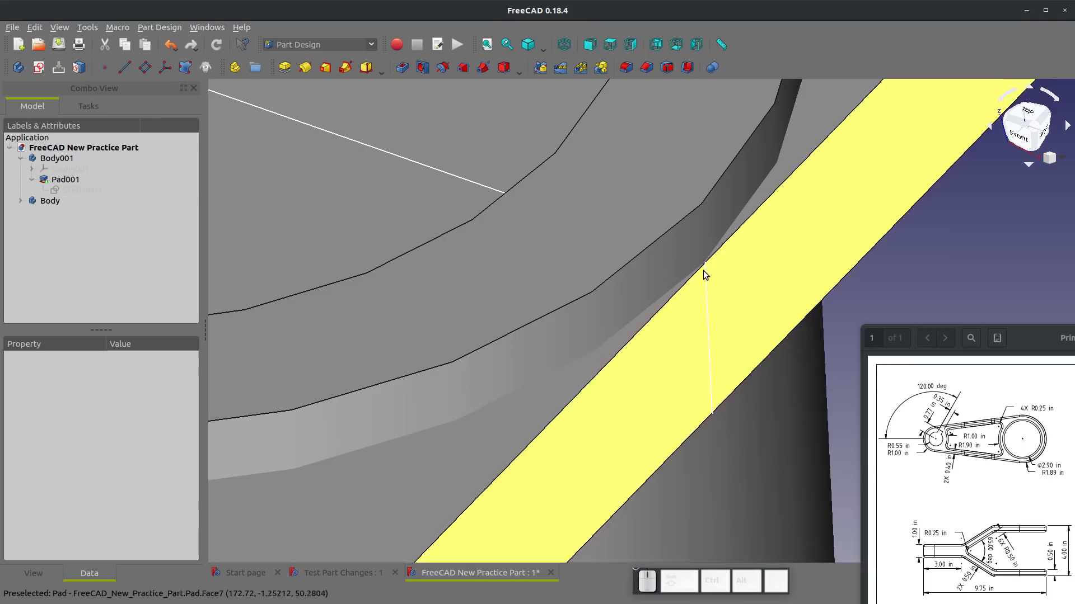
scroll(709, 255, down, 8)
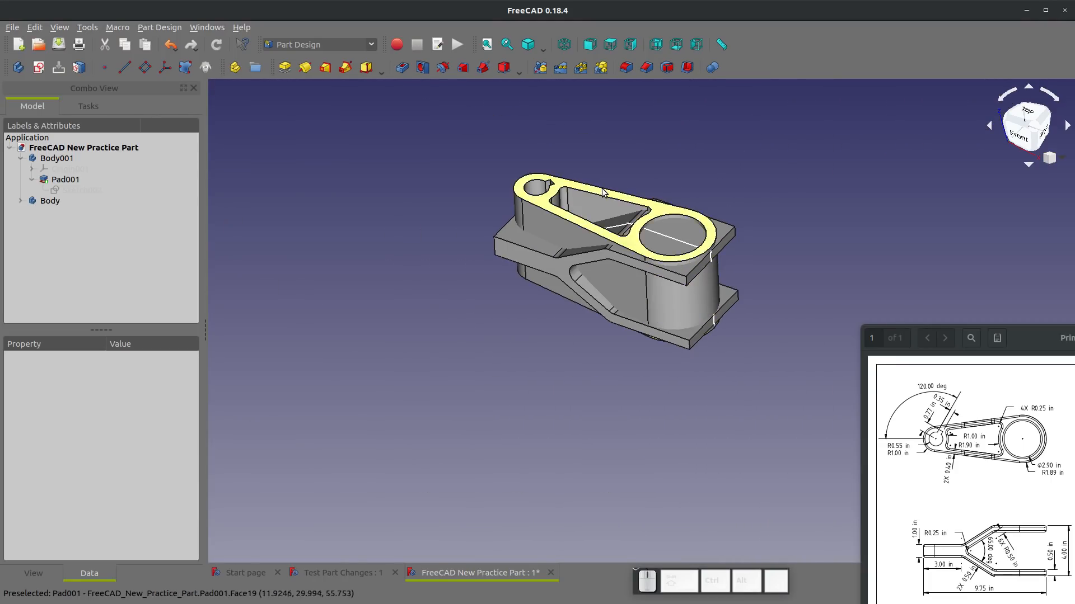
- Activate the fork body and intersect it with the top-view body using a Common Boolean operation
scroll(622, 218, up, 4)
click(691, 71)
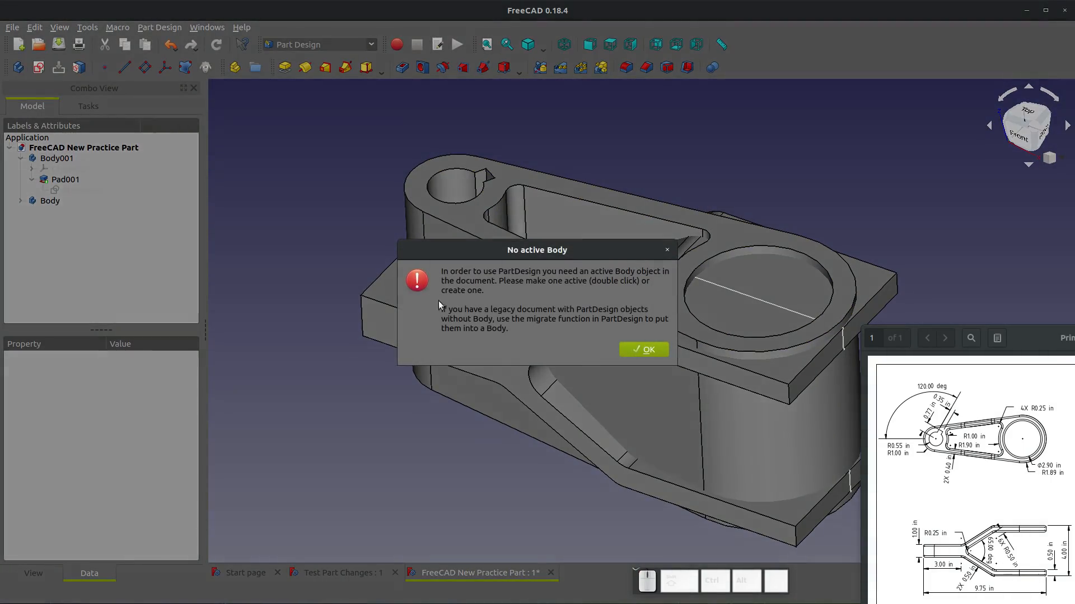
click(641, 352)
double_click(51, 200)
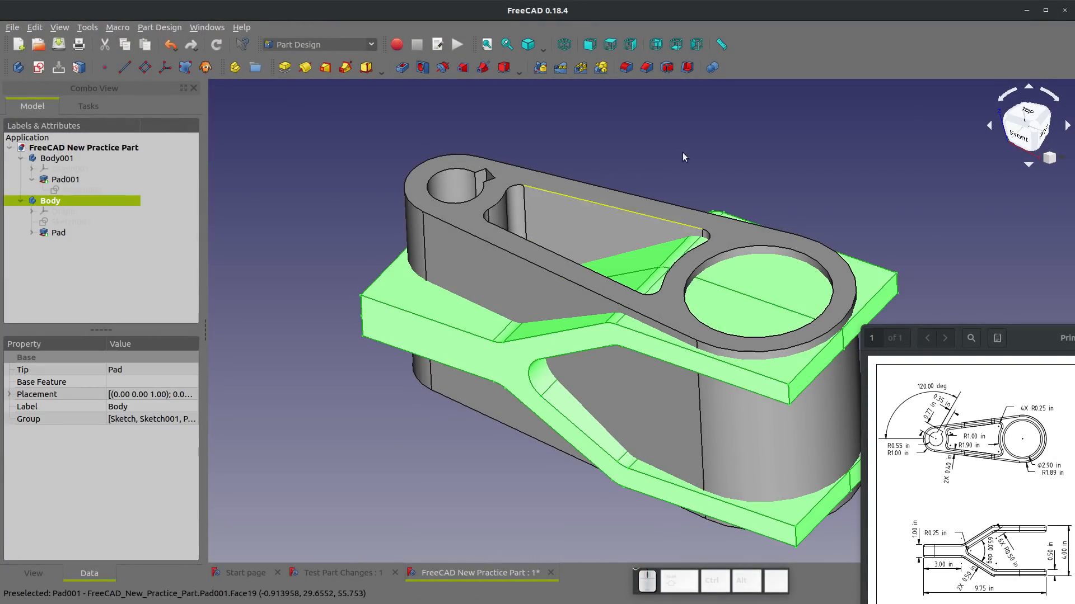
click(712, 67)
click(48, 184)
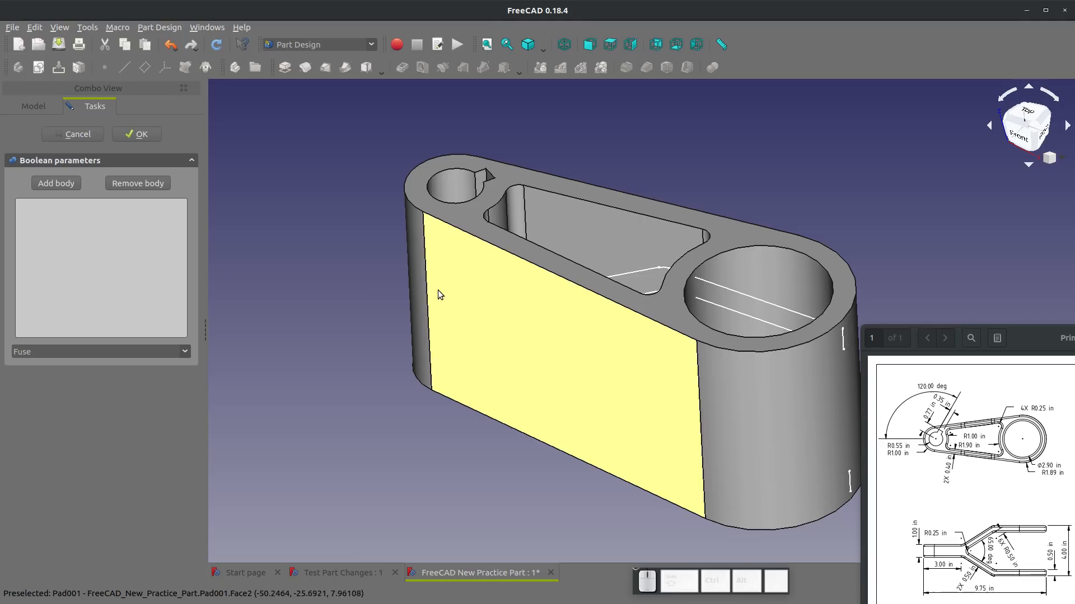
click(438, 290)
click(51, 351)
click(48, 383)
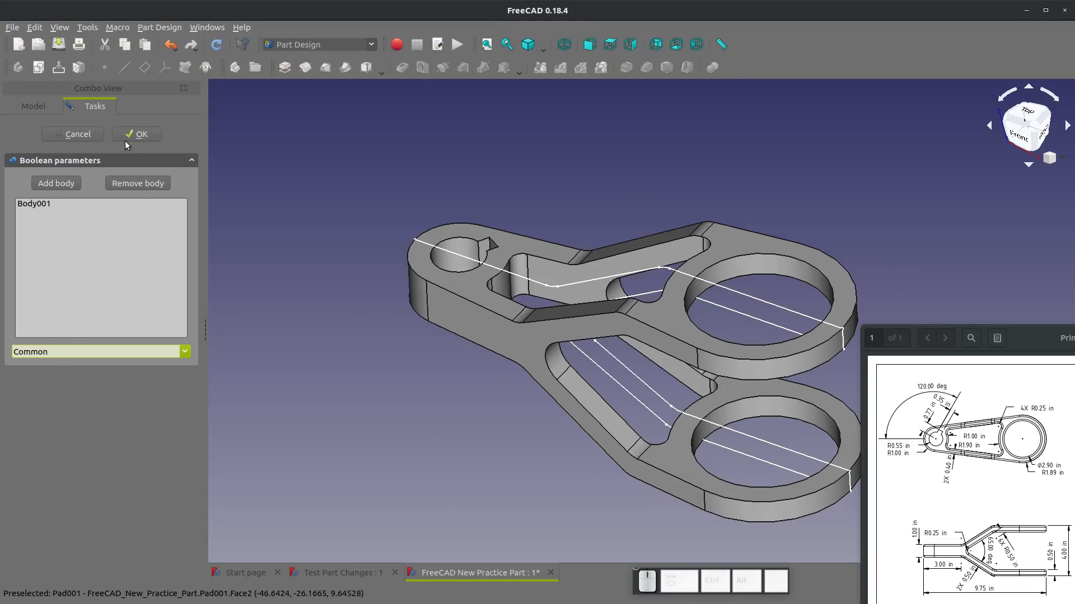
click(135, 135)
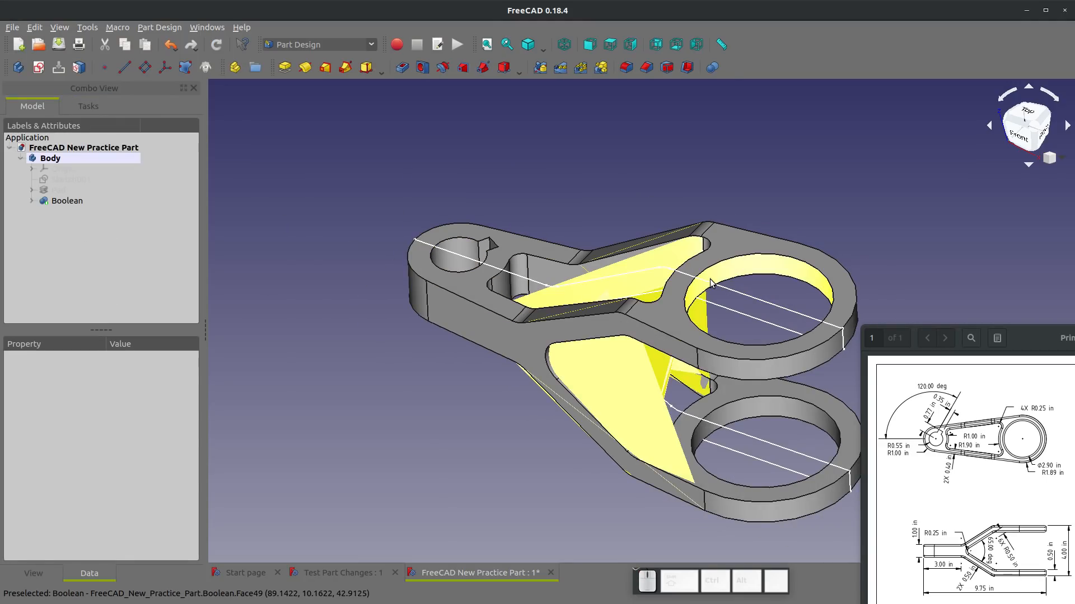
- Hide the fork profile sketch that overlays the intersected part
click(738, 294)
key(space)
scroll(764, 307, down, 2)
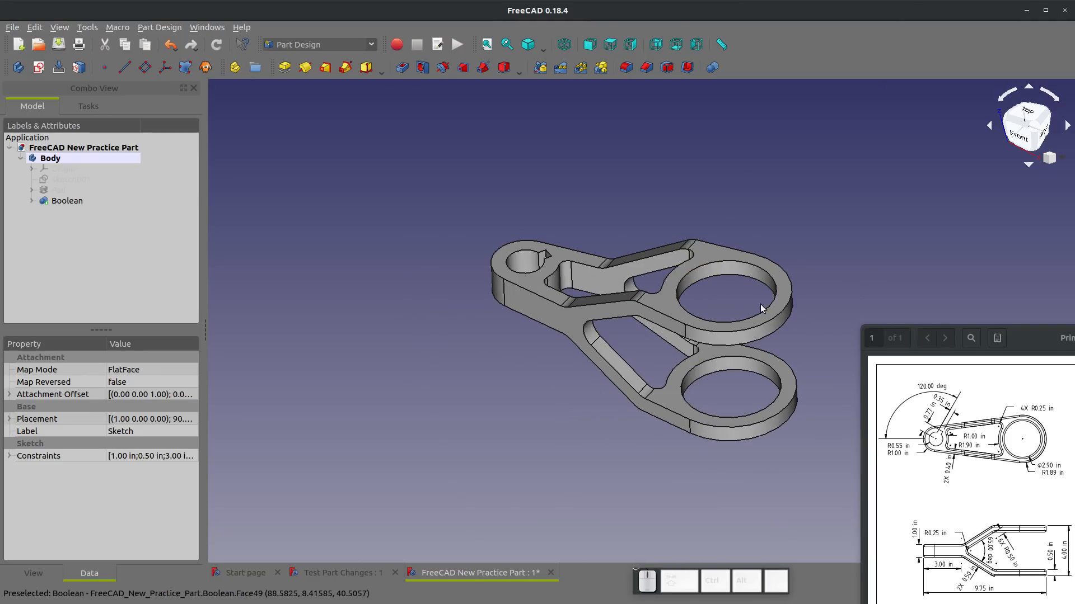
scroll(745, 290, up, 5)
mouse_move(745, 290)
middle_down()
mouse_move(713, 288)
mouse_move(765, 285)
middle_up()
scroll(765, 286, down, 2)
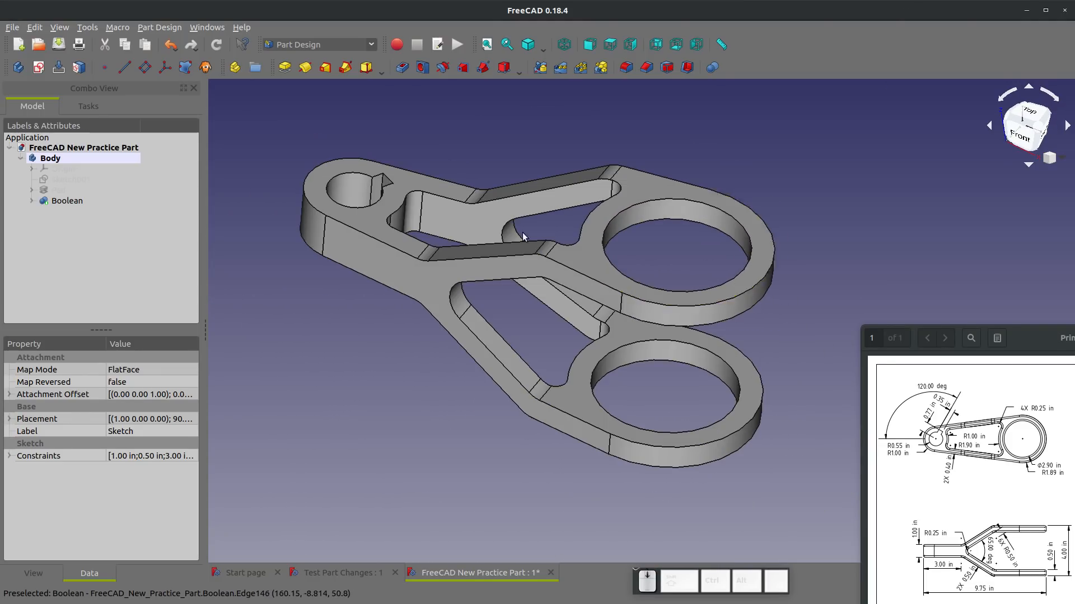
- Try to fillet the long inner edge of the lower fork arm with a 0.04 in radius
middle_drag(522, 235, 428, 216)
click(595, 130)
click(625, 68)
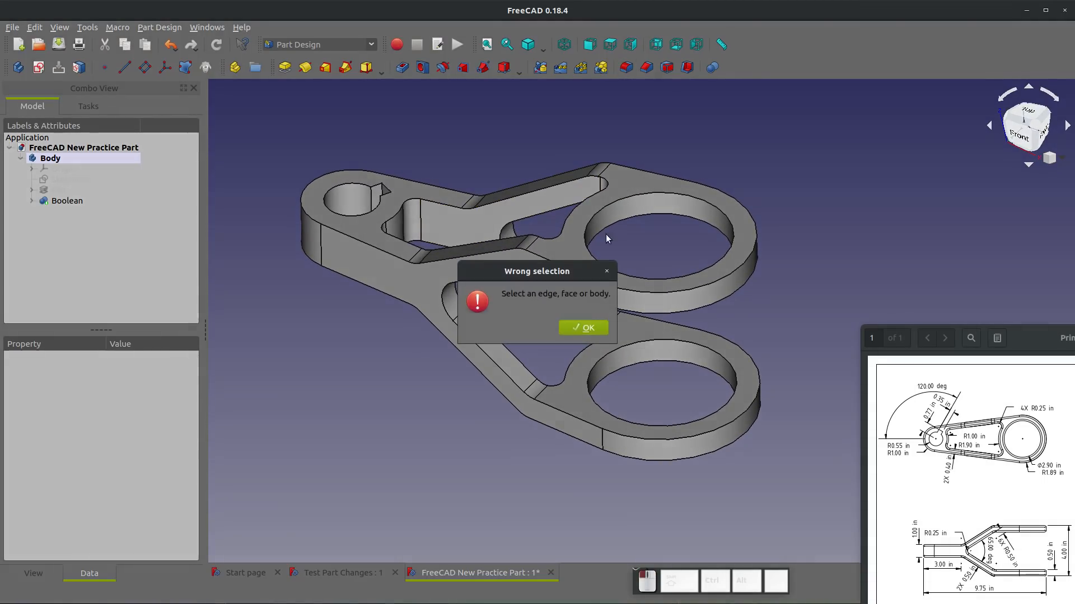
click(562, 330)
click(567, 300)
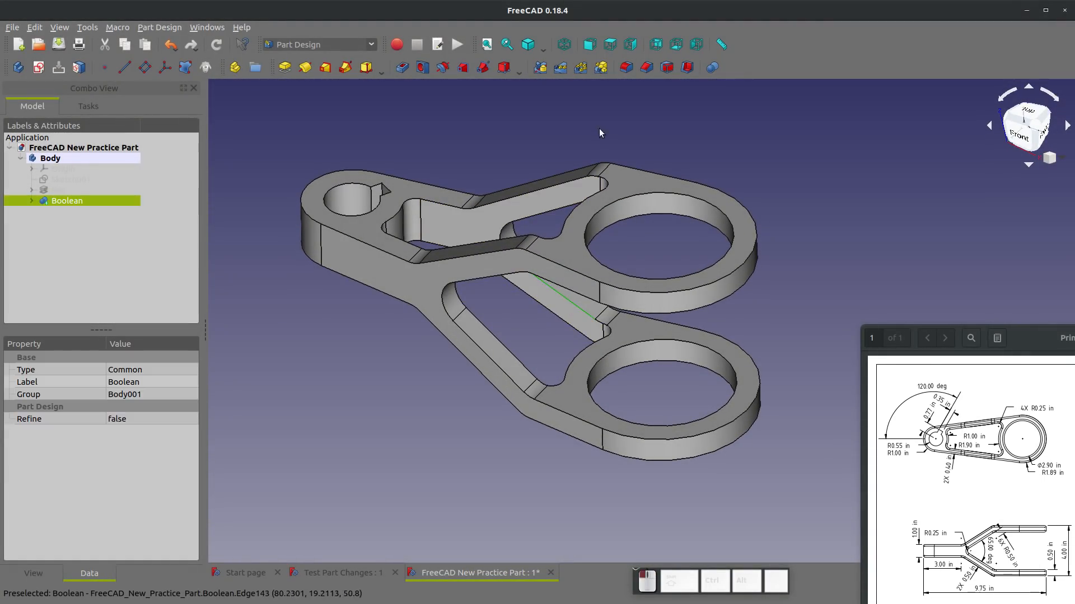
click(626, 68)
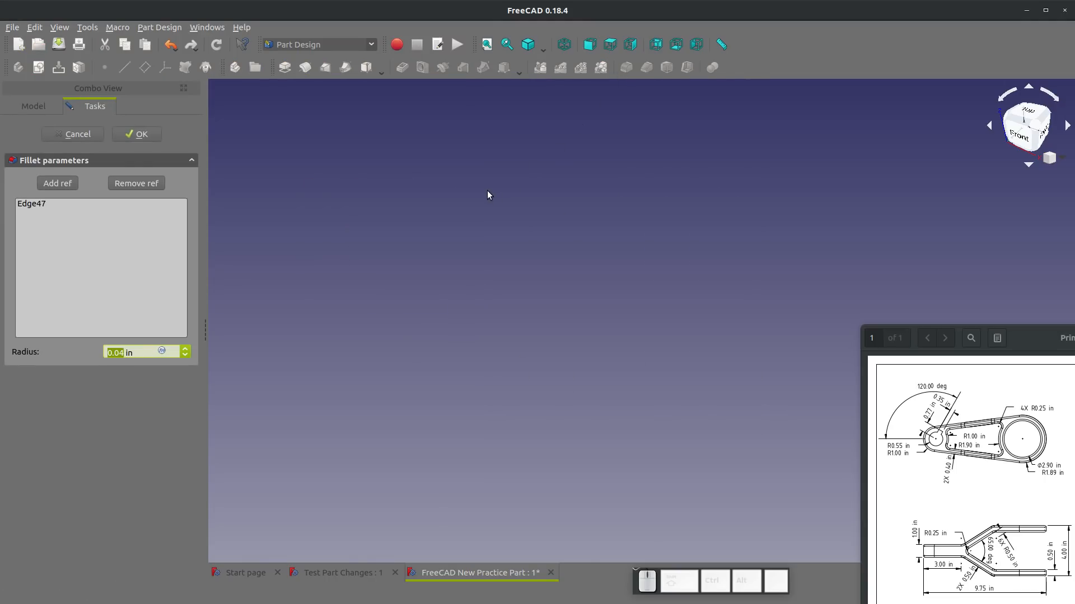
click(140, 136)
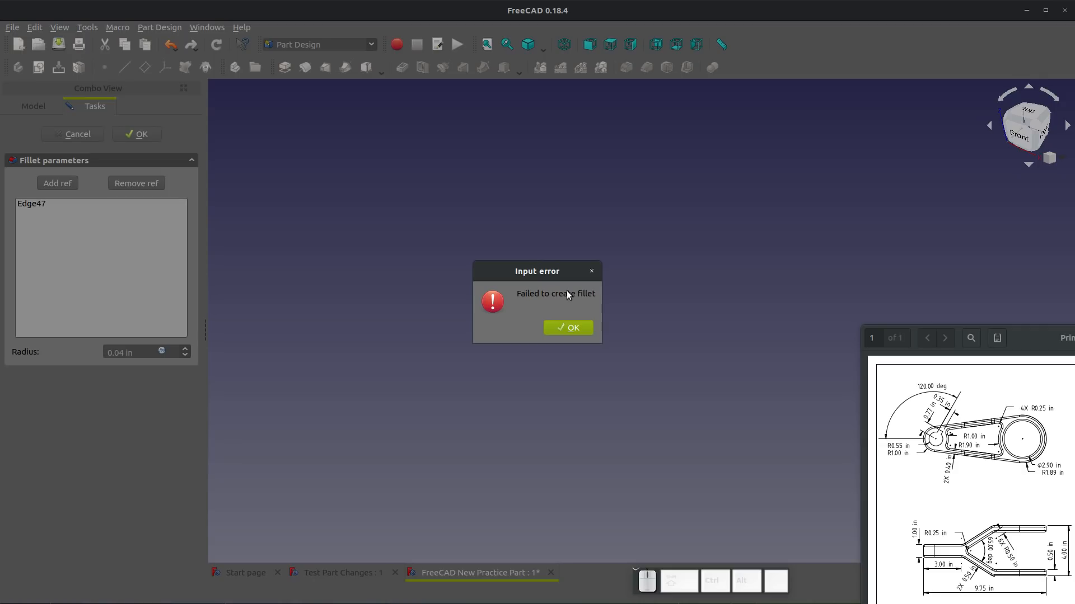
click(562, 330)
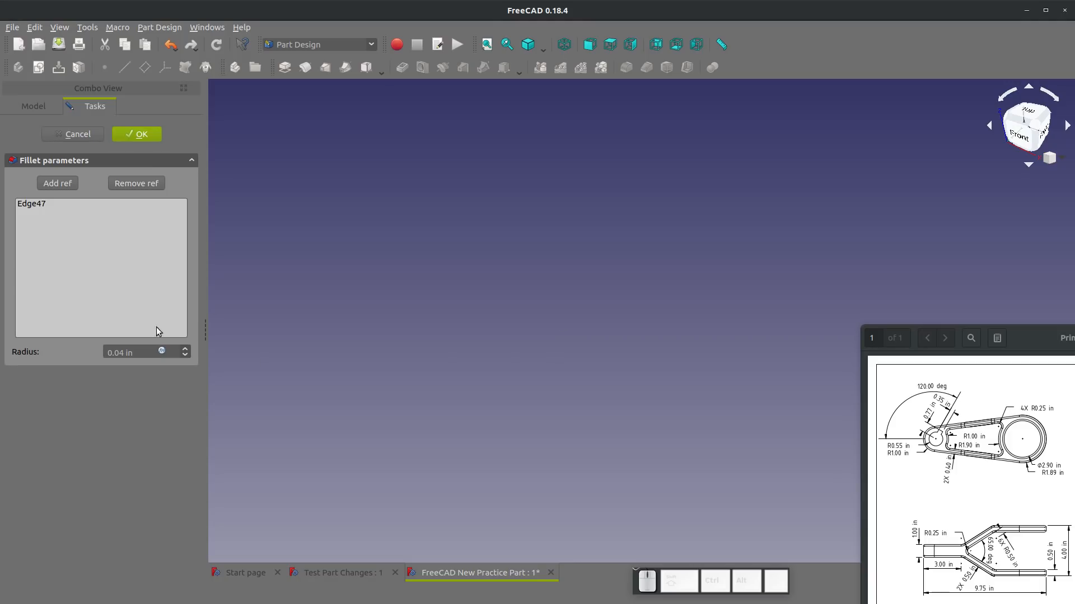
click(62, 136)
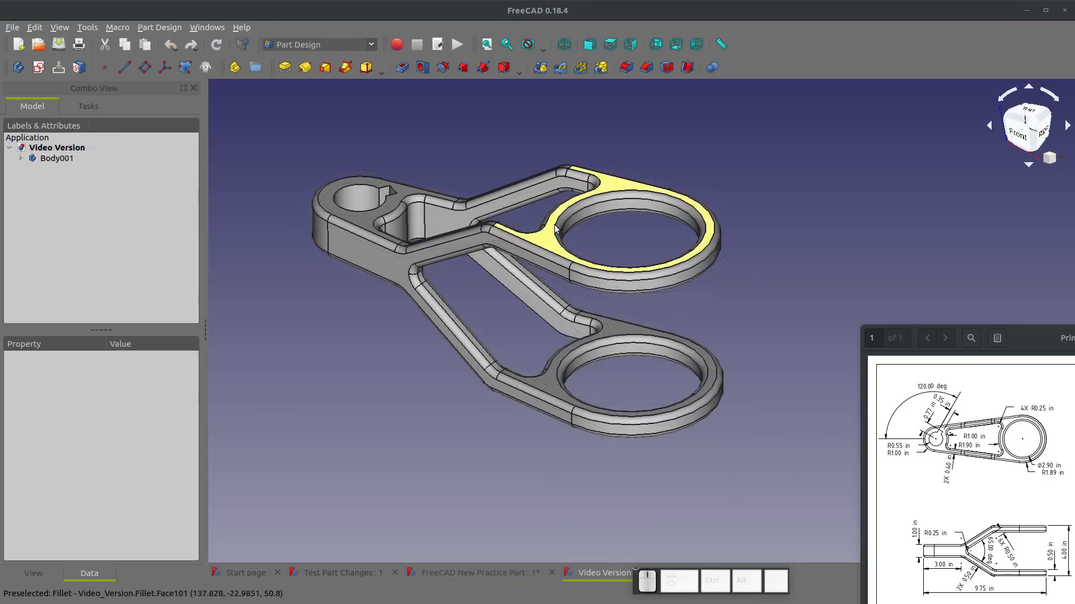
scroll(547, 244, up, 3)
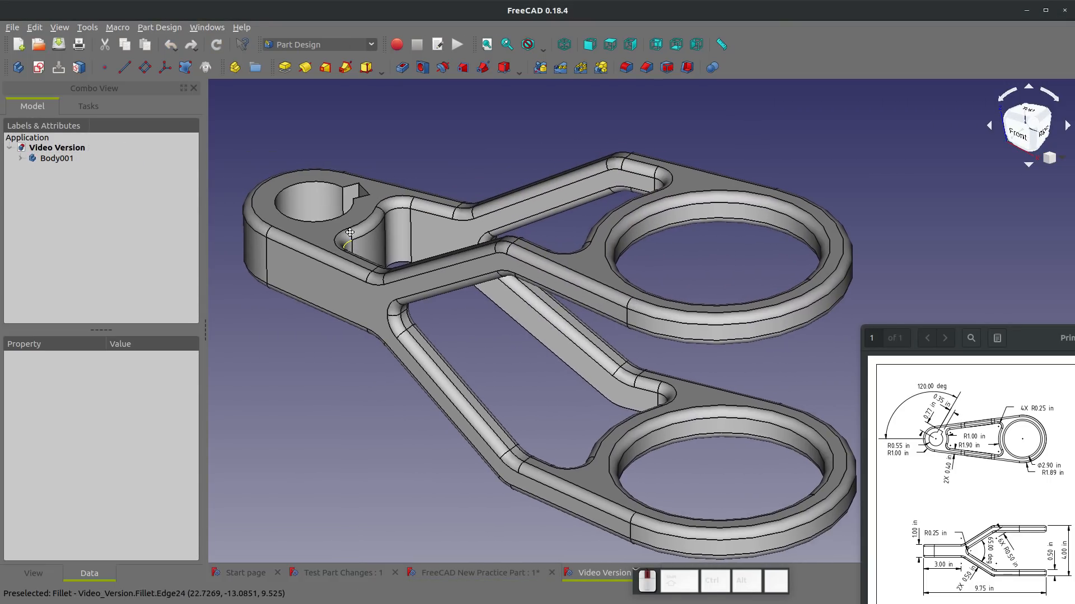
middle_drag(350, 233, 350, 183)
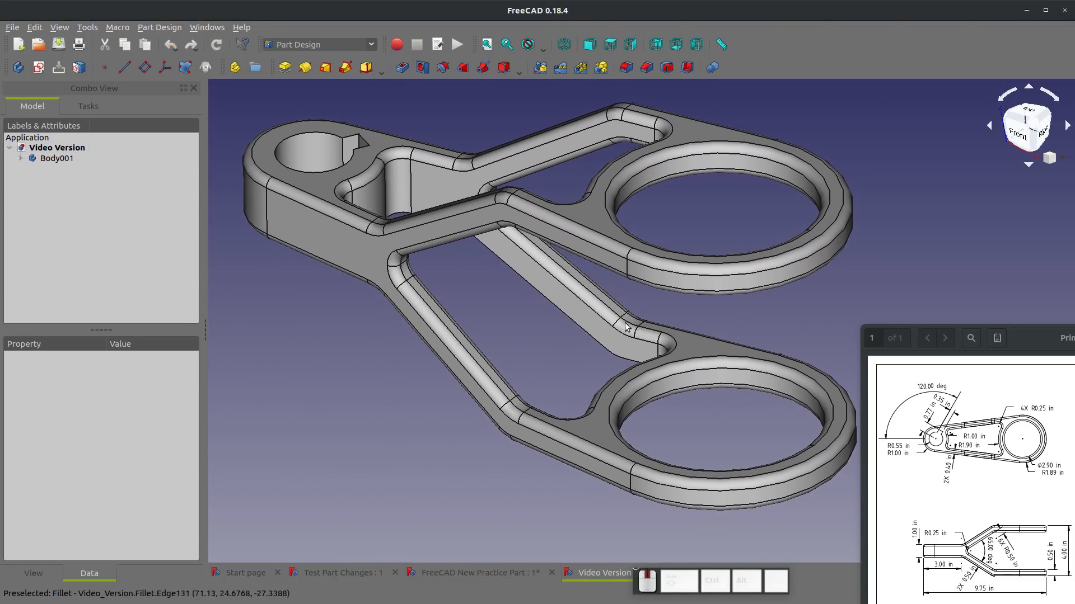